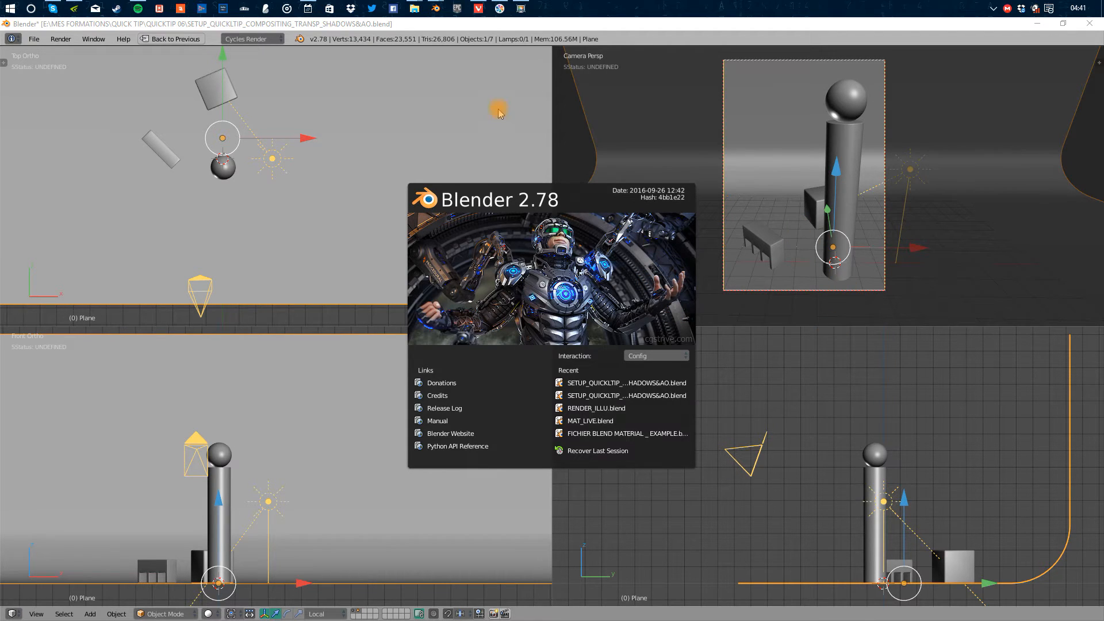
Bring up the render result window and view its BACKGROUND layer and Composite layer
{"action": "mouse_move", "coordinate": [435, 8]}
{"action": "left_click", "coordinate": [452, 83]}
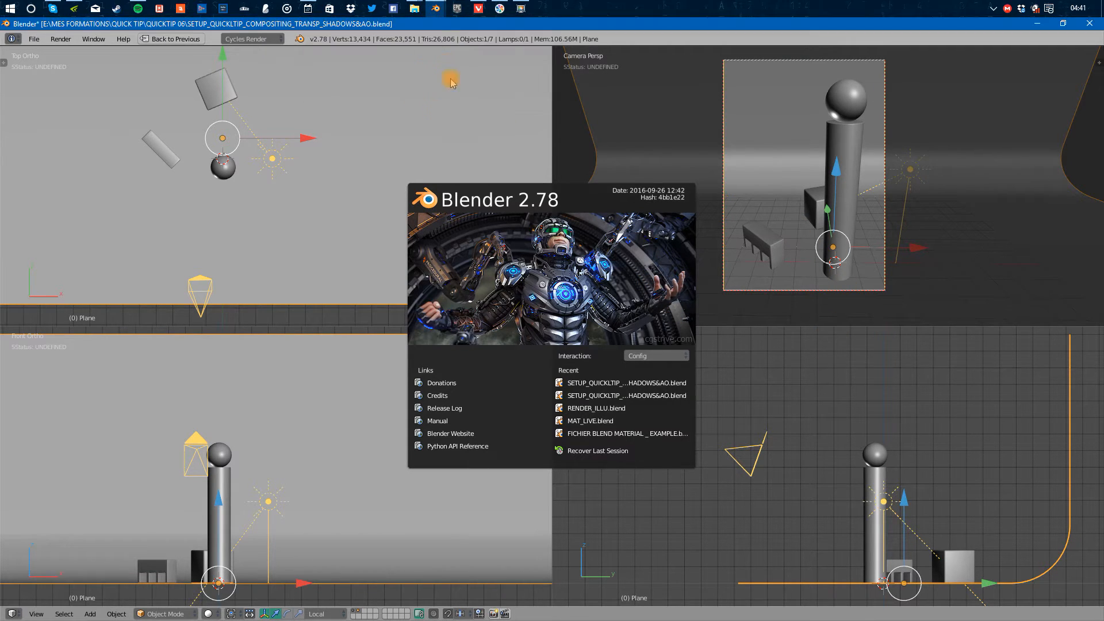
{"action": "left_click", "coordinate": [433, 10]}
{"action": "left_click", "coordinate": [459, 51]}
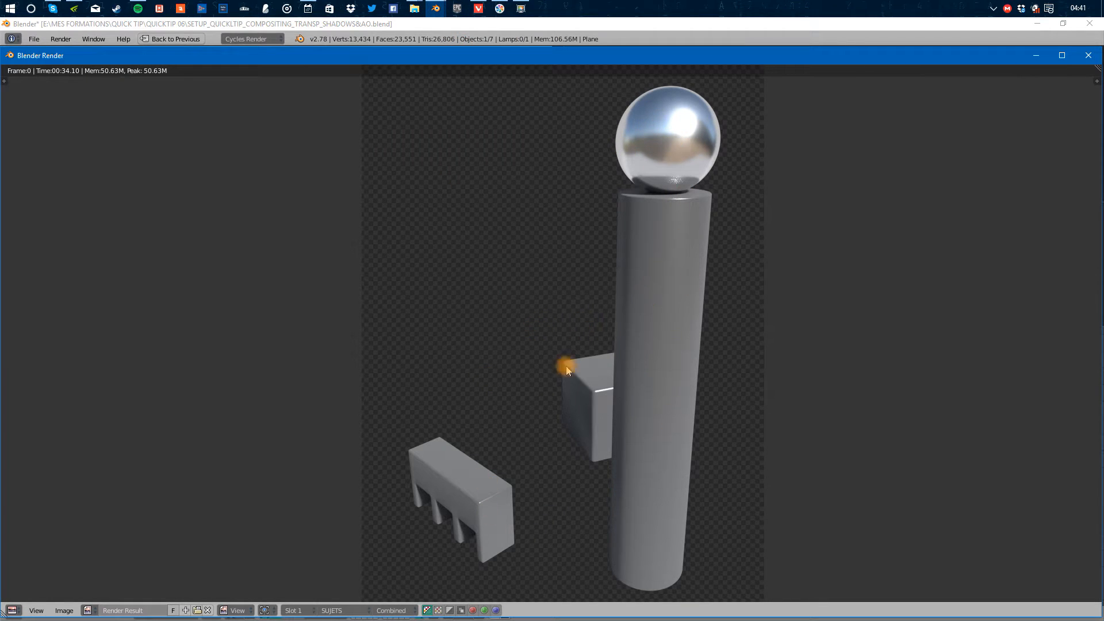
{"action": "left_click", "coordinate": [351, 609]}
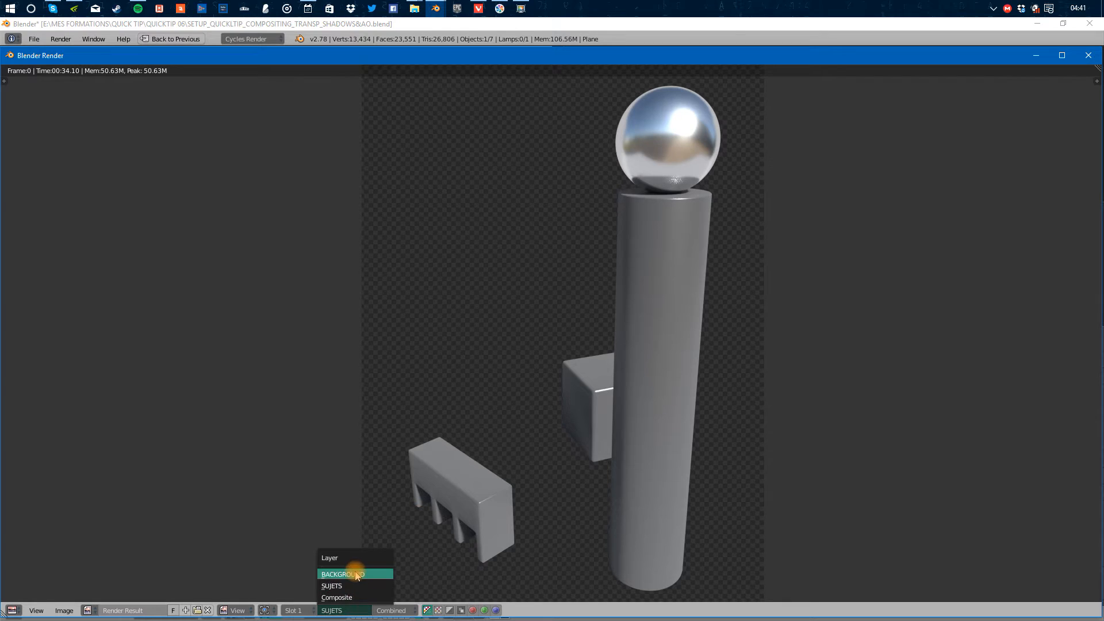
{"action": "left_click", "coordinate": [356, 576]}
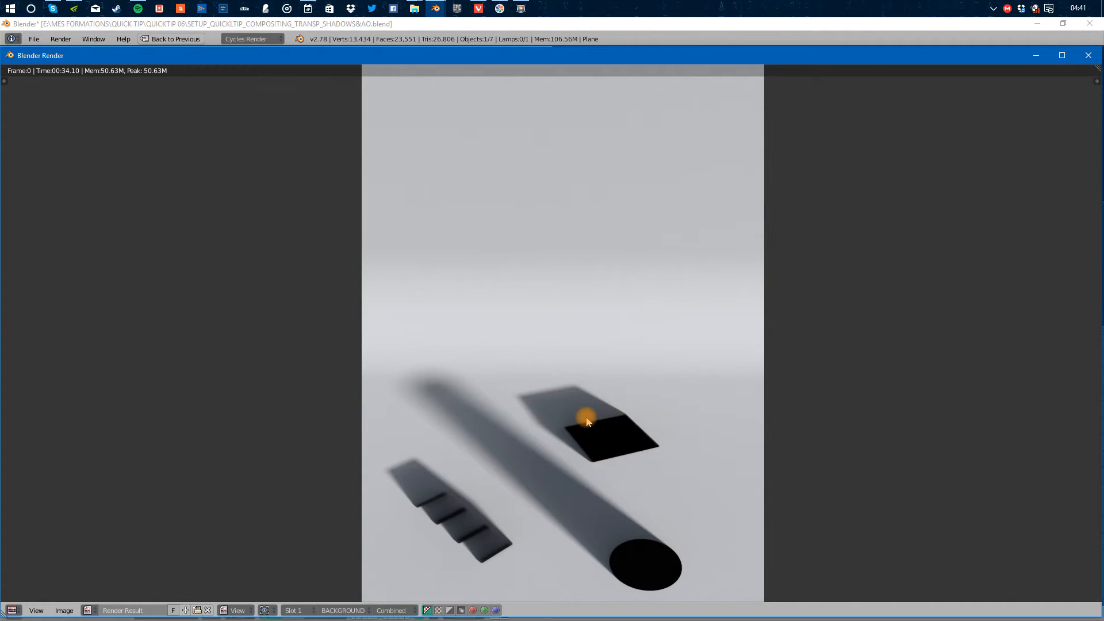
{"action": "left_click", "coordinate": [351, 609]}
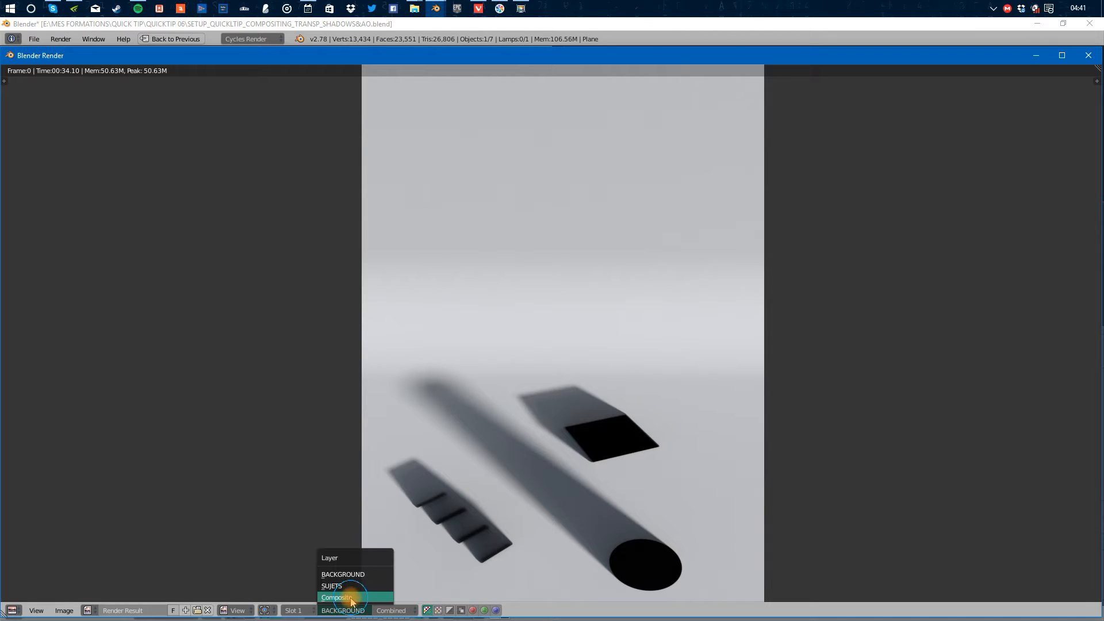
{"action": "left_click", "coordinate": [353, 597]}
{"action": "middle_click_drag", "start_coordinate": [574, 368], "coordinate": [562, 333]}
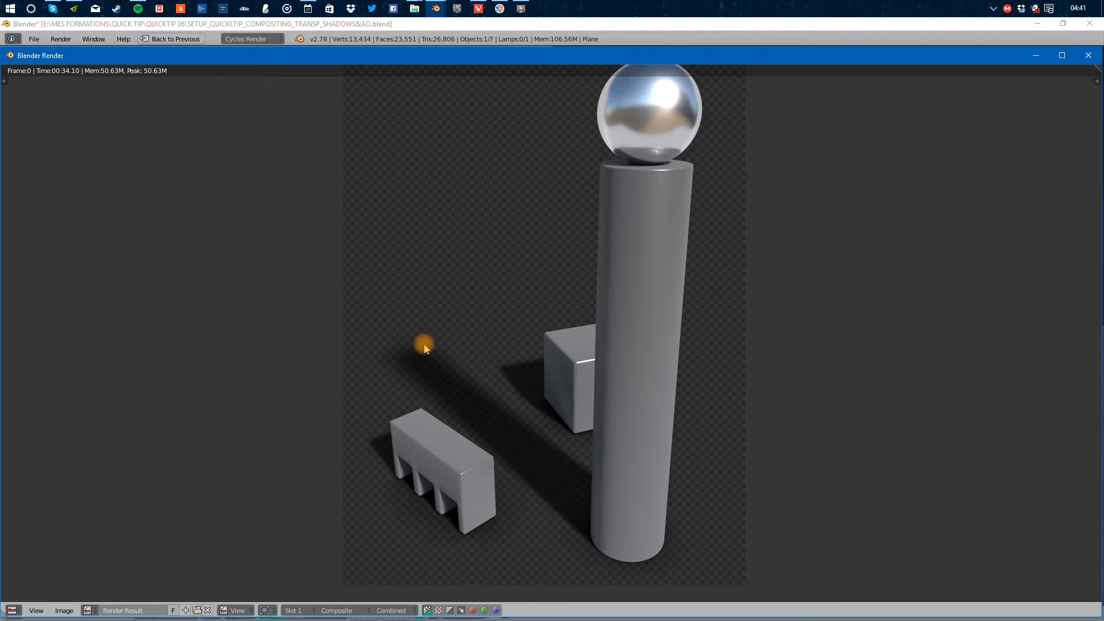
{"action": "middle_click_drag", "start_coordinate": [556, 429], "coordinate": [632, 389]}
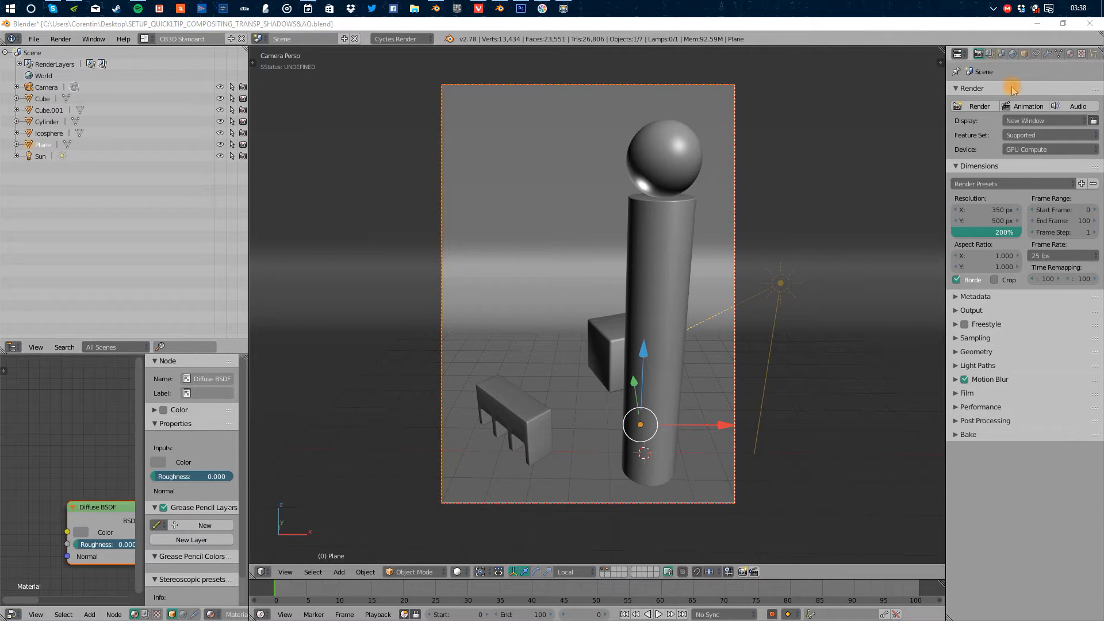
Compare the camera view in rendered and solid shading to examine the objects, their shadows and the backdrop
{"action": "middle_click_drag", "start_coordinate": [628, 246], "coordinate": [626, 253], "text": "shift"}
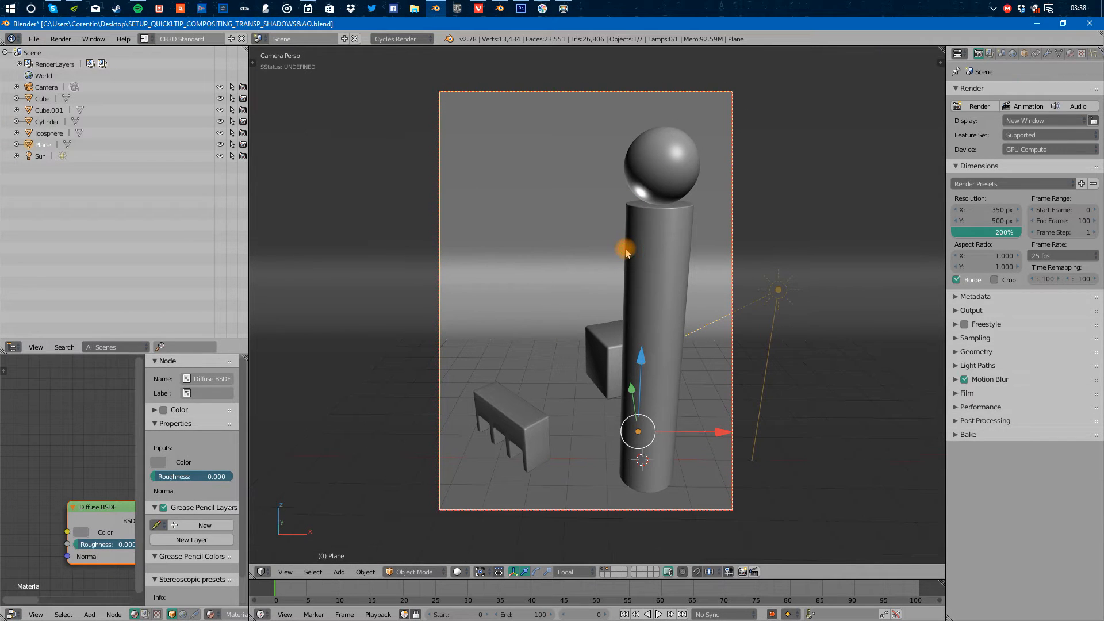
{"action": "key", "text": "shift+z"}
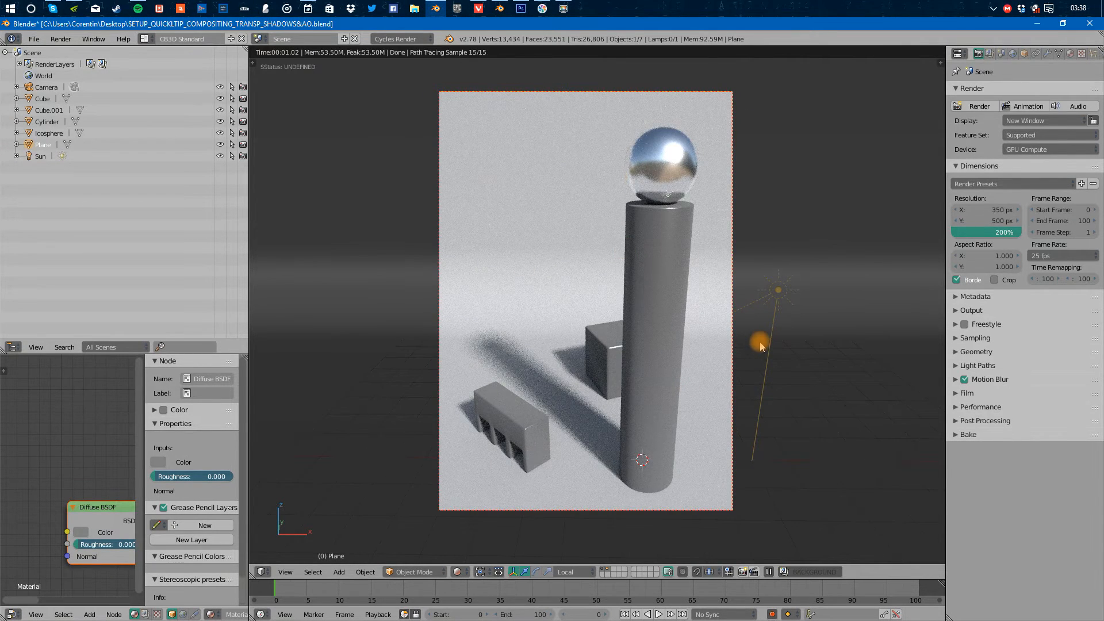
{"action": "key", "text": "shift+z"}
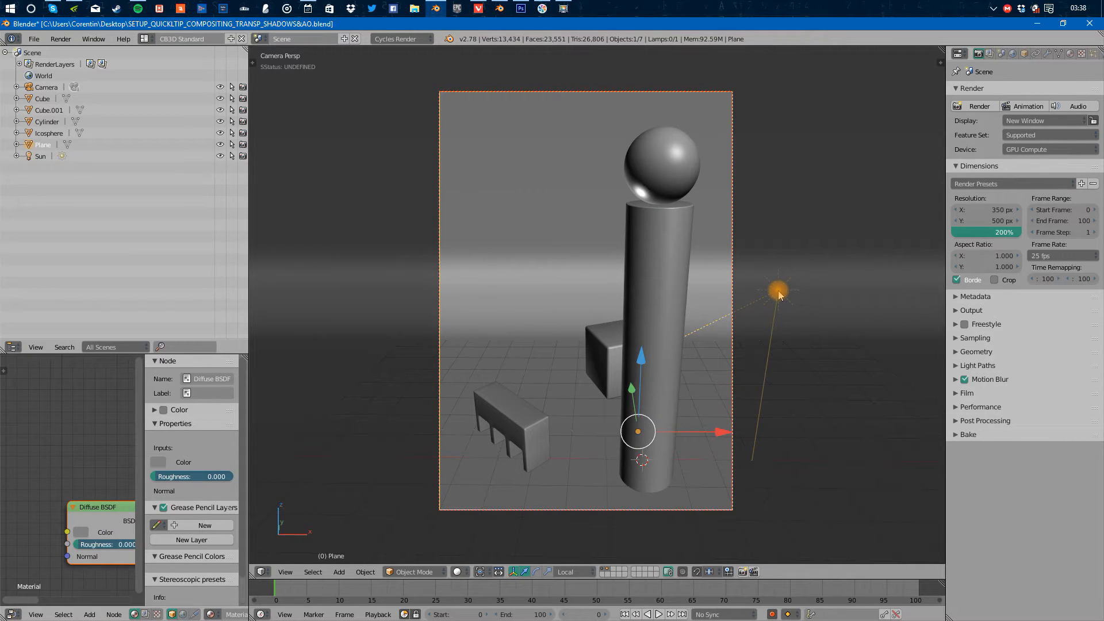
{"action": "key", "text": "shift+z"}
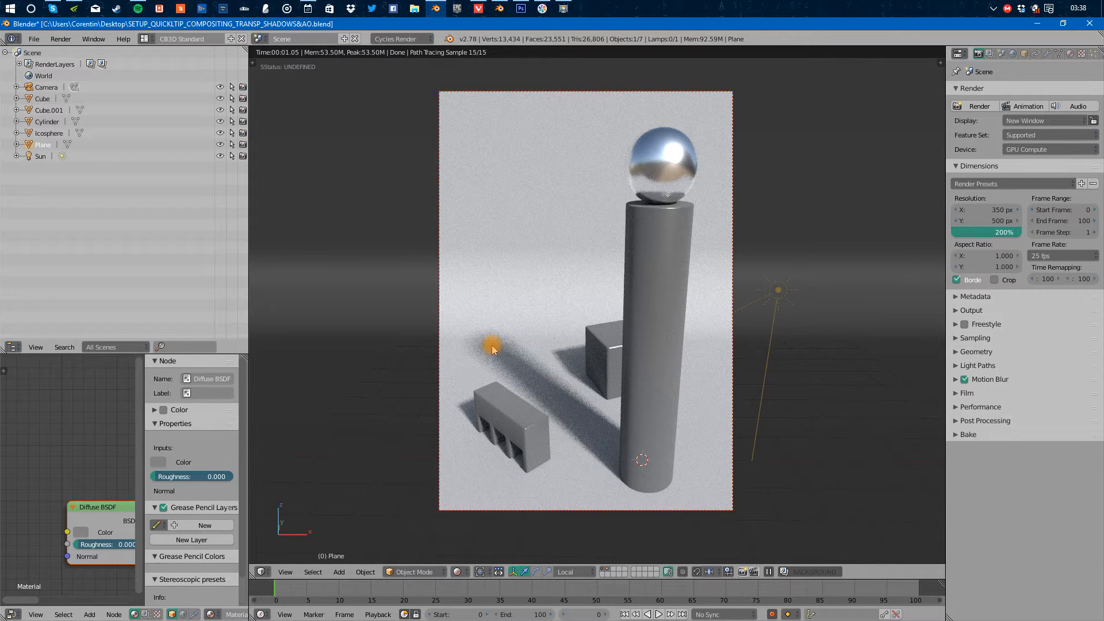
{"action": "key", "text": "shift+z"}
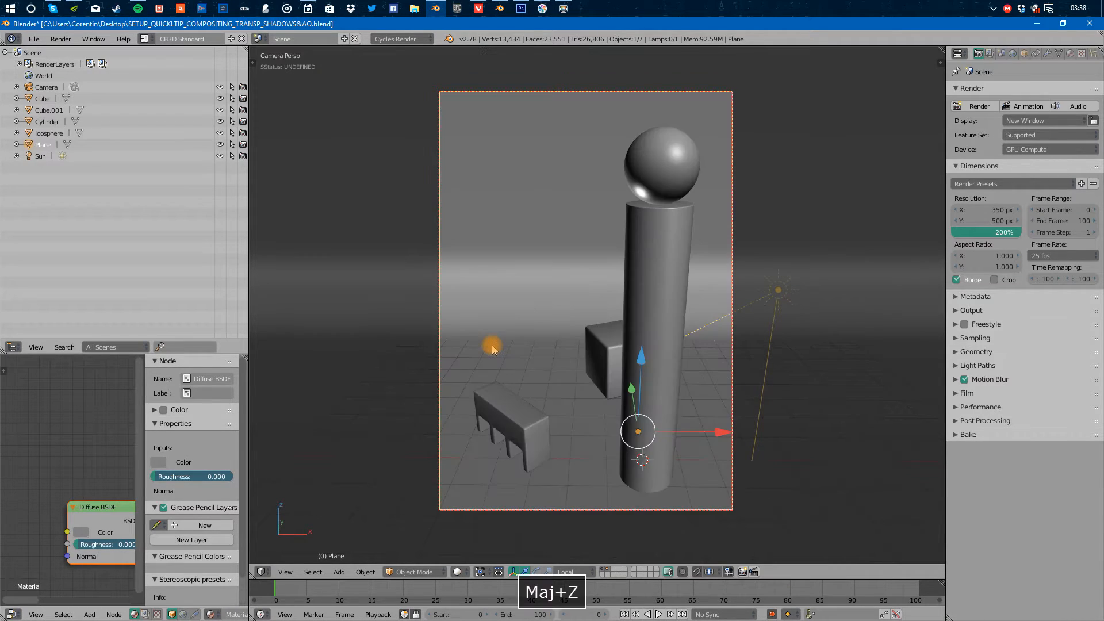
{"action": "key", "text": "shift+z"}
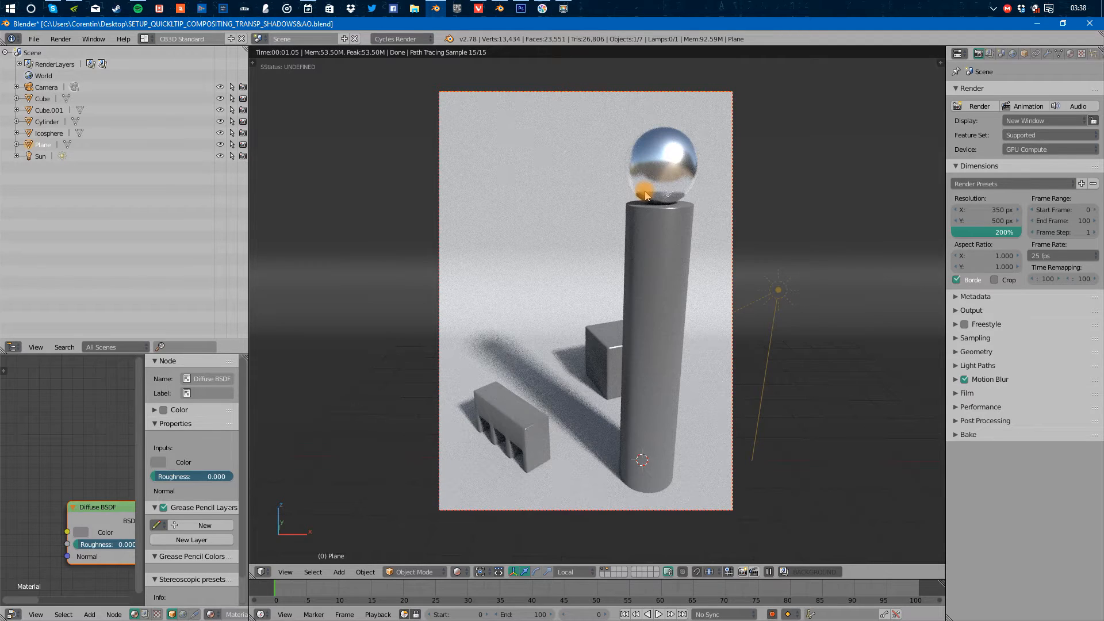
{"action": "key", "text": "shift+z"}
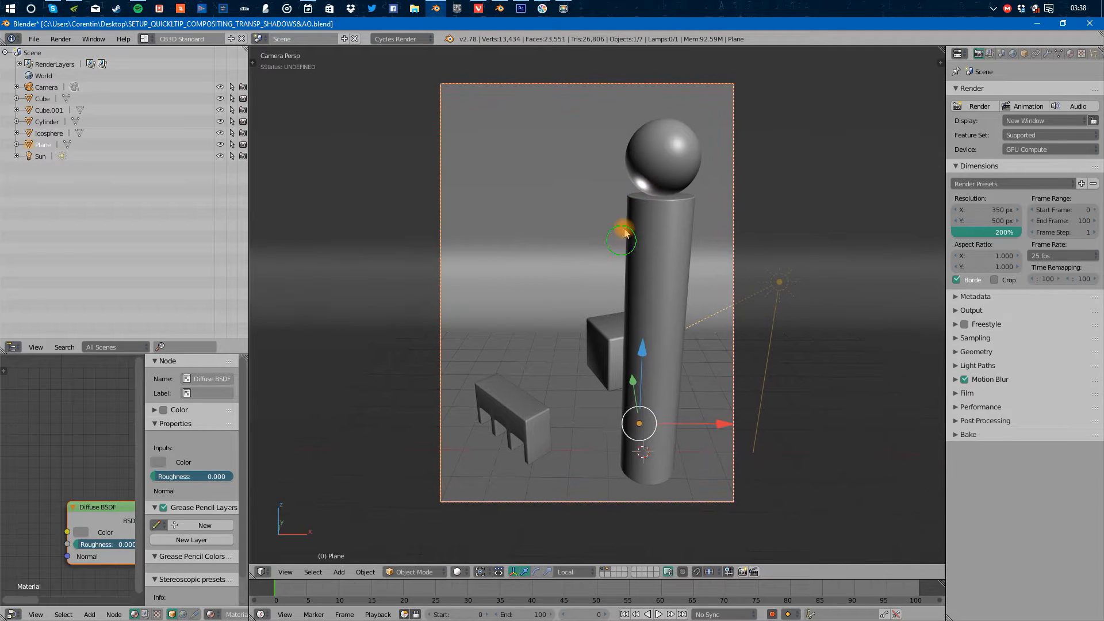
Leave the camera view and identify the camera, cylinder, sphere, both cube objects, sun and backdrop plane by selecting each
{"action": "left_click_drag", "start_coordinate": [631, 228], "coordinate": [518, 224], "text": "alt"}
{"action": "right_click", "coordinate": [352, 187]}
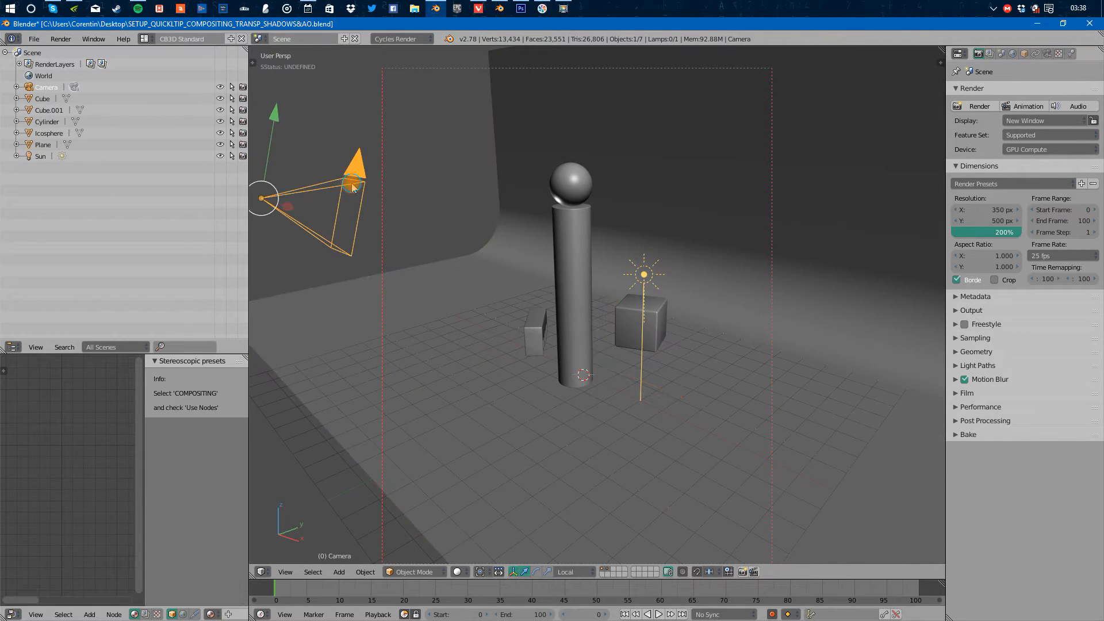
{"action": "right_click", "coordinate": [575, 203]}
{"action": "right_click", "coordinate": [578, 192]}
{"action": "right_click", "coordinate": [626, 343]}
{"action": "right_click", "coordinate": [542, 334]}
{"action": "right_click", "coordinate": [643, 275]}
{"action": "right_click", "coordinate": [703, 180]}
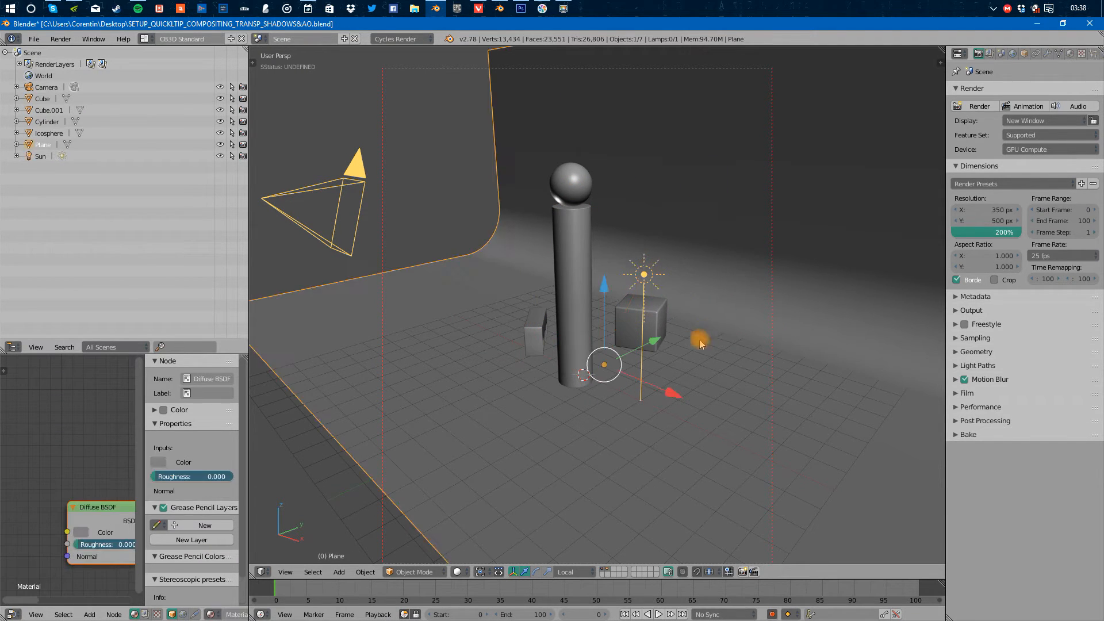
Examine the curved backdrop plane from several sides together with its material settings
{"action": "scroll", "coordinate": [699, 339], "scroll_direction": "down", "scroll_amount": 4}
{"action": "left_click_drag", "start_coordinate": [633, 302], "coordinate": [688, 298], "text": "alt"}
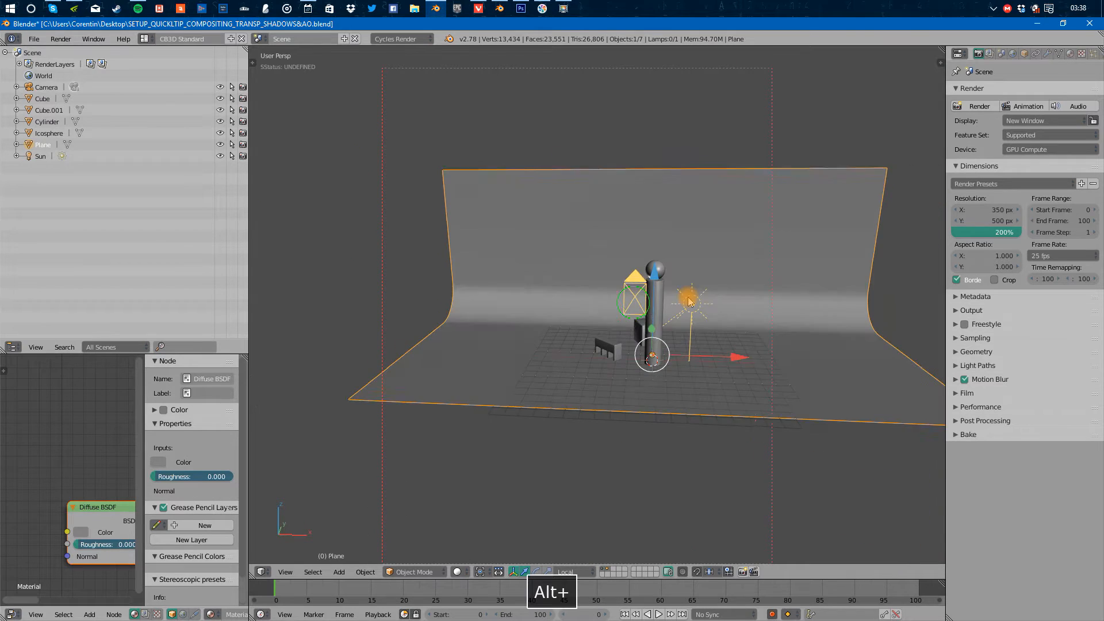
{"action": "left_click", "coordinate": [1070, 53]}
{"action": "left_click_drag", "start_coordinate": [868, 147], "coordinate": [663, 238], "text": "alt"}
{"action": "scroll", "coordinate": [666, 238], "scroll_direction": "up", "scroll_amount": 3}
{"action": "left_click_drag", "start_coordinate": [664, 335], "coordinate": [684, 337], "text": "alt"}
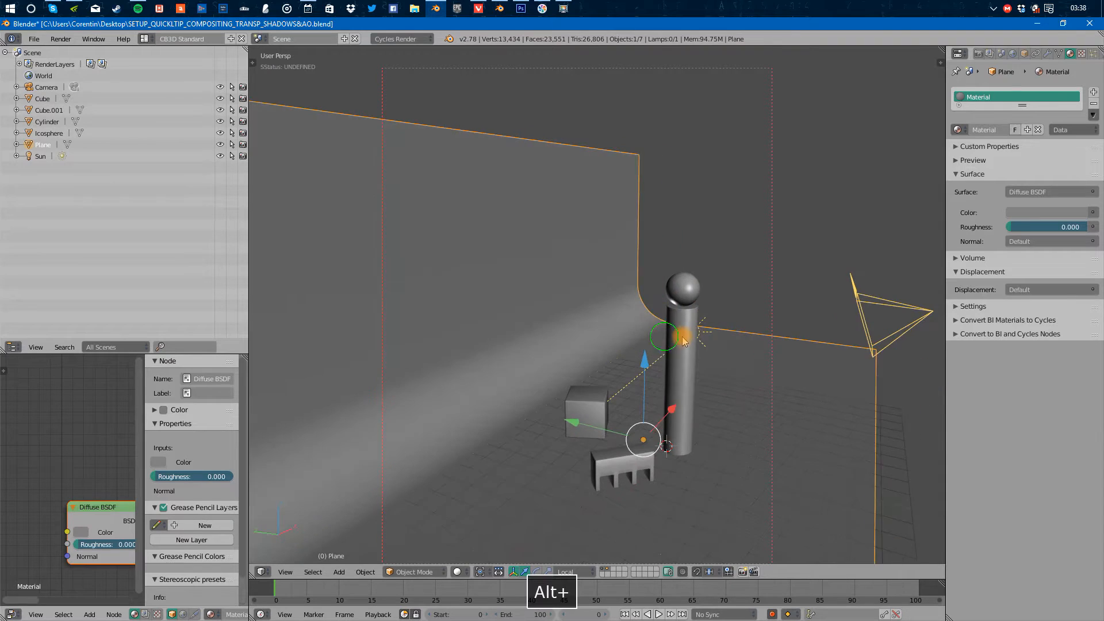
Review the materials of the sphere, cylinder and both cube objects, and view the camera's settings
{"action": "right_click", "coordinate": [688, 296]}
{"action": "right_click", "coordinate": [685, 409]}
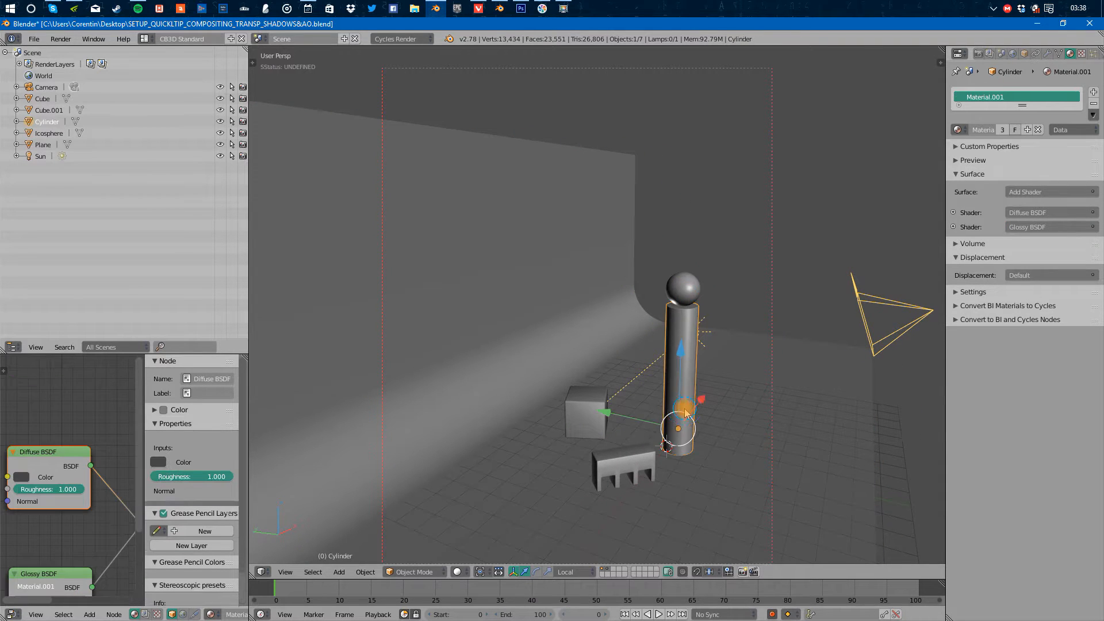
{"action": "right_click", "coordinate": [631, 458], "text": "ctrl"}
{"action": "right_click", "coordinate": [577, 406], "text": "ctrl"}
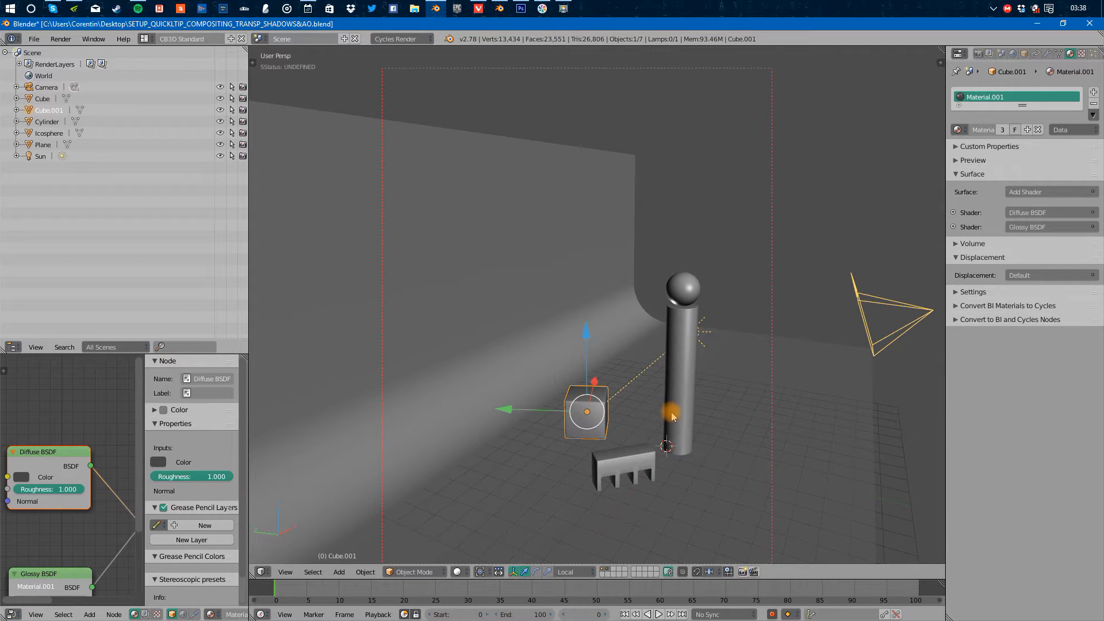
{"action": "right_click", "coordinate": [855, 301]}
{"action": "middle_click_drag", "start_coordinate": [838, 347], "coordinate": [665, 301]}
{"action": "middle_click_drag", "start_coordinate": [710, 333], "coordinate": [719, 375], "text": "shift"}
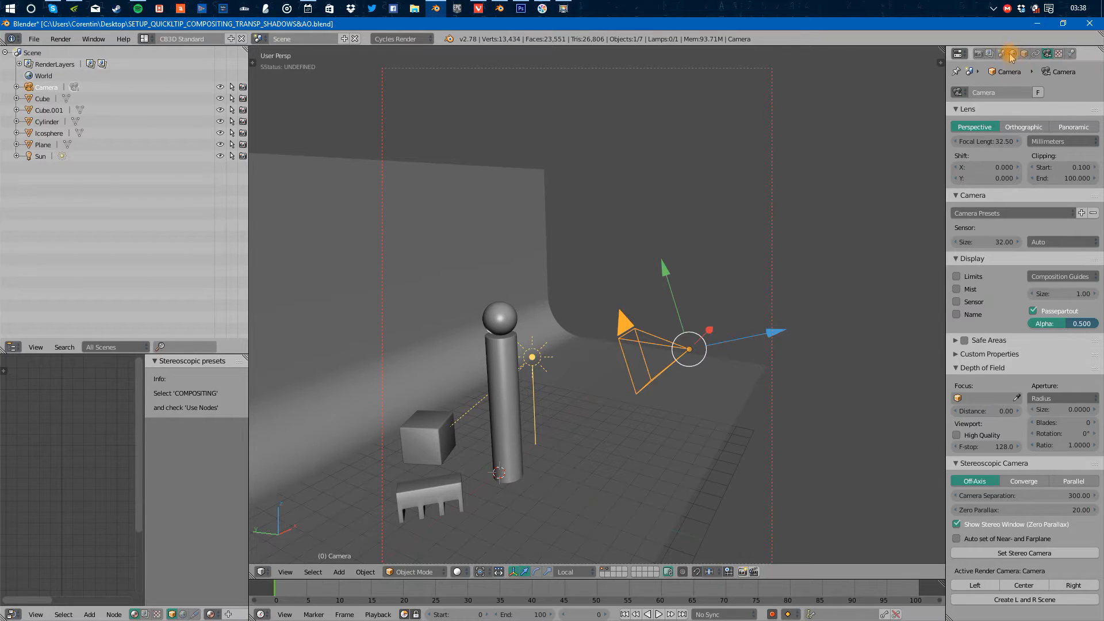
Check the scene's Film transparency option and Sampling settings in the render properties
{"action": "left_click", "coordinate": [980, 54]}
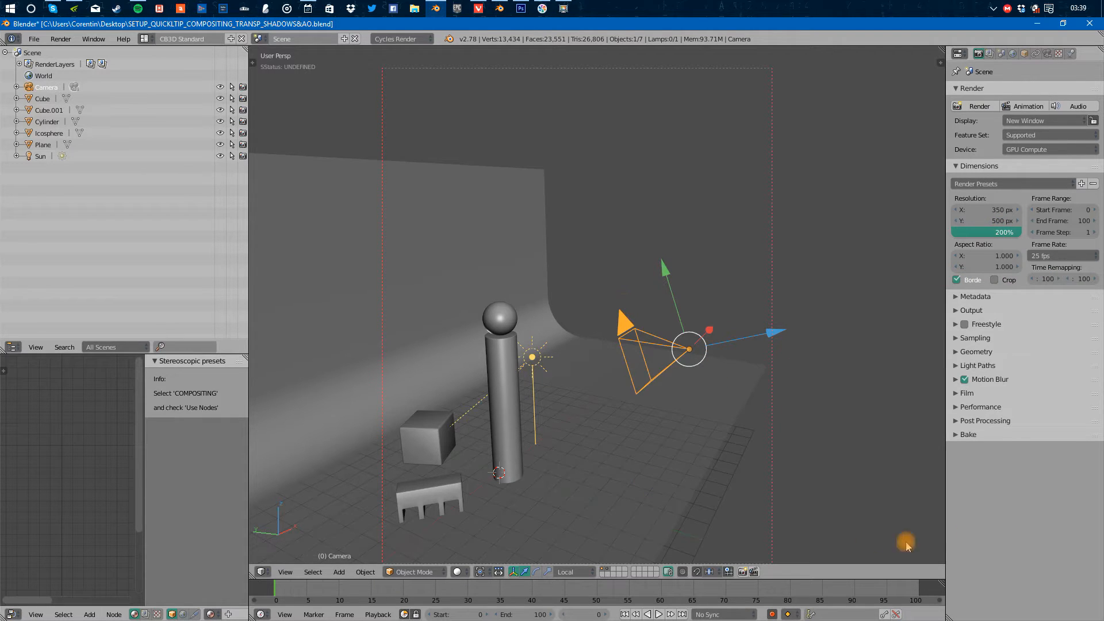
{"action": "left_click", "coordinate": [972, 393]}
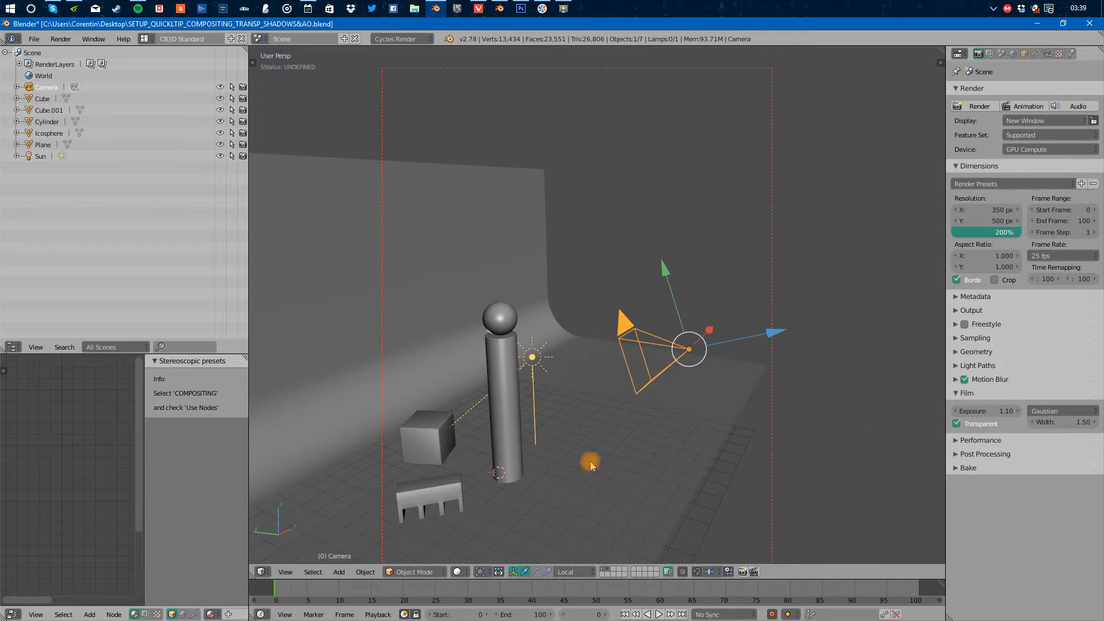
{"action": "left_click", "coordinate": [979, 393]}
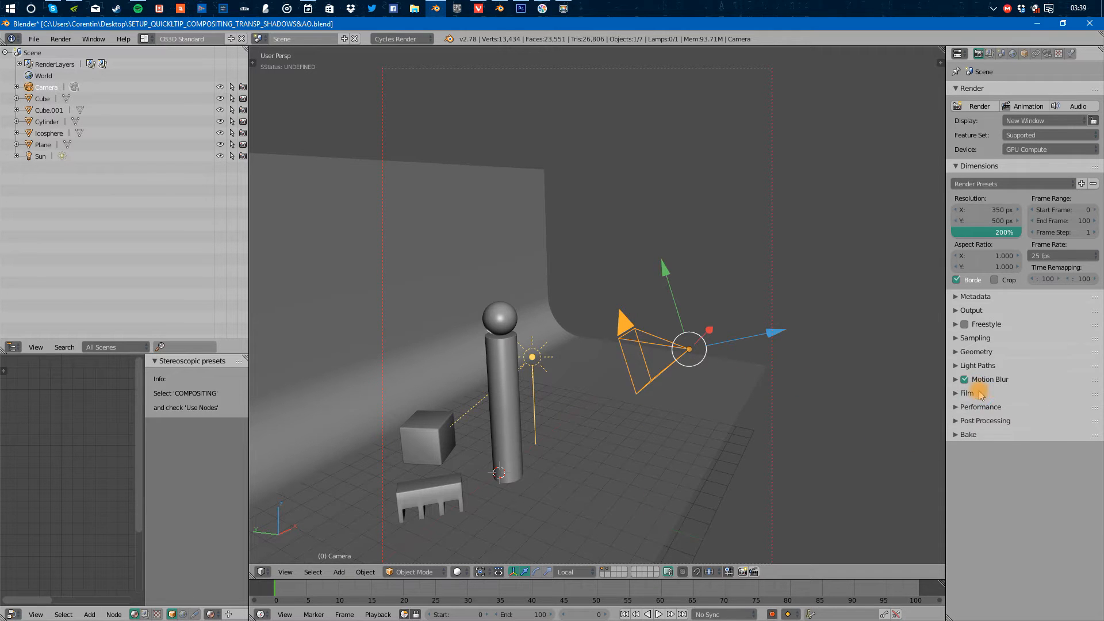
{"action": "left_click", "coordinate": [991, 340]}
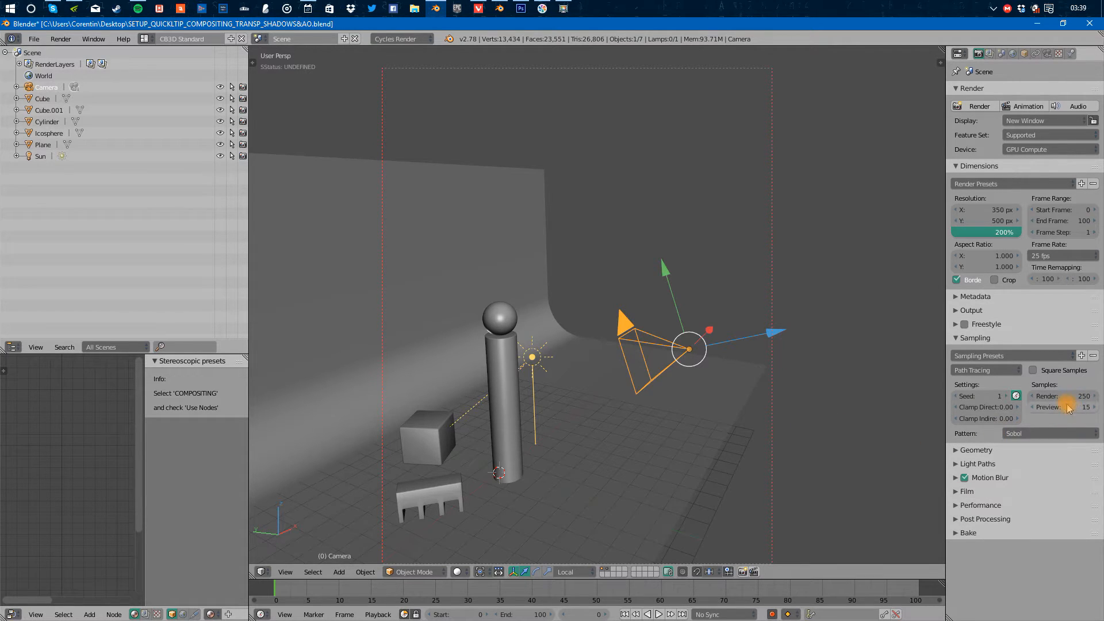
{"action": "left_click", "coordinate": [1016, 396]}
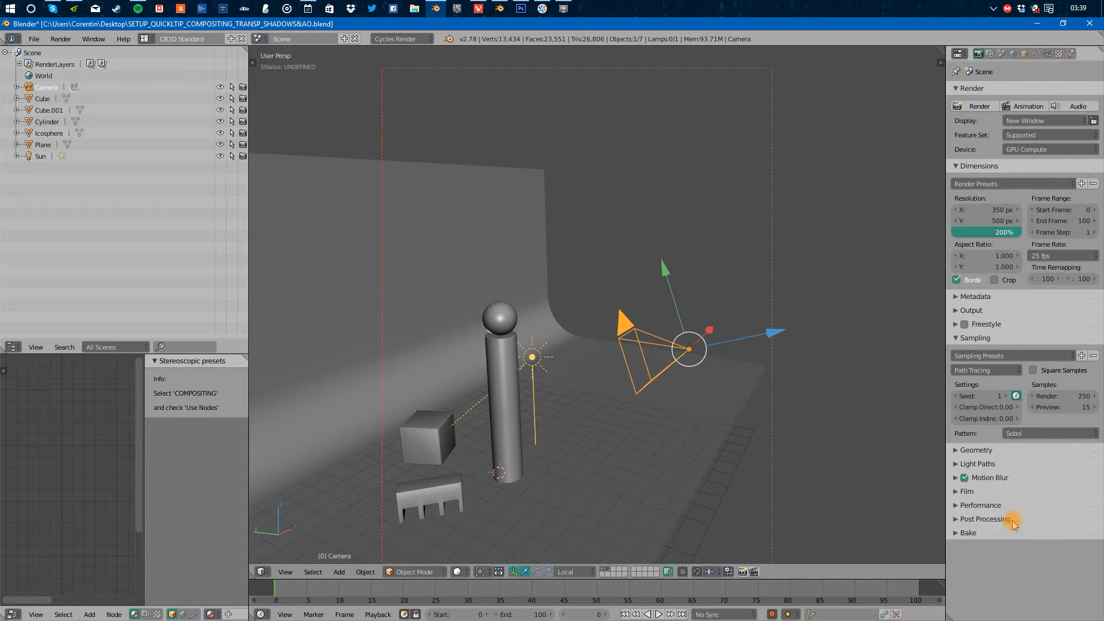
Turn off Multiple Importance for the world, compare the rendered camera preview, and enable it again
{"action": "left_click", "coordinate": [1012, 55]}
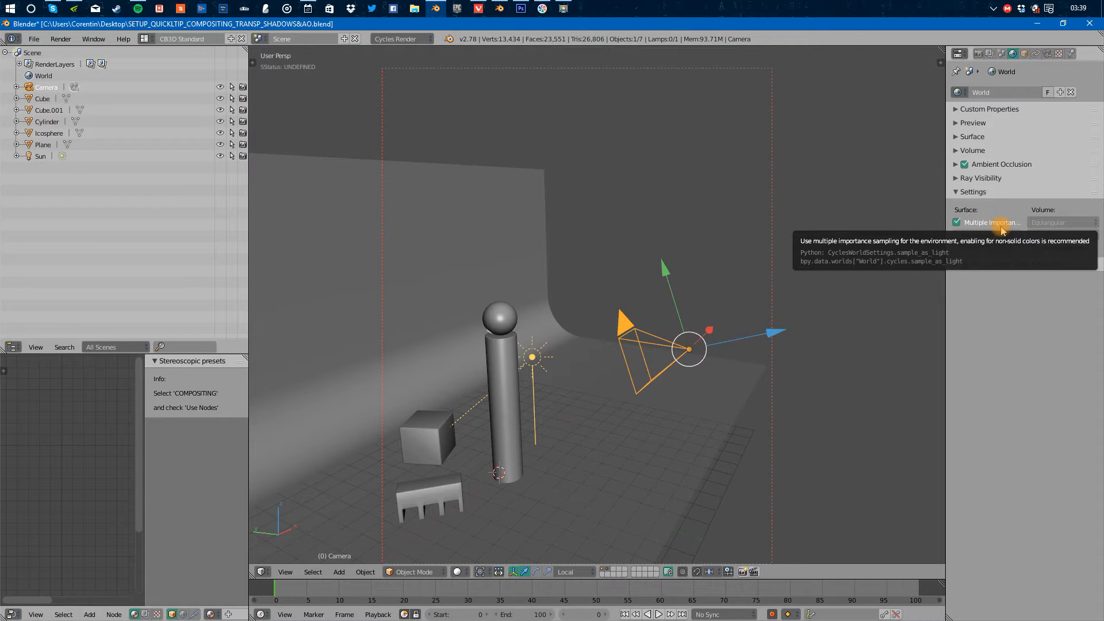
{"action": "key", "text": "KP_0"}
{"action": "left_click", "coordinate": [957, 223]}
{"action": "key", "text": "shift+z"}
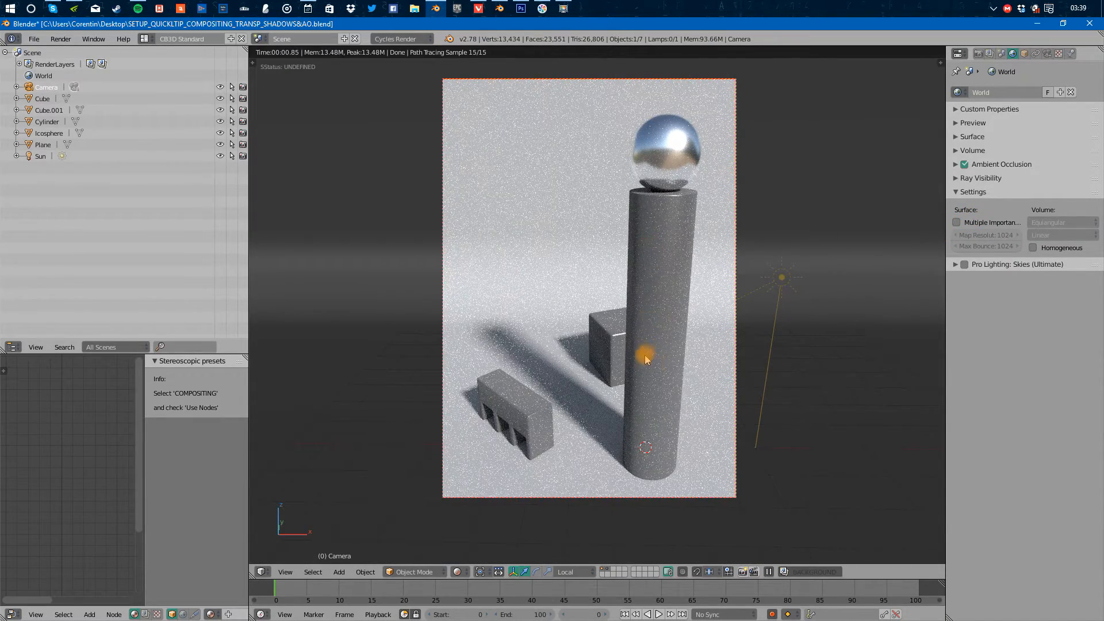
{"action": "left_click", "coordinate": [976, 223]}
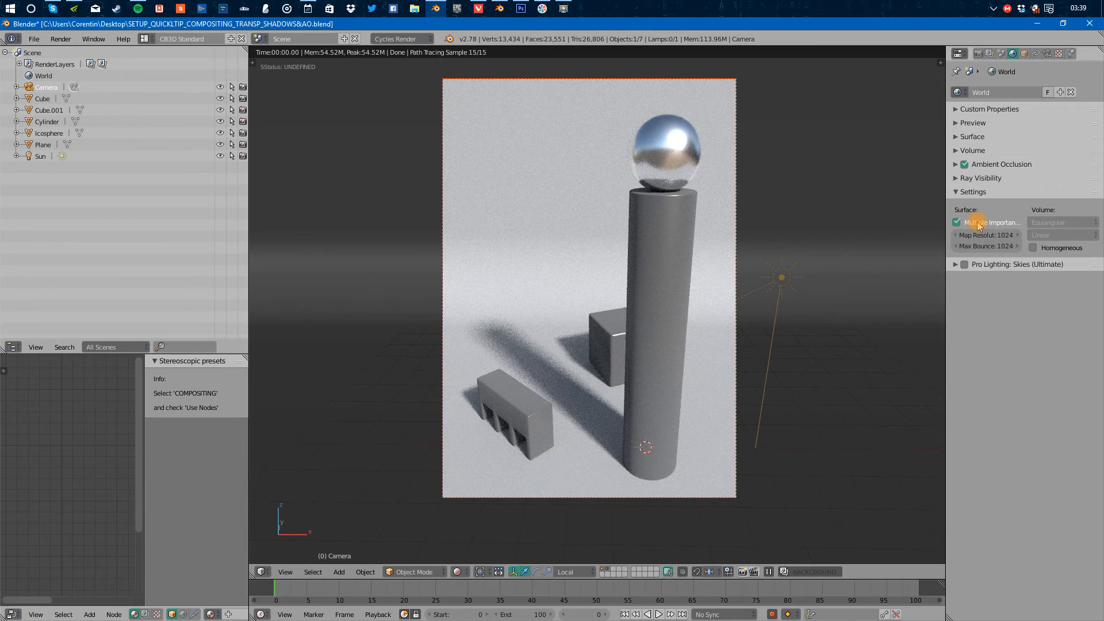
{"action": "key", "text": "shift+z"}
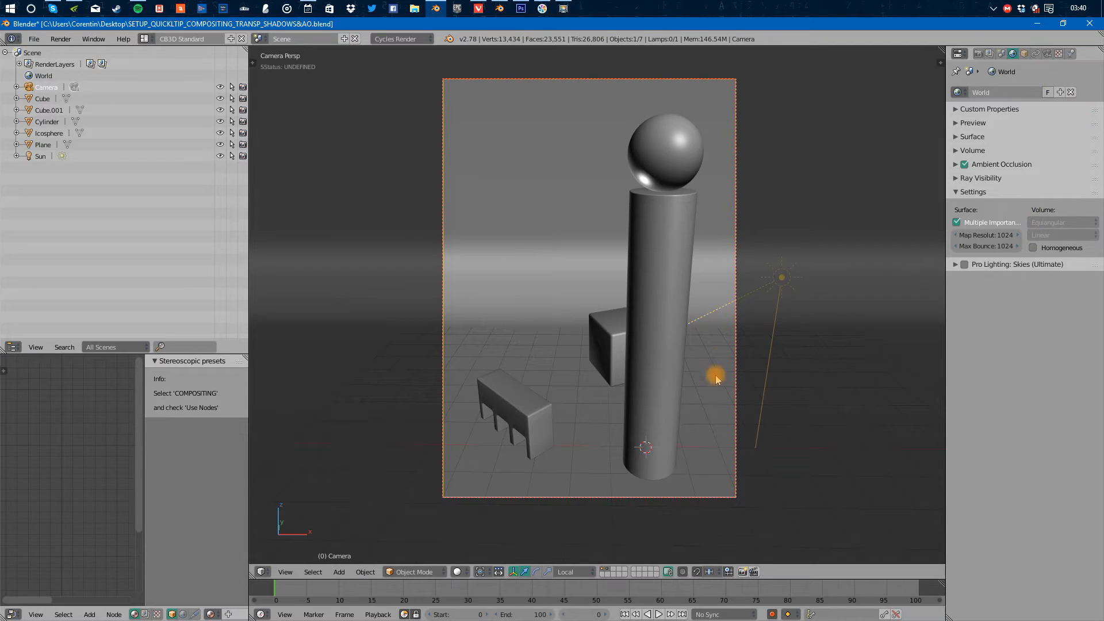
Show only scene layer 1 and select the sphere, cylinder and both cube objects to identify its contents
{"action": "left_click", "coordinate": [605, 570]}
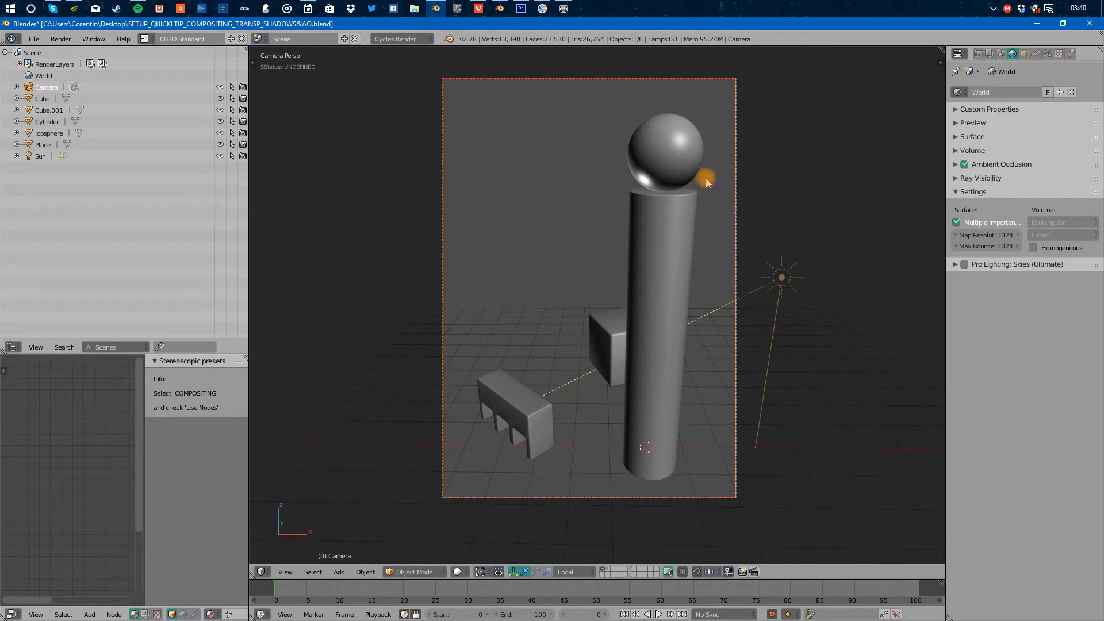
{"action": "right_click", "coordinate": [694, 154]}
{"action": "right_click", "coordinate": [644, 276]}
{"action": "right_click", "coordinate": [596, 337]}
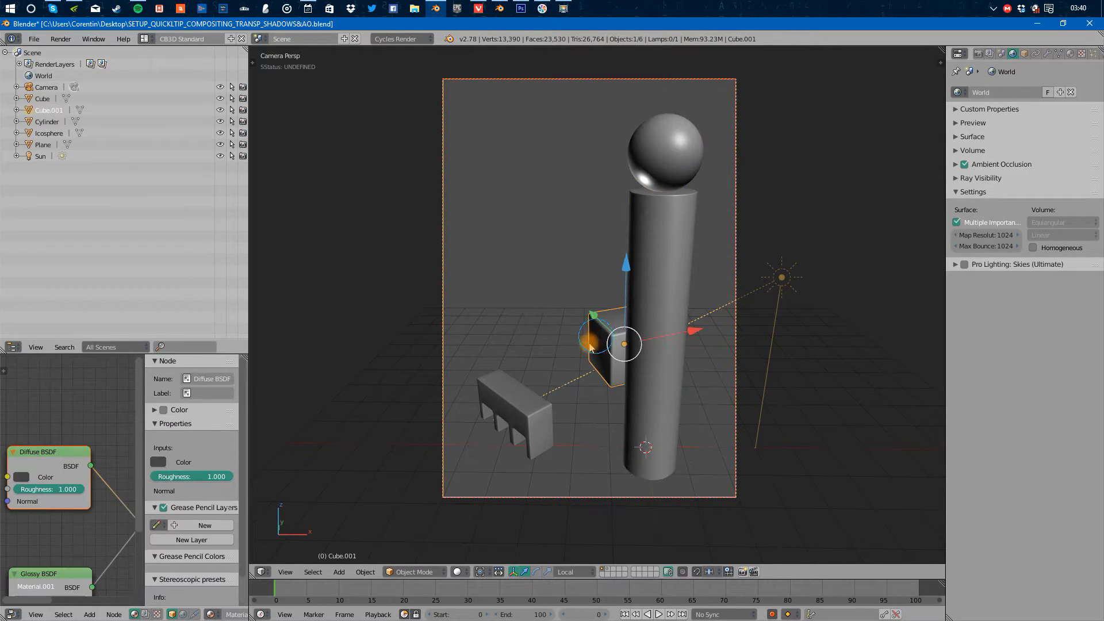
{"action": "right_click", "coordinate": [511, 381]}
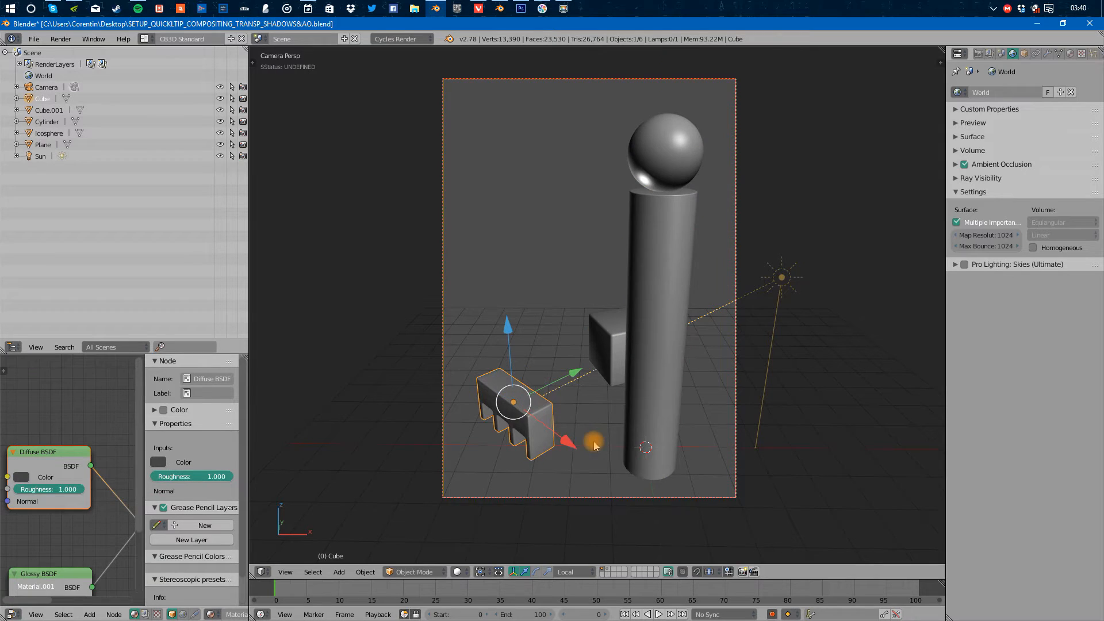
Show only scene layer 2, select the backdrop plane, and display layers 1 and 2 together
{"action": "left_click", "coordinate": [606, 570]}
{"action": "right_click", "coordinate": [606, 479]}
{"action": "left_click", "coordinate": [607, 572]}
{"action": "left_click", "coordinate": [606, 572], "text": "shift"}
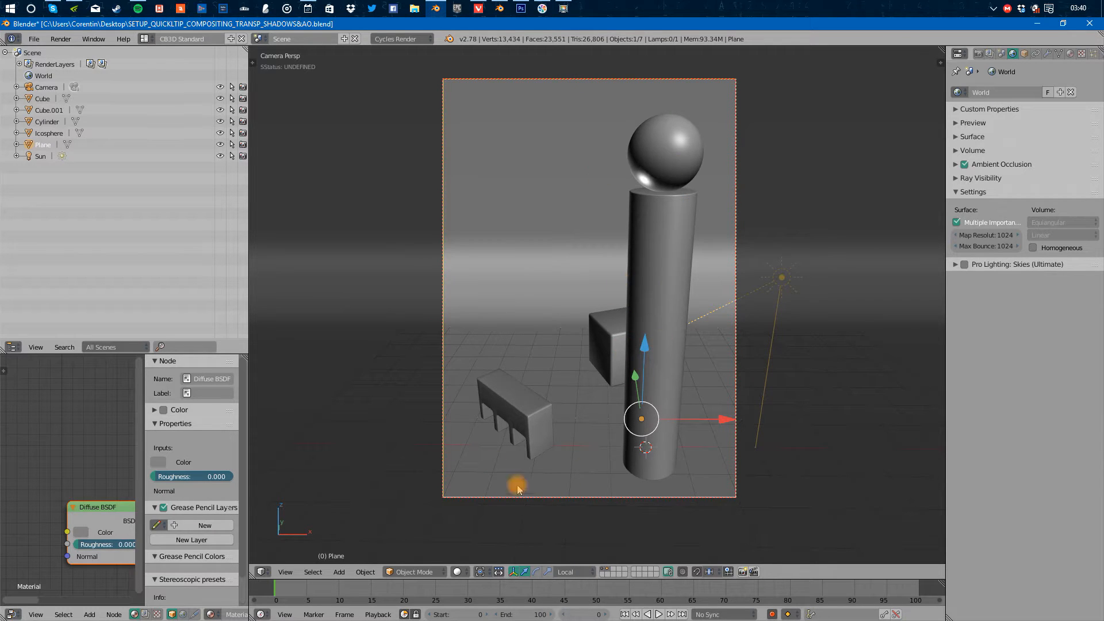
Check the scene layers, included layers and passes of the SUJETS and BACKGROUND render layers, including Shadow and AO
{"action": "left_click", "coordinate": [989, 53]}
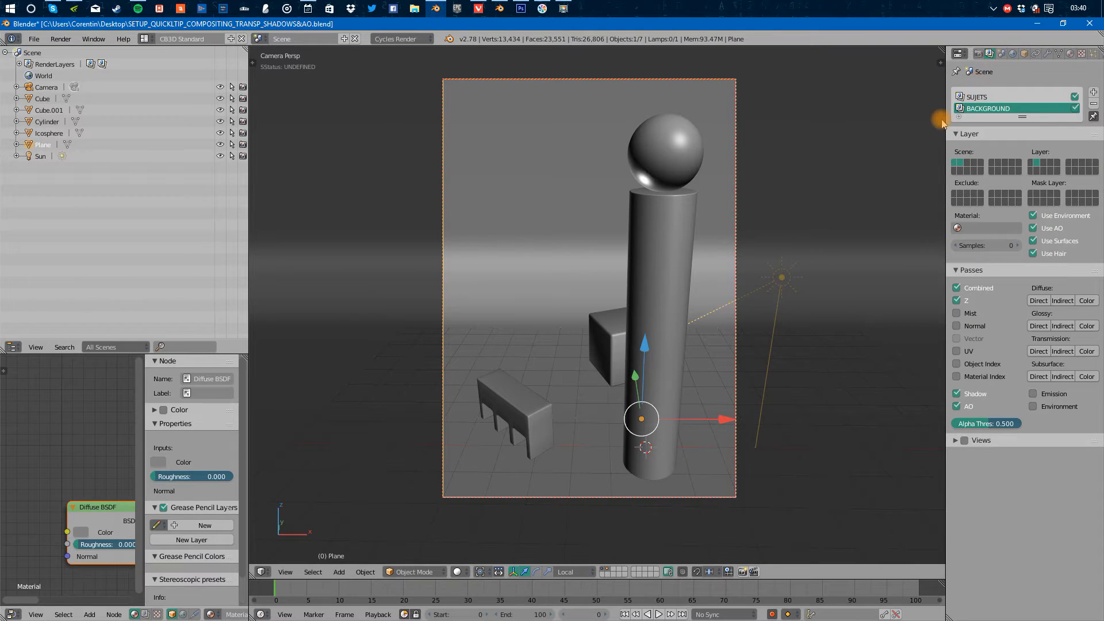
{"action": "left_click_drag", "start_coordinate": [832, 120], "coordinate": [832, 121]}
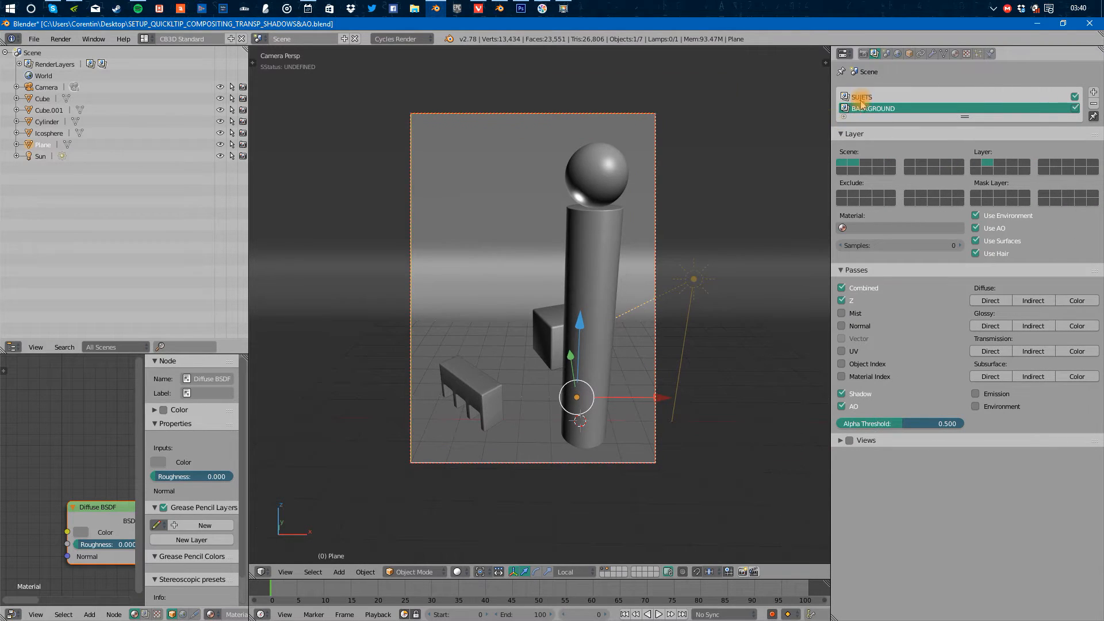
{"action": "left_click", "coordinate": [862, 98]}
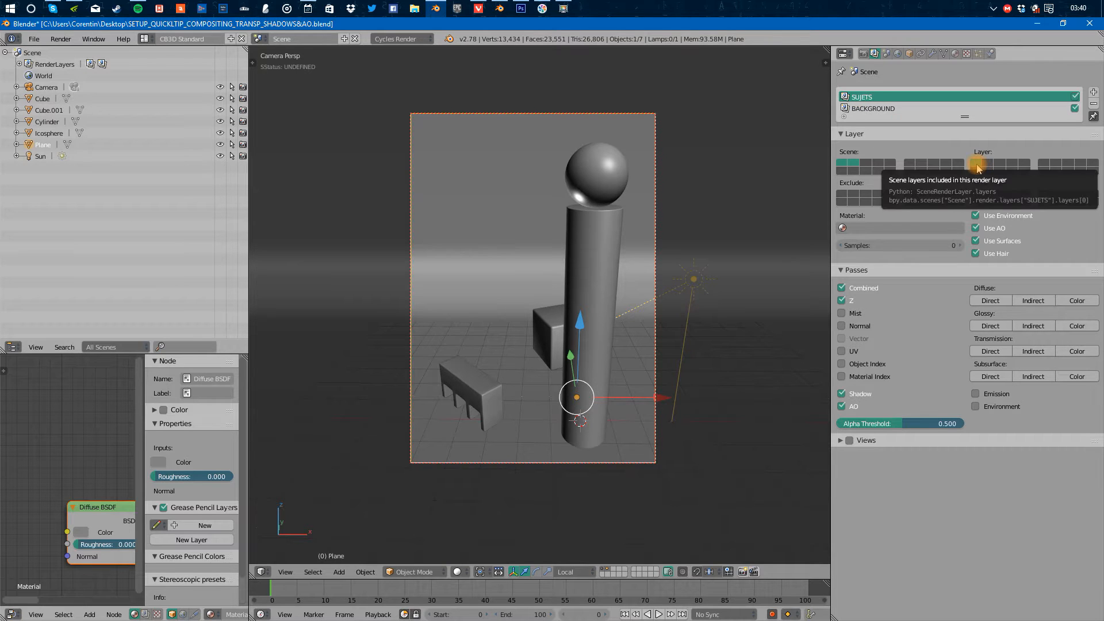
{"action": "left_click", "coordinate": [875, 109]}
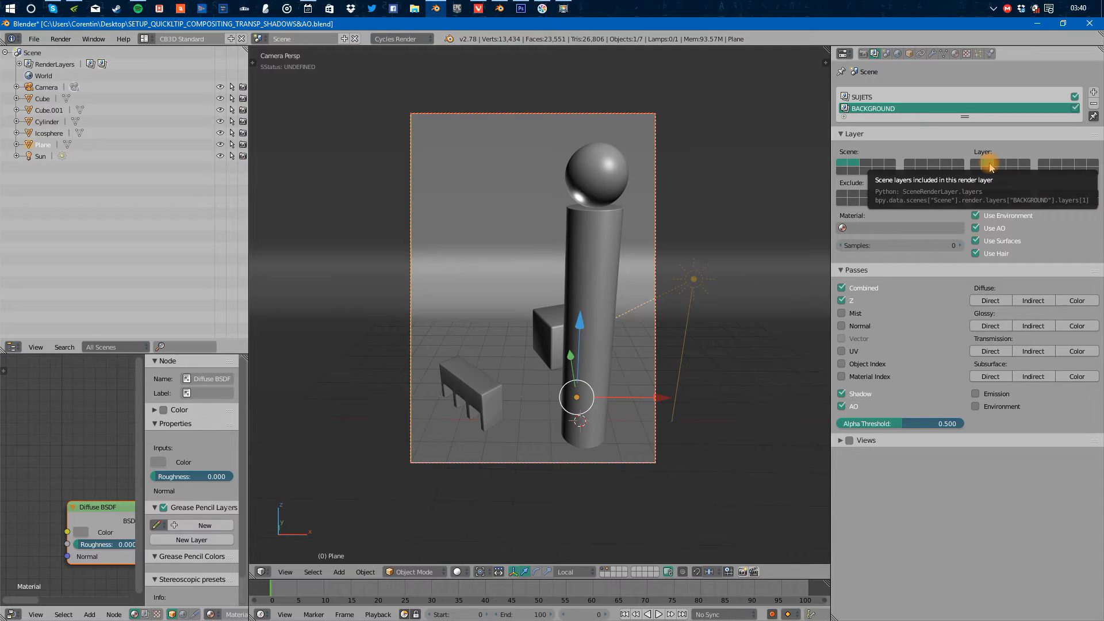
{"action": "left_click", "coordinate": [989, 163]}
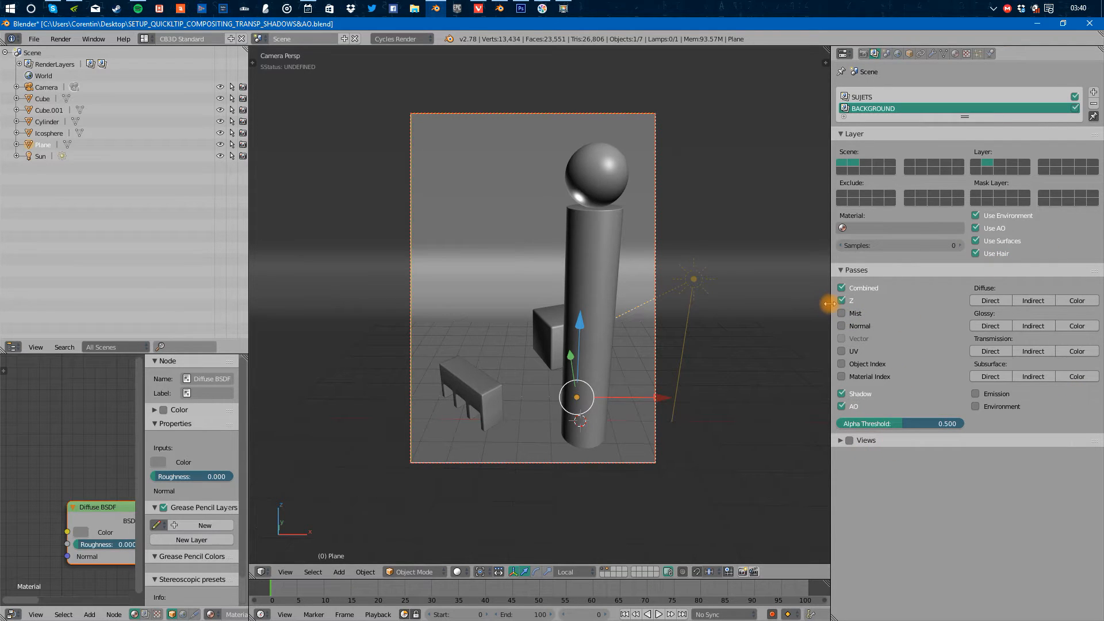
{"action": "left_click_drag", "start_coordinate": [830, 303], "coordinate": [949, 311]}
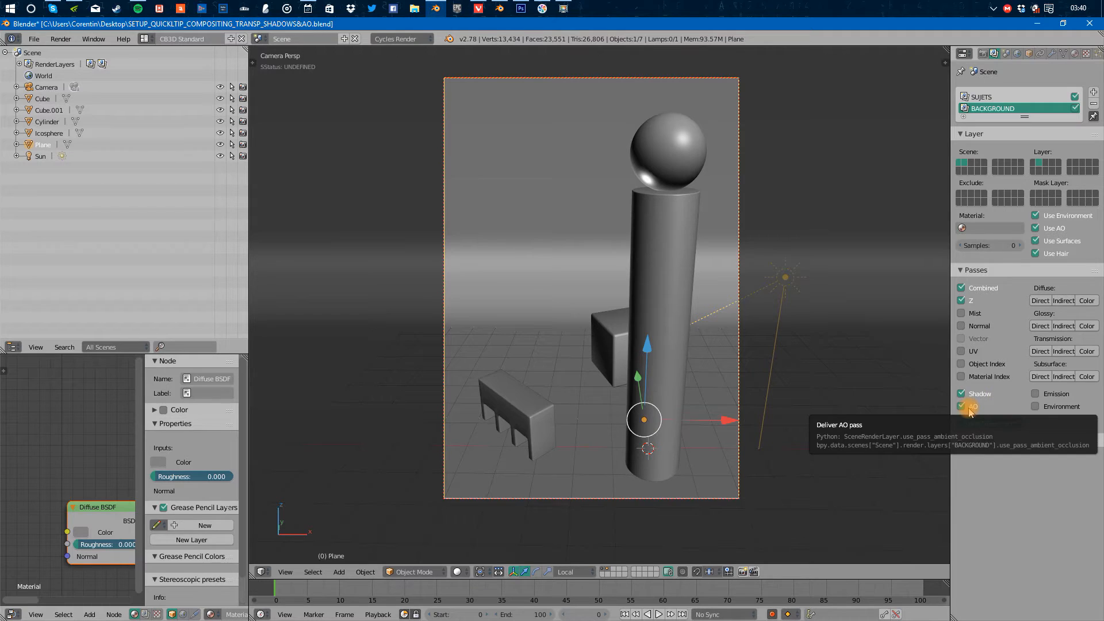
{"action": "middle_click_drag", "start_coordinate": [738, 335], "coordinate": [733, 322], "text": "shift"}
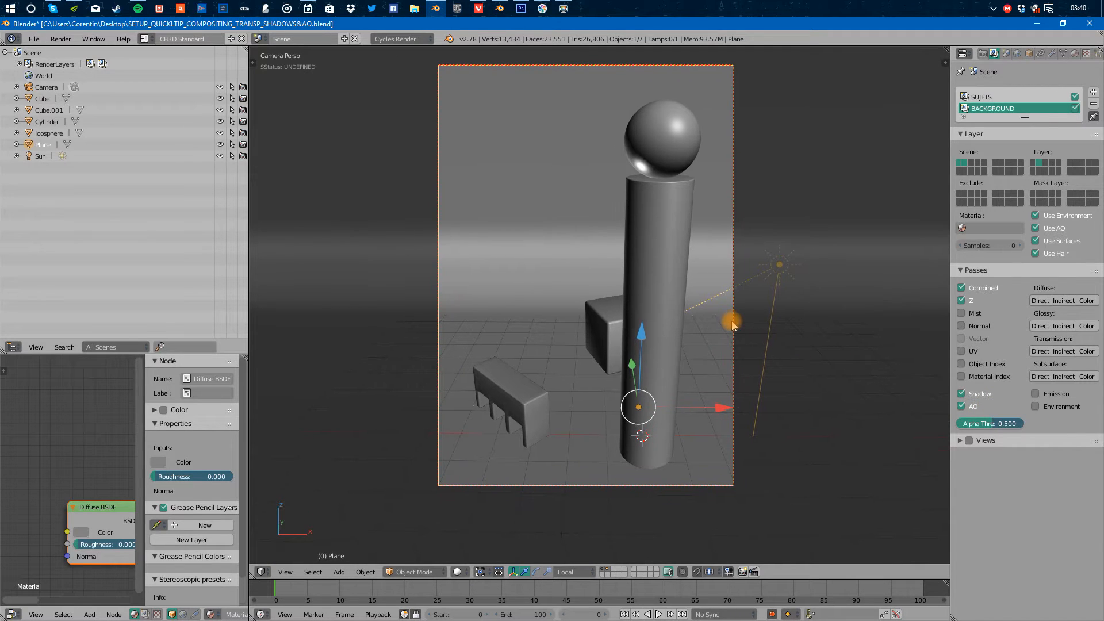
Review the Film transparency option and the World settings, collapsing the Sampling and Film sections
{"action": "left_click", "coordinate": [983, 54]}
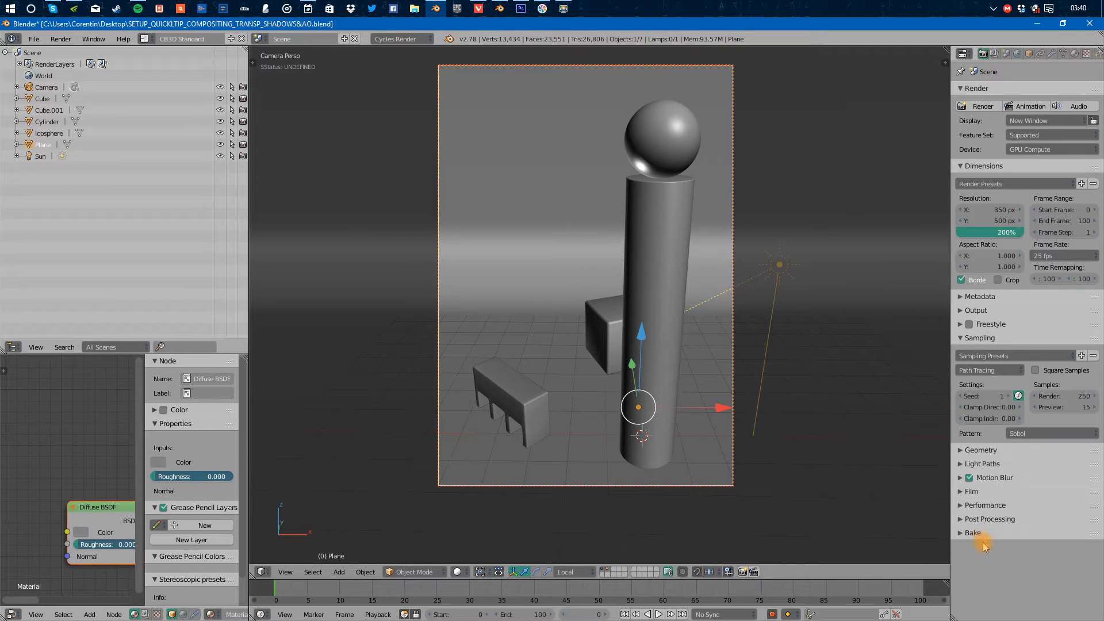
{"action": "left_click", "coordinate": [983, 338]}
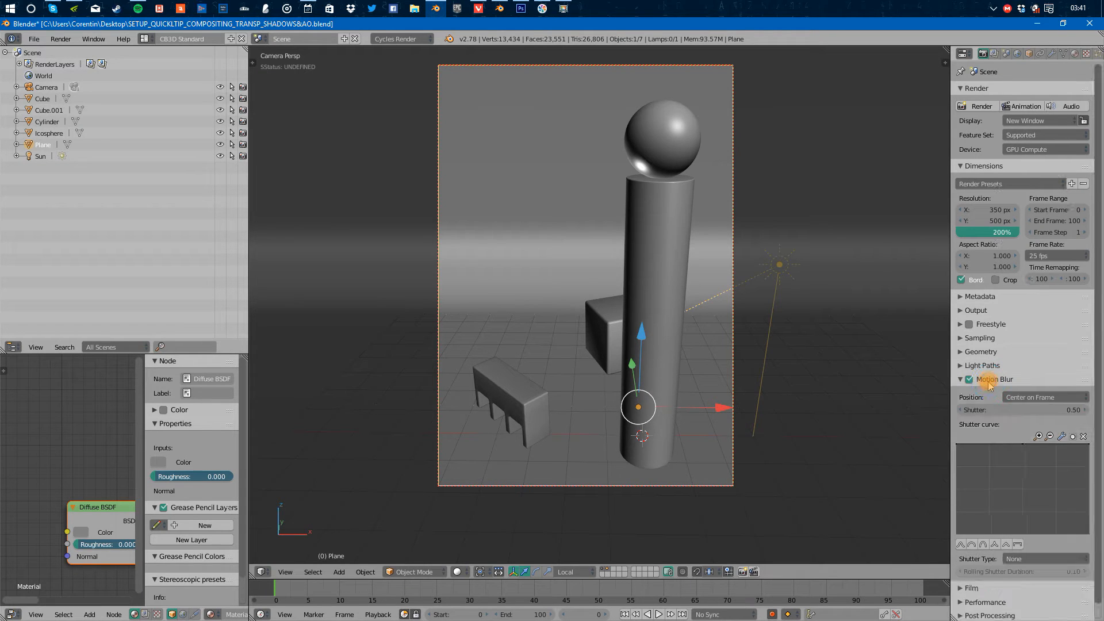
{"action": "left_click", "coordinate": [978, 393]}
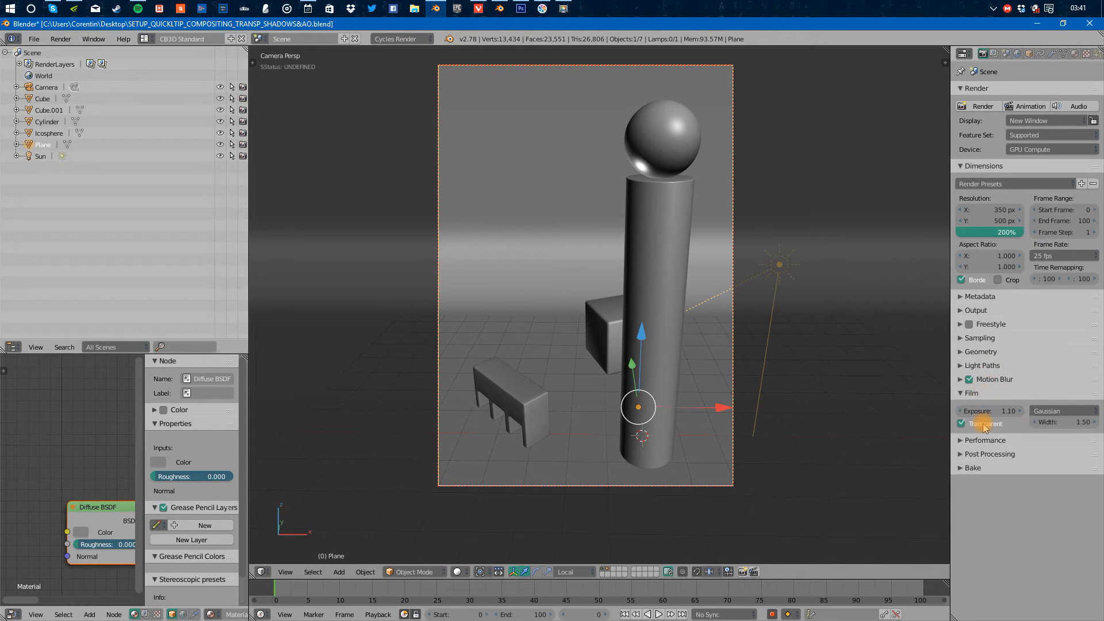
{"action": "left_click", "coordinate": [970, 393]}
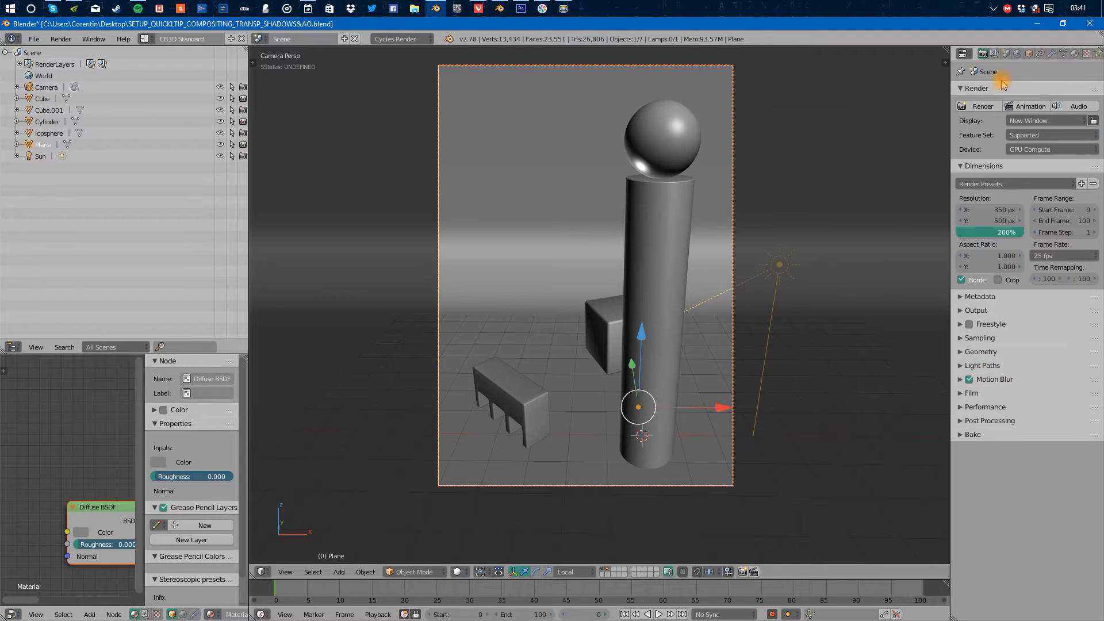
{"action": "left_click", "coordinate": [1017, 54]}
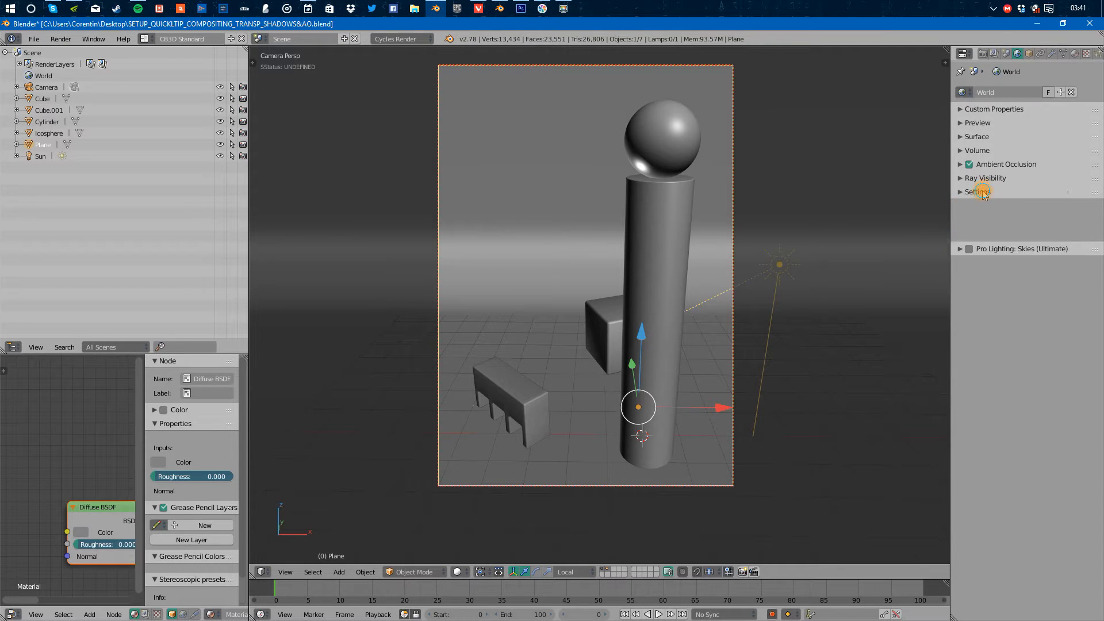
{"action": "left_click", "coordinate": [983, 53]}
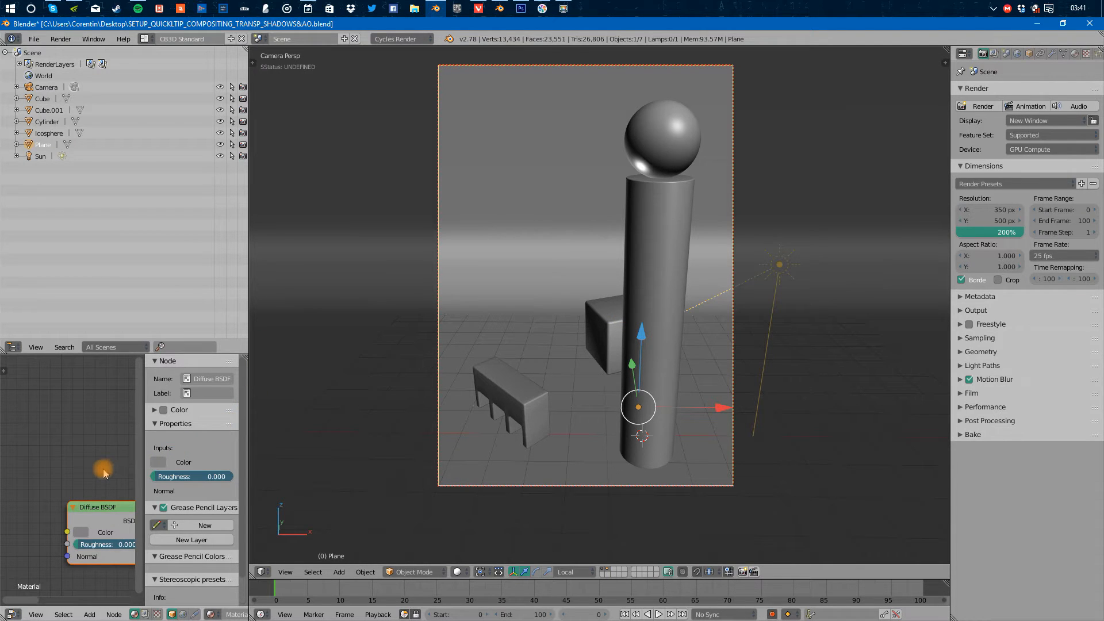
Maximize the node editor, switch it to compositing nodes, and enable Use Nodes and Backdrop
{"action": "key", "text": "shift+space"}
{"action": "key", "text": "Home"}
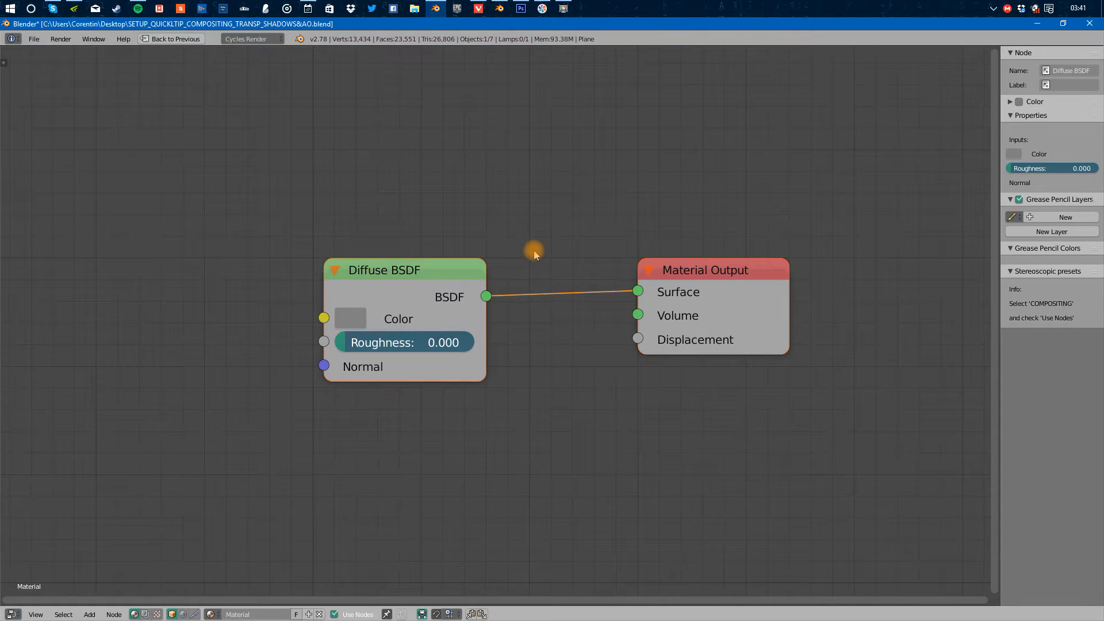
{"action": "left_click", "coordinate": [145, 614]}
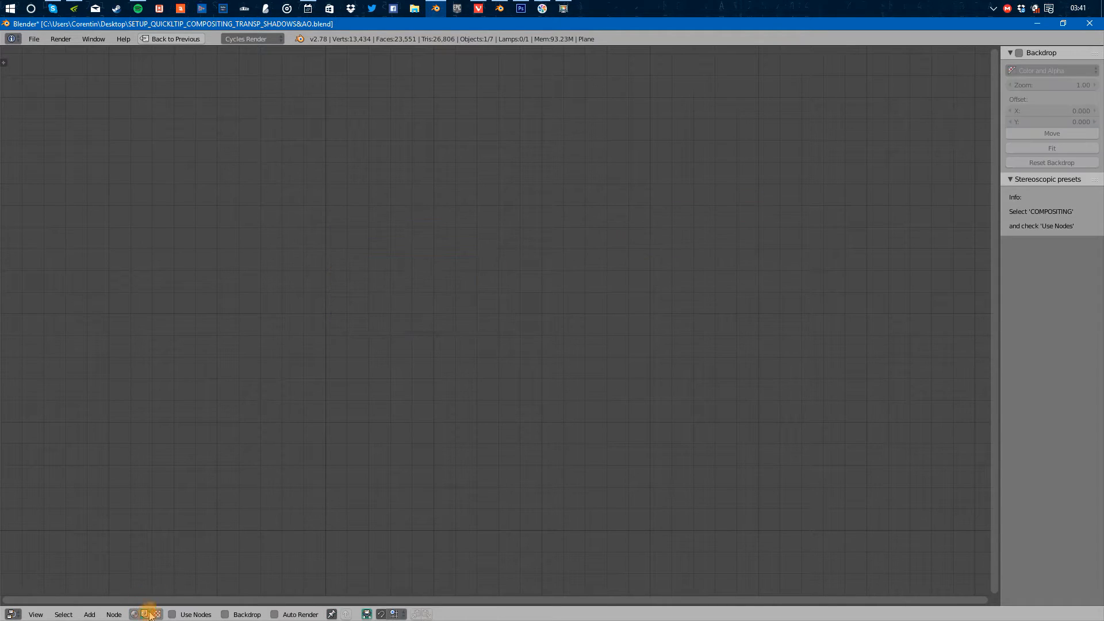
{"action": "left_click", "coordinate": [191, 615]}
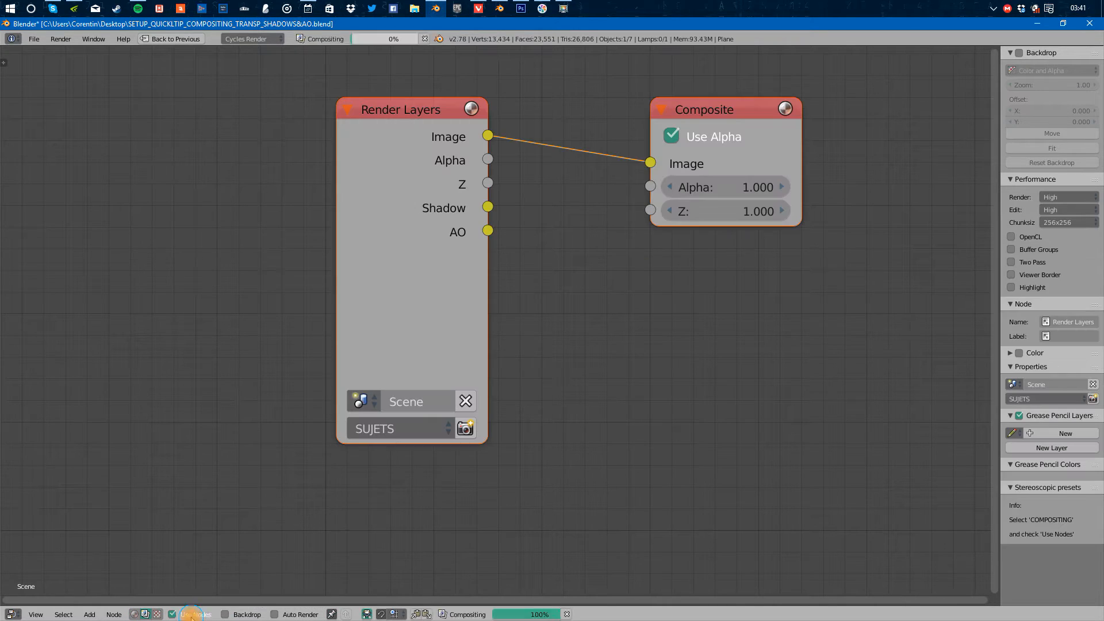
{"action": "left_click", "coordinate": [237, 614]}
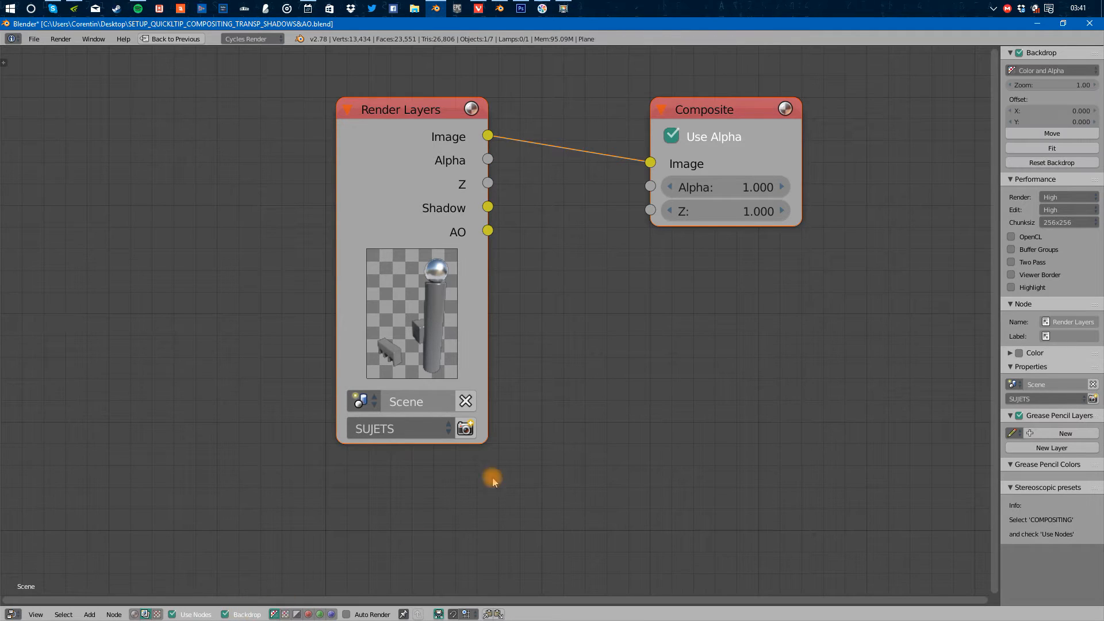
Duplicate the Render Layers node below the original and set the copy to the BACKGROUND layer
{"action": "middle_click_drag", "start_coordinate": [504, 323], "coordinate": [477, 300]}
{"action": "scroll", "coordinate": [477, 300], "scroll_direction": "down", "scroll_amount": 2}
{"action": "middle_click_drag", "start_coordinate": [484, 414], "coordinate": [489, 362]}
{"action": "scroll", "coordinate": [493, 432], "scroll_direction": "down", "scroll_amount": 1}
{"action": "middle_click_drag", "start_coordinate": [368, 215], "coordinate": [363, 160]}
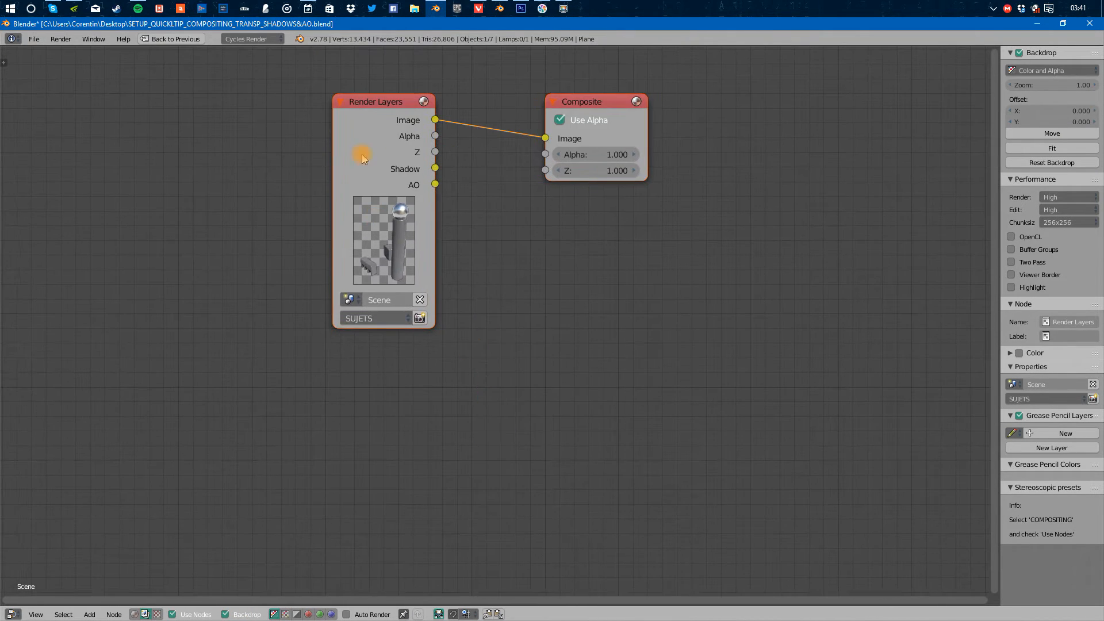
{"action": "key", "text": "shift+d"}
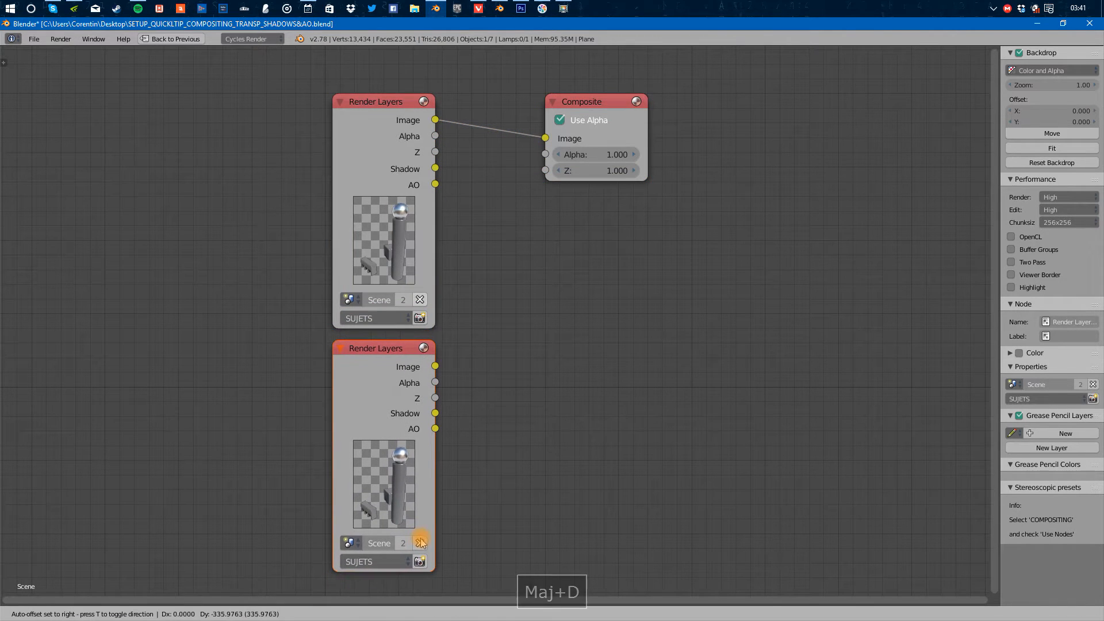
{"action": "left_click", "coordinate": [420, 540]}
{"action": "middle_click_drag", "start_coordinate": [371, 552], "coordinate": [373, 392]}
{"action": "left_click", "coordinate": [375, 563]}
{"action": "left_click", "coordinate": [368, 357]}
{"action": "key", "text": "Home"}
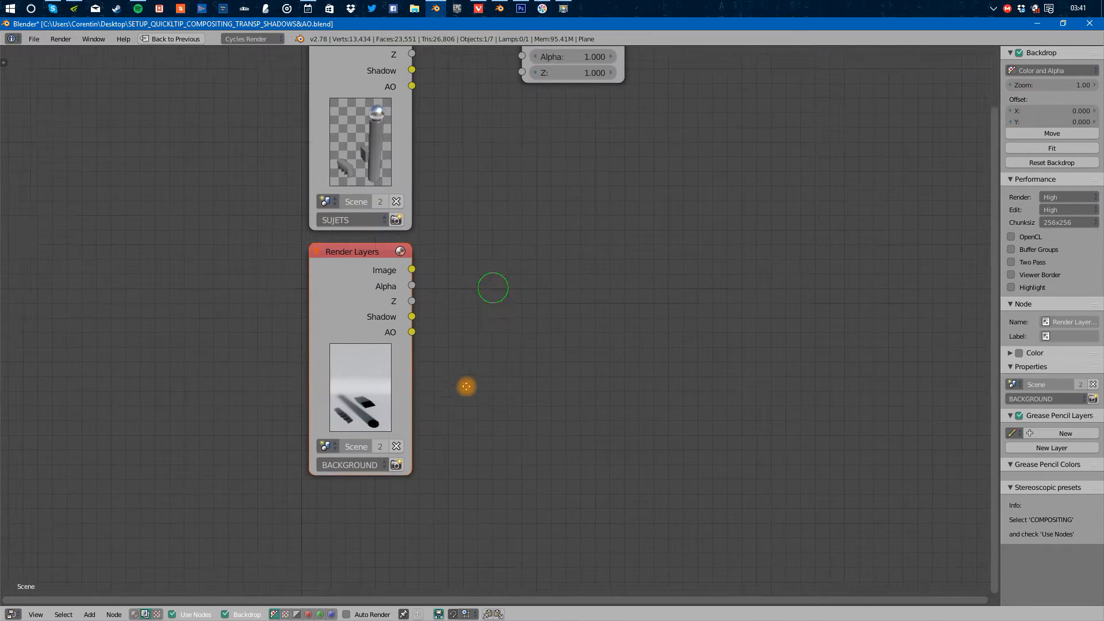
{"action": "middle_click_drag", "start_coordinate": [497, 313], "coordinate": [467, 367]}
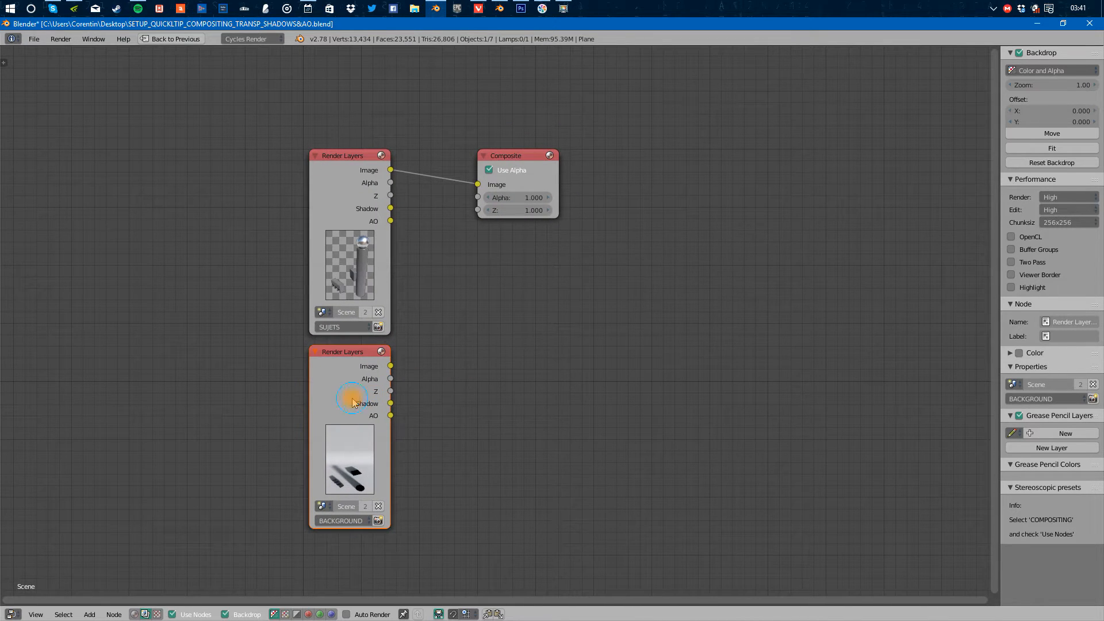
Move the Composite node farther from the Render Layers nodes and preview the SUJETS image through a Viewer node
{"action": "left_click_drag", "start_coordinate": [395, 397], "coordinate": [407, 420]}
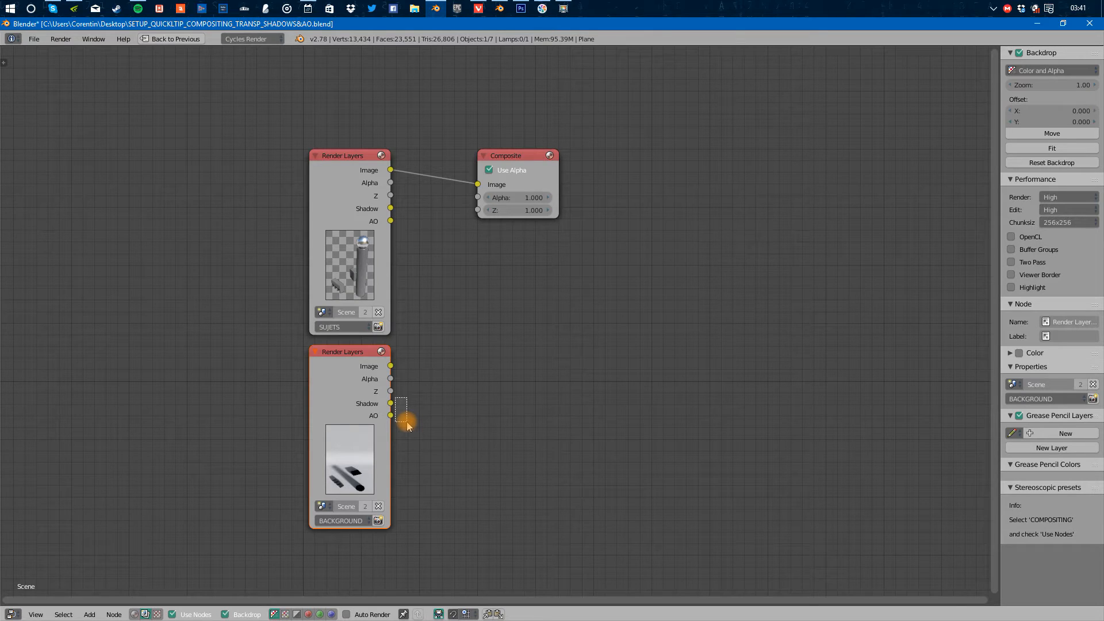
{"action": "left_click_drag", "start_coordinate": [407, 420], "coordinate": [471, 361]}
{"action": "left_click_drag", "start_coordinate": [538, 157], "coordinate": [644, 139]}
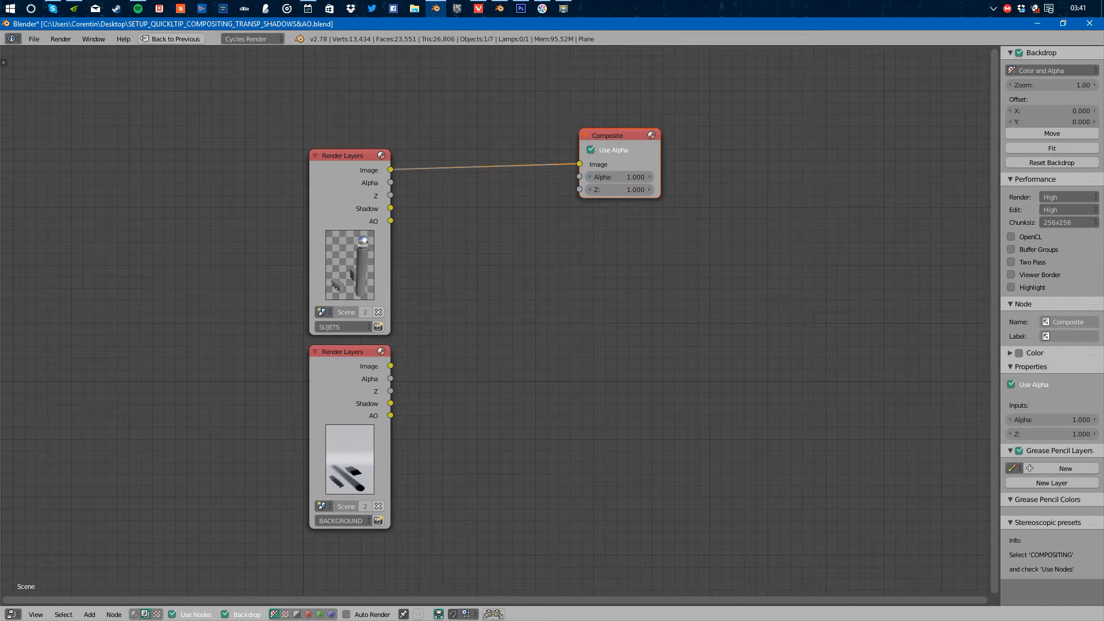
{"action": "key", "text": "alt+Tab"}
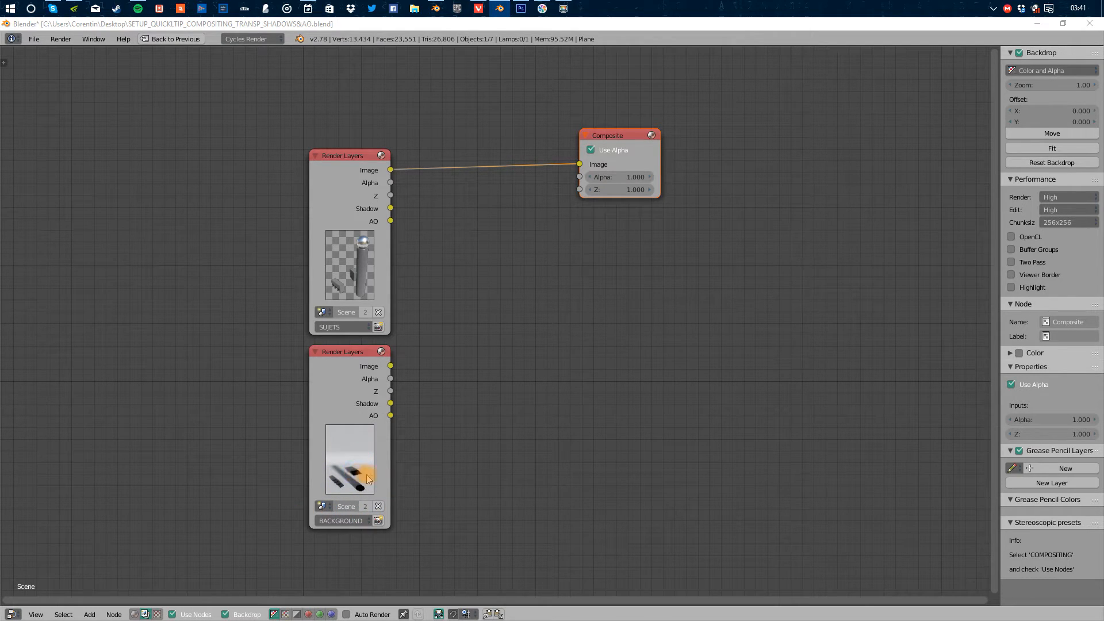
{"action": "left_click", "coordinate": [369, 296]}
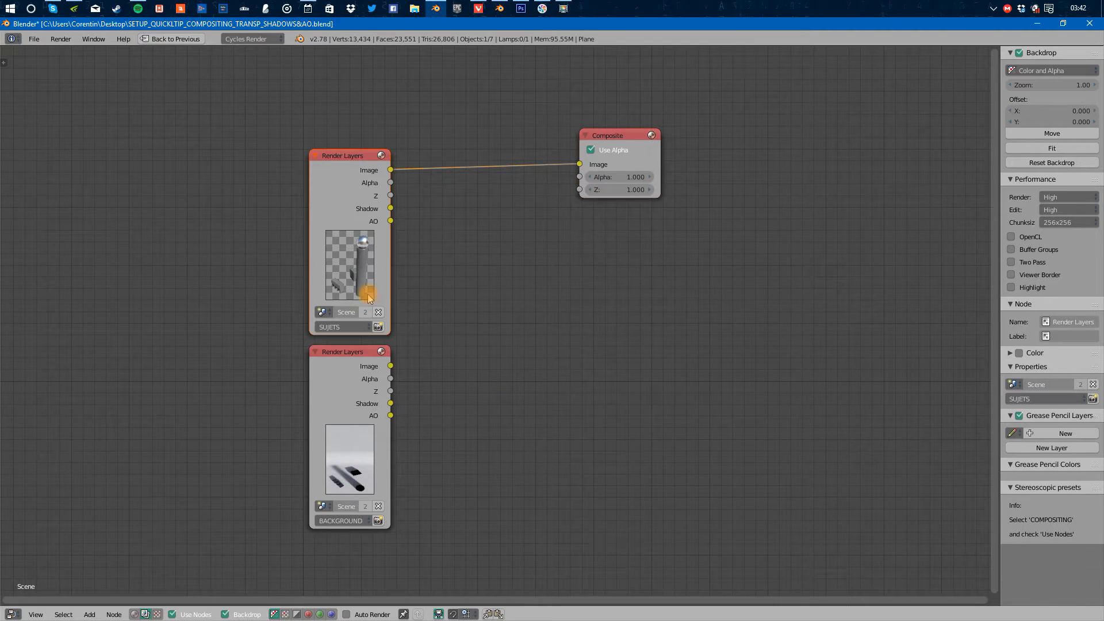
{"action": "left_click", "coordinate": [358, 255], "text": "ctrl+shift"}
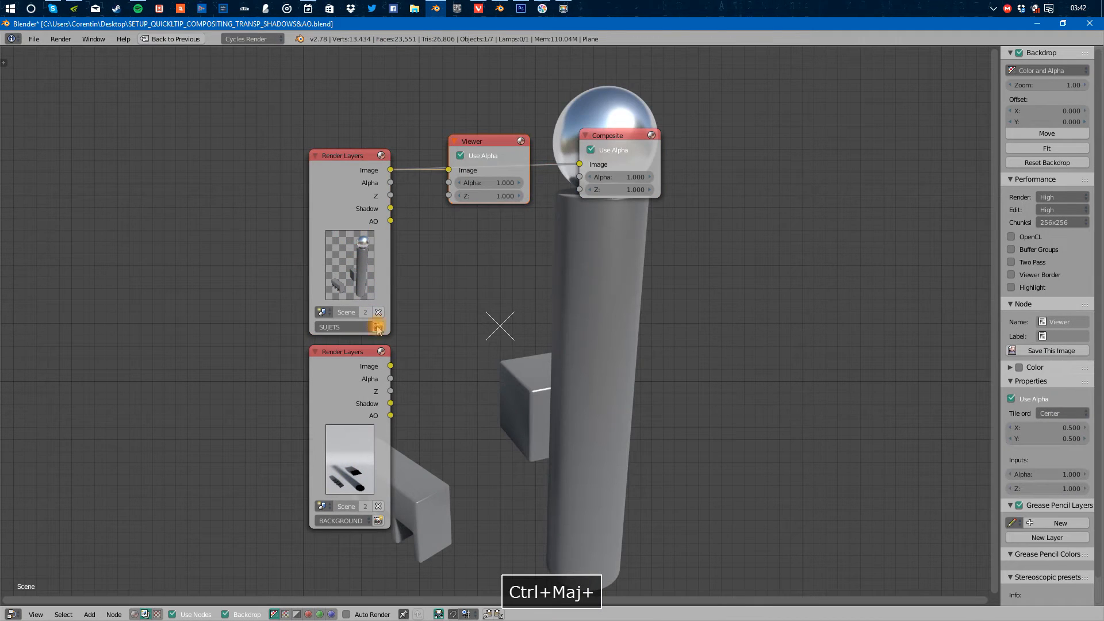
{"action": "mouse_move", "coordinate": [536, 370]}
{"action": "middle_mouse_down"}
{"action": "mouse_move", "coordinate": [493, 314]}
{"action": "mouse_move", "coordinate": [525, 357]}
{"action": "middle_mouse_up"}
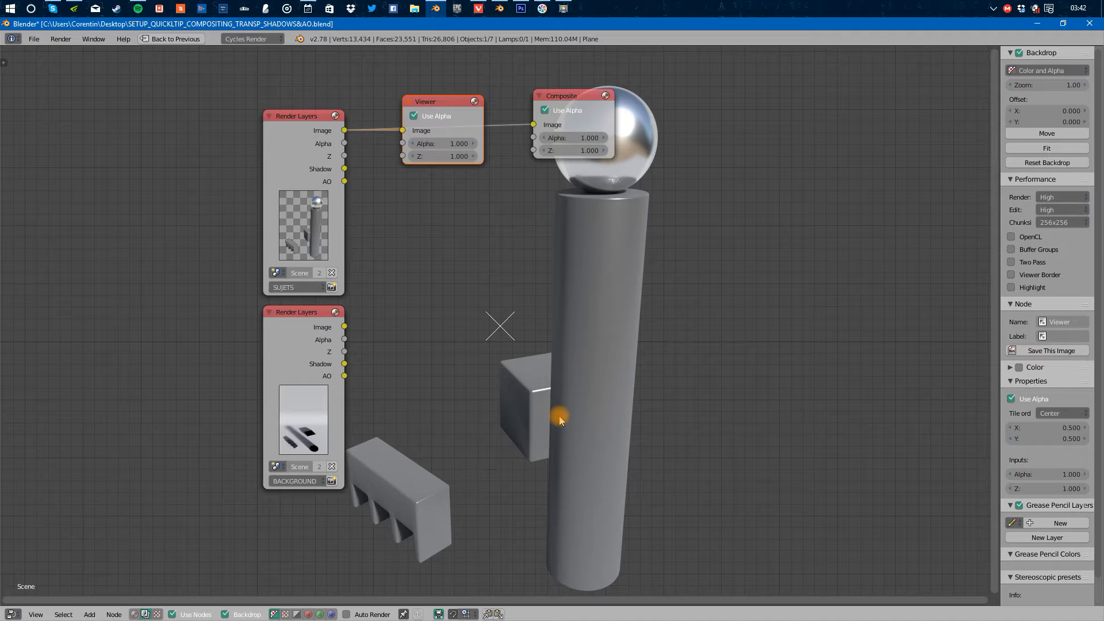
Unlink the Composite node from the SUJETS Render Layers node and place it above that node
{"action": "left_click_drag", "start_coordinate": [600, 120], "coordinate": [878, 185]}
{"action": "left_click", "coordinate": [448, 116]}
{"action": "left_click", "coordinate": [416, 115]}
{"action": "left_click_drag", "start_coordinate": [437, 103], "coordinate": [616, 80]}
{"action": "left_click_drag", "start_coordinate": [756, 149], "coordinate": [762, 201], "text": "ctrl"}
{"action": "left_click_drag", "start_coordinate": [867, 163], "coordinate": [321, 48]}
{"action": "middle_click_drag", "start_coordinate": [447, 193], "coordinate": [437, 288]}
{"action": "left_click_drag", "start_coordinate": [304, 144], "coordinate": [303, 138]}
{"action": "middle_click_drag", "start_coordinate": [600, 395], "coordinate": [599, 476]}
Compare the preview with the Viewer's Use Alpha off and on, and move the Viewer node well beyond the backdrop image
{"action": "left_click", "coordinate": [614, 245]}
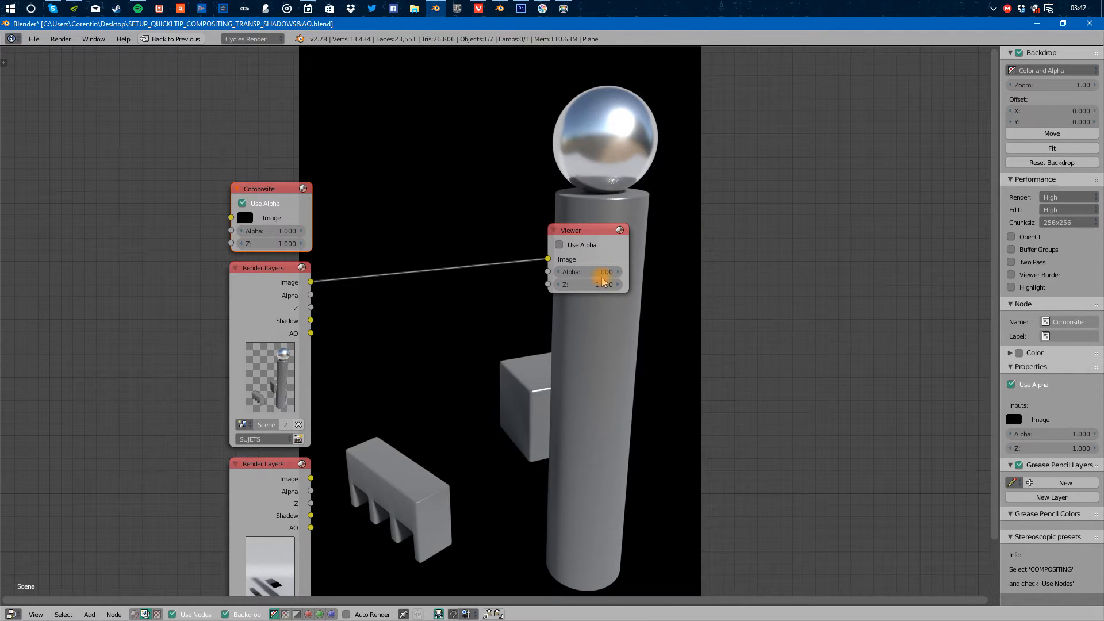
{"action": "left_click", "coordinate": [586, 246]}
{"action": "left_click_drag", "start_coordinate": [598, 231], "coordinate": [1058, 218]}
{"action": "middle_click_drag", "start_coordinate": [796, 338], "coordinate": [518, 288]}
{"action": "scroll", "coordinate": [533, 283], "scroll_direction": "down", "scroll_amount": 3}
{"action": "middle_click_drag", "start_coordinate": [577, 254], "coordinate": [628, 248]}
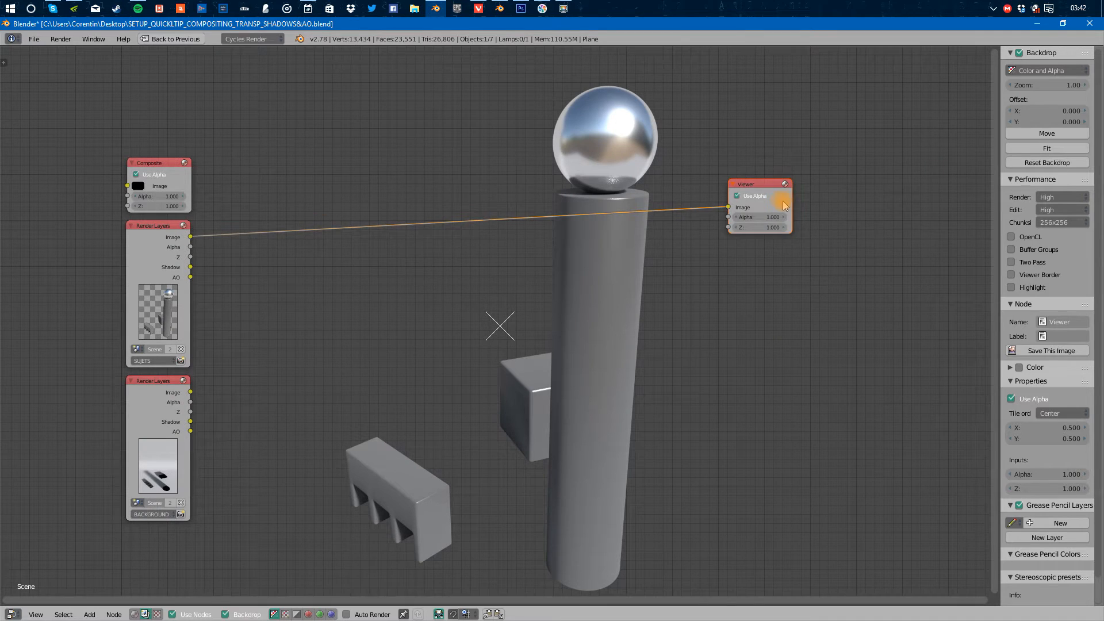
{"action": "left_click_drag", "start_coordinate": [785, 206], "coordinate": [935, 264]}
Preview the BACKGROUND render layer's Shadow pass through the Viewer node
{"action": "middle_click_drag", "start_coordinate": [377, 370], "coordinate": [543, 349]}
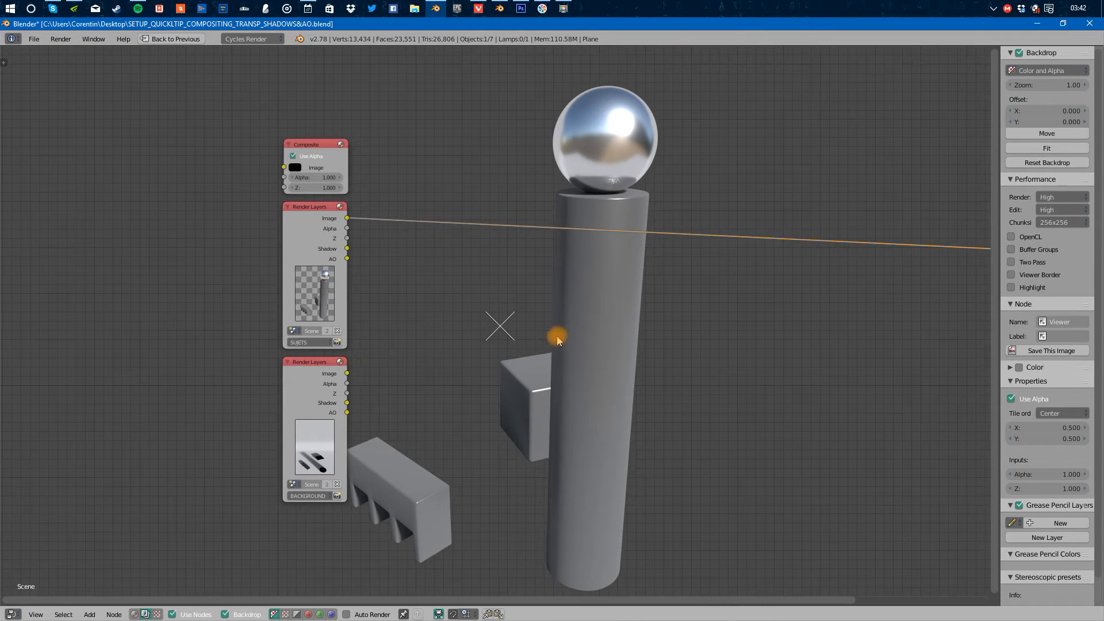
{"action": "middle_click_drag", "start_coordinate": [473, 421], "coordinate": [470, 413]}
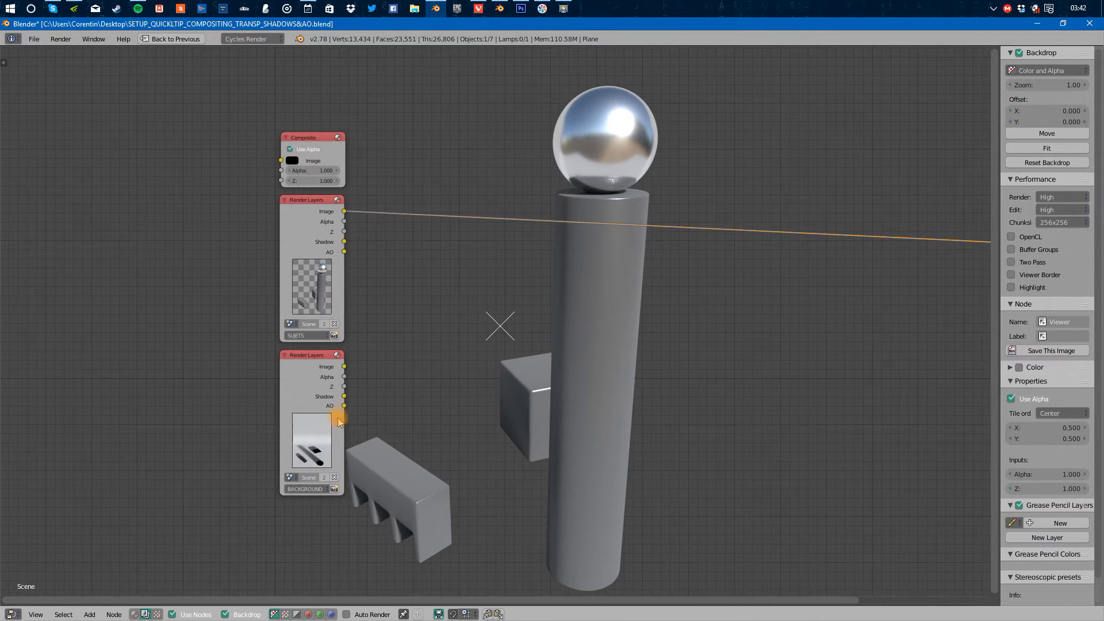
{"action": "left_click", "coordinate": [318, 440], "text": "ctrl+shift"}
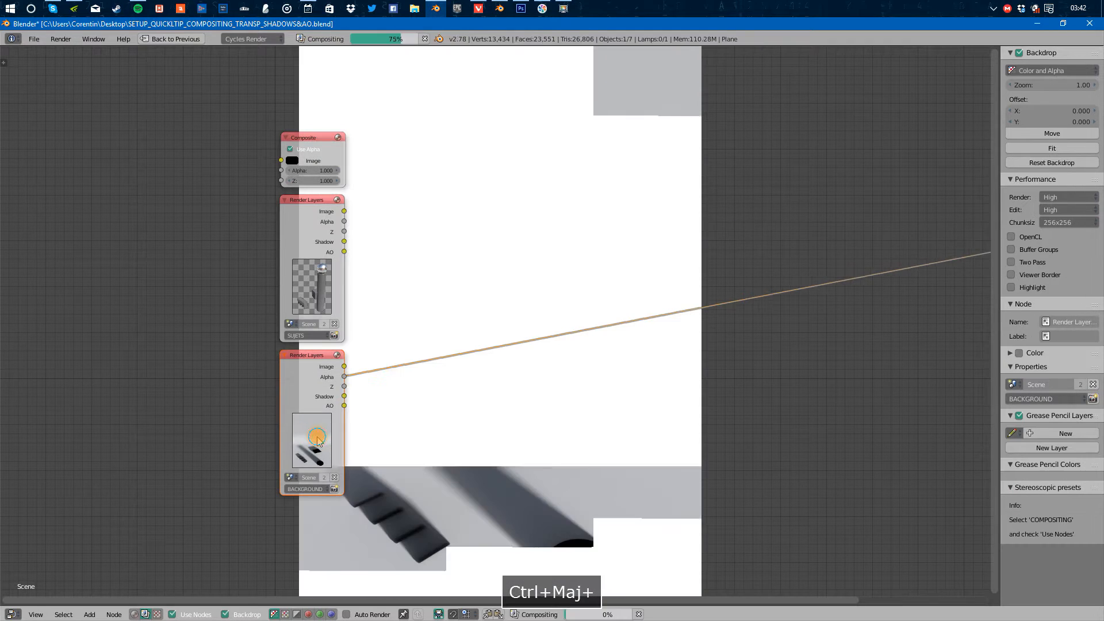
{"action": "left_click", "coordinate": [318, 441], "text": "ctrl+shift"}
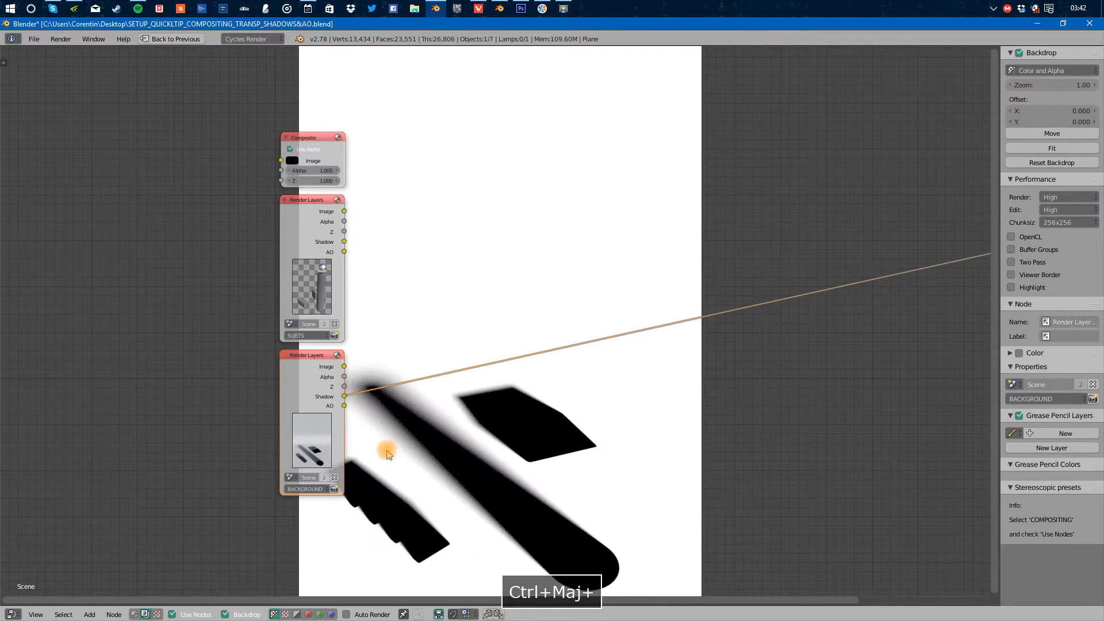
Insert a ColorRamp node into the link between the BACKGROUND Shadow pass and the Viewer
{"action": "key", "text": "shift+a"}
{"action": "left_click", "coordinate": [512, 372]}
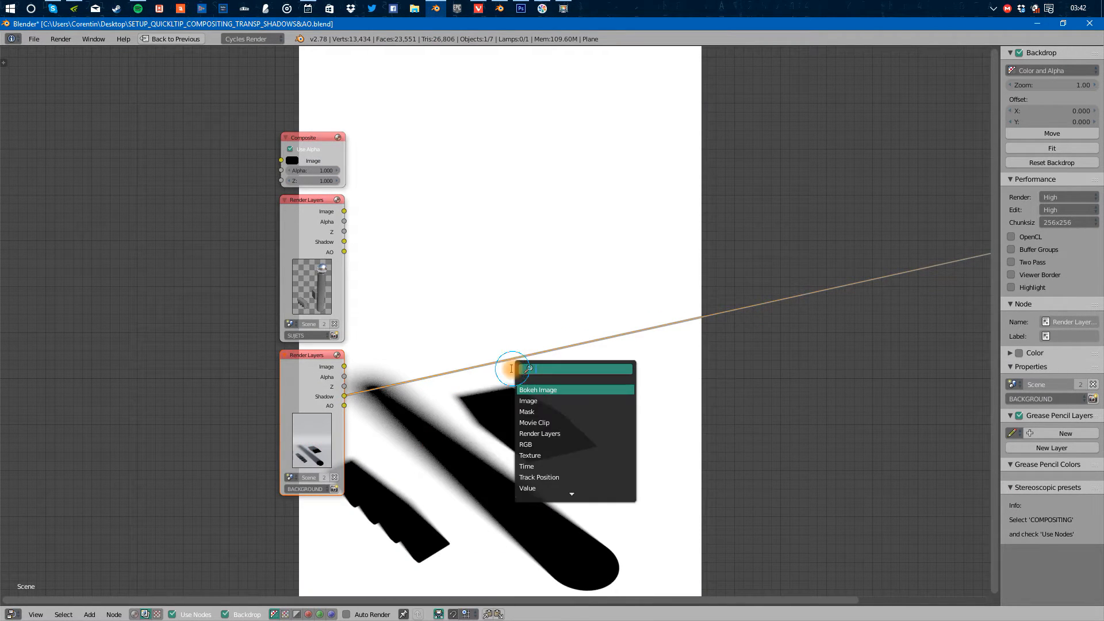
{"action": "type", "text": "color"}
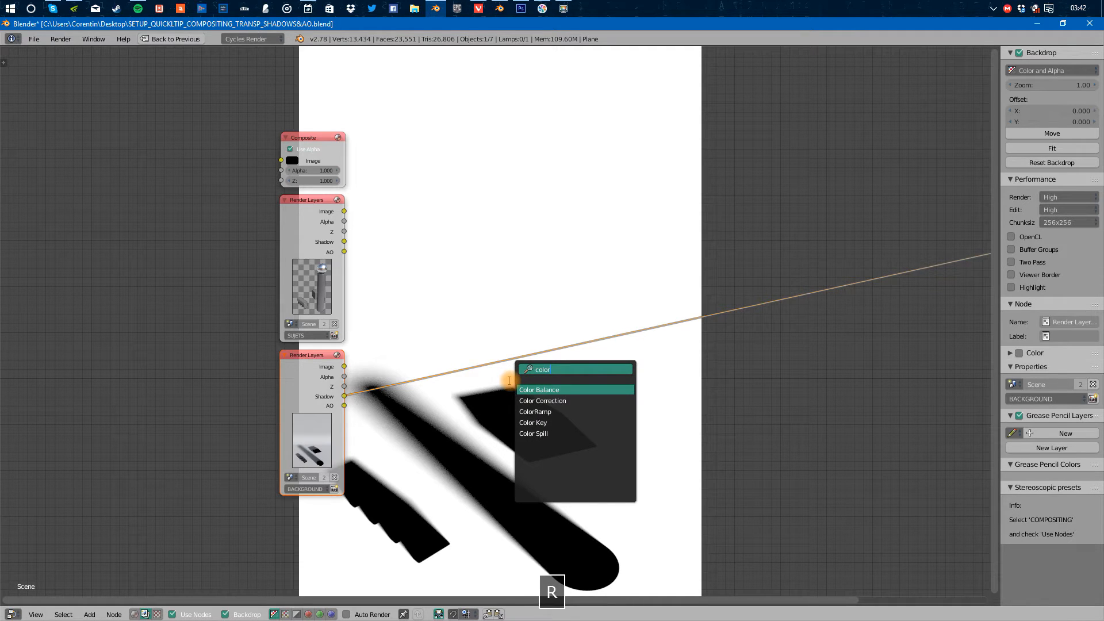
{"action": "key", "text": "Down"}
{"action": "key", "text": "Down"}
{"action": "key", "text": "Up"}
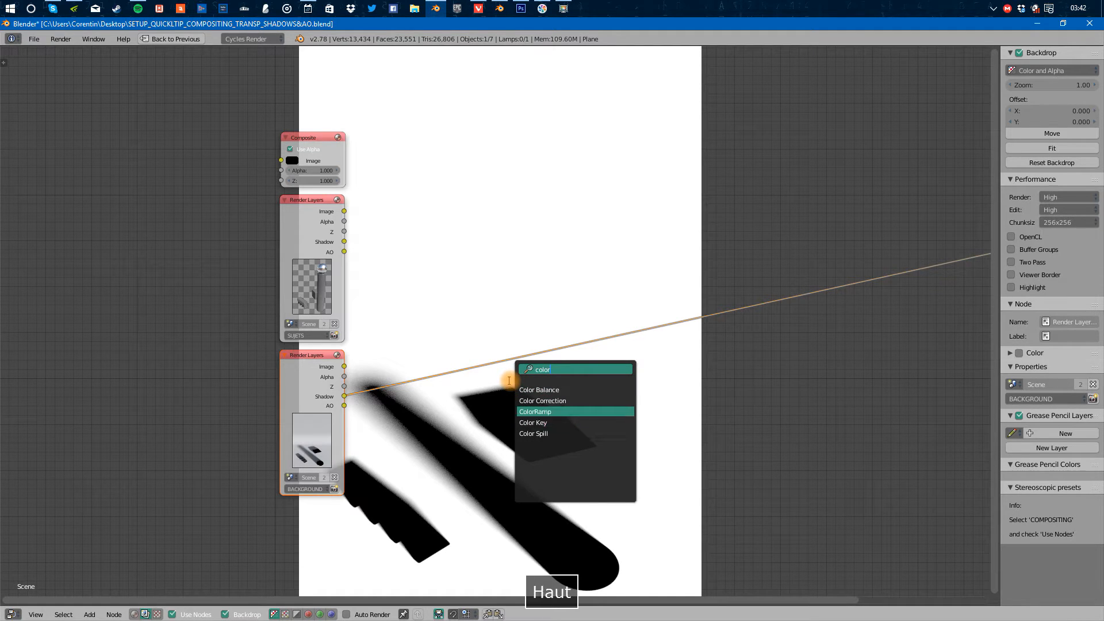
{"action": "key", "text": "Return"}
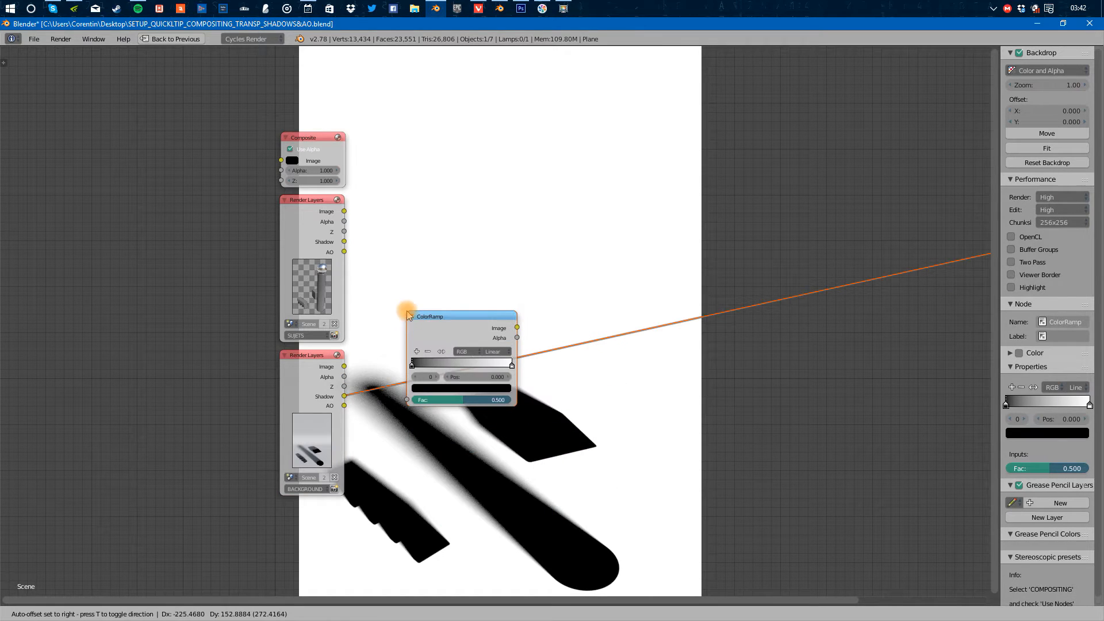
{"action": "left_click", "coordinate": [420, 319]}
Test shifting the ColorRamp's black and white stops, return them to the ends, and place the node closer to the BACKGROUND Render Layers node
{"action": "middle_click_drag", "start_coordinate": [402, 461], "coordinate": [369, 395]}
{"action": "scroll", "coordinate": [377, 352], "scroll_direction": "up", "scroll_amount": 3}
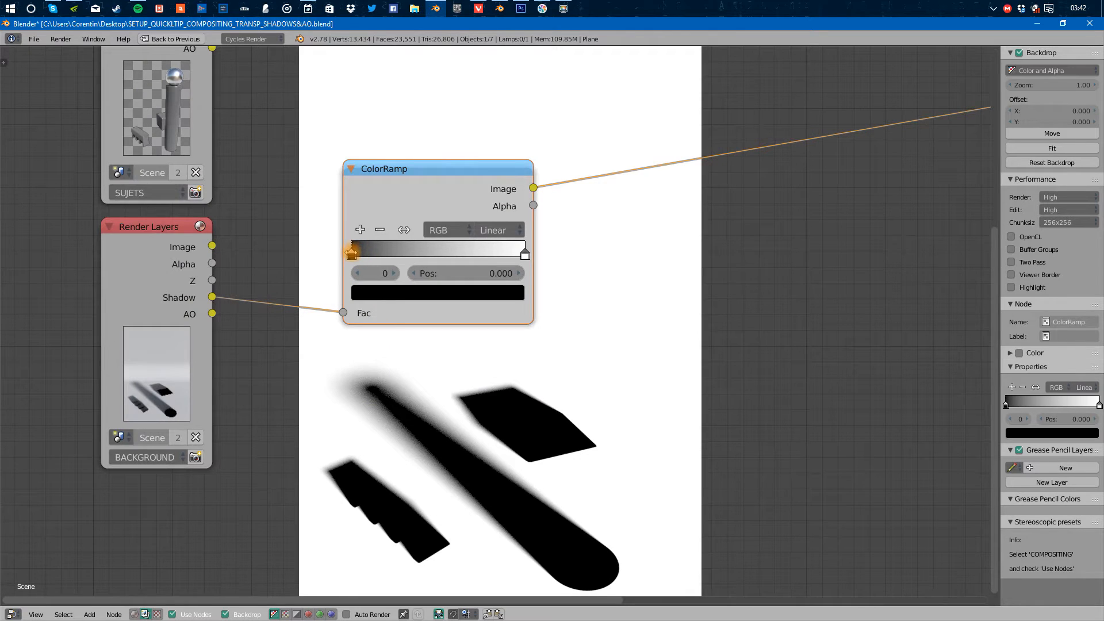
{"action": "left_click_drag", "start_coordinate": [354, 256], "coordinate": [294, 257]}
{"action": "left_click_drag", "start_coordinate": [533, 249], "coordinate": [641, 258]}
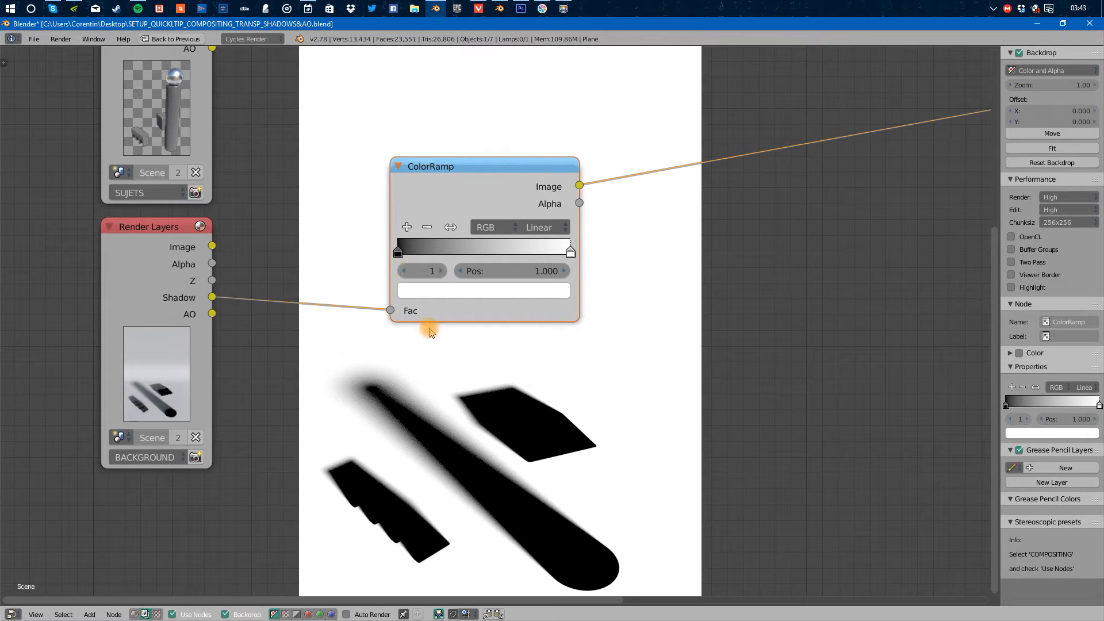
{"action": "left_click_drag", "start_coordinate": [456, 215], "coordinate": [371, 192]}
{"action": "mouse_move", "coordinate": [467, 457]}
{"action": "middle_mouse_down"}
{"action": "mouse_move", "coordinate": [372, 450]}
{"action": "mouse_move", "coordinate": [452, 433]}
{"action": "mouse_move", "coordinate": [459, 451]}
{"action": "middle_mouse_up"}
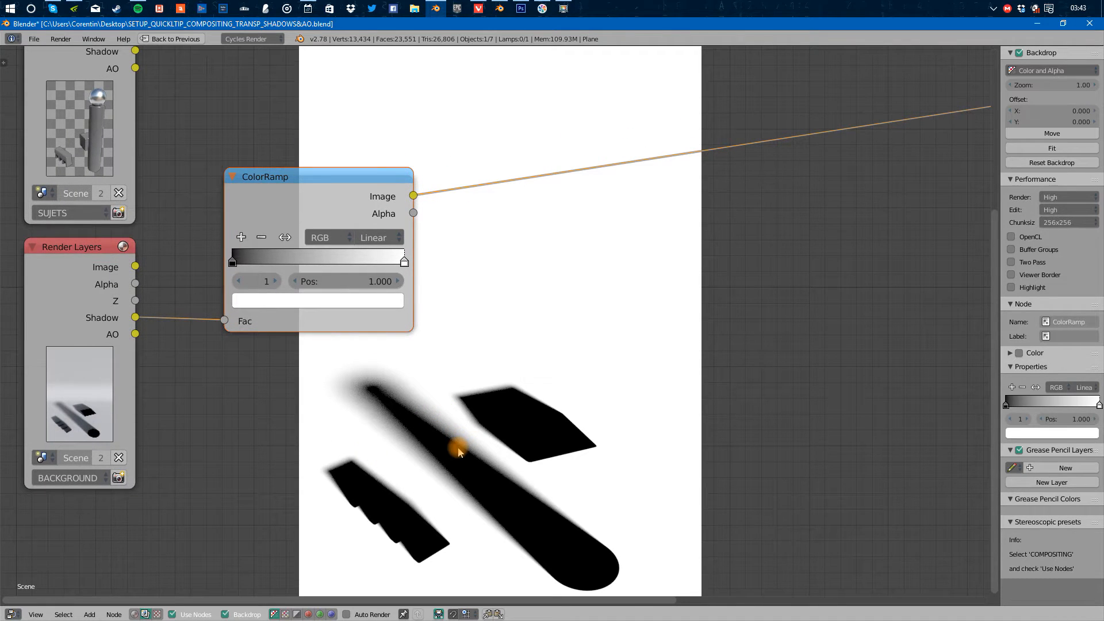
{"action": "middle_click_drag", "start_coordinate": [508, 251], "coordinate": [510, 291]}
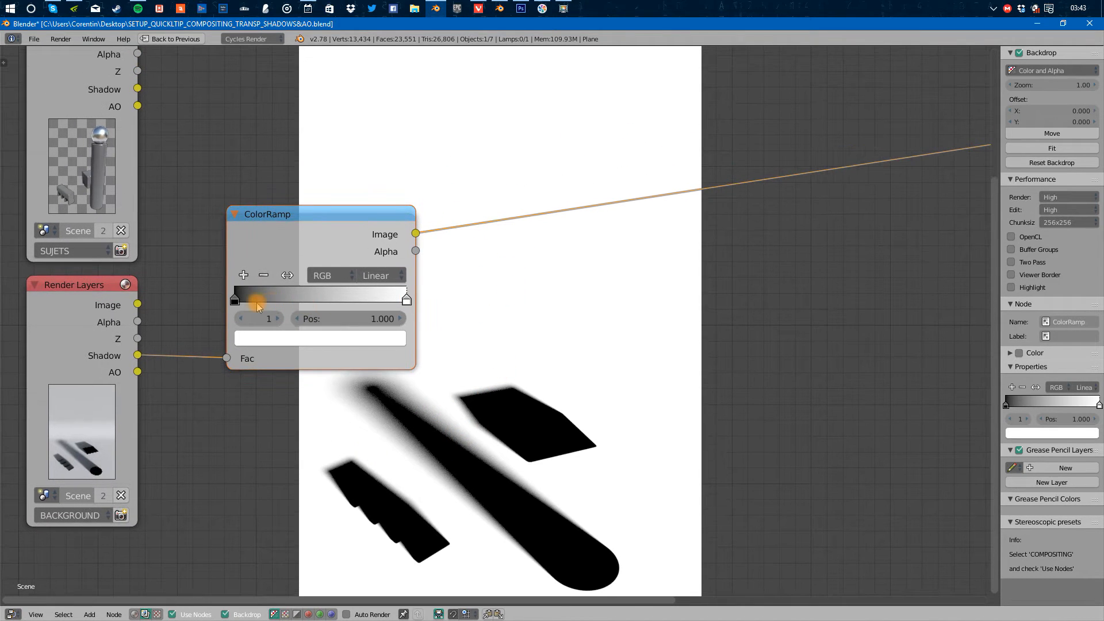
{"action": "left_click_drag", "start_coordinate": [237, 302], "coordinate": [251, 303]}
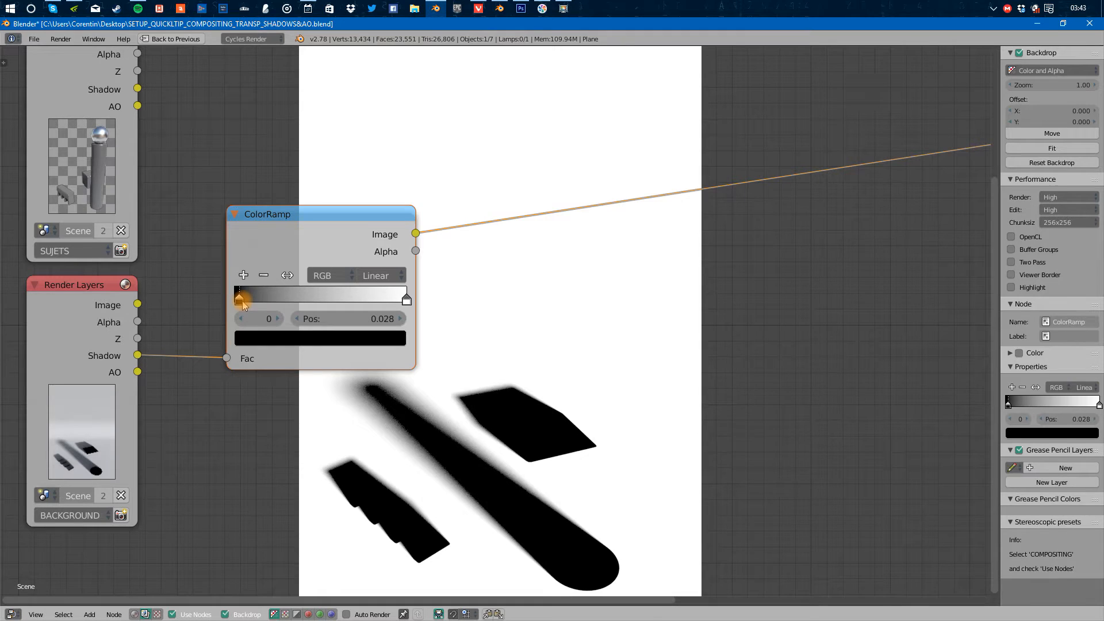
{"action": "left_click_drag", "start_coordinate": [251, 302], "coordinate": [219, 308]}
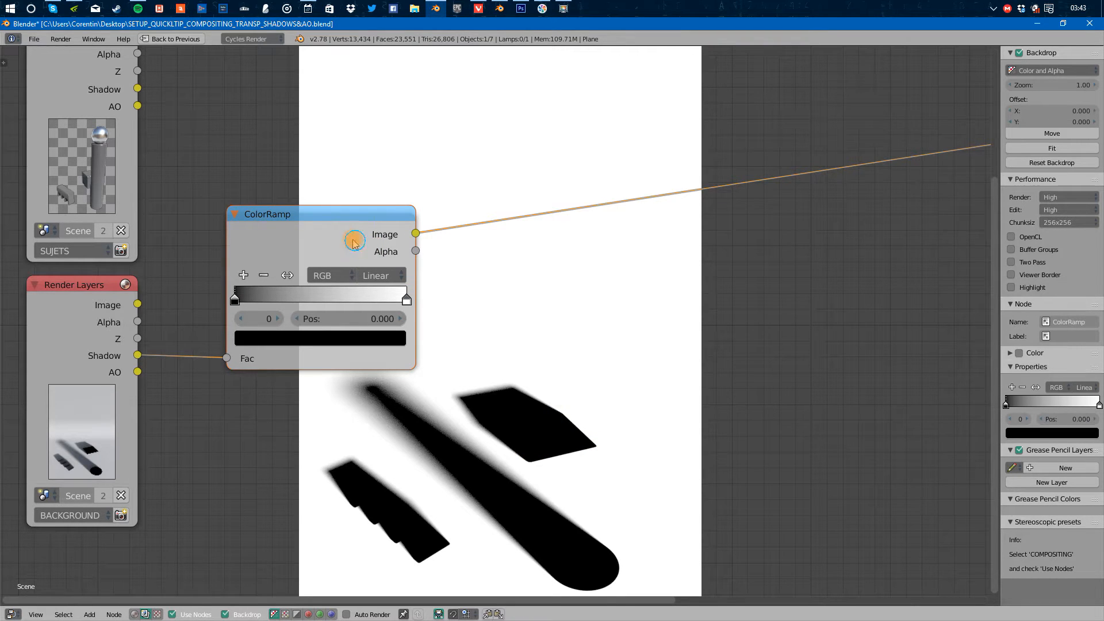
Insert an Invert node between the ColorRamp and the Viewer, and set the ramp's black stop to position 0.096
{"action": "middle_click_drag", "start_coordinate": [557, 328], "coordinate": [552, 335]}
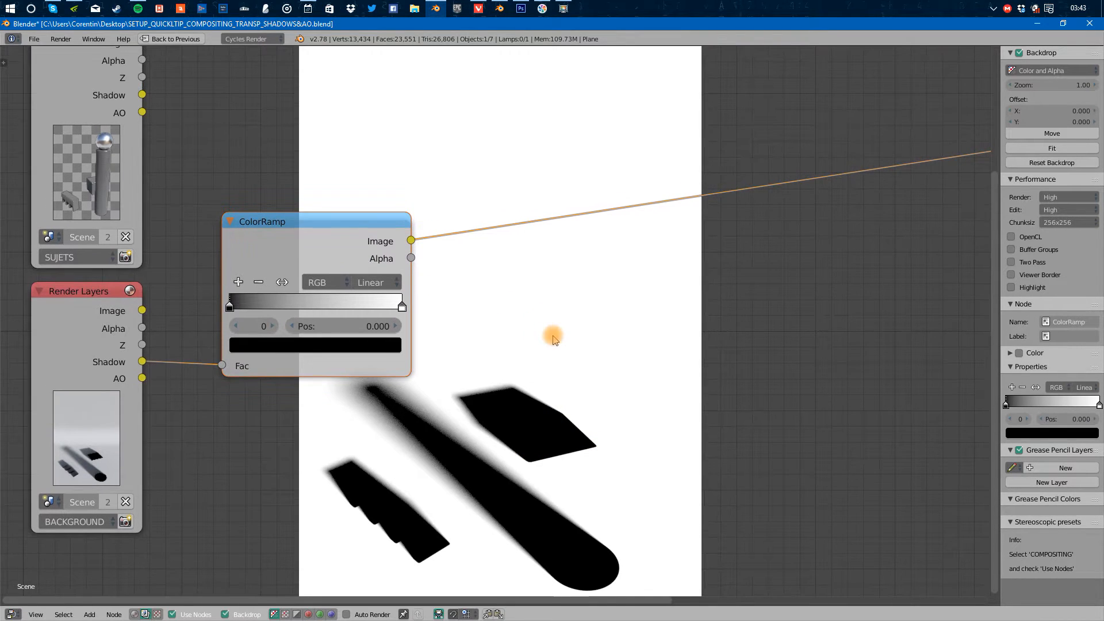
{"action": "key", "text": "shift+a"}
{"action": "left_click", "coordinate": [551, 335]}
{"action": "type", "text": "inve"}
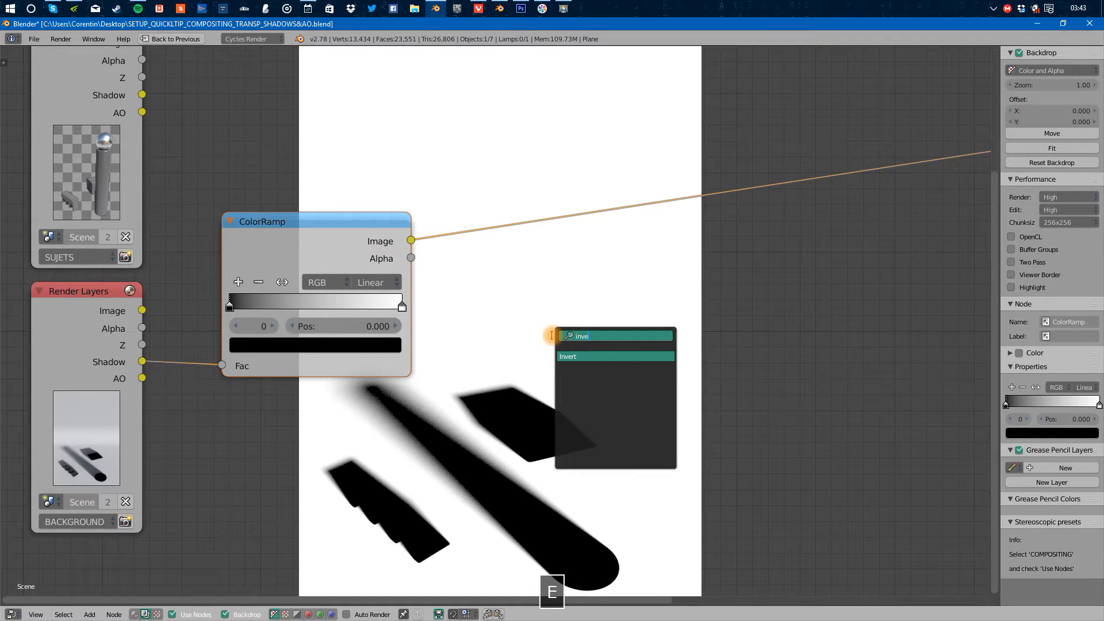
{"action": "key", "text": "Return"}
{"action": "left_click", "coordinate": [507, 195]}
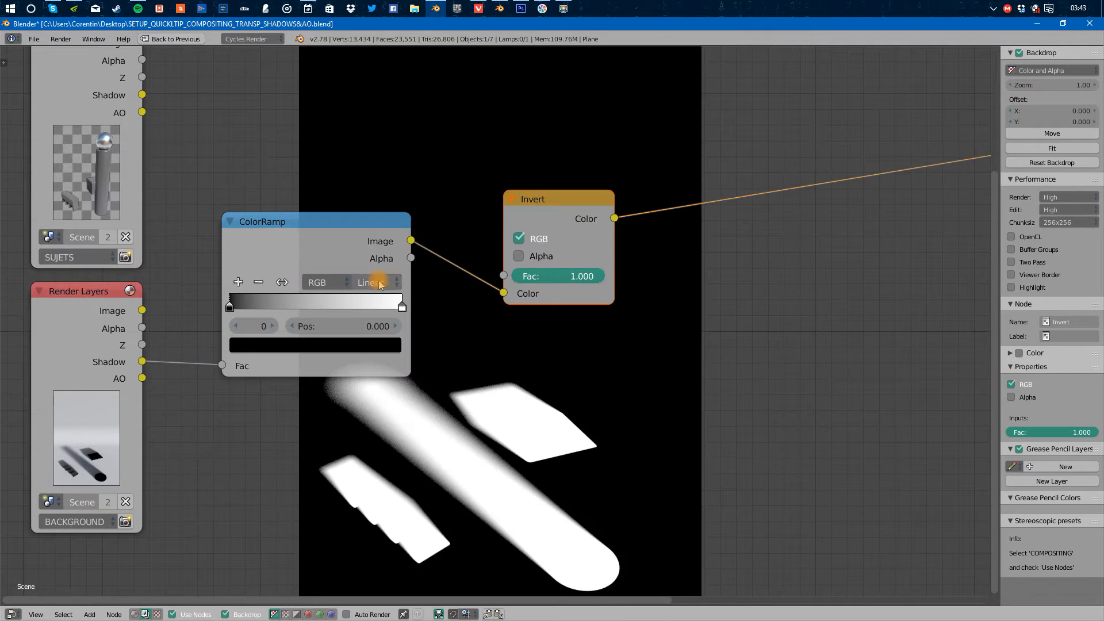
{"action": "mouse_move", "coordinate": [256, 307]}
{"action": "left_mouse_down"}
{"action": "mouse_move", "coordinate": [241, 304]}
{"action": "mouse_move", "coordinate": [257, 310]}
{"action": "left_mouse_up"}
Compare the Invert node's RGB and Alpha options, keep only RGB enabled, and move the node closer to the ColorRamp
{"action": "middle_click_drag", "start_coordinate": [547, 446], "coordinate": [486, 392]}
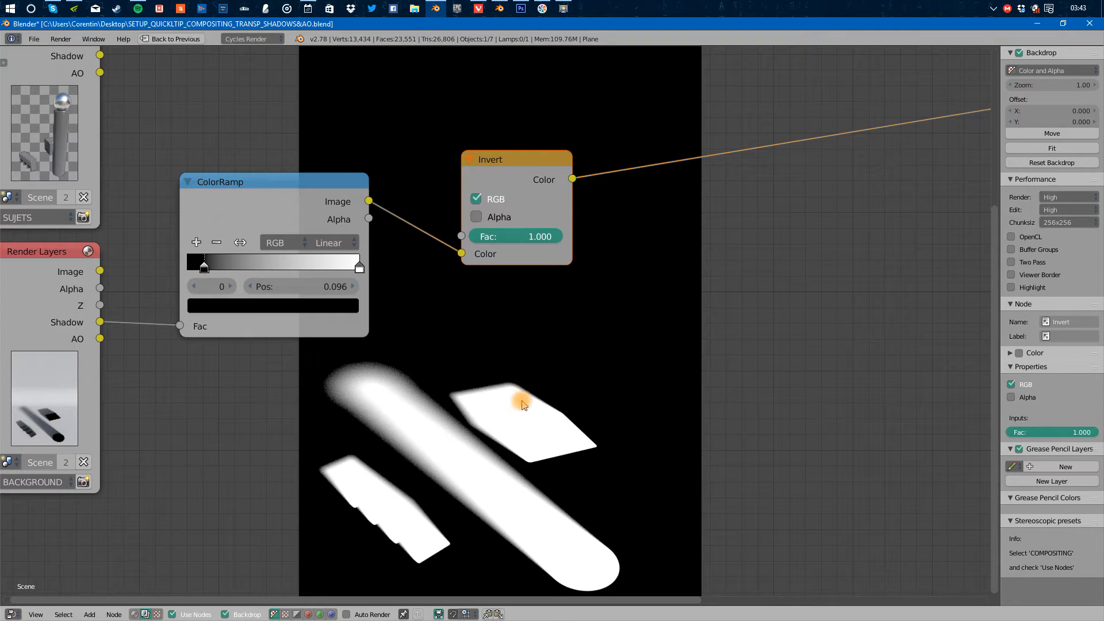
{"action": "left_click", "coordinate": [477, 199]}
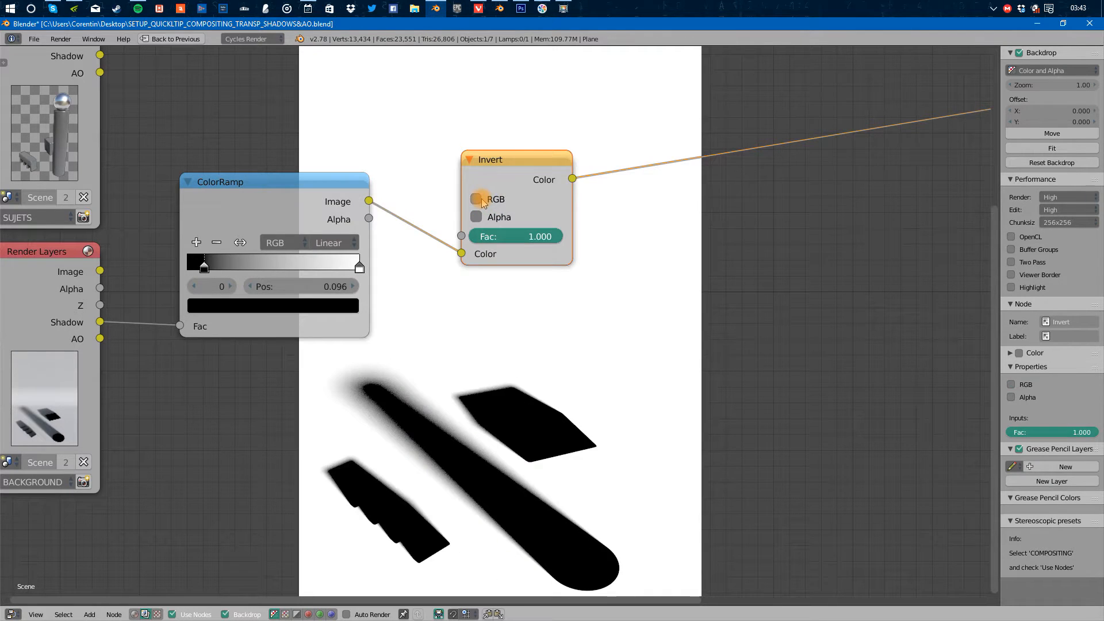
{"action": "left_click", "coordinate": [476, 199]}
{"action": "left_click", "coordinate": [477, 217]}
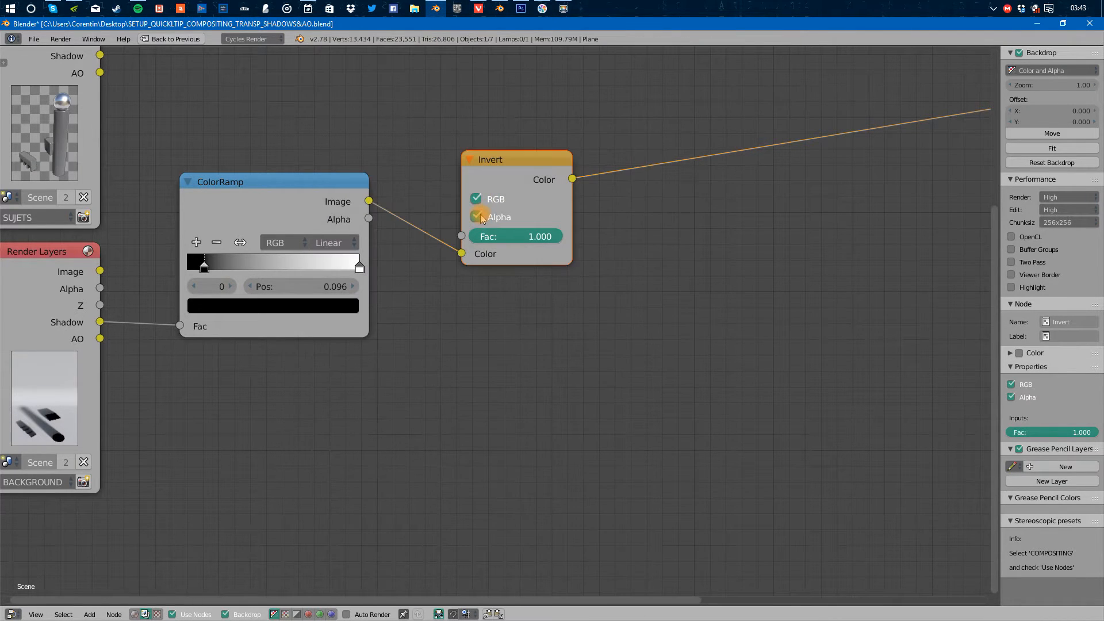
{"action": "left_click", "coordinate": [477, 218]}
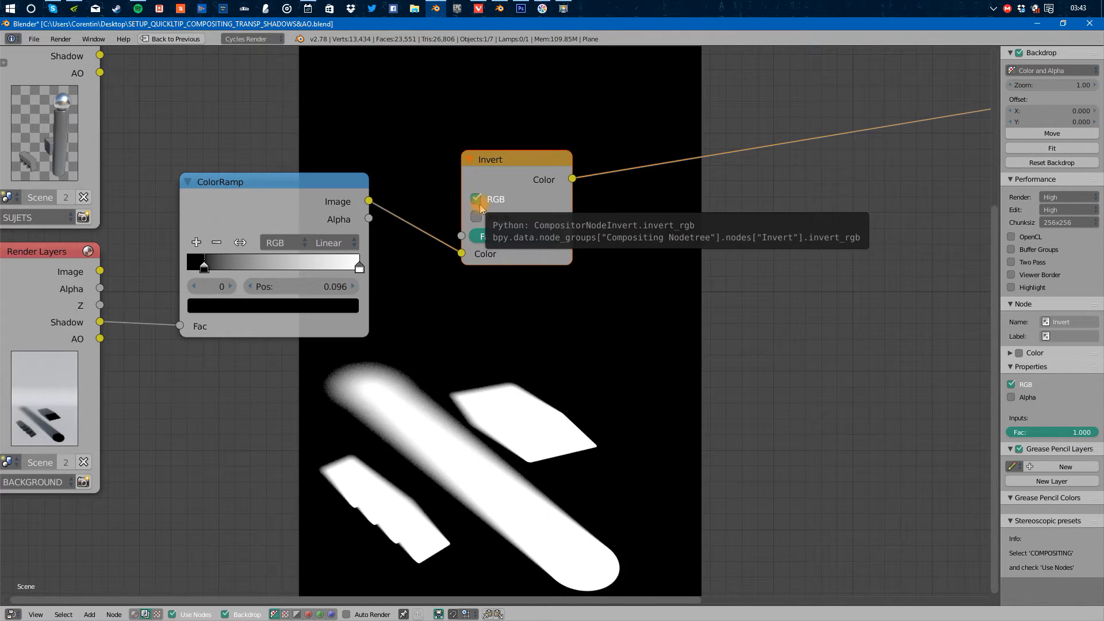
{"action": "left_click_drag", "start_coordinate": [541, 176], "coordinate": [505, 178]}
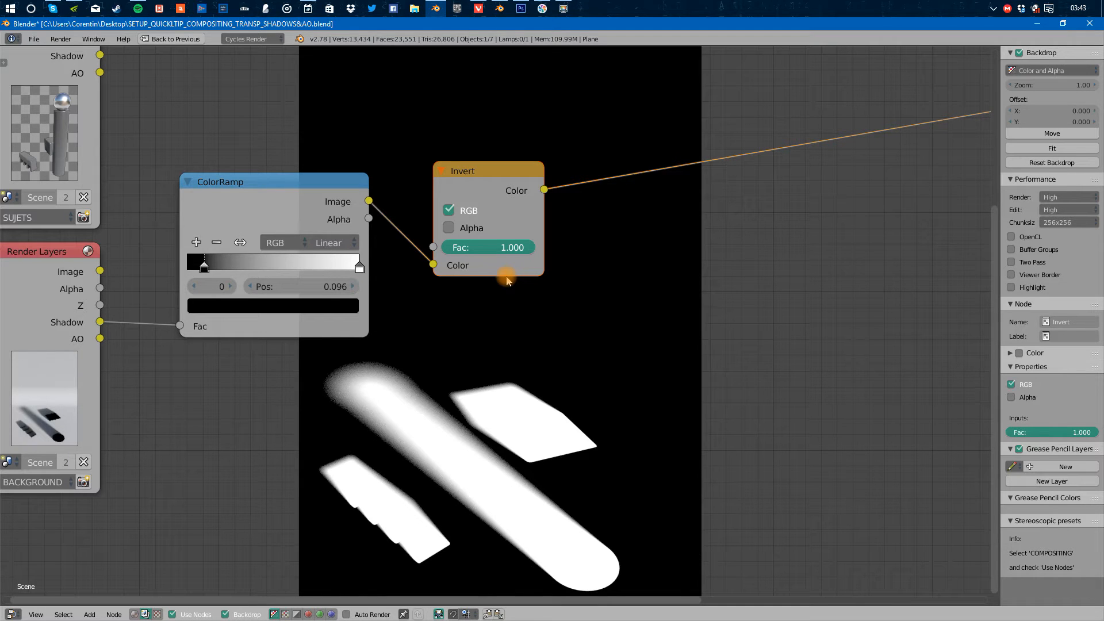
Add a Blur node and insert it into the link between the Invert node and the Viewer
{"action": "mouse_move", "coordinate": [754, 327]}
{"action": "middle_mouse_down"}
{"action": "mouse_move", "coordinate": [527, 313]}
{"action": "mouse_move", "coordinate": [564, 337]}
{"action": "mouse_move", "coordinate": [747, 336]}
{"action": "middle_mouse_up"}
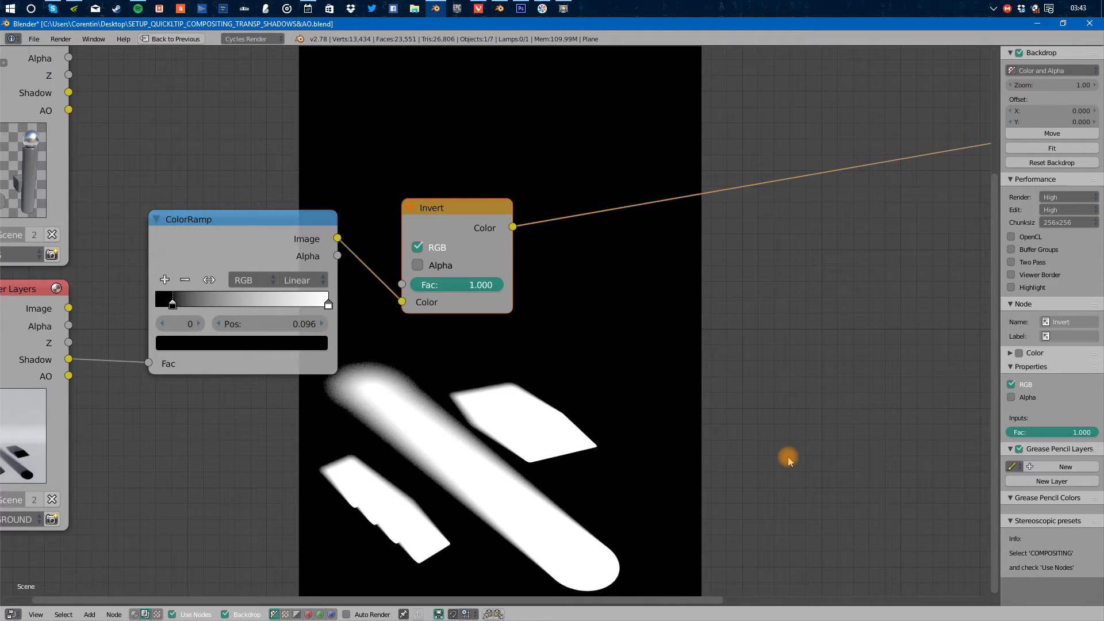
{"action": "middle_click_drag", "start_coordinate": [505, 459], "coordinate": [523, 426]}
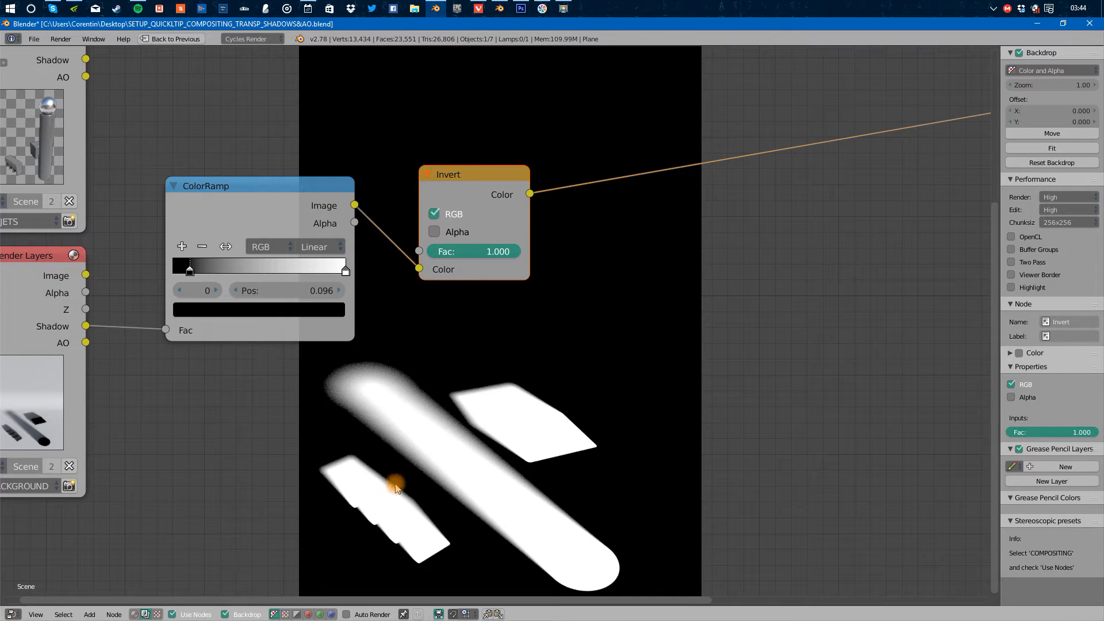
{"action": "scroll", "coordinate": [572, 419], "scroll_direction": "down", "scroll_amount": 1}
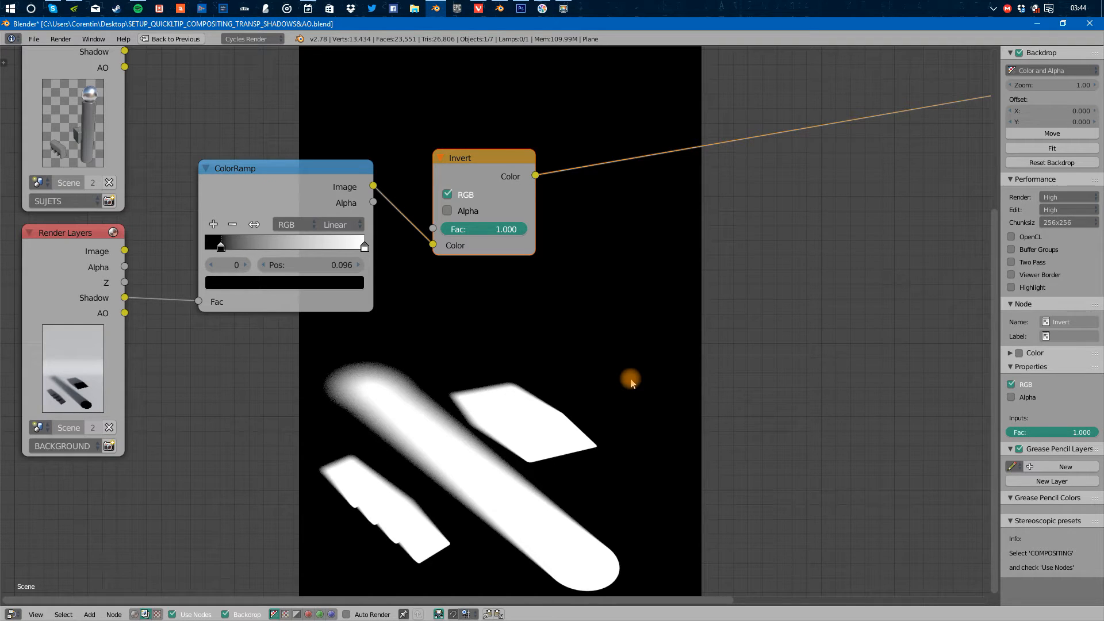
{"action": "middle_click_drag", "start_coordinate": [629, 351], "coordinate": [613, 380]}
{"action": "key", "text": "shift+a"}
{"action": "left_click", "coordinate": [612, 340]}
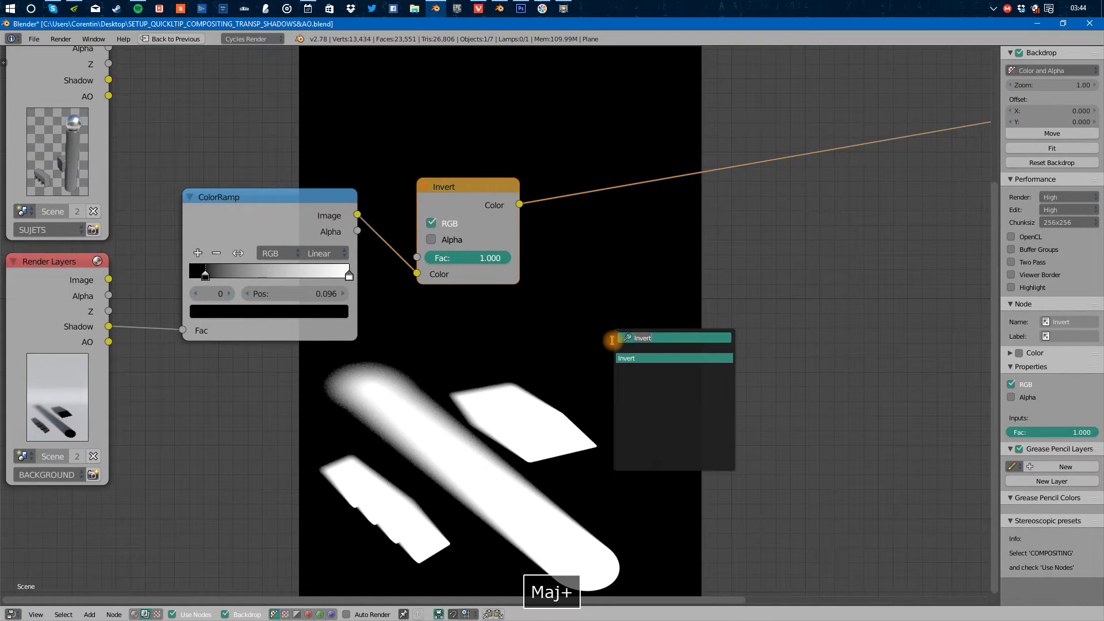
{"action": "type", "text": "blur"}
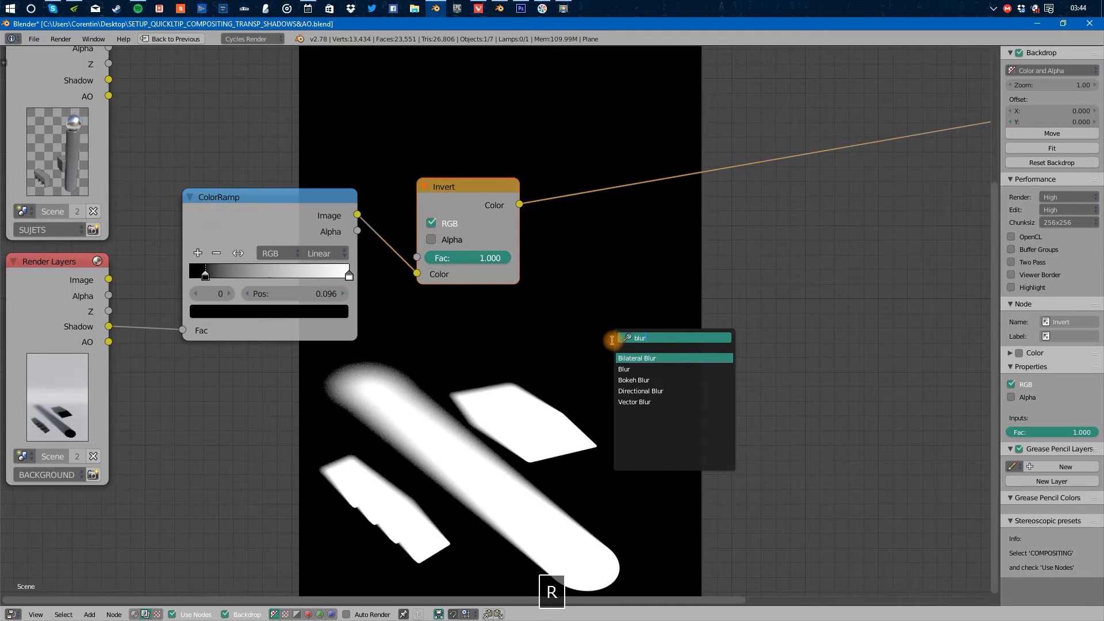
{"action": "key", "text": "Down"}
{"action": "key", "text": "Return"}
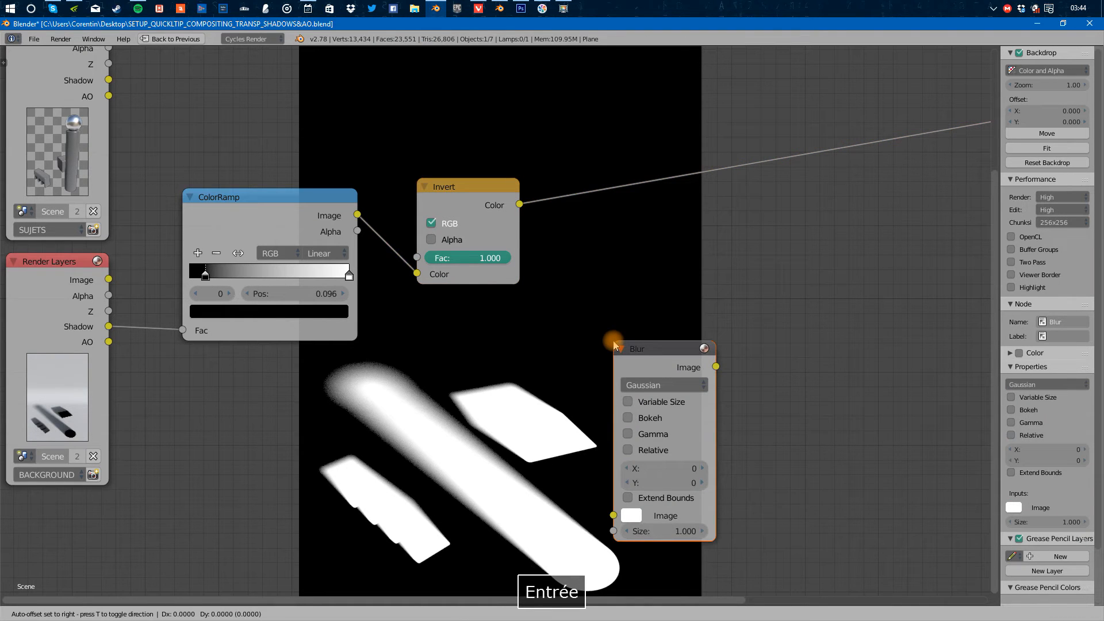
{"action": "left_click", "coordinate": [656, 276]}
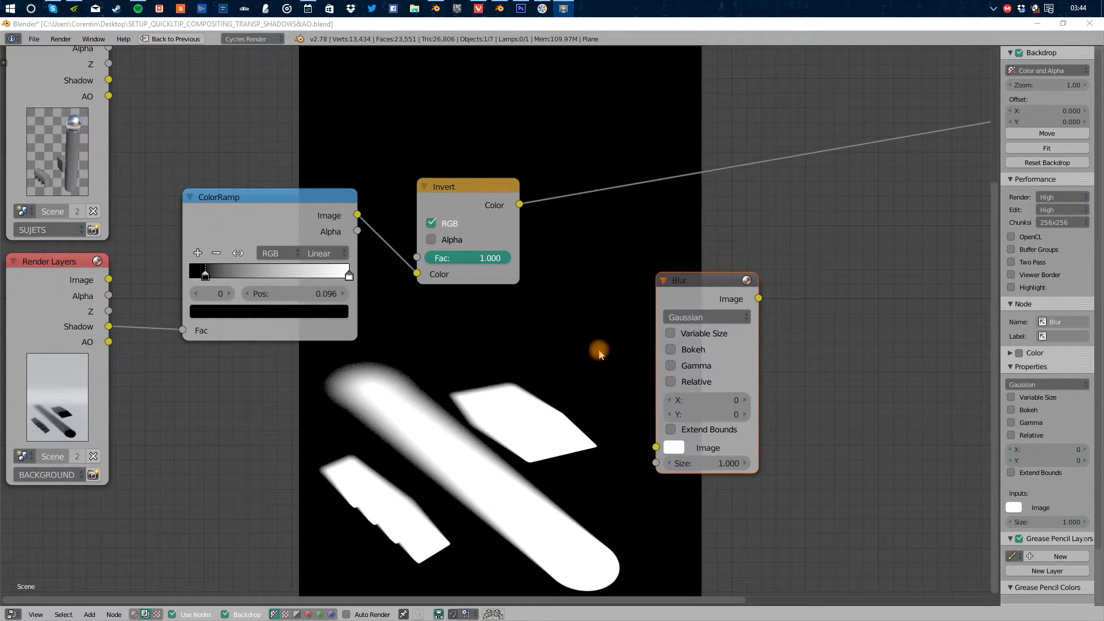
{"action": "left_click", "coordinate": [705, 292]}
{"action": "left_click_drag", "start_coordinate": [690, 285], "coordinate": [624, 171]}
Set the Blur node's X and Y sizes to 5 and inspect the shadow edges in the backdrop
{"action": "left_click", "coordinate": [642, 283]}
{"action": "type", "text": "5"}
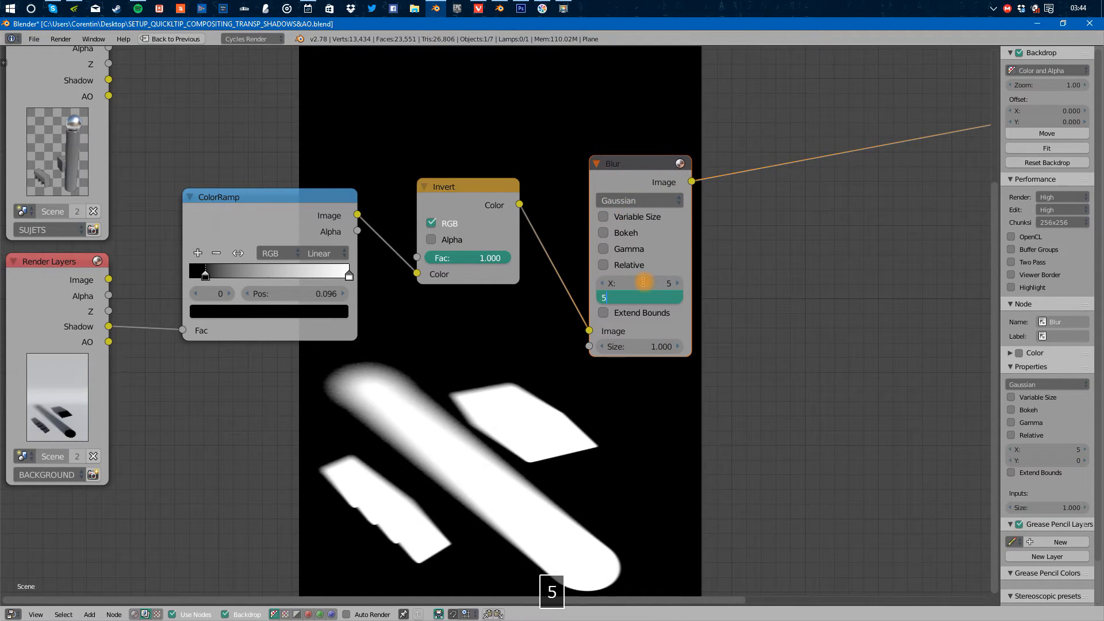
{"action": "key", "text": "Return"}
{"action": "middle_click_drag", "start_coordinate": [702, 379], "coordinate": [663, 347]}
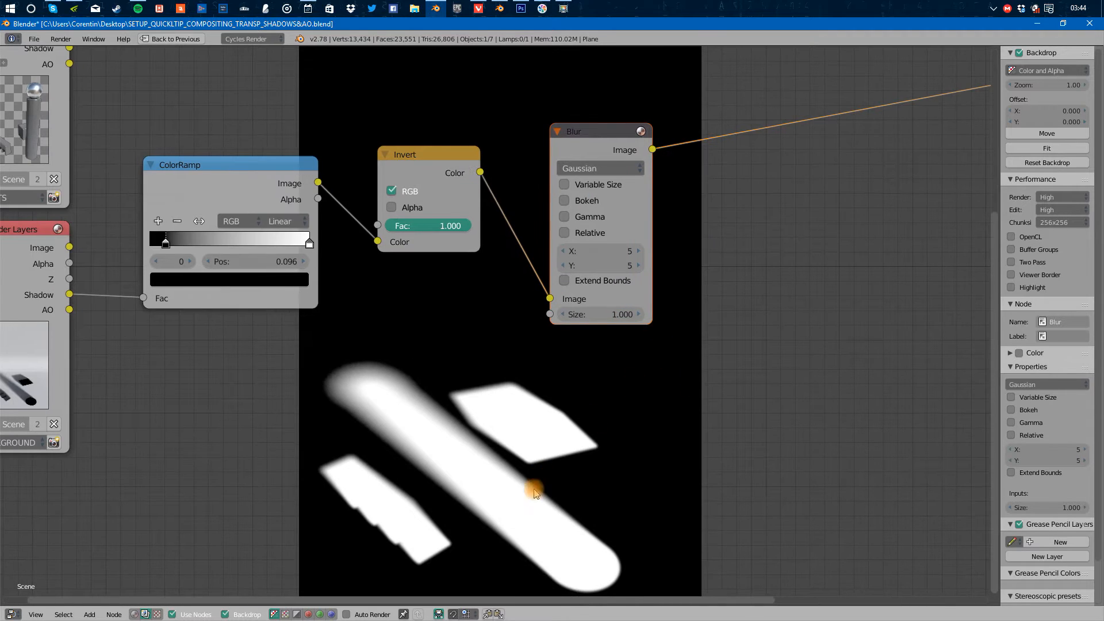
{"action": "middle_click_drag", "start_coordinate": [569, 581], "coordinate": [583, 543]}
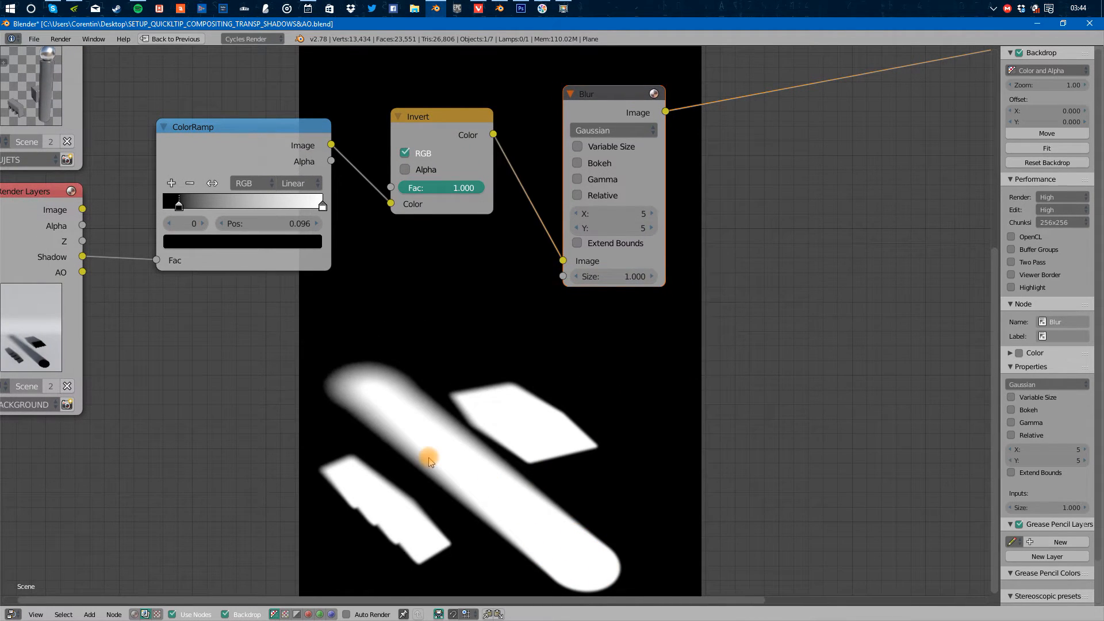
{"action": "middle_click_drag", "start_coordinate": [490, 336], "coordinate": [569, 307]}
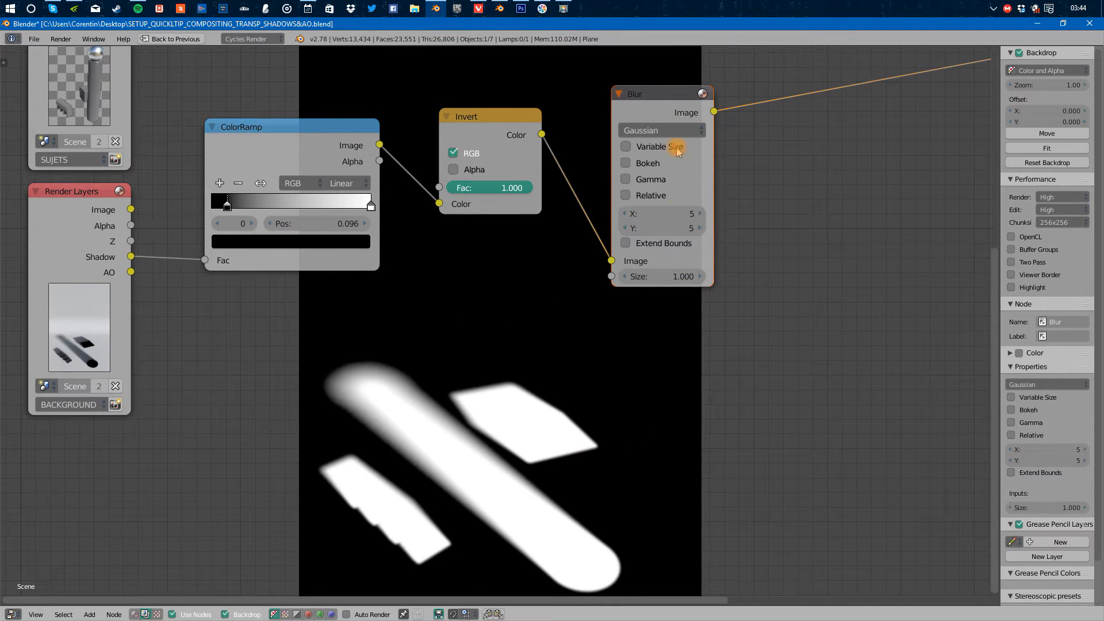
Compare the shadow with the Blur node muted and unmuted, leave it muted, and shift it slightly towards the Invert node
{"action": "key", "text": "m"}
{"action": "key", "text": "m"}
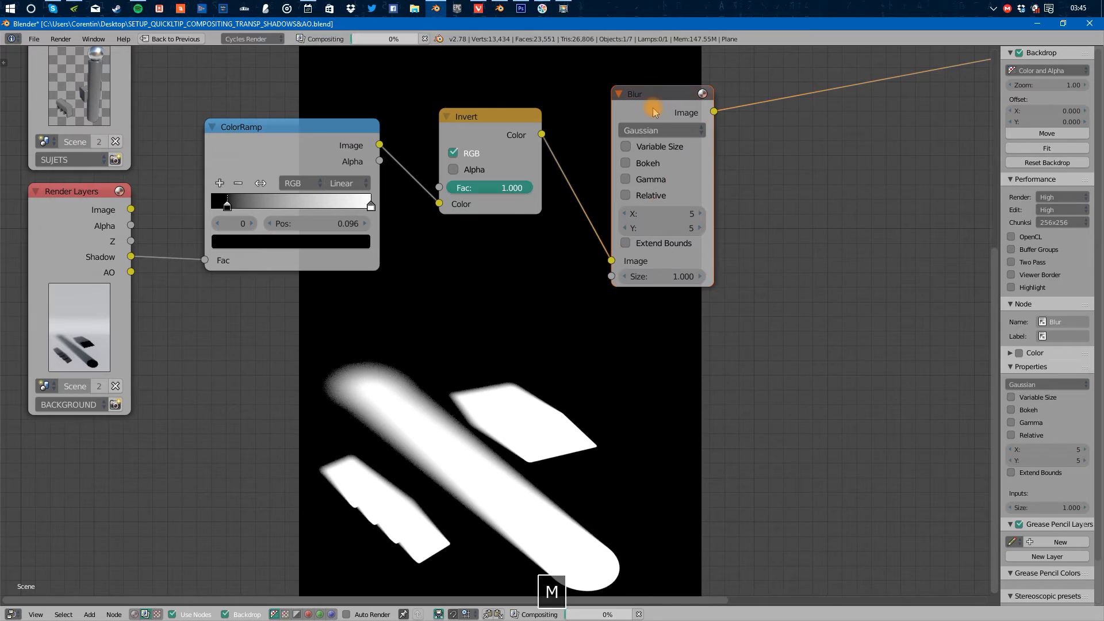
{"action": "scroll", "coordinate": [671, 254], "scroll_direction": "right", "scroll_amount": 2, "text": "ctrl"}
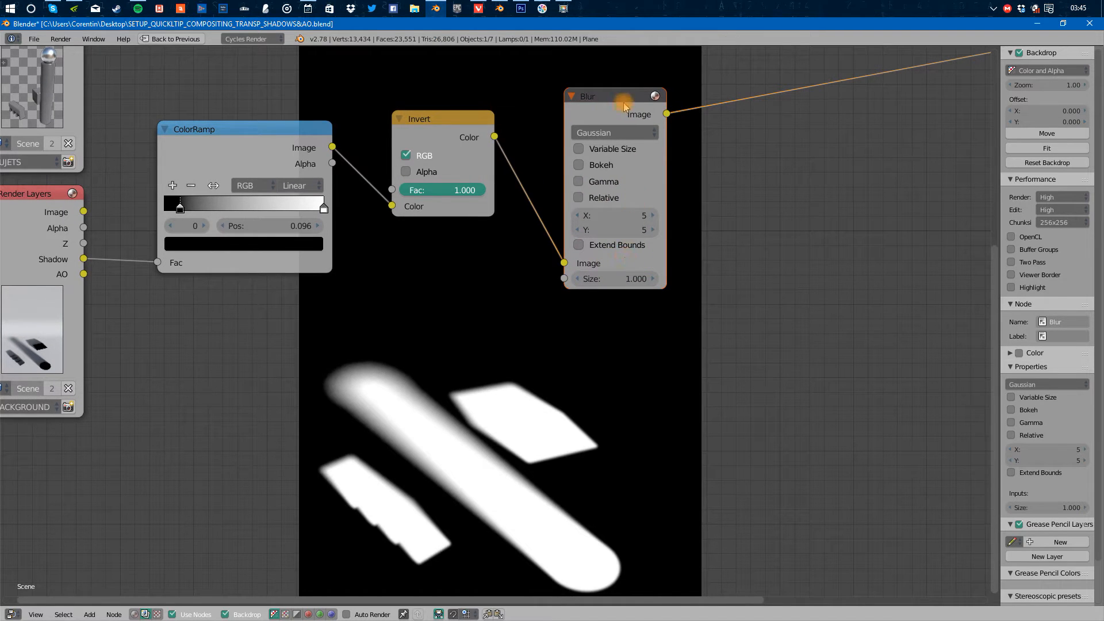
{"action": "key", "text": "m"}
{"action": "left_click_drag", "start_coordinate": [624, 106], "coordinate": [614, 103]}
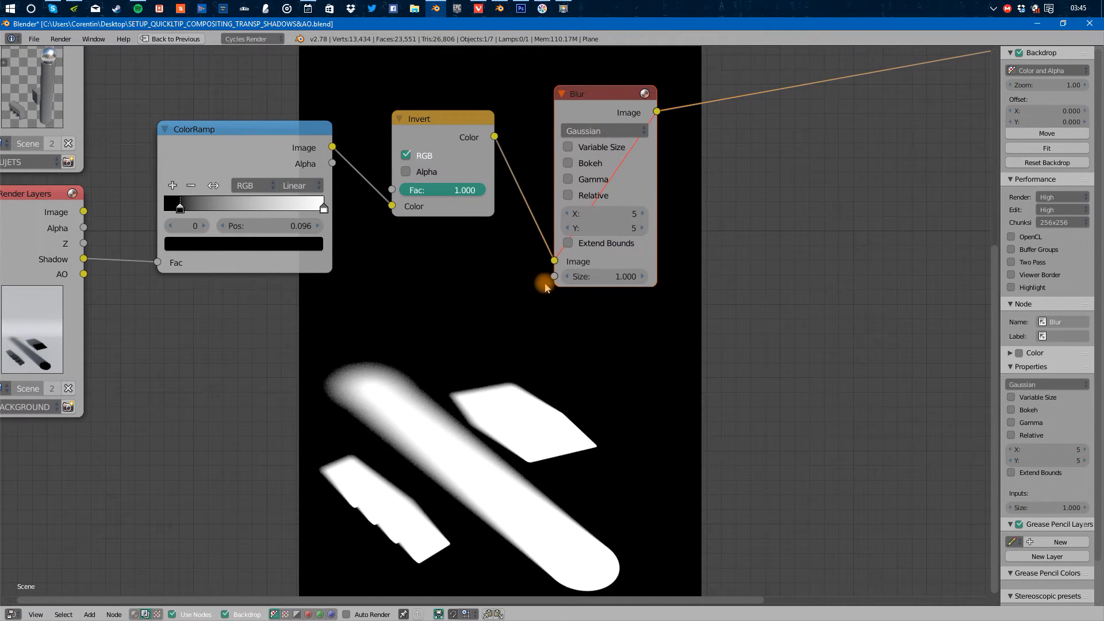
Add a Math node on the link between the Blur node and the Viewer and set its operation to Multiply
{"action": "scroll", "coordinate": [541, 281], "scroll_direction": "right", "scroll_amount": 2, "text": "ctrl"}
{"action": "scroll", "coordinate": [644, 282], "scroll_direction": "up", "scroll_amount": 1, "text": "shift"}
{"action": "key", "text": "shift+a"}
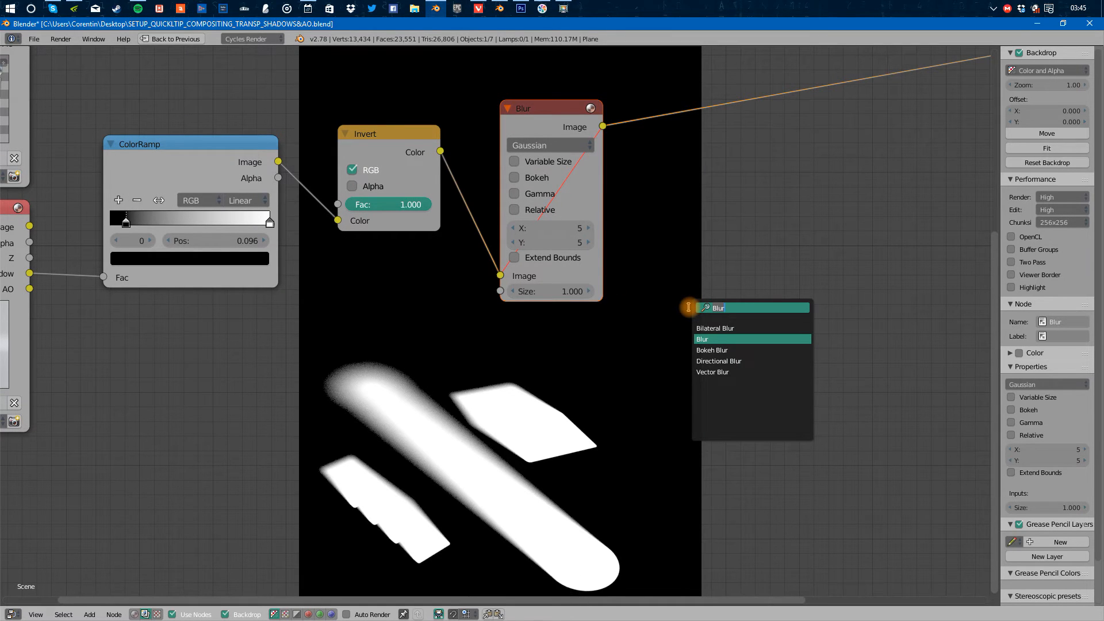
{"action": "type", "text": "add"}
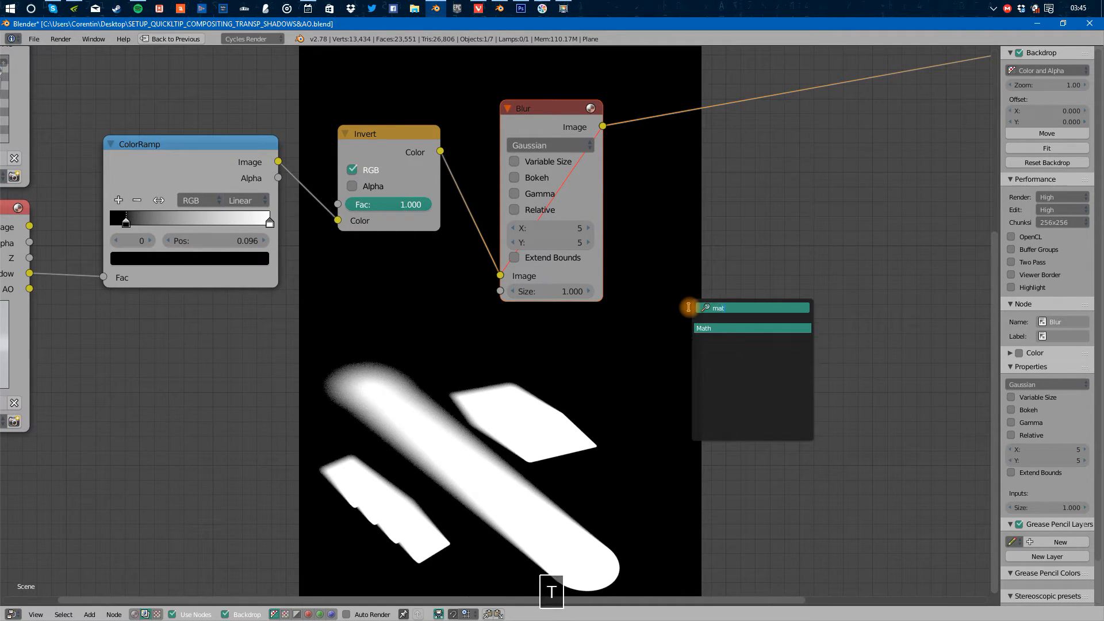
{"action": "key", "text": "Return"}
{"action": "left_click", "coordinate": [698, 95]}
{"action": "left_click", "coordinate": [745, 141]}
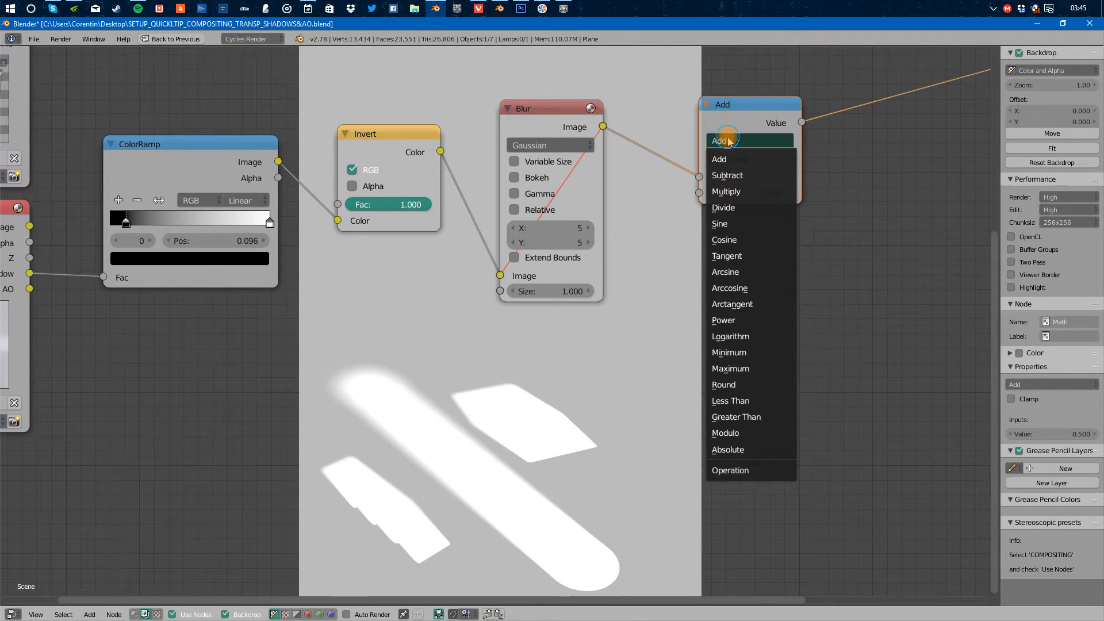
{"action": "left_click", "coordinate": [743, 193]}
{"action": "left_click", "coordinate": [740, 121]}
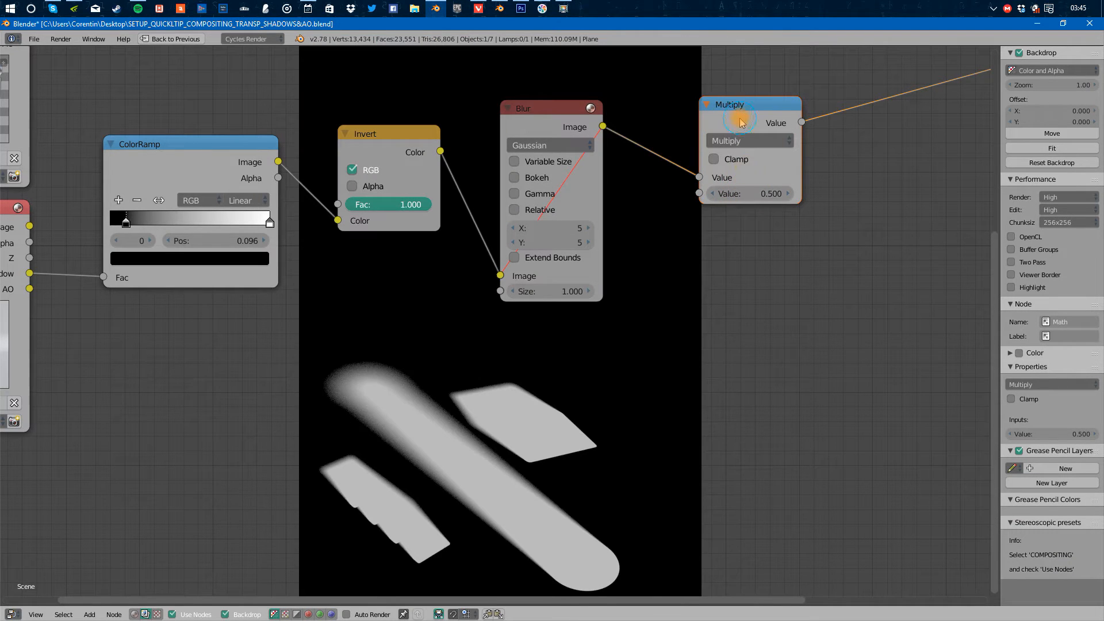
{"action": "left_click_drag", "start_coordinate": [740, 122], "coordinate": [741, 157]}
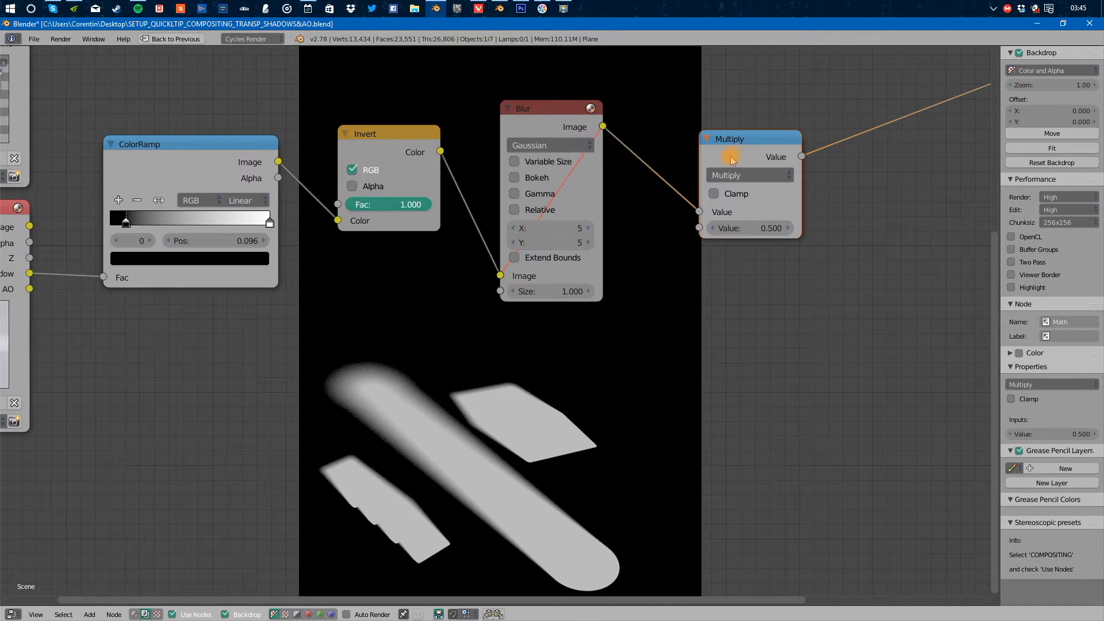
Try values of 0, 0.1, 1, 2 and 0.5 on the Multiply node to compare the shadow strength
{"action": "left_click_drag", "start_coordinate": [746, 231], "coordinate": [734, 231]}
{"action": "left_click", "coordinate": [734, 230]}
{"action": "type", "text": "0"}
{"action": "key", "text": "Return"}
{"action": "key", "text": "Return"}
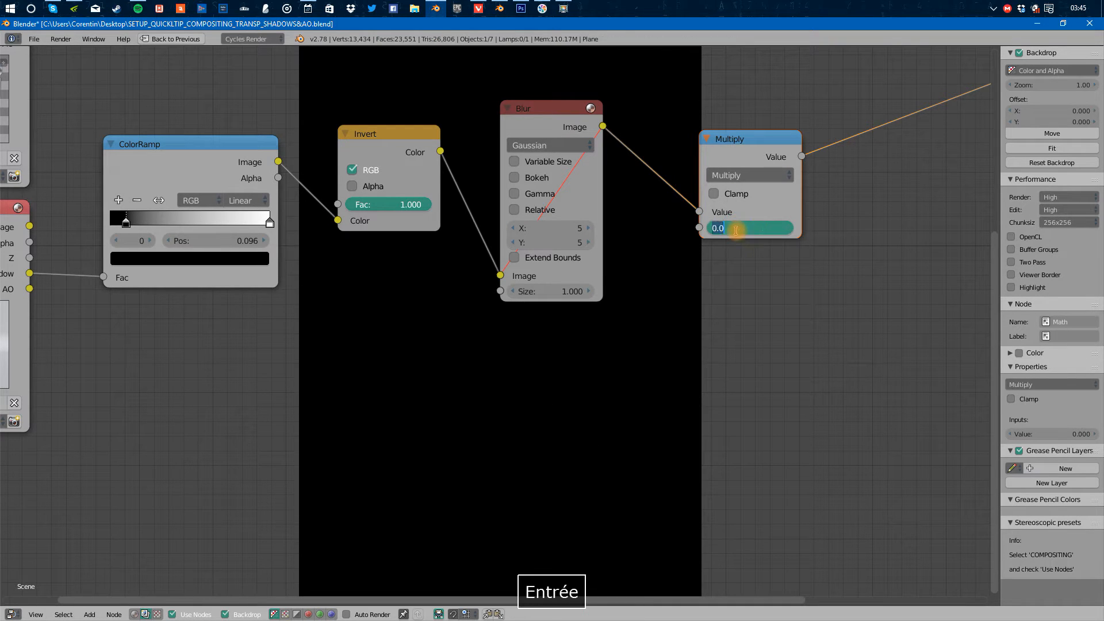
{"action": "type", "text": "0.1"}
{"action": "key", "text": "Return"}
{"action": "left_click", "coordinate": [738, 234]}
{"action": "type", "text": "1"}
{"action": "key", "text": "Return"}
{"action": "key", "text": "Return"}
{"action": "type", "text": "2"}
{"action": "key", "text": "Return"}
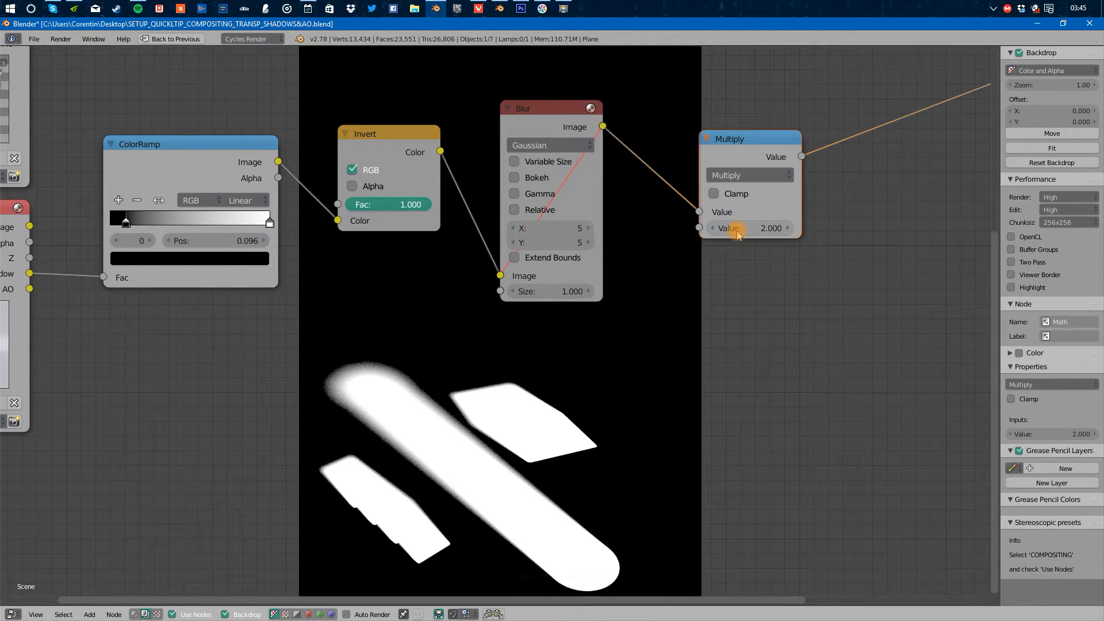
{"action": "left_click", "coordinate": [737, 230]}
{"action": "type", "text": "0.5"}
{"action": "key", "text": "Return"}
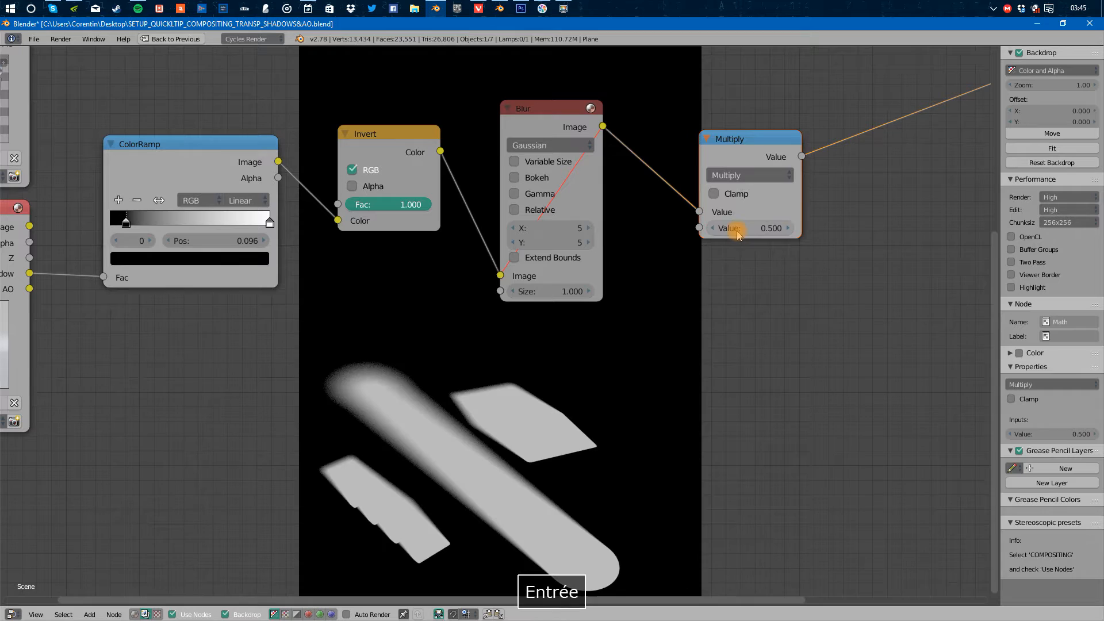
Set the Multiply node's value to 1
{"action": "key", "text": "Return"}
{"action": "type", "text": "1"}
{"action": "key", "text": "Return"}
Add a Mix node on the link between the Multiply node and the Viewer, spaced away from the Multiply node
{"action": "middle_click_drag", "start_coordinate": [730, 295], "coordinate": [671, 271]}
{"action": "middle_click_drag", "start_coordinate": [680, 230], "coordinate": [627, 244]}
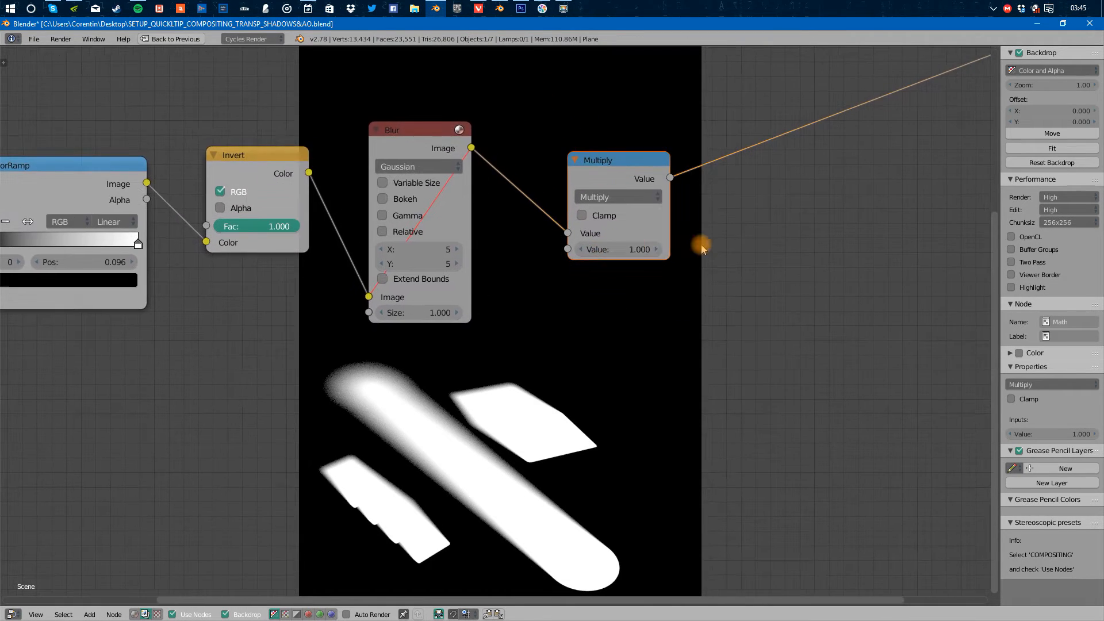
{"action": "middle_click_drag", "start_coordinate": [701, 245], "coordinate": [644, 251]}
{"action": "key", "text": "shift+a"}
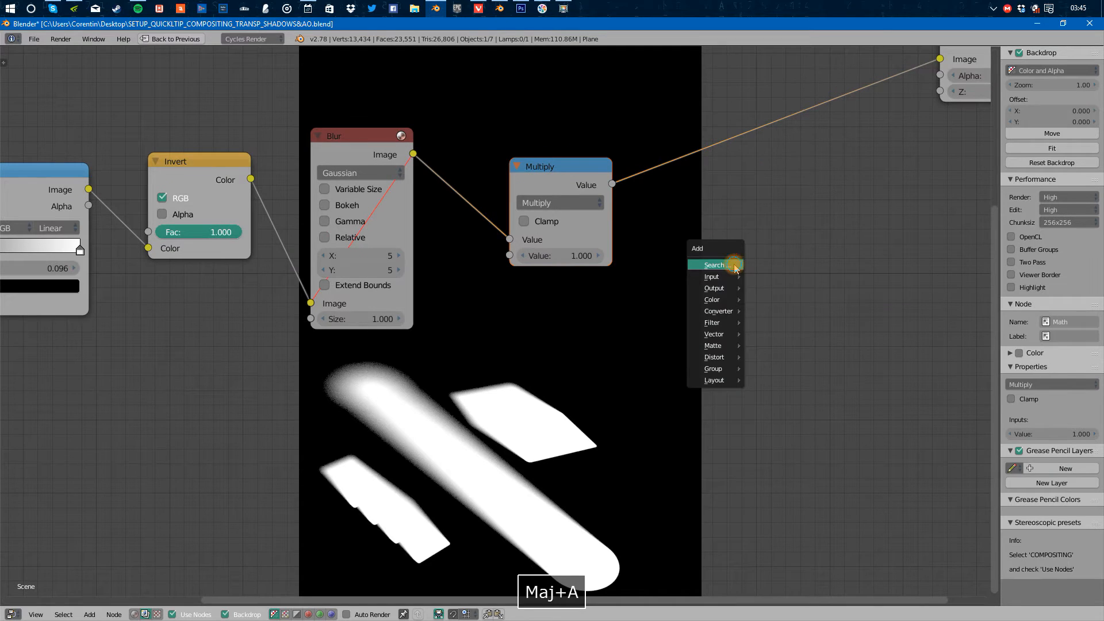
{"action": "left_click", "coordinate": [734, 266]}
{"action": "type", "text": "mi"}
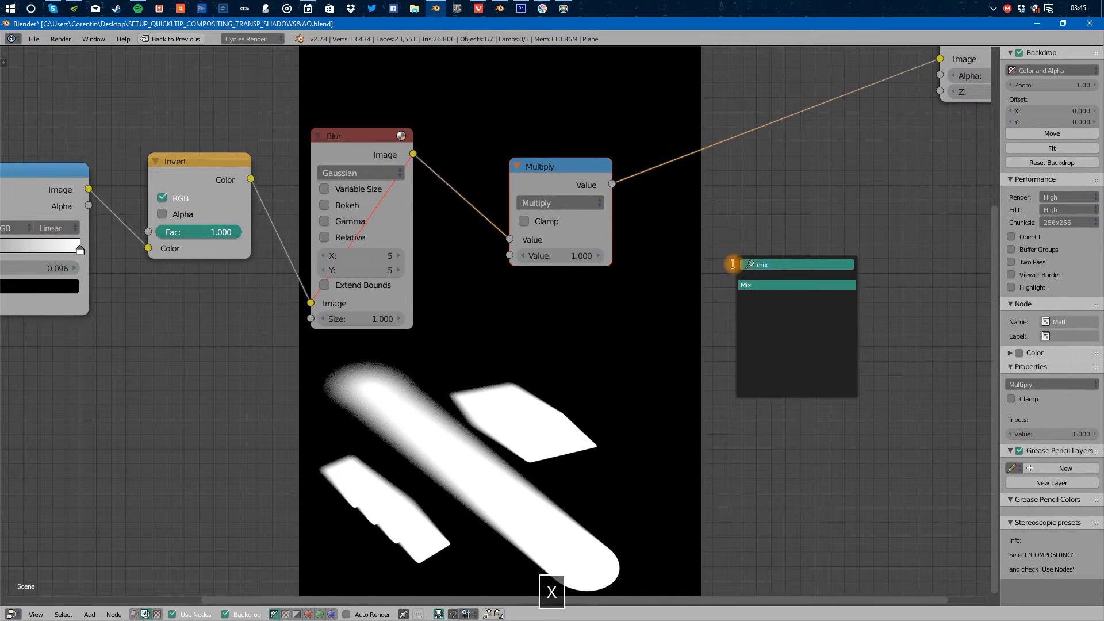
{"action": "type", "text": "x"}
{"action": "key", "text": "Return"}
{"action": "left_click", "coordinate": [716, 191]}
{"action": "middle_click_drag", "start_coordinate": [697, 216], "coordinate": [754, 218]}
{"action": "left_click_drag", "start_coordinate": [838, 127], "coordinate": [867, 210]}
Enclose the ColorRamp, Invert, Blur and Multiply nodes in a frame, leaving the Mix node outside it
{"action": "middle_click_drag", "start_coordinate": [473, 236], "coordinate": [705, 234]}
{"action": "scroll", "coordinate": [612, 240], "scroll_direction": "down", "scroll_amount": 3}
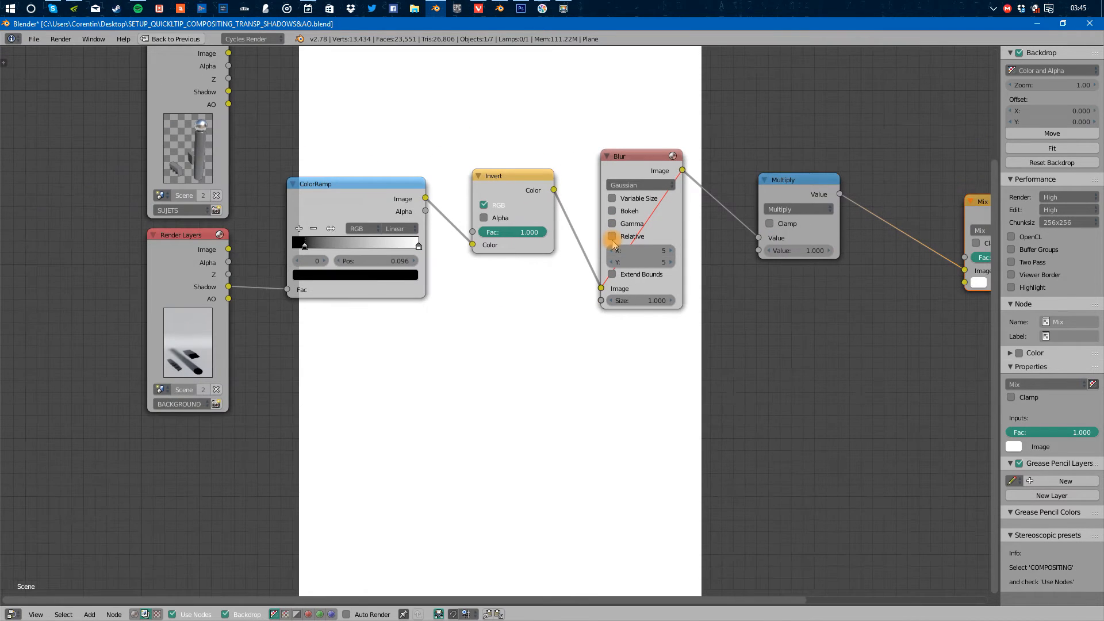
{"action": "middle_click_drag", "start_coordinate": [574, 239], "coordinate": [502, 237]}
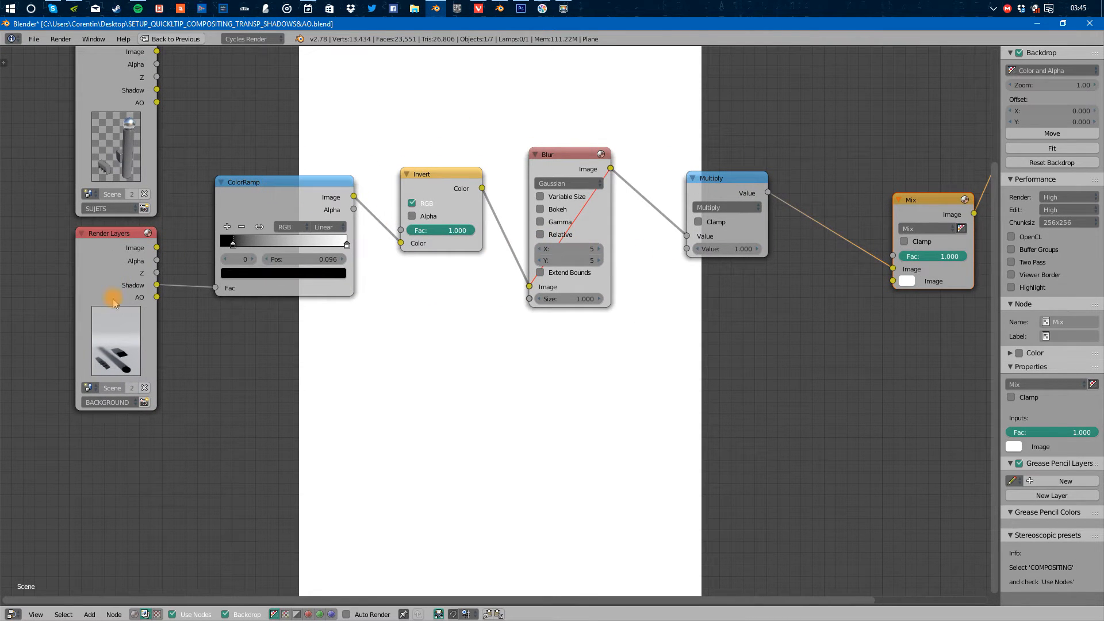
{"action": "left_click_drag", "start_coordinate": [213, 129], "coordinate": [713, 299]}
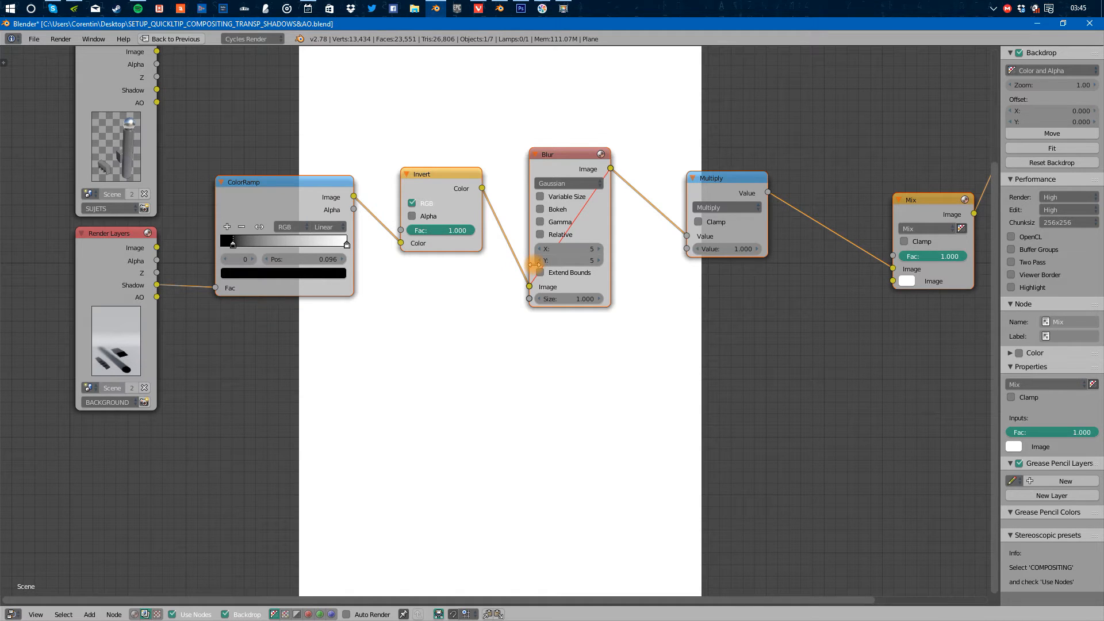
{"action": "key", "text": "ctrl+j"}
{"action": "key", "text": "ctrl+z"}
{"action": "left_click", "coordinate": [948, 217], "text": "shift"}
{"action": "key", "text": "ctrl+j"}
{"action": "left_click_drag", "start_coordinate": [658, 140], "coordinate": [669, 137]}
Label the new frame SHADOWS
{"action": "left_click", "coordinate": [1058, 335]}
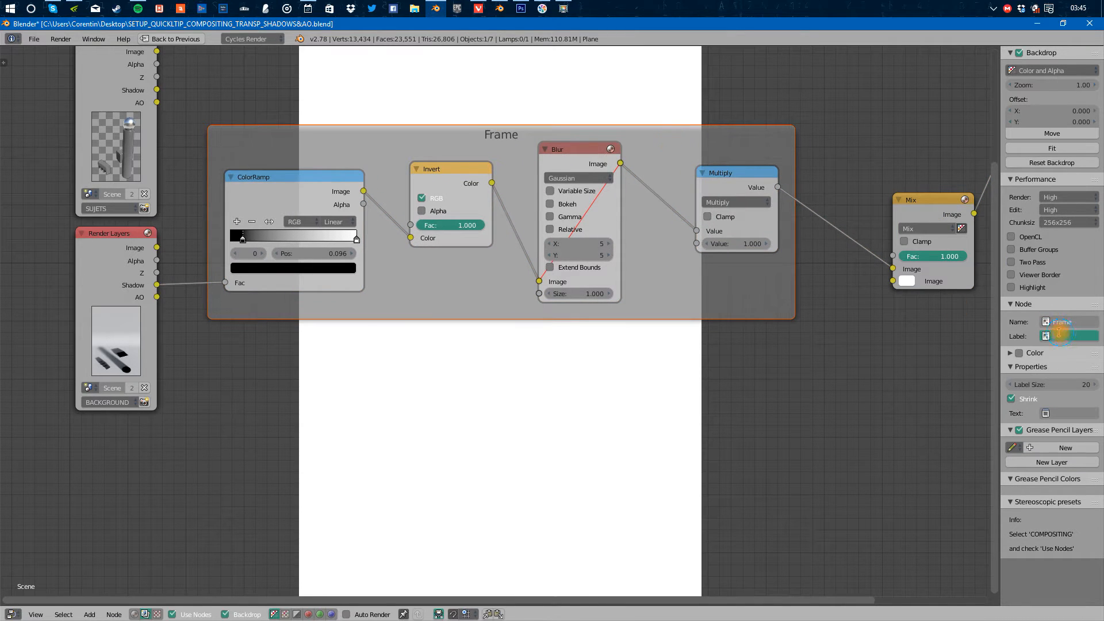
{"action": "type", "text": "SHADOWS"}
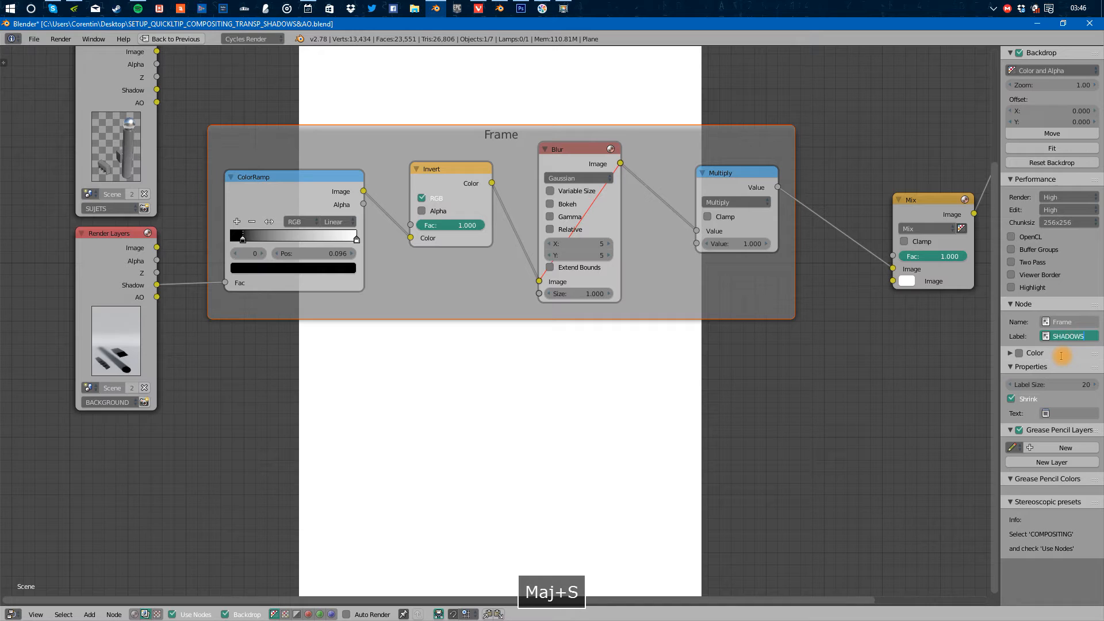
{"action": "key", "text": "Return"}
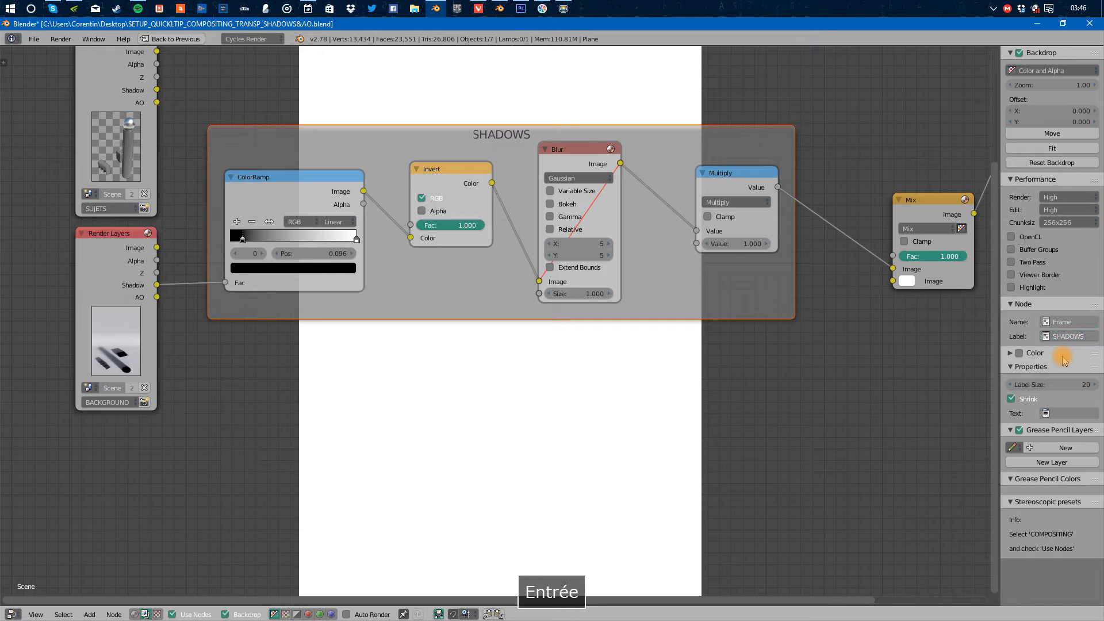
Duplicate the SHADOWS frame with its nodes directly below the original and label the copy AO
{"action": "left_click_drag", "start_coordinate": [220, 95], "coordinate": [813, 397]}
{"action": "key", "text": "shift+d"}
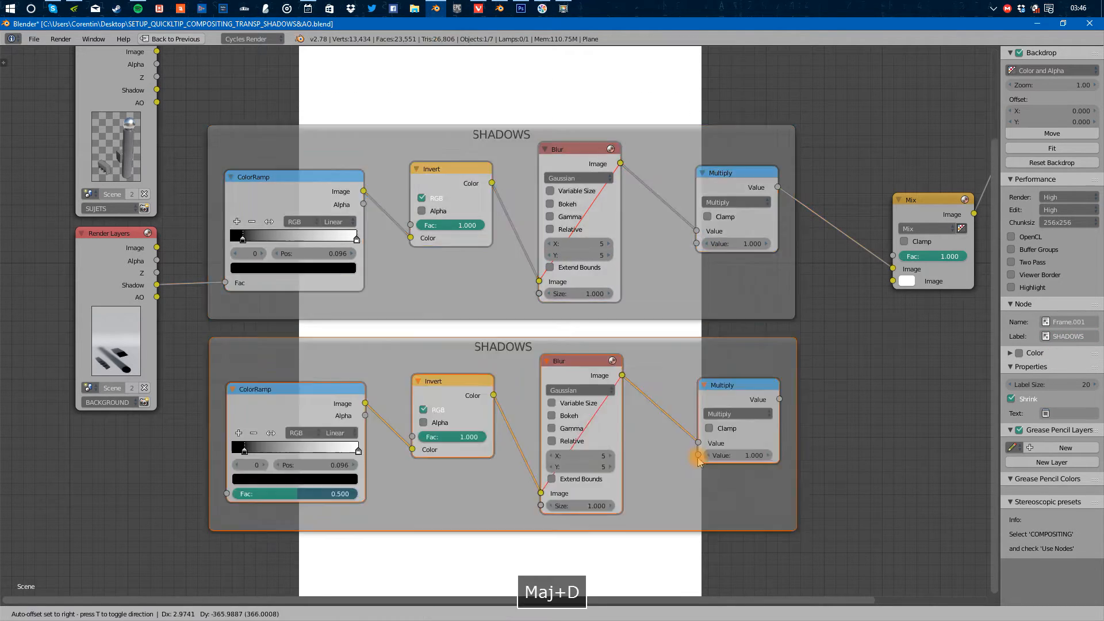
{"action": "left_click", "coordinate": [846, 423]}
{"action": "left_click", "coordinate": [697, 361]}
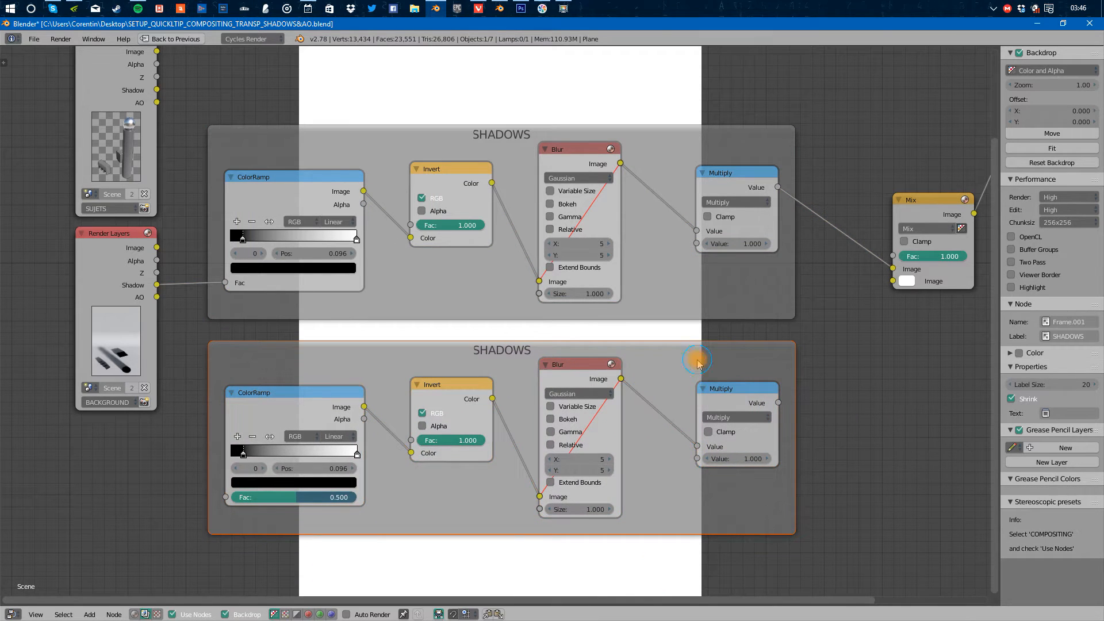
{"action": "type", "text": "AO"}
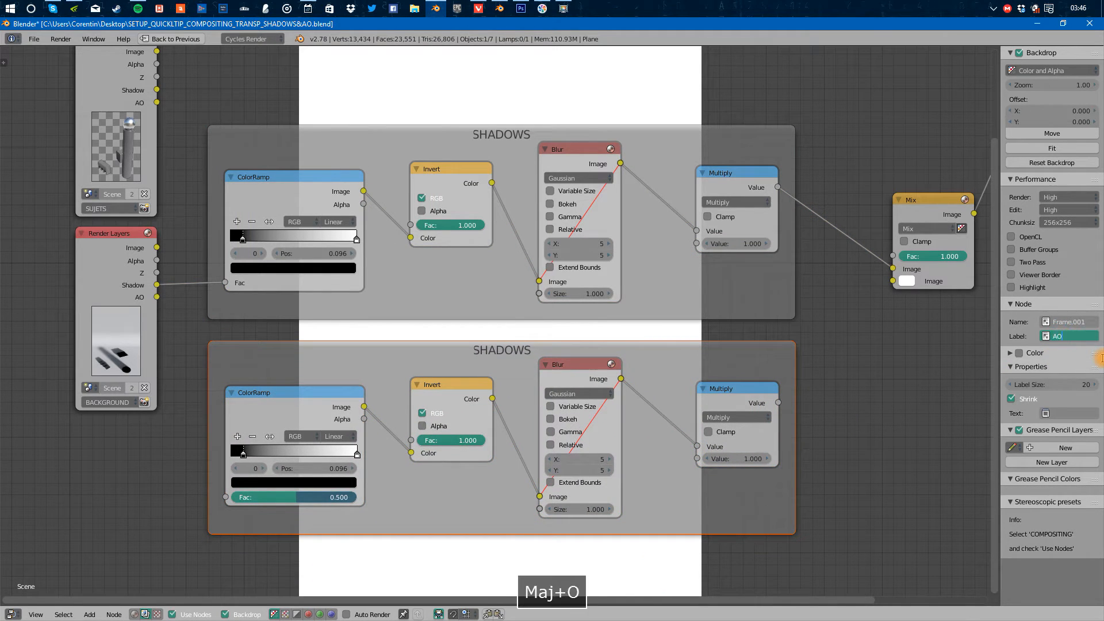
{"action": "key", "text": "Return"}
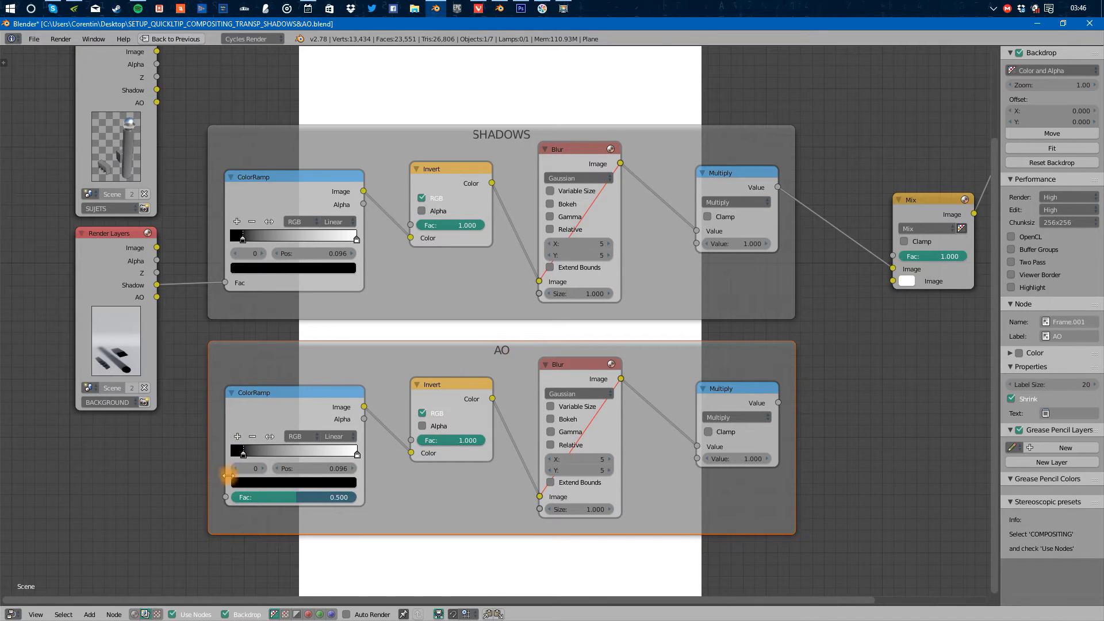
Feed the background's AO pass through the AO frame into the Mix node's second image input and set the blend mode to Add
{"action": "left_click_drag", "start_coordinate": [225, 497], "coordinate": [159, 299]}
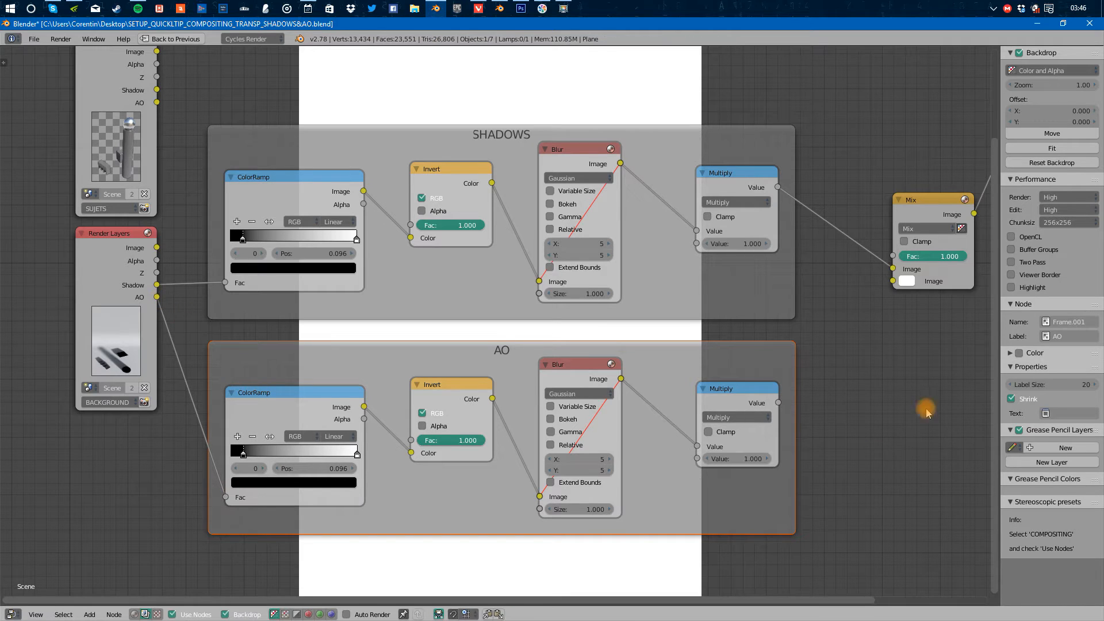
{"action": "middle_click_drag", "start_coordinate": [748, 407], "coordinate": [535, 414]}
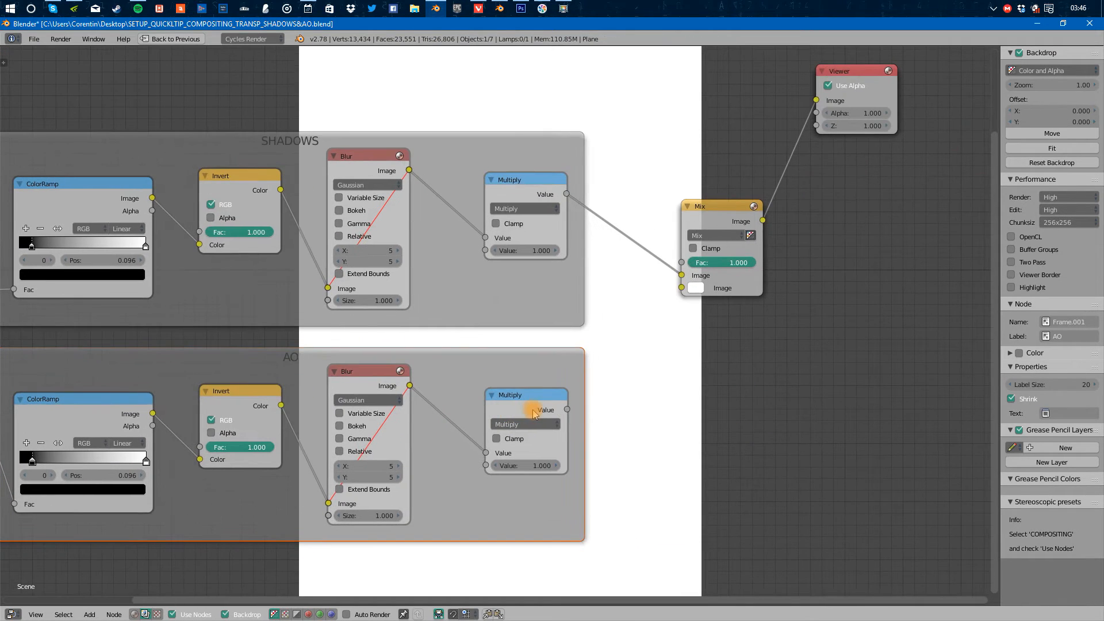
{"action": "left_click_drag", "start_coordinate": [567, 409], "coordinate": [686, 294]}
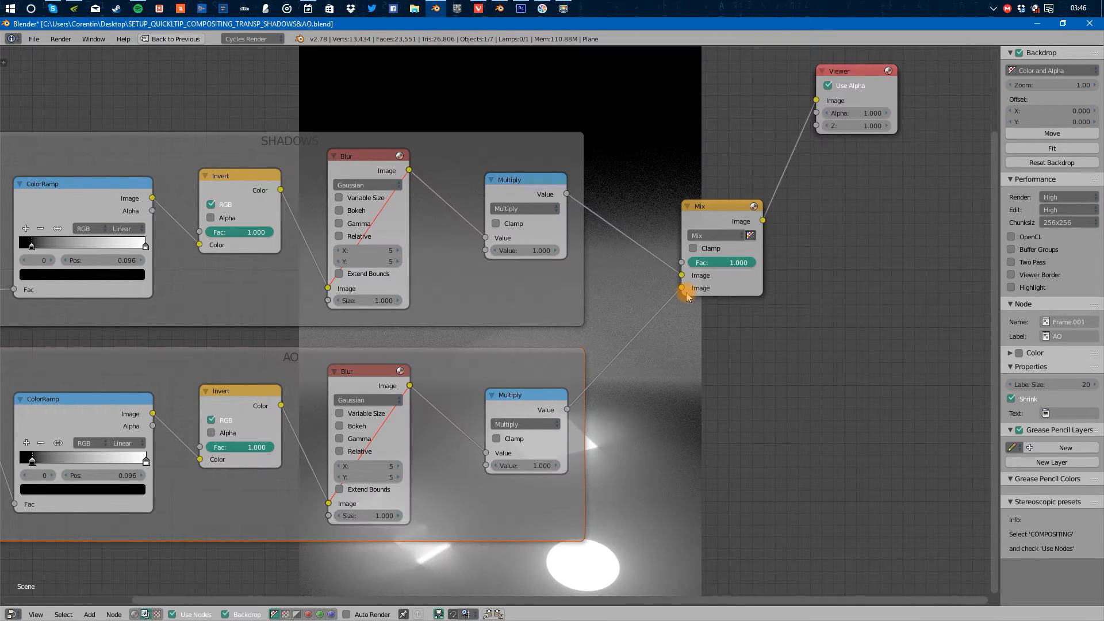
{"action": "left_click", "coordinate": [713, 235]}
{"action": "left_click", "coordinate": [710, 267]}
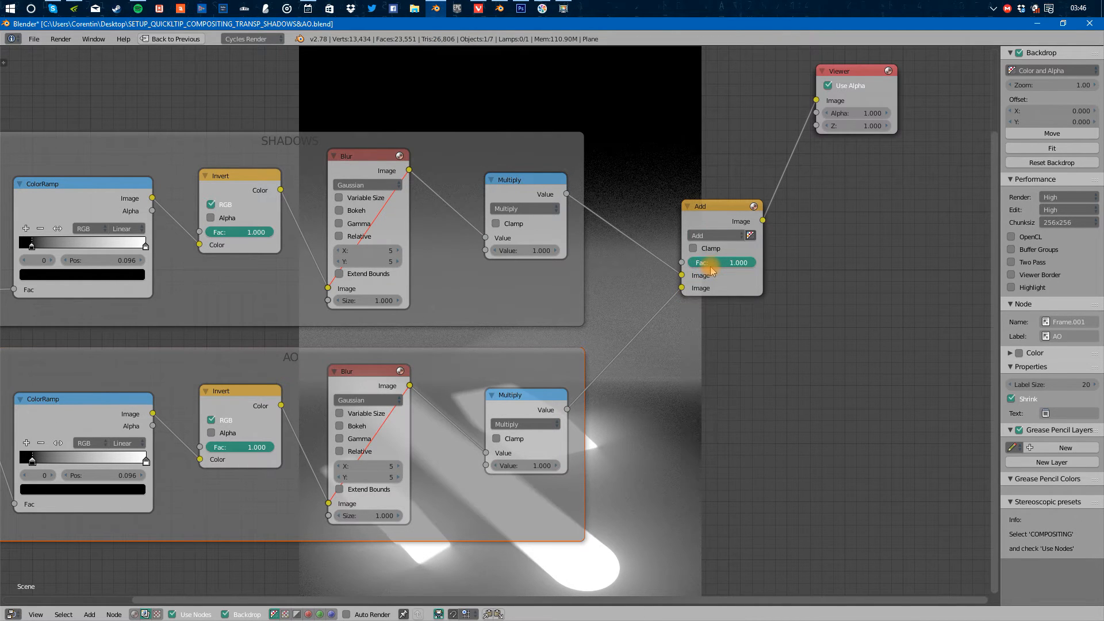
Preview the AO frame's Multiply output and tune its ColorRamp, with the black stop at the very start and the white stop at 0.817
{"action": "middle_click_drag", "start_coordinate": [653, 432], "coordinate": [727, 345]}
{"action": "middle_click_drag", "start_coordinate": [537, 345], "coordinate": [602, 360]}
{"action": "left_click", "coordinate": [577, 352], "text": "ctrl+shift"}
{"action": "left_click", "coordinate": [504, 282]}
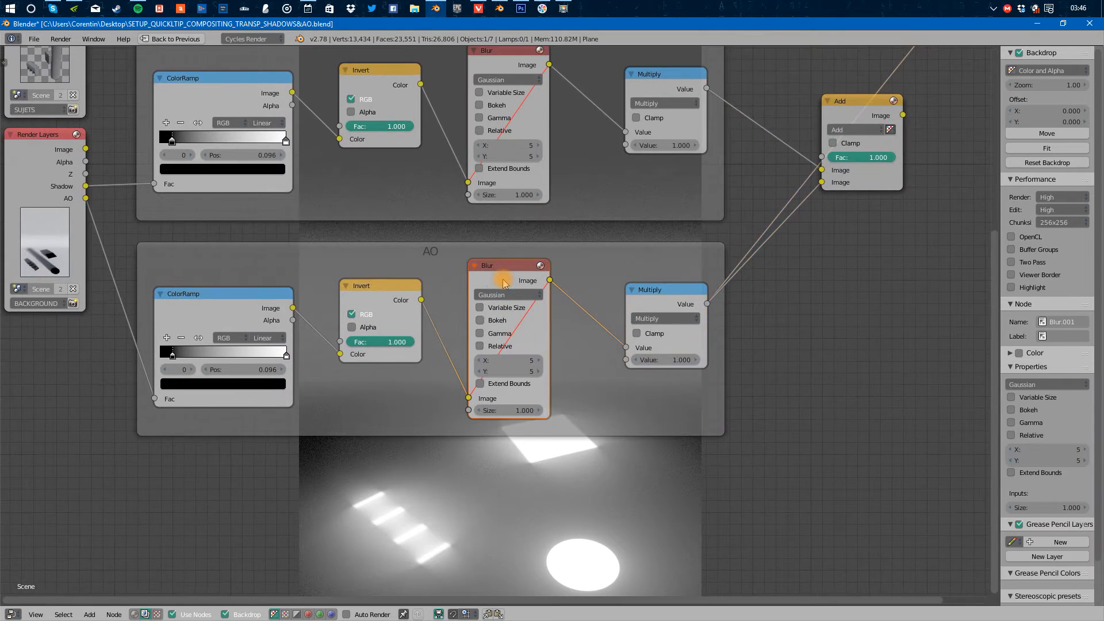
{"action": "middle_click_drag", "start_coordinate": [434, 306], "coordinate": [499, 267]}
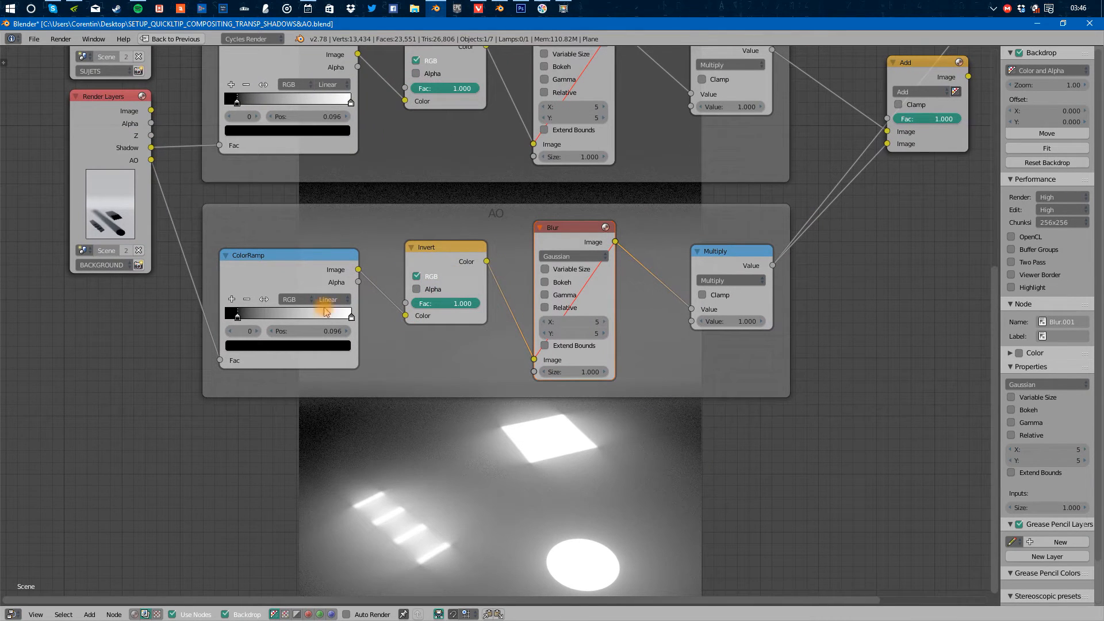
{"action": "left_click_drag", "start_coordinate": [246, 324], "coordinate": [206, 326]}
{"action": "left_click_drag", "start_coordinate": [351, 317], "coordinate": [326, 328]}
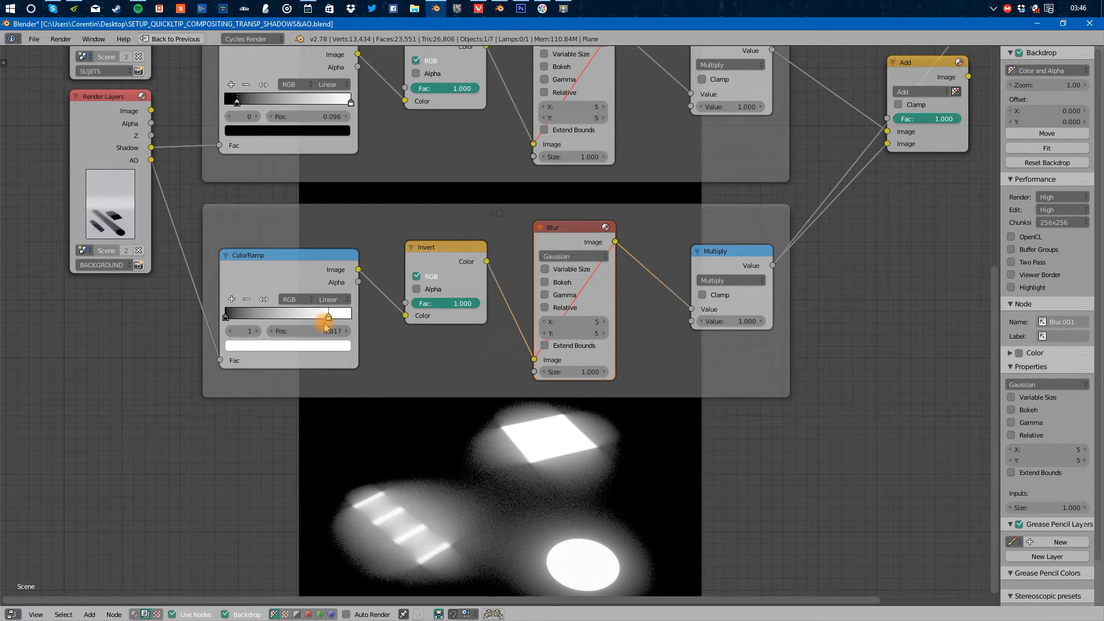
{"action": "left_click_drag", "start_coordinate": [326, 328], "coordinate": [327, 329]}
Unmute the Blur node in the AO frame to soften the ambient occlusion mask
{"action": "middle_click_drag", "start_coordinate": [435, 556], "coordinate": [412, 449]}
{"action": "left_click_drag", "start_coordinate": [320, 238], "coordinate": [320, 240]}
{"action": "middle_click_drag", "start_coordinate": [569, 337], "coordinate": [448, 320]}
{"action": "middle_click_drag", "start_coordinate": [594, 263], "coordinate": [479, 402]}
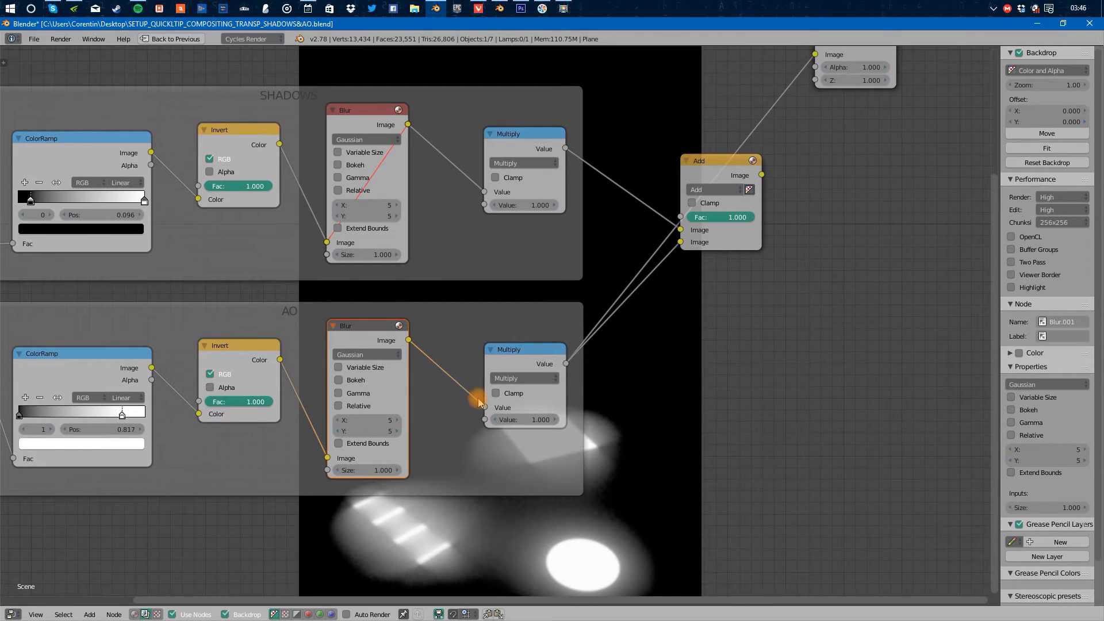
Try the Relative size option on the Blur node in the SHADOWS frame
{"action": "left_click", "coordinate": [400, 193]}
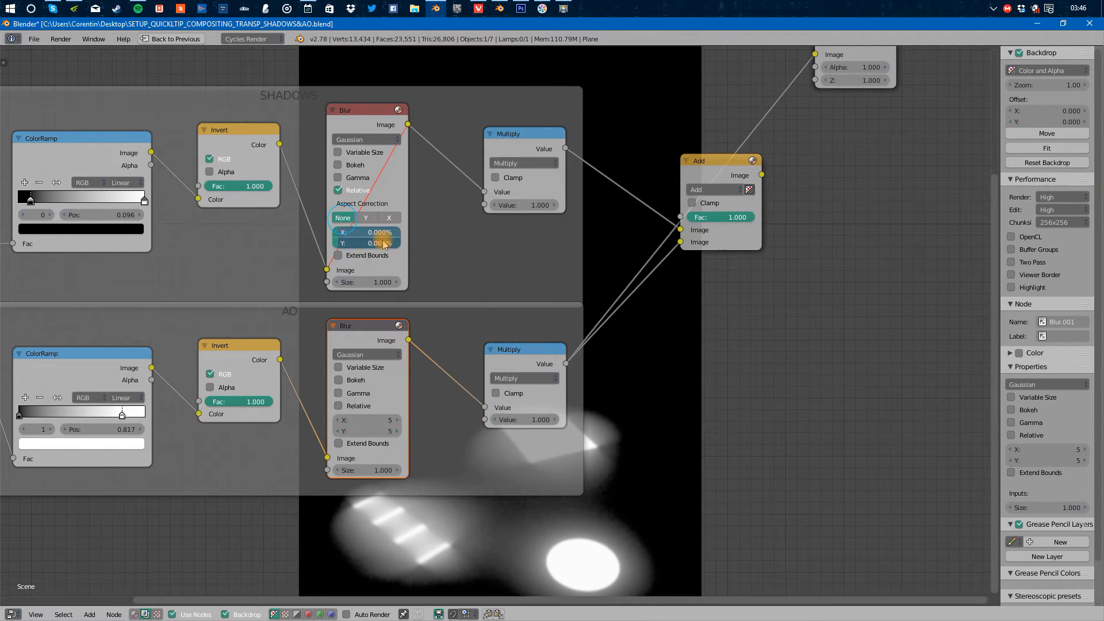
{"action": "middle_click_drag", "start_coordinate": [495, 348], "coordinate": [473, 316]}
{"action": "left_click", "coordinate": [385, 157]}
{"action": "key", "text": "ctrl+z"}
Move the Add node clear of the frames and send its output to the Viewer, keeping Use Alpha enabled
{"action": "middle_click_drag", "start_coordinate": [579, 316], "coordinate": [445, 398]}
{"action": "left_click_drag", "start_coordinate": [563, 248], "coordinate": [610, 326]}
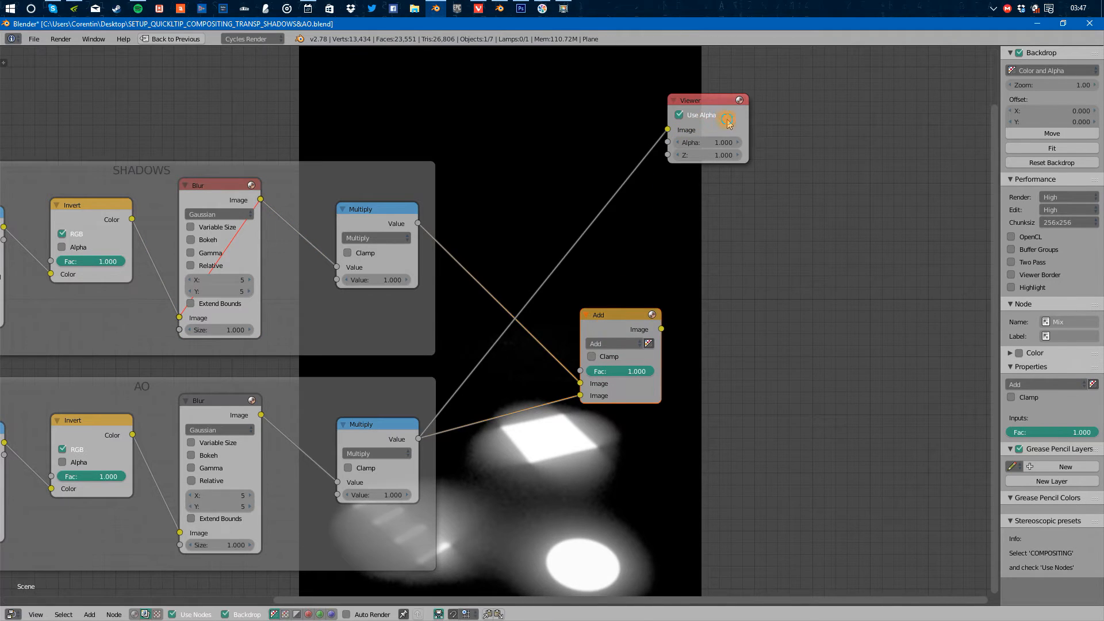
{"action": "left_click", "coordinate": [610, 325], "text": "ctrl+shift"}
{"action": "left_click", "coordinate": [679, 115]}
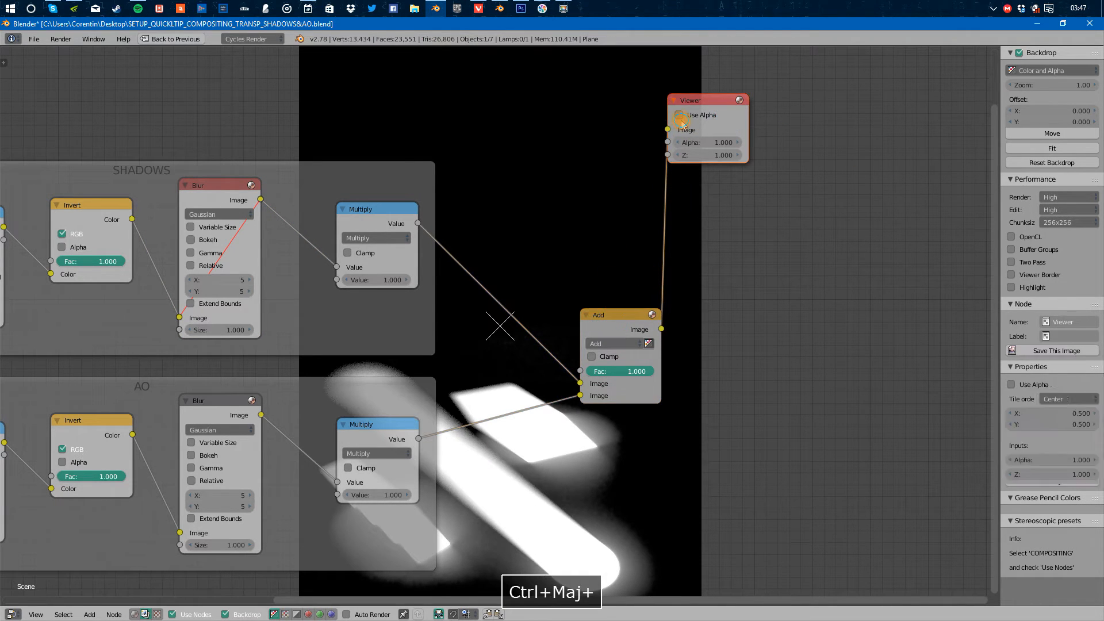
{"action": "left_click", "coordinate": [681, 116]}
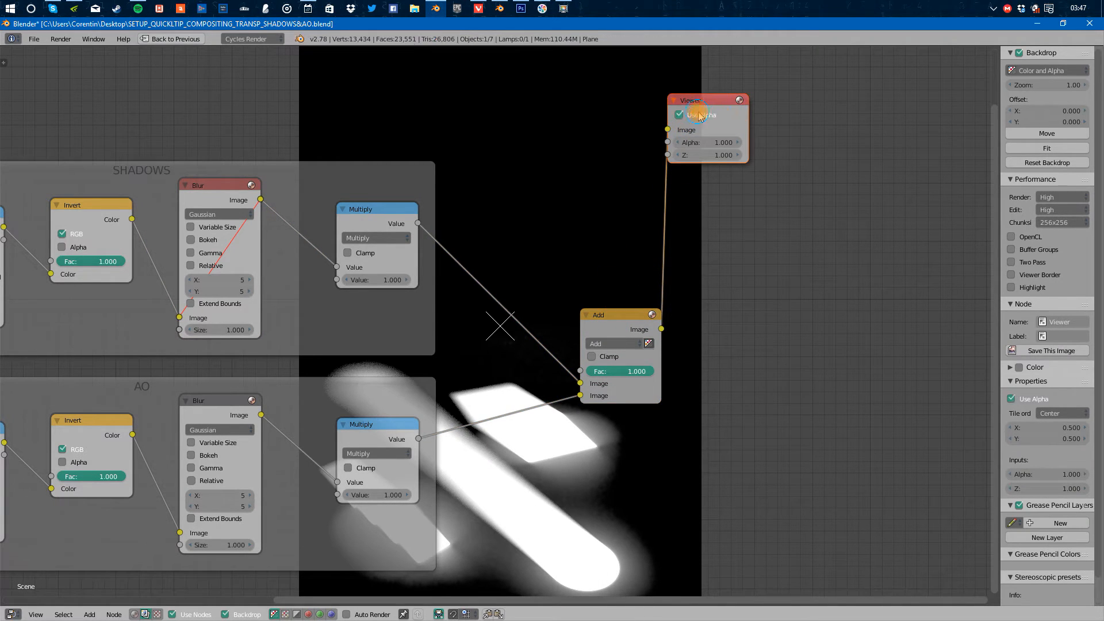
Space the Viewer farther from the Add node and nudge the Add node clear of the combined mask
{"action": "left_click_drag", "start_coordinate": [736, 115], "coordinate": [952, 237]}
{"action": "middle_click_drag", "start_coordinate": [575, 266], "coordinate": [412, 214]}
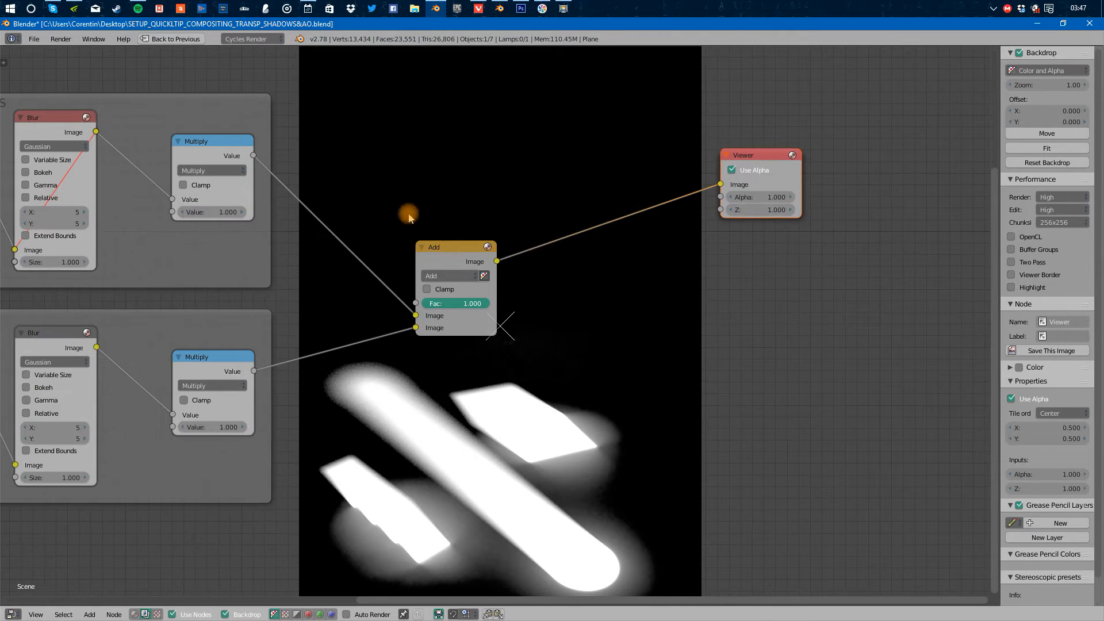
{"action": "left_click", "coordinate": [454, 255]}
{"action": "left_click_drag", "start_coordinate": [455, 255], "coordinate": [446, 246]}
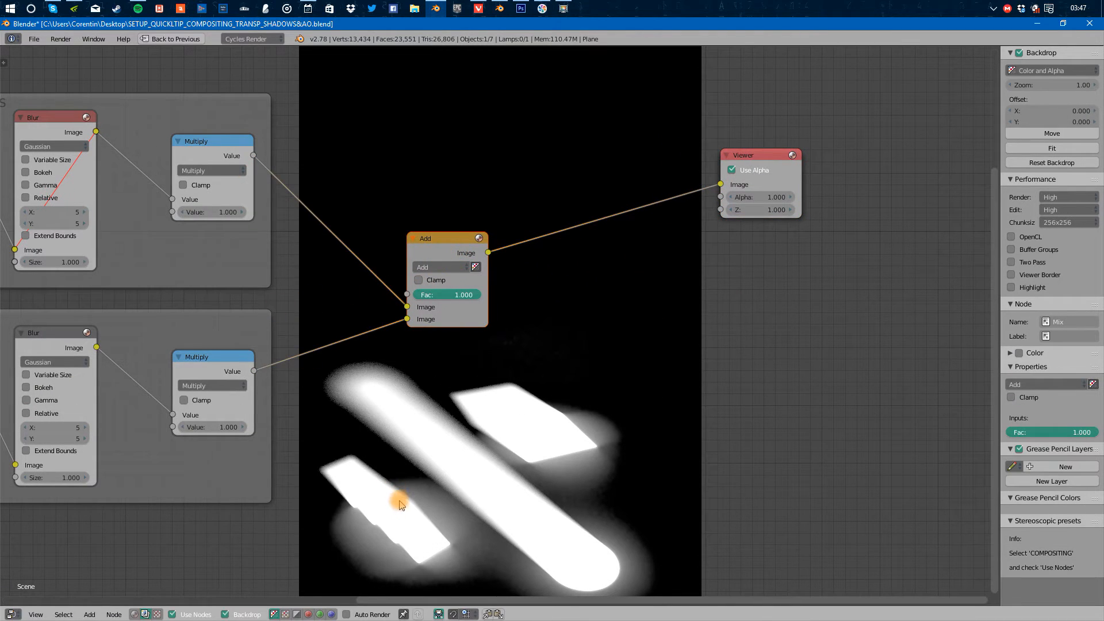
Add a Combine RGBA node between the Add node and the Viewer
{"action": "middle_click_drag", "start_coordinate": [458, 503], "coordinate": [465, 478]}
{"action": "middle_click_drag", "start_coordinate": [382, 476], "coordinate": [408, 454]}
{"action": "middle_click_drag", "start_coordinate": [489, 434], "coordinate": [486, 440]}
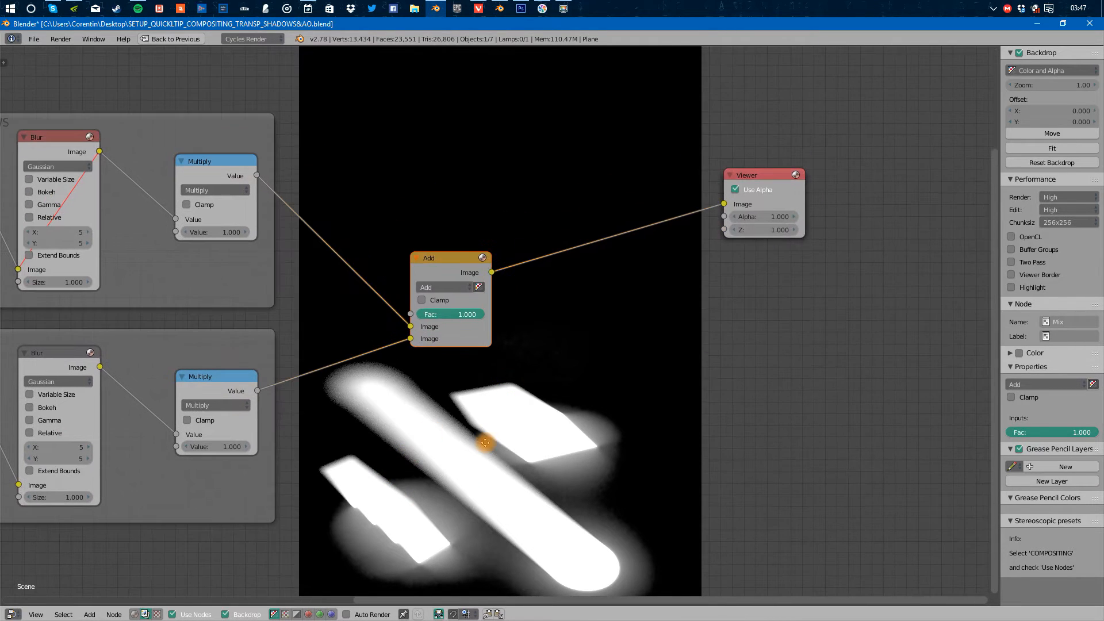
{"action": "middle_click_drag", "start_coordinate": [533, 313], "coordinate": [528, 325]}
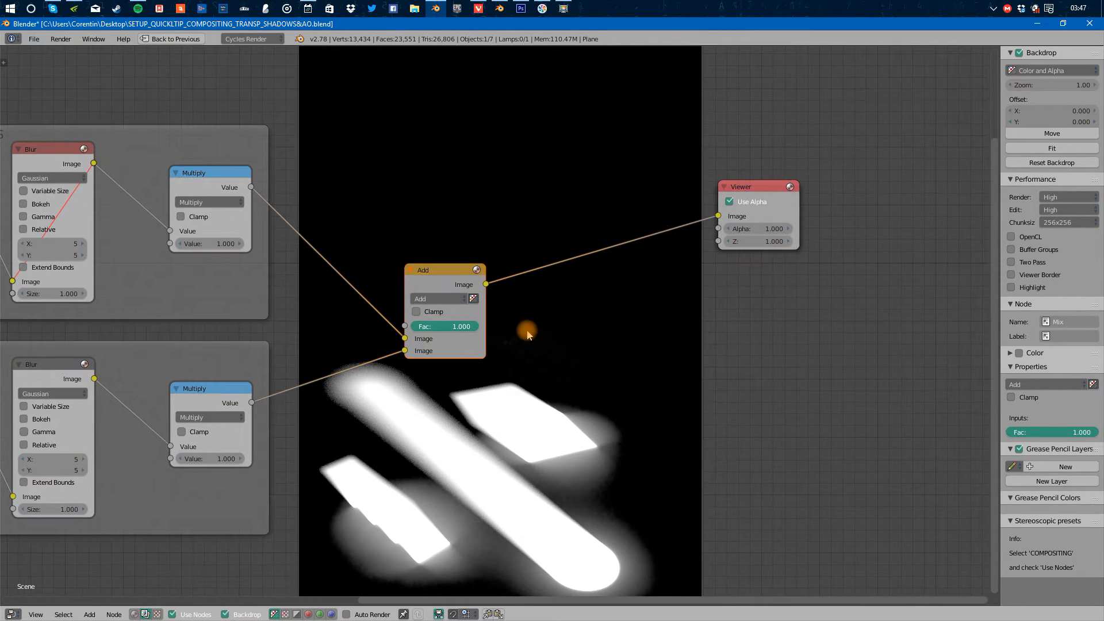
{"action": "key", "text": "shift+a"}
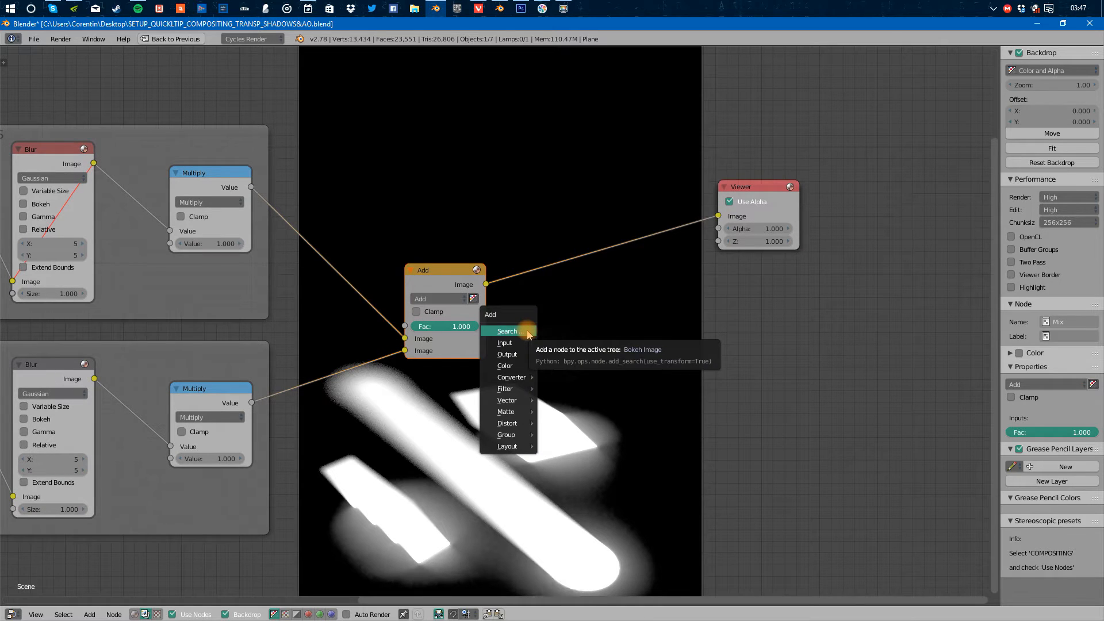
{"action": "left_click", "coordinate": [528, 333]}
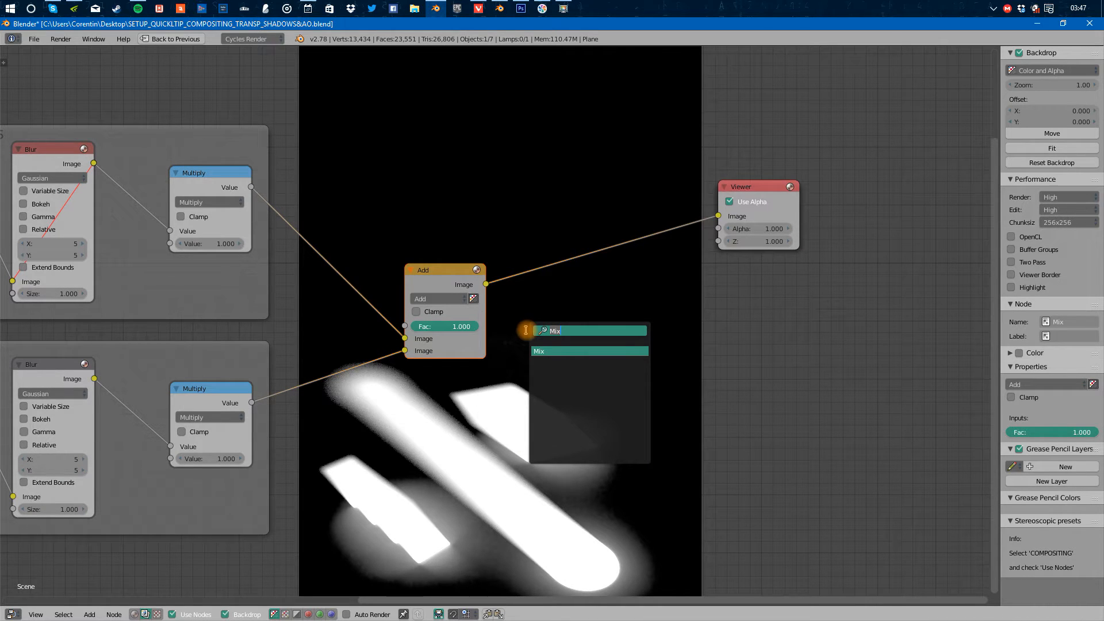
{"action": "type", "text": "comb"}
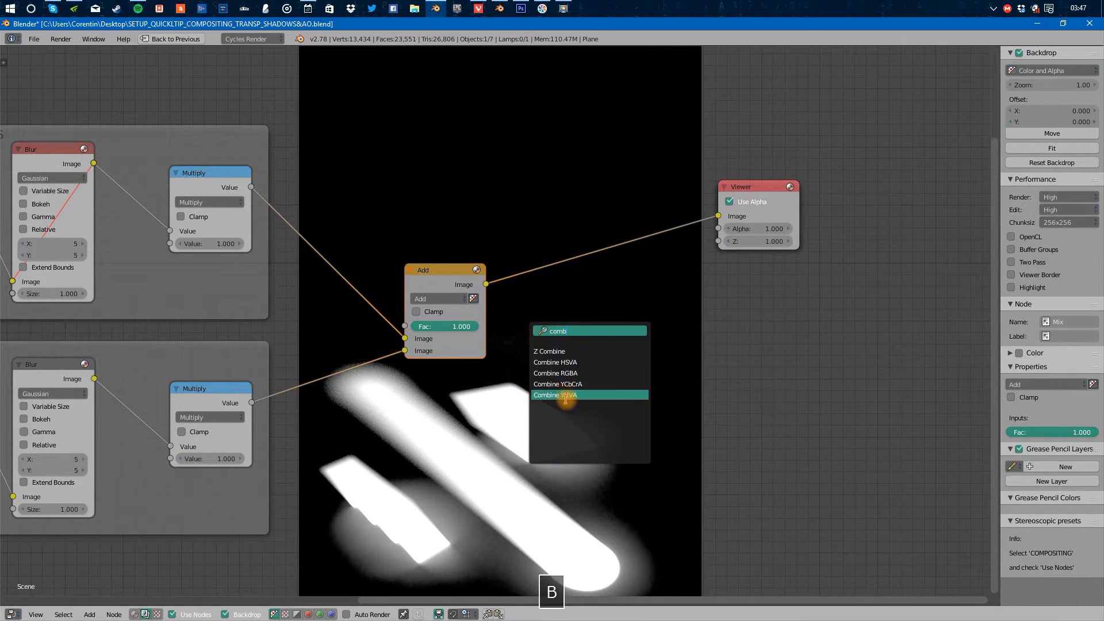
{"action": "left_click", "coordinate": [577, 373]}
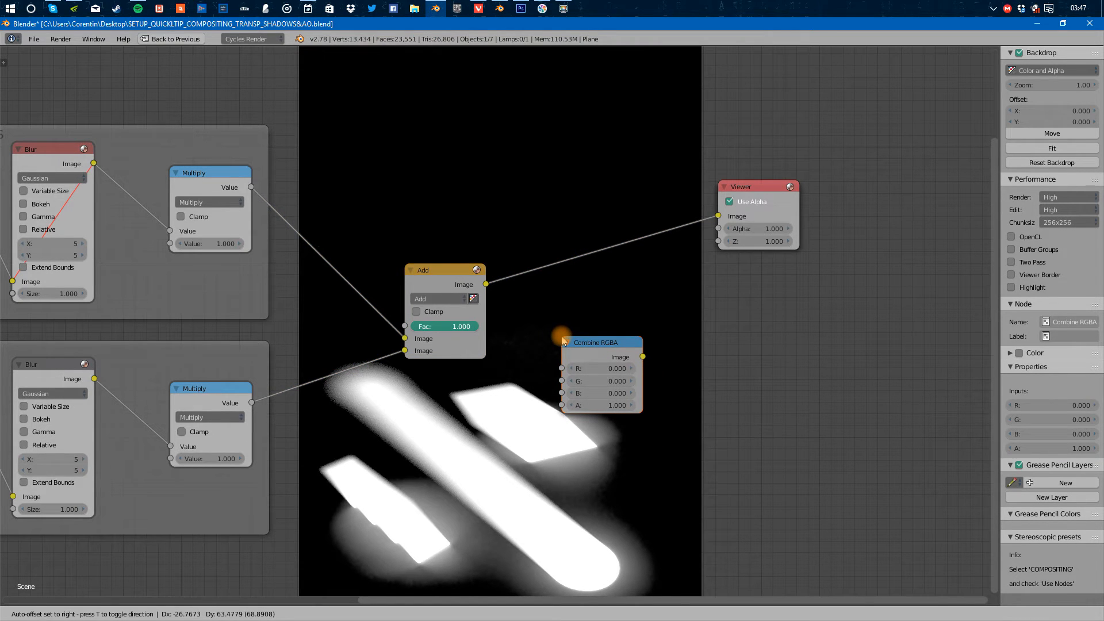
{"action": "left_click", "coordinate": [562, 340]}
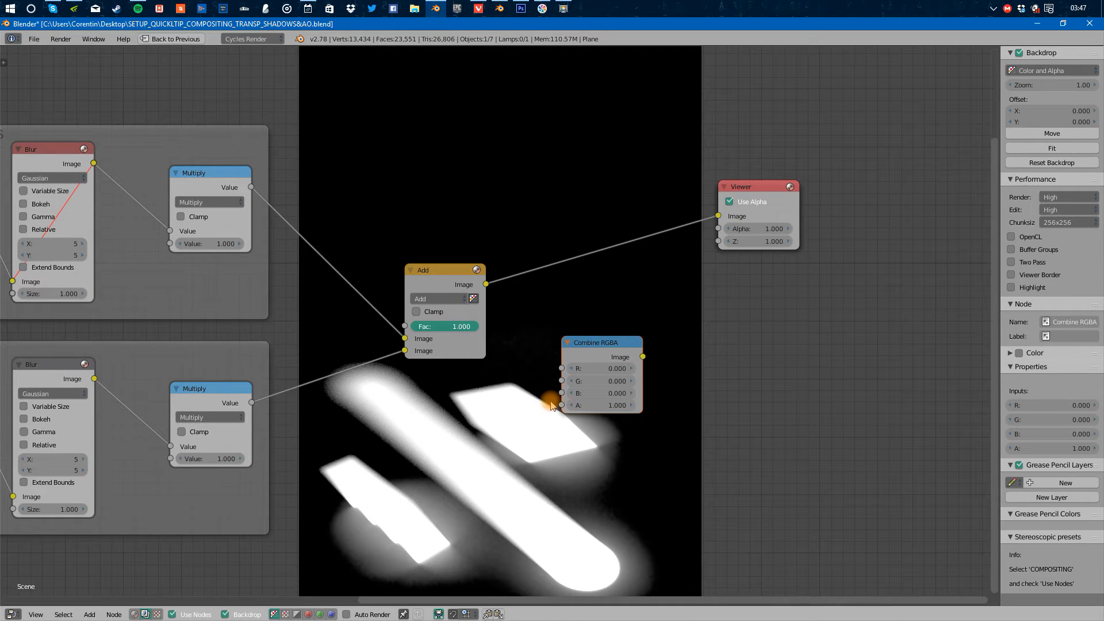
Connect the Add node's output to the Combine RGBA alpha input and the Combine RGBA image output to the Viewer, spacing the two nodes apart
{"action": "left_click_drag", "start_coordinate": [563, 408], "coordinate": [489, 287]}
{"action": "left_click_drag", "start_coordinate": [593, 347], "coordinate": [589, 299]}
{"action": "left_click_drag", "start_coordinate": [463, 282], "coordinate": [429, 279]}
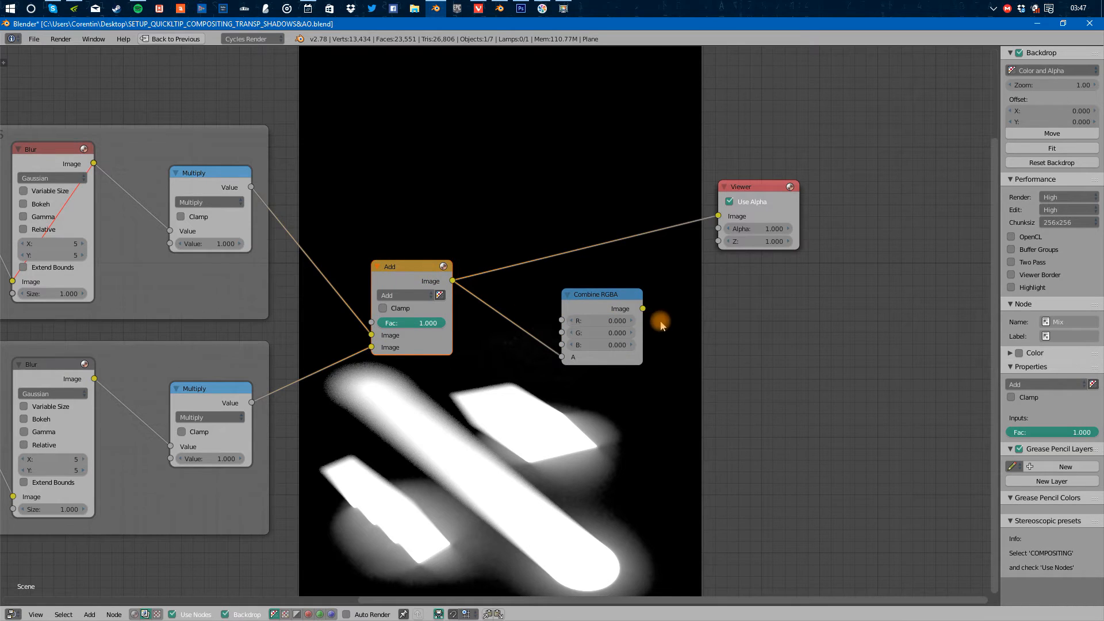
{"action": "left_click_drag", "start_coordinate": [643, 309], "coordinate": [718, 215]}
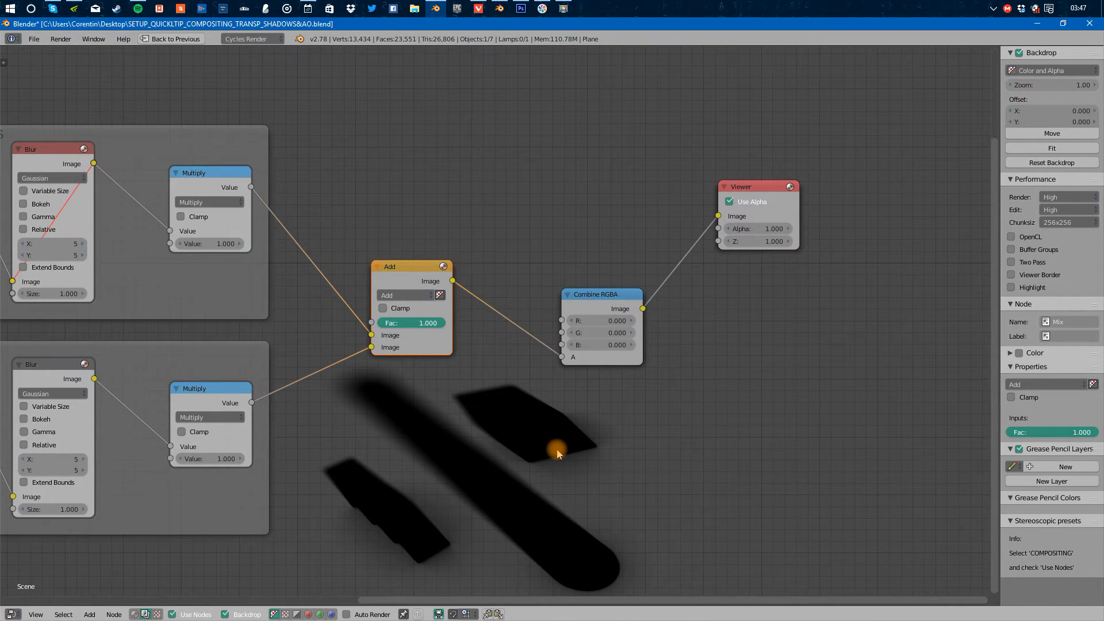
Compare the Add node's mask with the Combine RGBA result by sending each to the Viewer in turn, ending on Combine RGBA
{"action": "middle_click_drag", "start_coordinate": [557, 454], "coordinate": [583, 380]}
{"action": "middle_click_drag", "start_coordinate": [473, 460], "coordinate": [446, 455]}
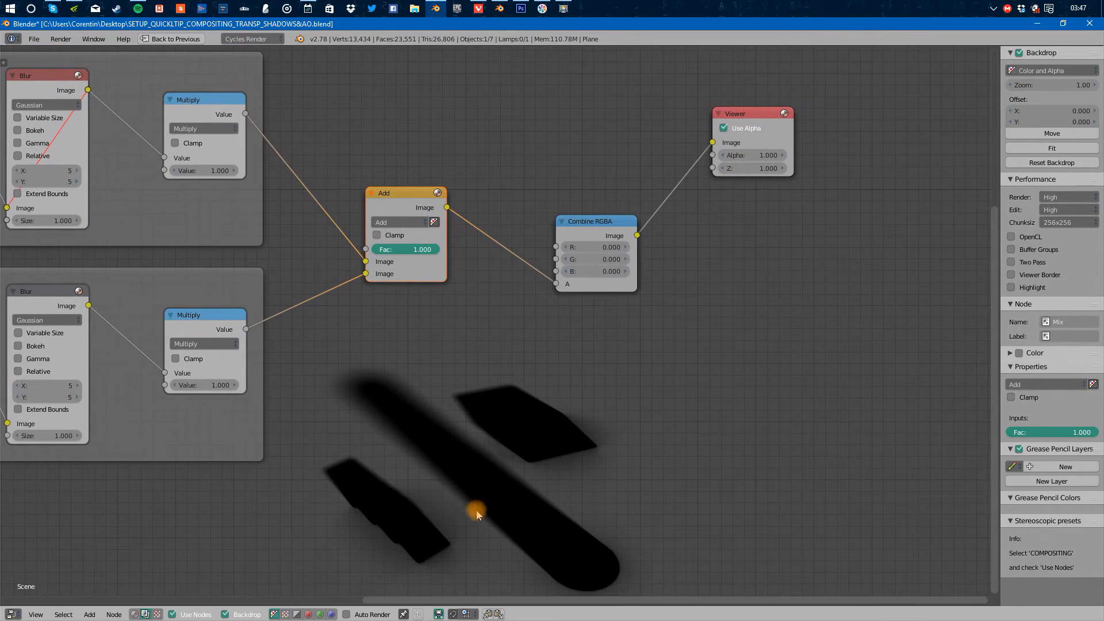
{"action": "left_click_drag", "start_coordinate": [586, 232], "coordinate": [537, 162]}
{"action": "left_click", "coordinate": [418, 196], "text": "ctrl+shift"}
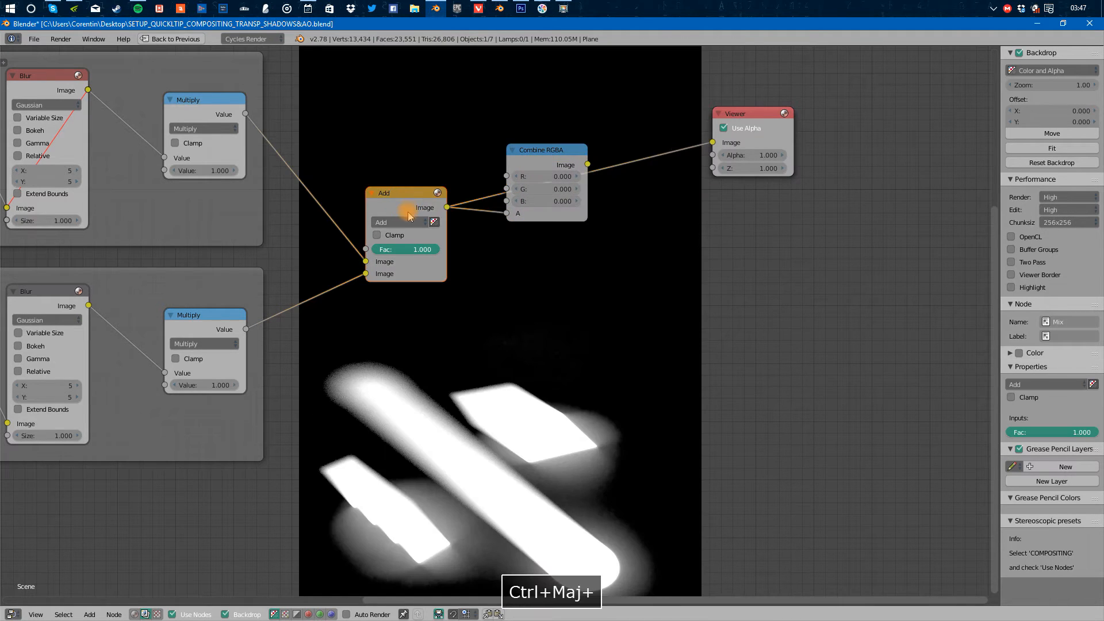
{"action": "middle_click_drag", "start_coordinate": [293, 357], "coordinate": [867, 330]}
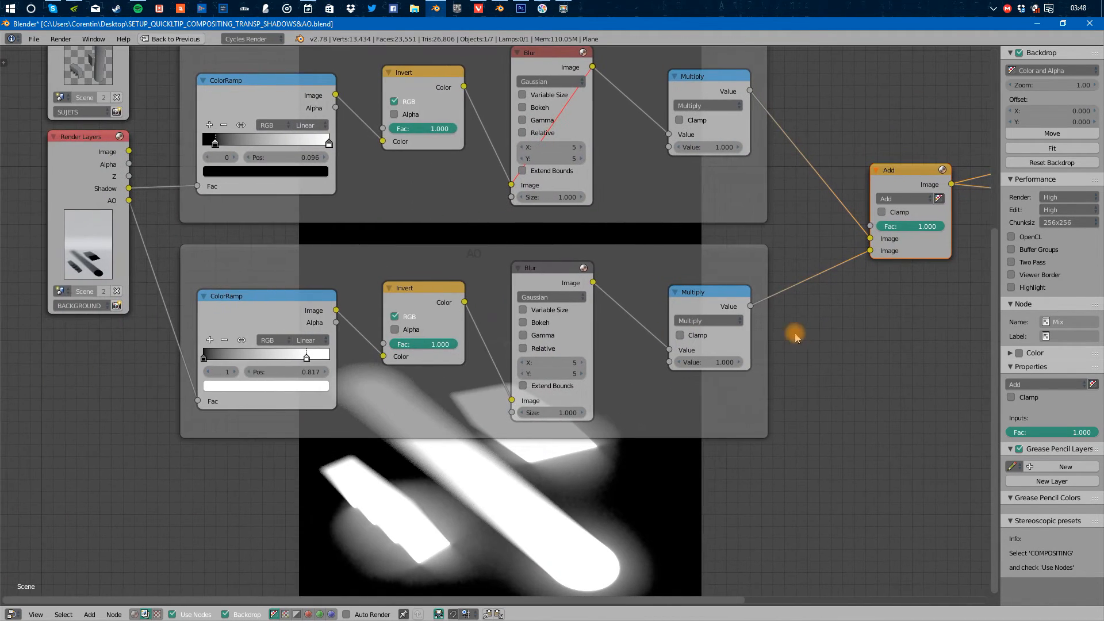
{"action": "middle_click_drag", "start_coordinate": [760, 434], "coordinate": [334, 448]}
{"action": "middle_click_drag", "start_coordinate": [511, 322], "coordinate": [401, 343]}
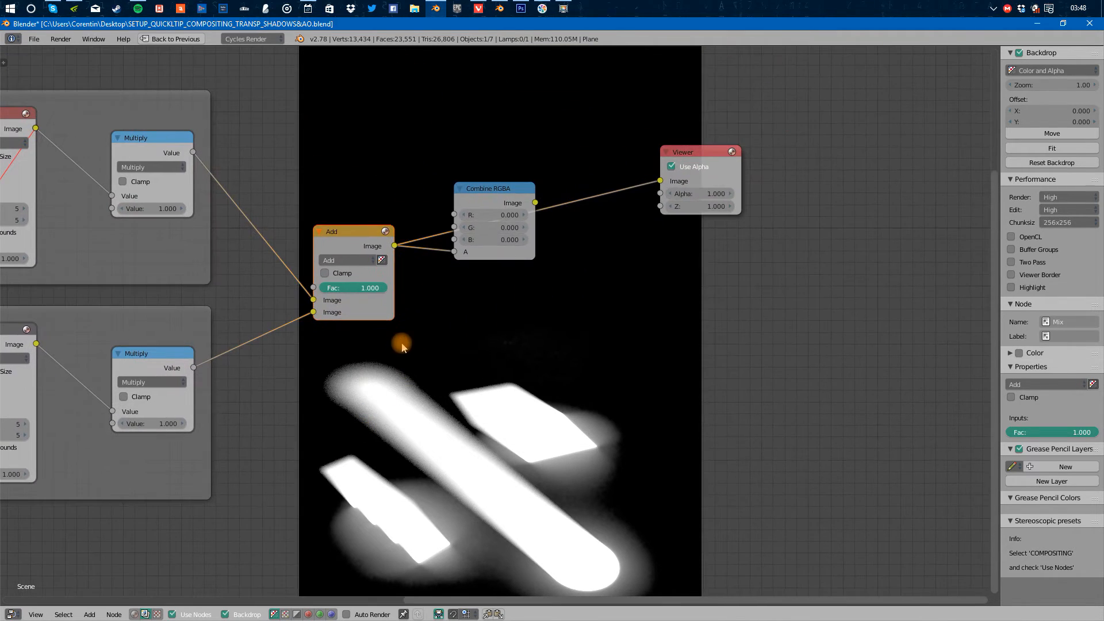
{"action": "left_click", "coordinate": [494, 203], "text": "ctrl+shift"}
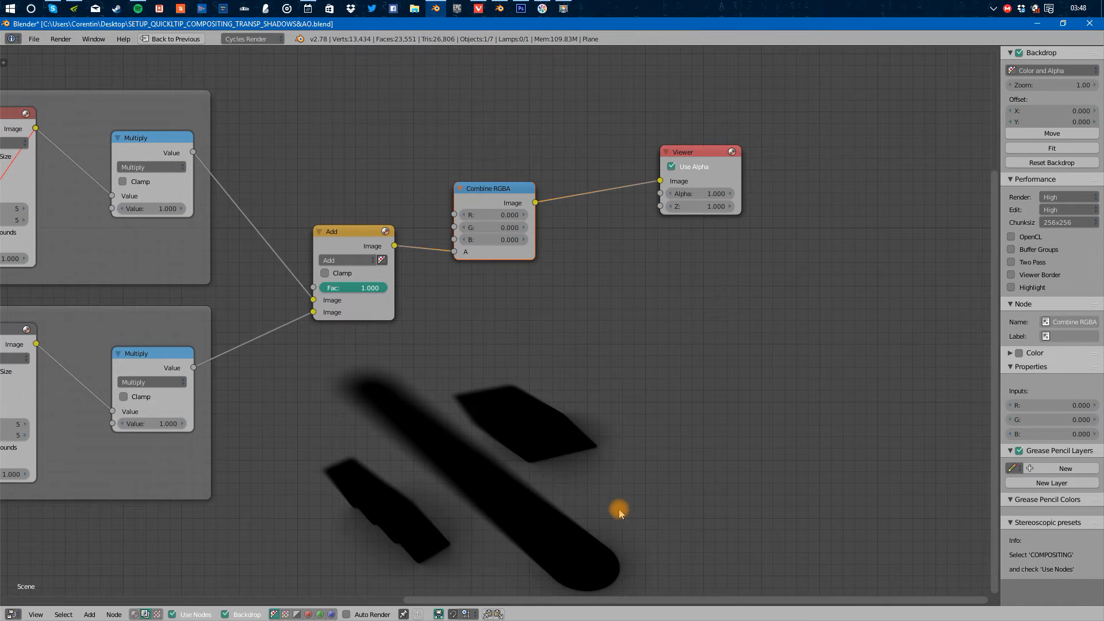
{"action": "left_click", "coordinate": [349, 248], "text": "ctrl+shift"}
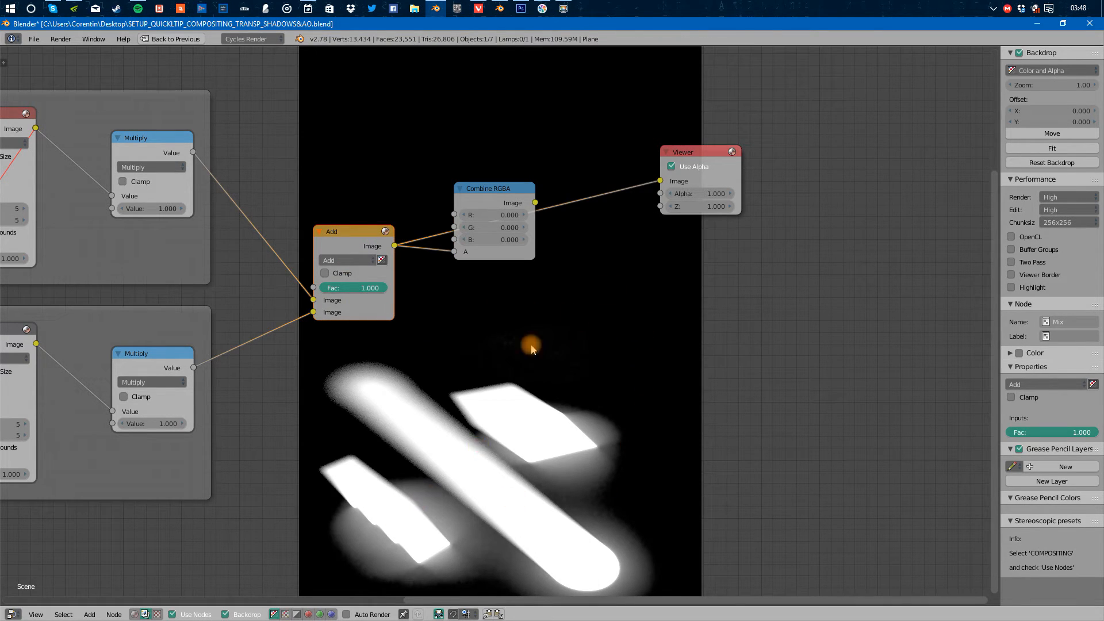
{"action": "left_click", "coordinate": [485, 204], "text": "ctrl+shift"}
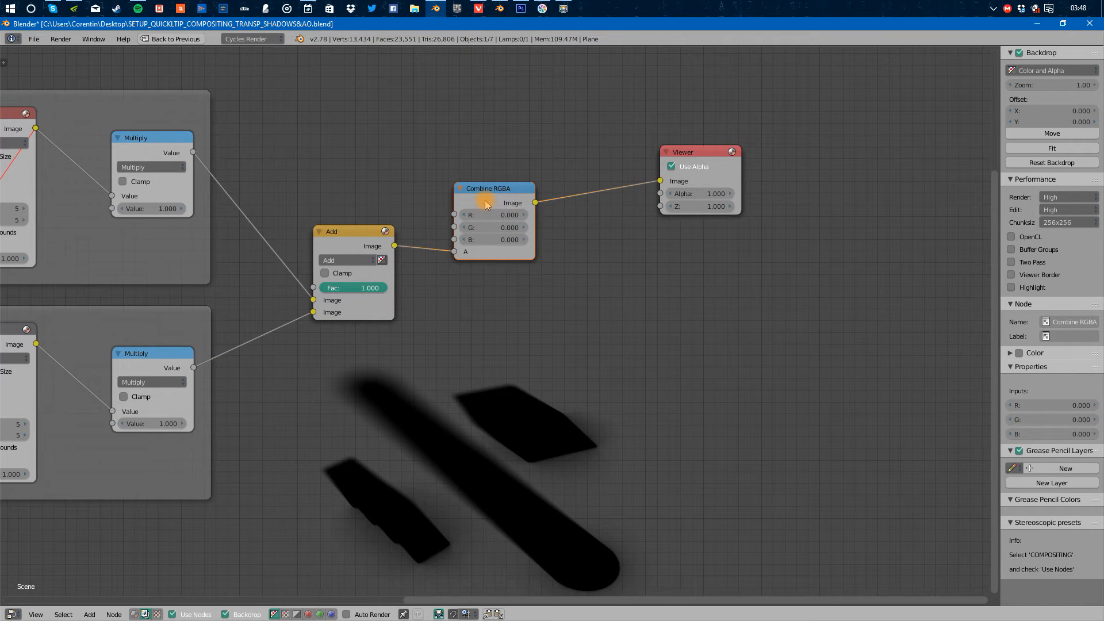
Place Combine RGBA beside the Add node, join both in a frame and label it MIX
{"action": "middle_click_drag", "start_coordinate": [379, 287], "coordinate": [421, 300]}
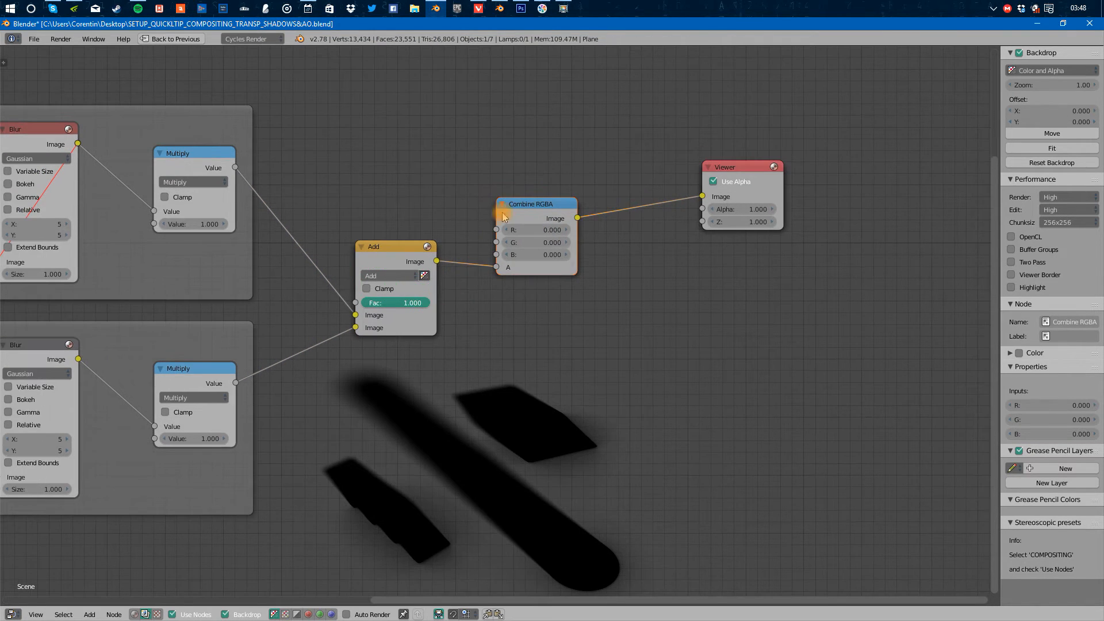
{"action": "left_click_drag", "start_coordinate": [521, 210], "coordinate": [480, 257]}
{"action": "left_click", "coordinate": [411, 256], "text": "shift"}
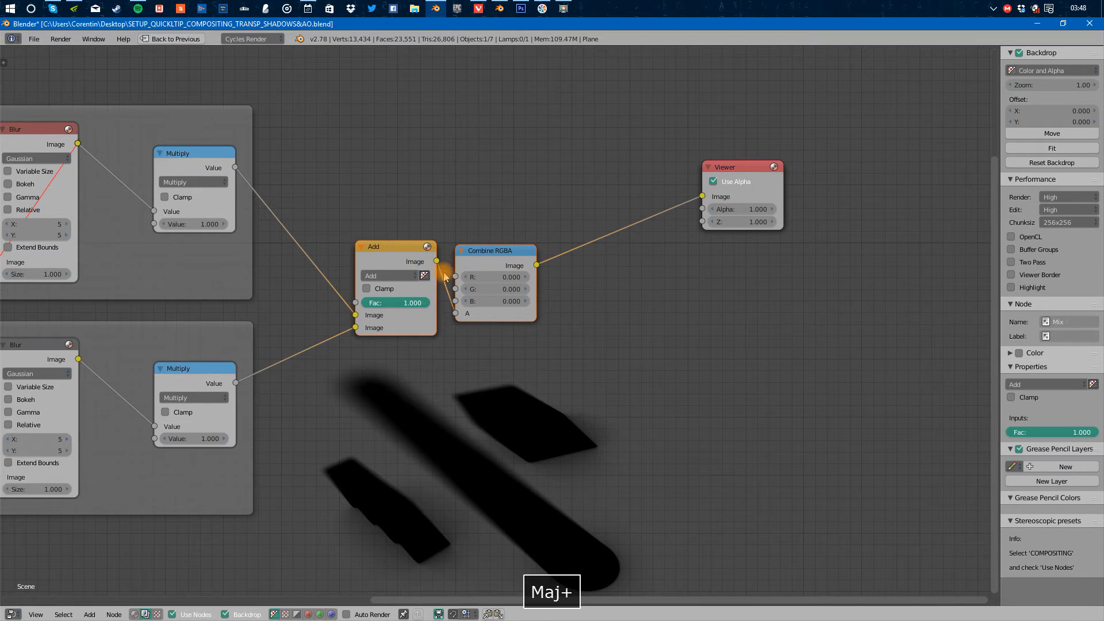
{"action": "key", "text": "ctrl+j"}
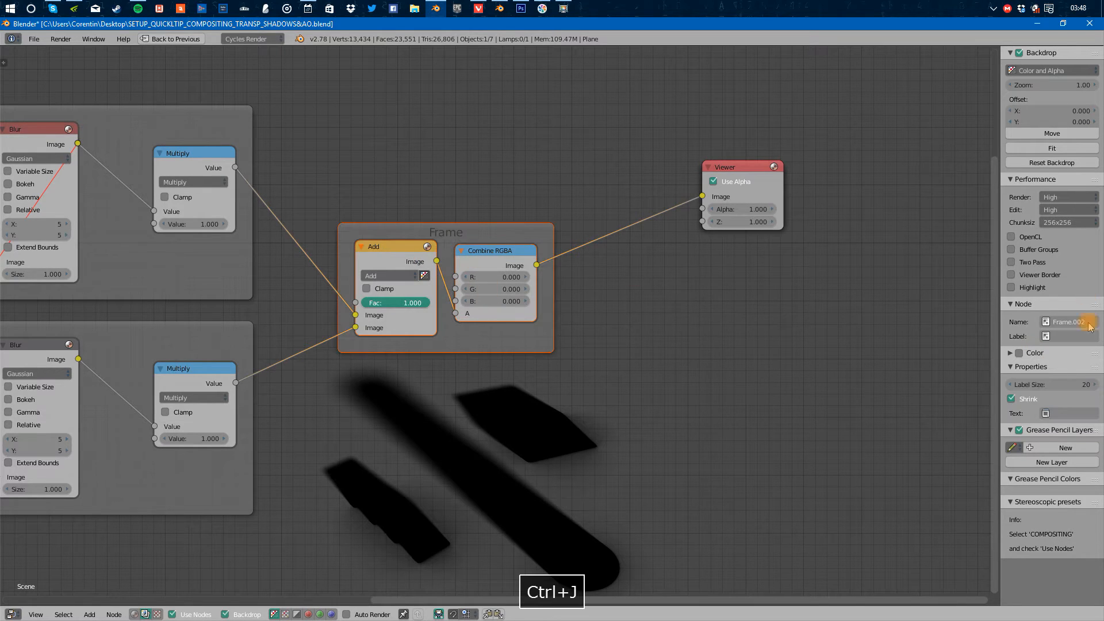
{"action": "left_click", "coordinate": [1068, 337]}
{"action": "type", "text": "MIX"}
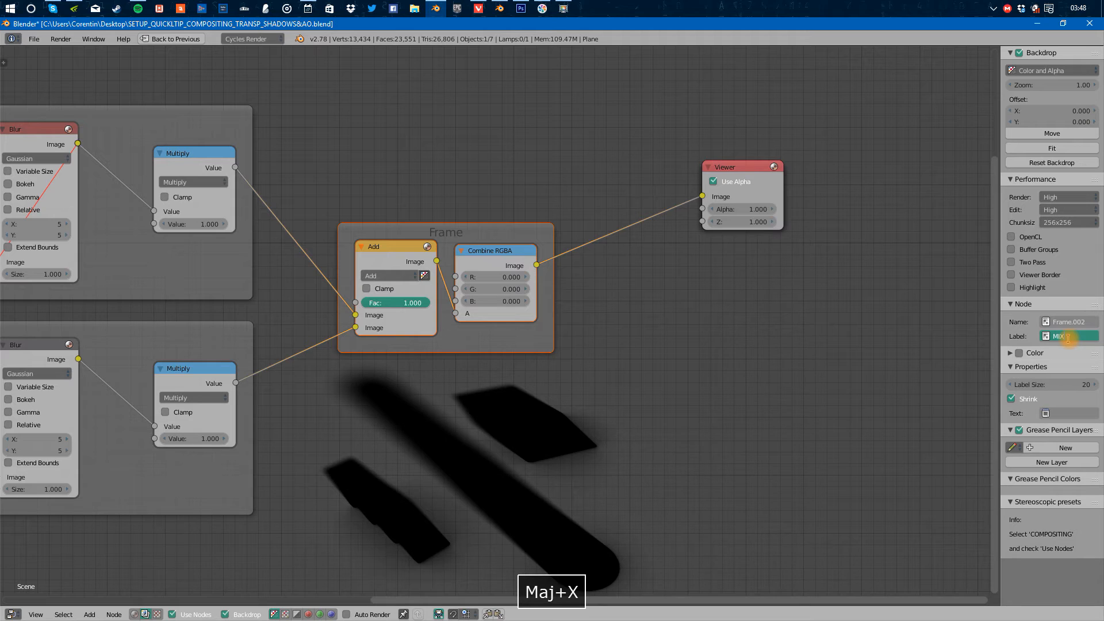
{"action": "key", "text": "Return"}
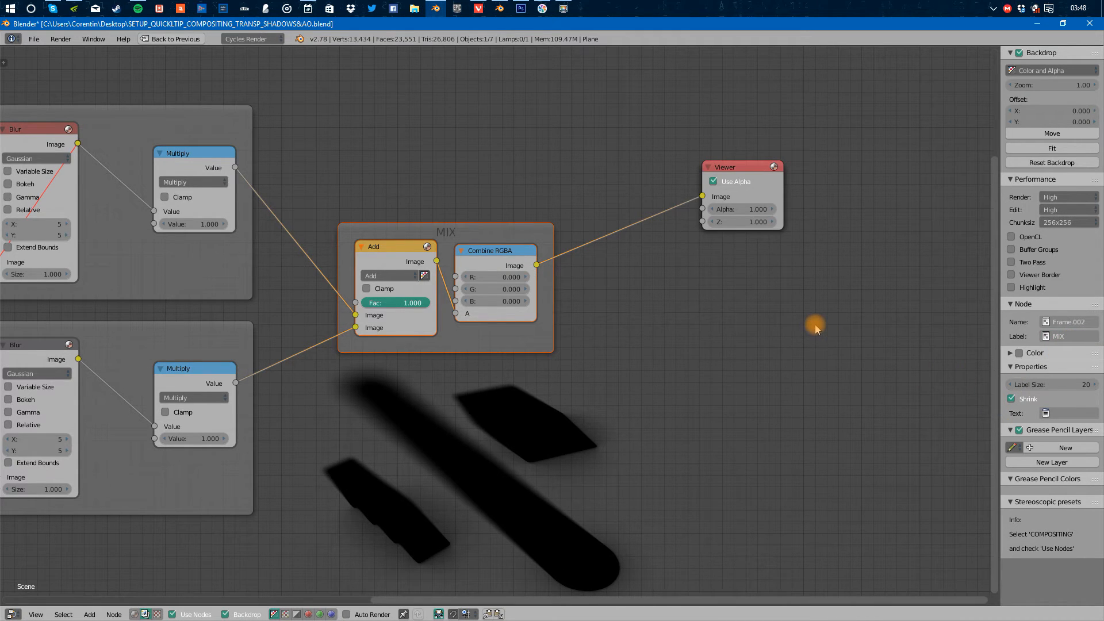
Compare the shadow result with the Viewer's Use Alpha off and on, leaving it enabled, and widen the Viewer node
{"action": "middle_click_drag", "start_coordinate": [739, 209], "coordinate": [670, 255]}
{"action": "left_click", "coordinate": [661, 227]}
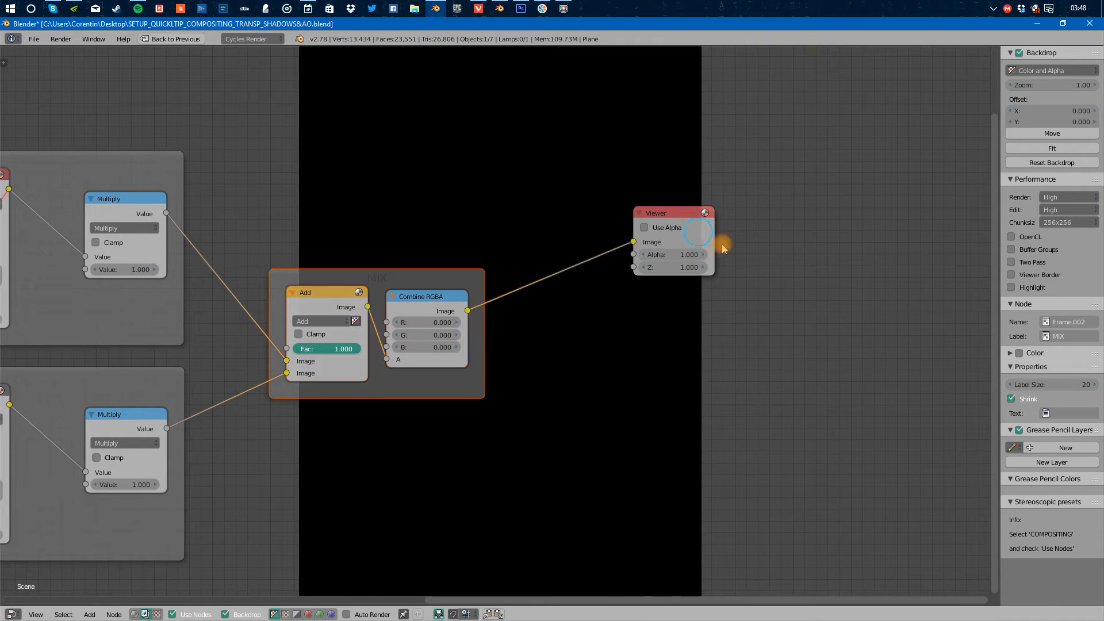
{"action": "left_click", "coordinate": [667, 221]}
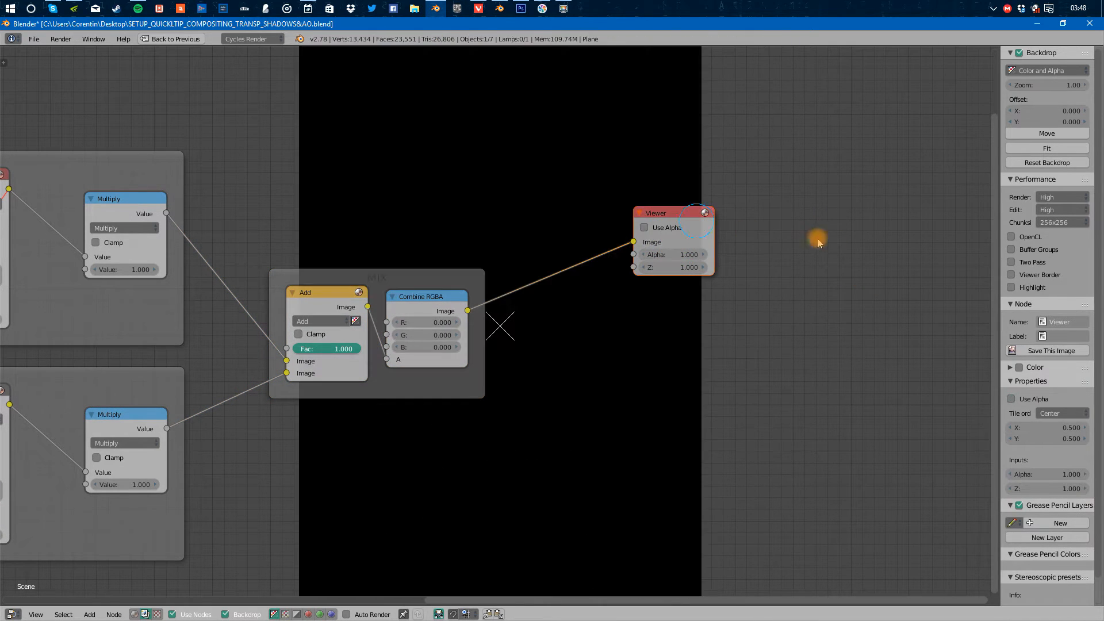
{"action": "left_click", "coordinate": [667, 227]}
{"action": "left_click_drag", "start_coordinate": [683, 215], "coordinate": [709, 215]}
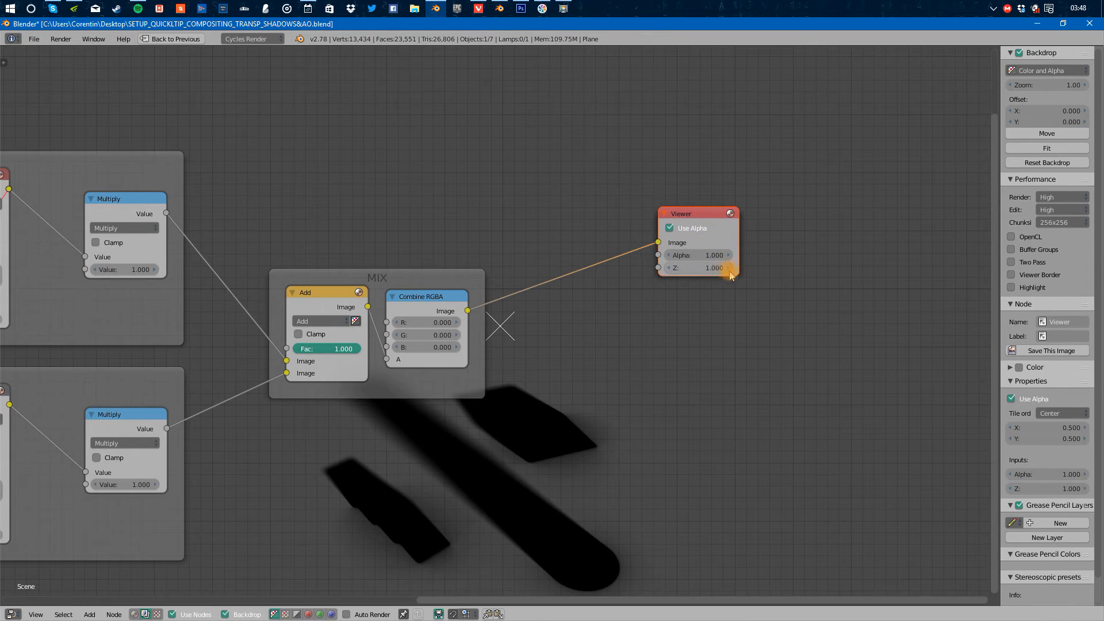
{"action": "left_click_drag", "start_coordinate": [739, 275], "coordinate": [832, 294]}
{"action": "left_click", "coordinate": [669, 228]}
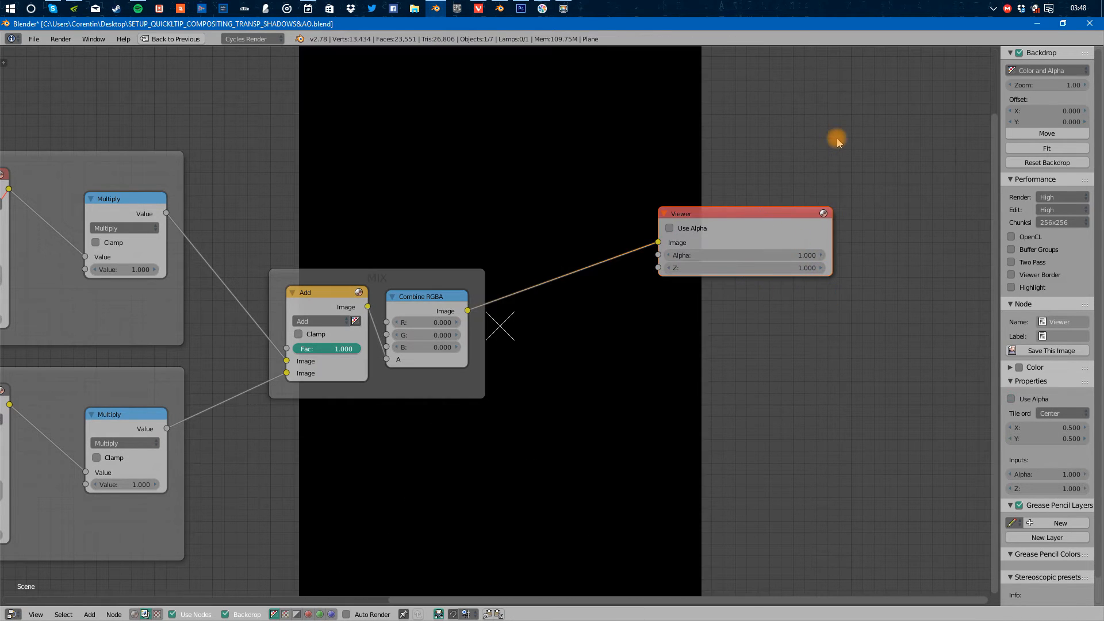
{"action": "left_click", "coordinate": [670, 227]}
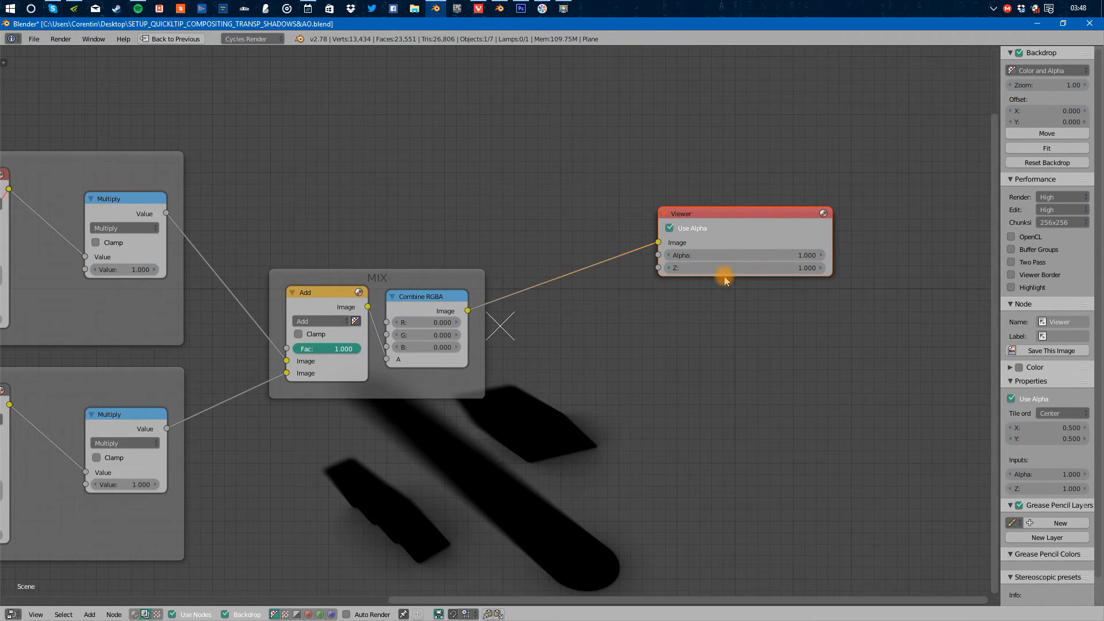
Move the Viewer node well away from the MIX frame to free space for another node
{"action": "left_click", "coordinate": [758, 225]}
{"action": "left_click", "coordinate": [766, 226]}
{"action": "left_click_drag", "start_coordinate": [770, 218], "coordinate": [908, 130]}
{"action": "middle_click_drag", "start_coordinate": [769, 412], "coordinate": [595, 476]}
{"action": "scroll", "coordinate": [643, 397], "scroll_direction": "down", "scroll_amount": 3}
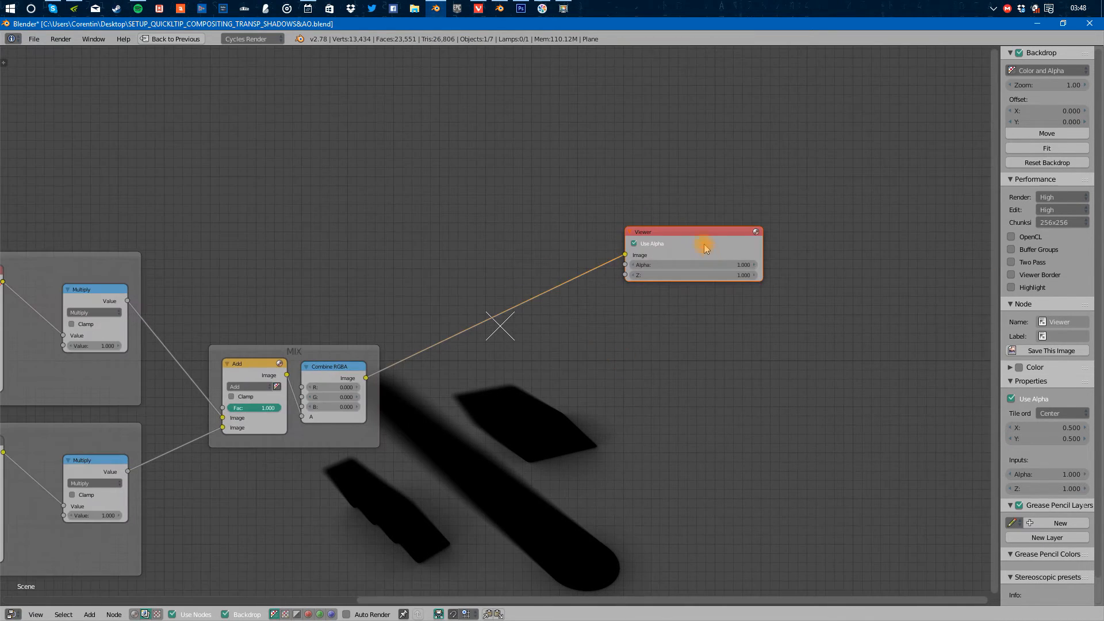
{"action": "left_click_drag", "start_coordinate": [709, 230], "coordinate": [757, 203]}
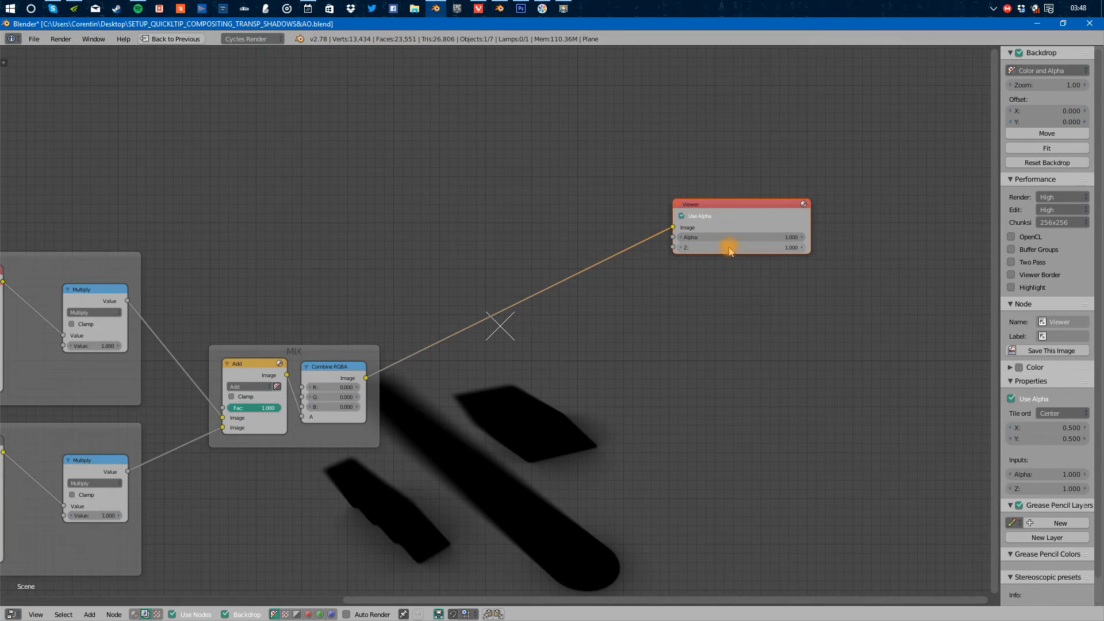
Add a Mix node on the link between the MIX frame's Combine RGBA output and the Viewer
{"action": "middle_click_drag", "start_coordinate": [633, 275], "coordinate": [757, 256]}
{"action": "scroll", "coordinate": [754, 259], "scroll_direction": "down", "scroll_amount": 2}
{"action": "middle_click_drag", "start_coordinate": [652, 269], "coordinate": [638, 324]}
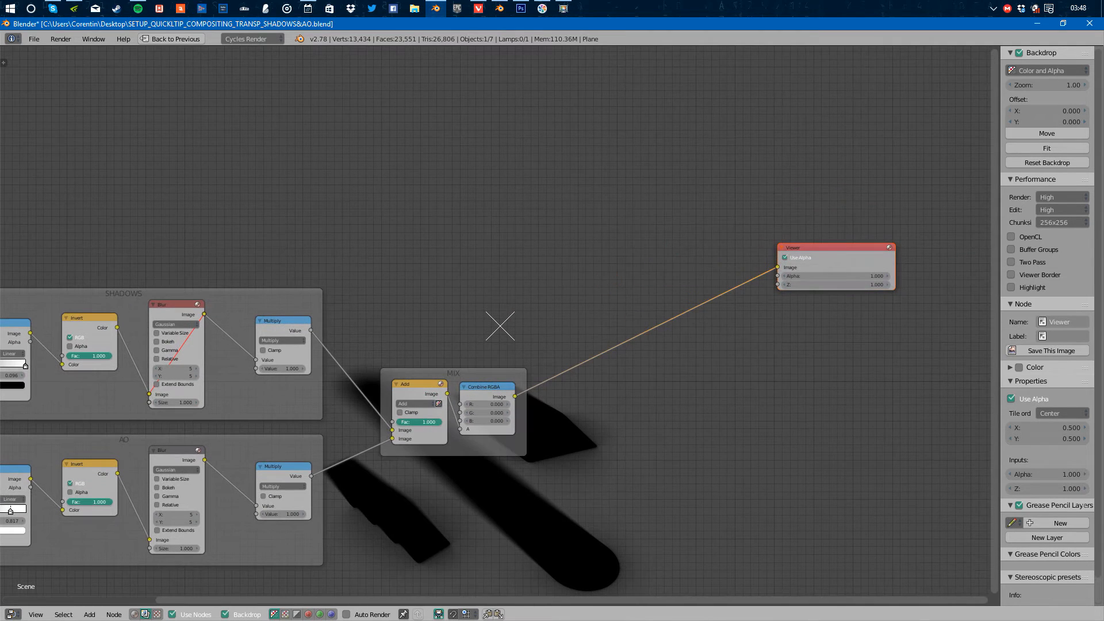
{"action": "key", "text": "alt+Tab"}
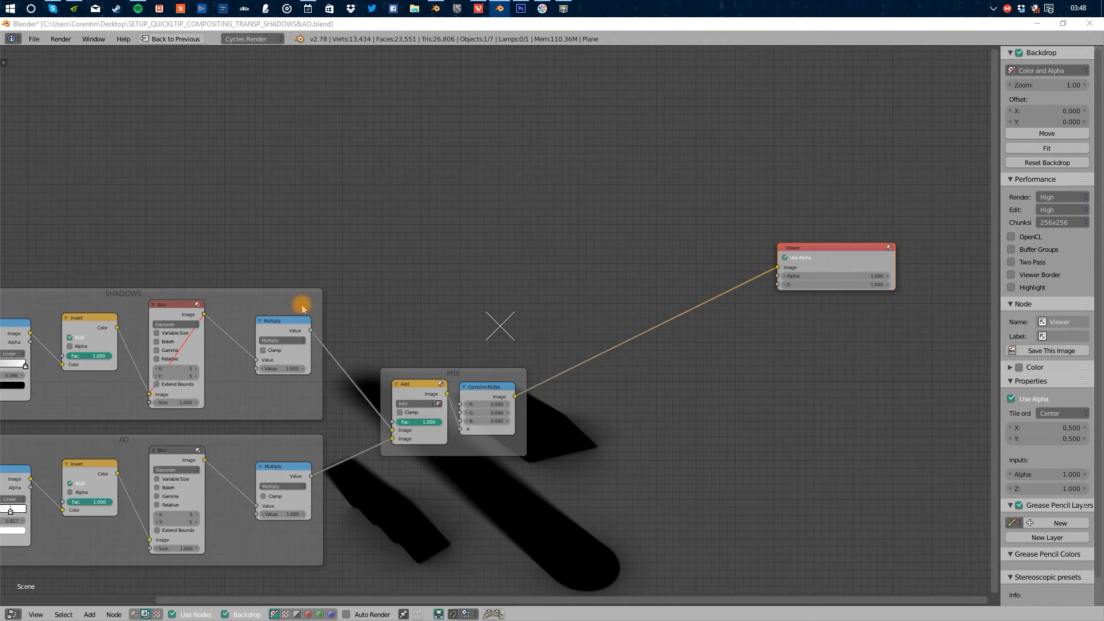
{"action": "middle_click_drag", "start_coordinate": [398, 295], "coordinate": [550, 284]}
{"action": "middle_click_drag", "start_coordinate": [246, 283], "coordinate": [362, 238]}
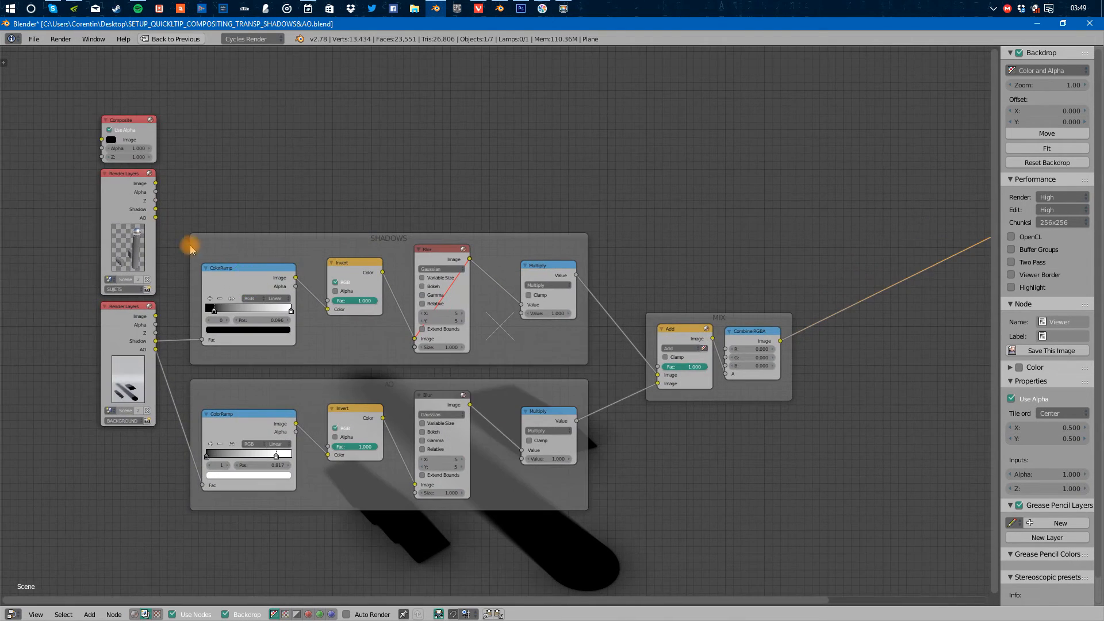
{"action": "left_click", "coordinate": [141, 220]}
{"action": "middle_click_drag", "start_coordinate": [543, 247], "coordinate": [379, 252]}
{"action": "key", "text": "shift+a"}
{"action": "left_click", "coordinate": [604, 227]}
{"action": "type", "text": "mi"}
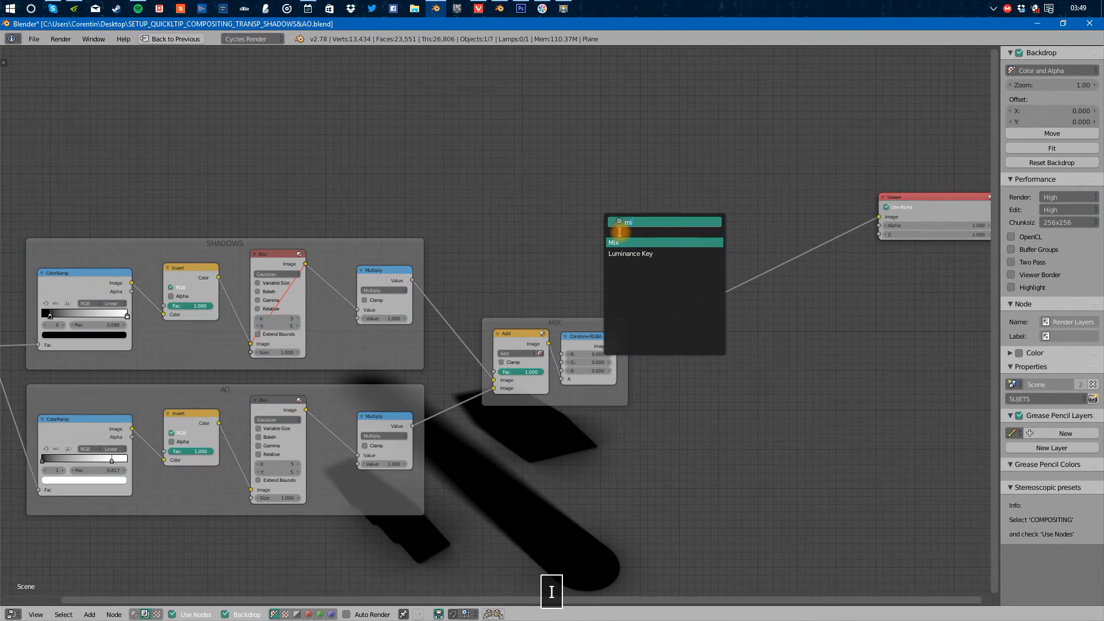
{"action": "key", "text": "Return"}
{"action": "left_click", "coordinate": [710, 253]}
Connect the Image output of the SUJETS Render Layers node to the second image input of the new Mix node
{"action": "middle_click_drag", "start_coordinate": [603, 306], "coordinate": [938, 331]}
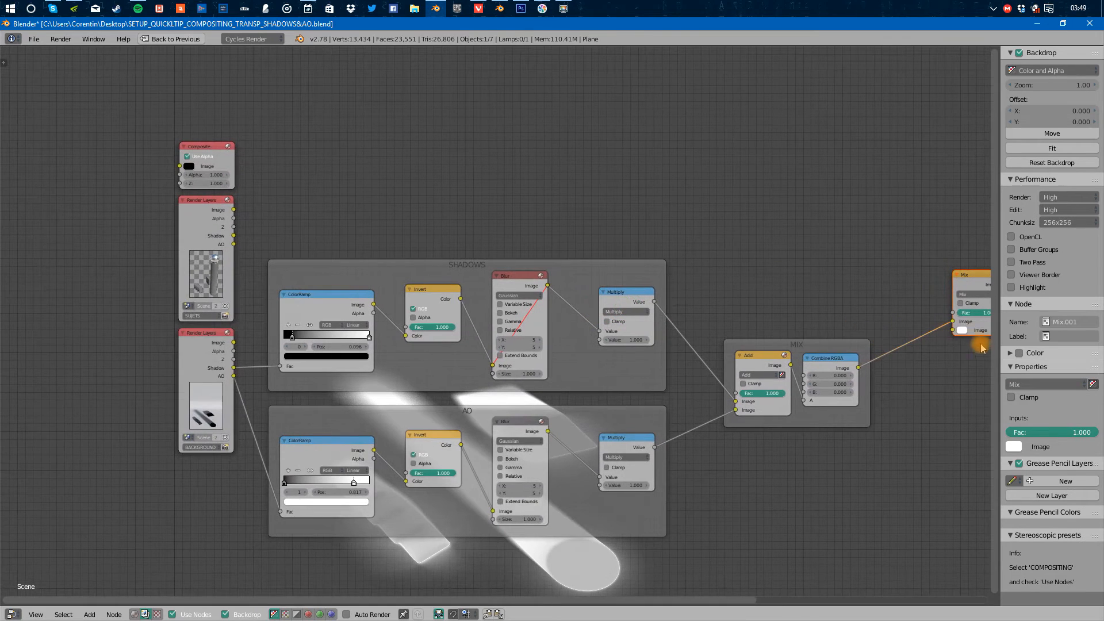
{"action": "left_click_drag", "start_coordinate": [955, 325], "coordinate": [233, 210]}
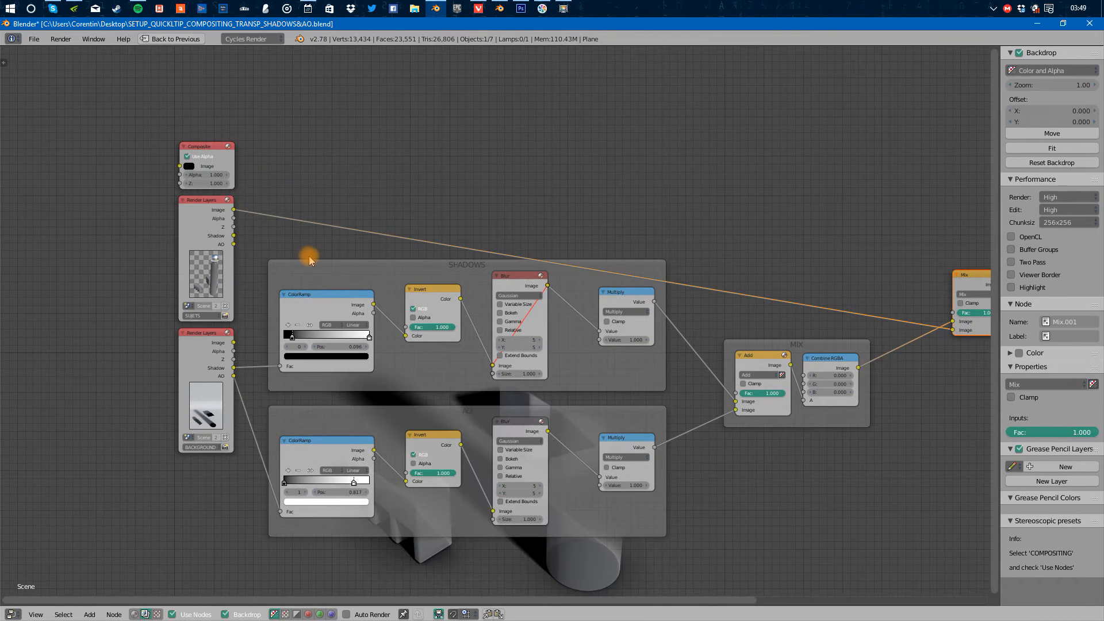
{"action": "middle_click_drag", "start_coordinate": [465, 334], "coordinate": [356, 229]}
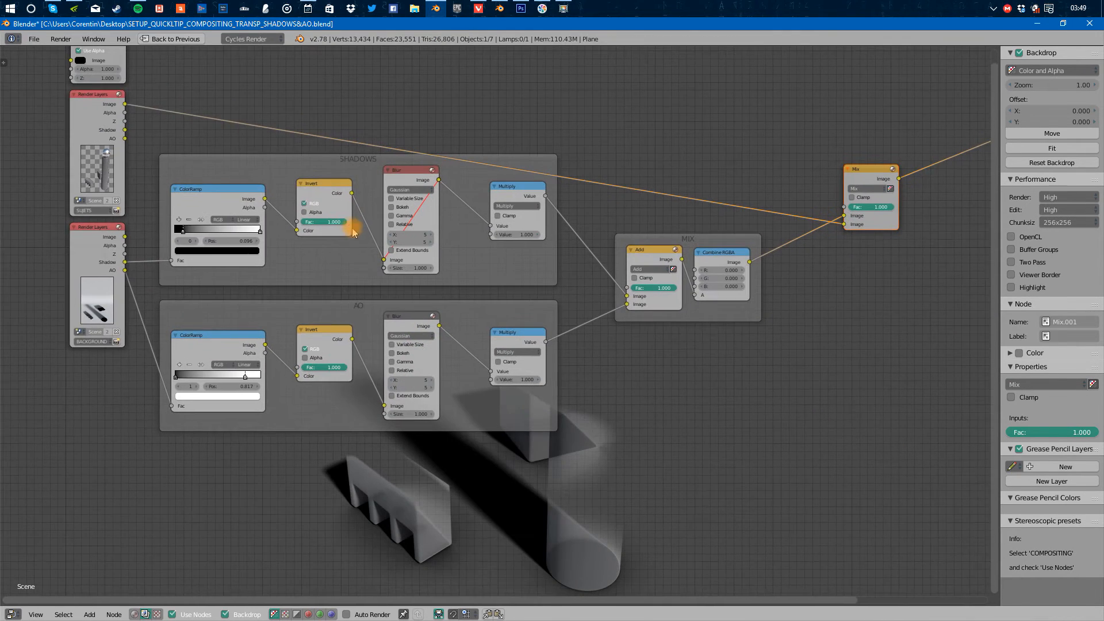
Preview the SUJETS Render Layers image in the Viewer and compare it with the new Mix node's output
{"action": "left_click", "coordinate": [92, 146]}
{"action": "left_click", "coordinate": [118, 201], "text": "ctrl+shift"}
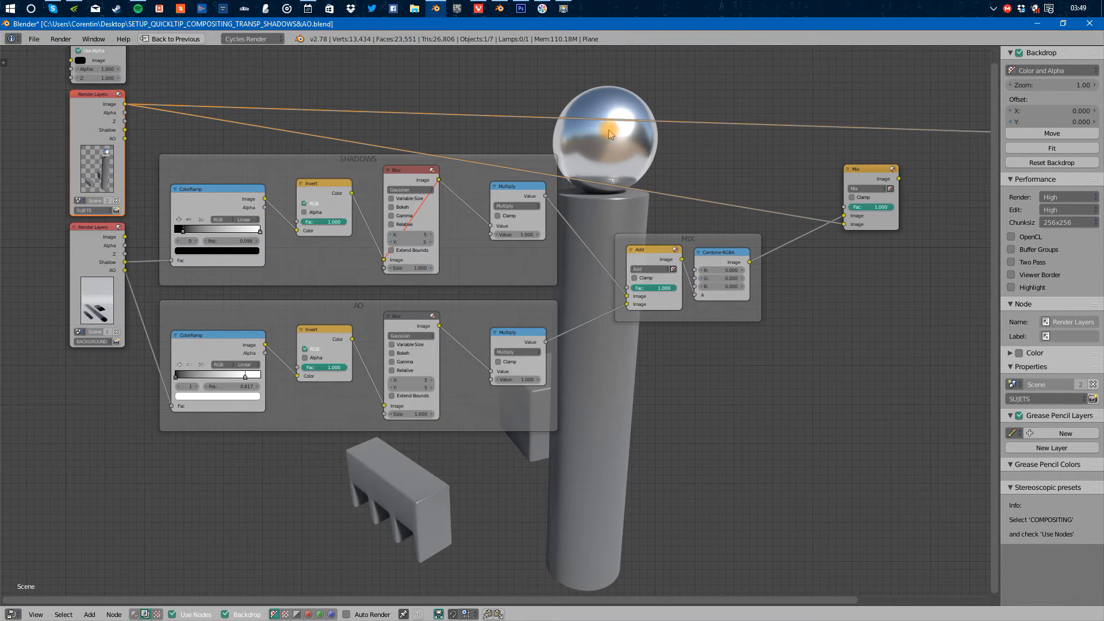
{"action": "left_click", "coordinate": [873, 176], "text": "ctrl+shift"}
Try the Add blend type on the new Mix node before the Viewer and delete that node
{"action": "middle_click_drag", "start_coordinate": [766, 284], "coordinate": [562, 278]}
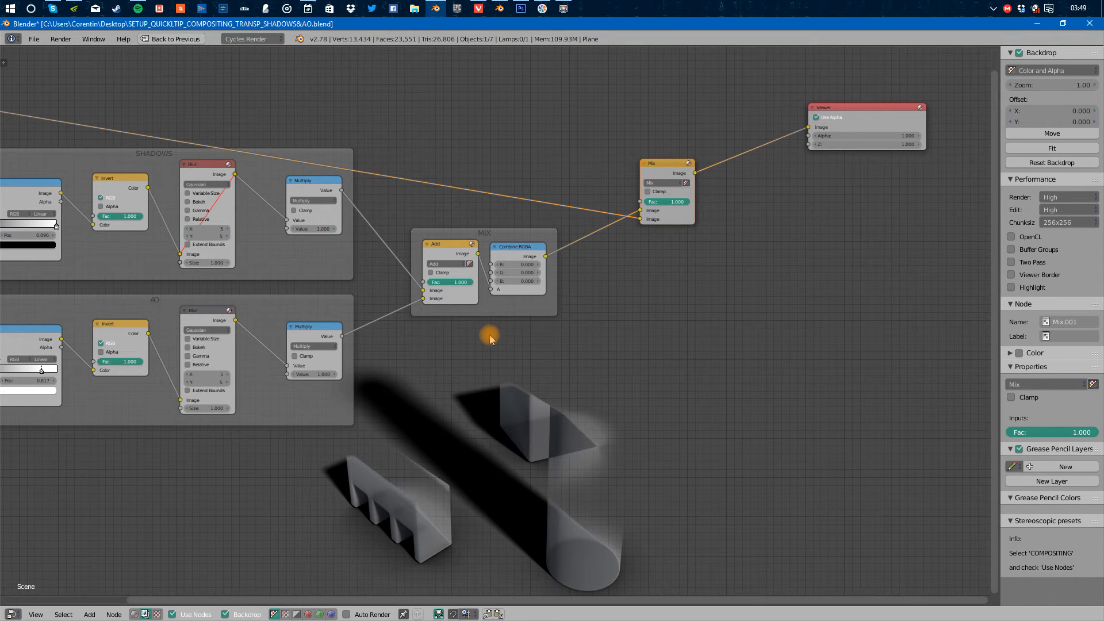
{"action": "left_click", "coordinate": [679, 183]}
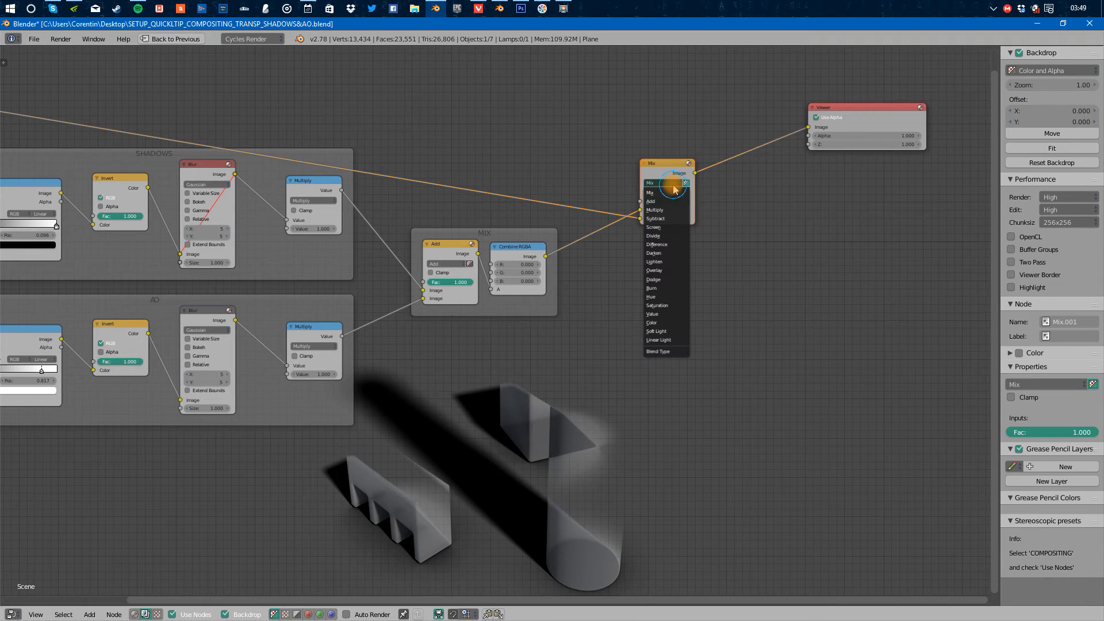
{"action": "left_click", "coordinate": [655, 202]}
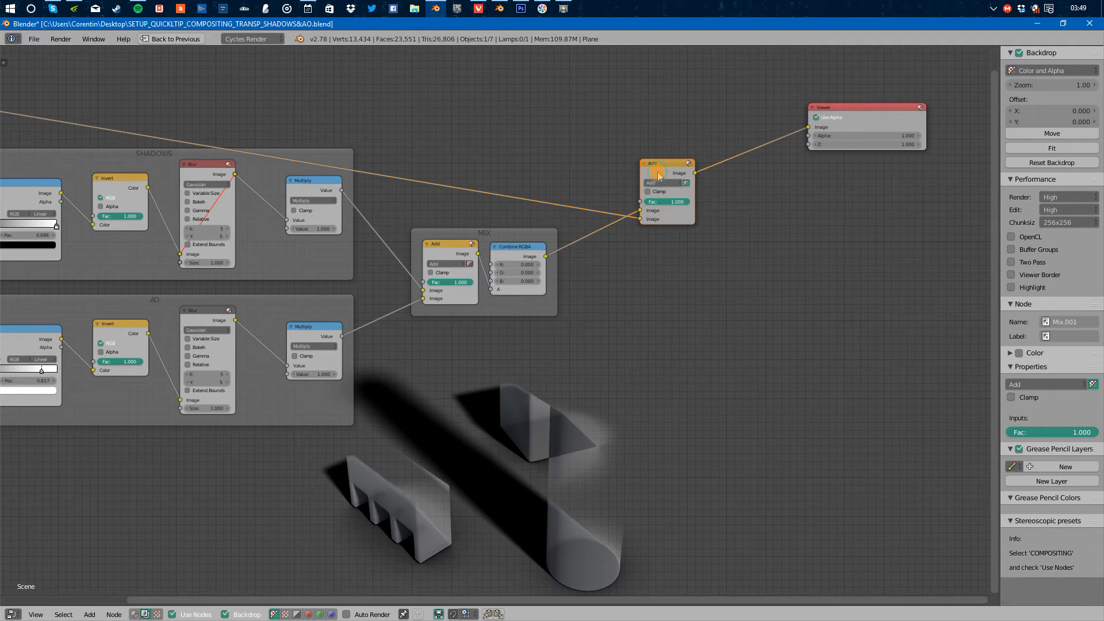
{"action": "key", "text": "Delete"}
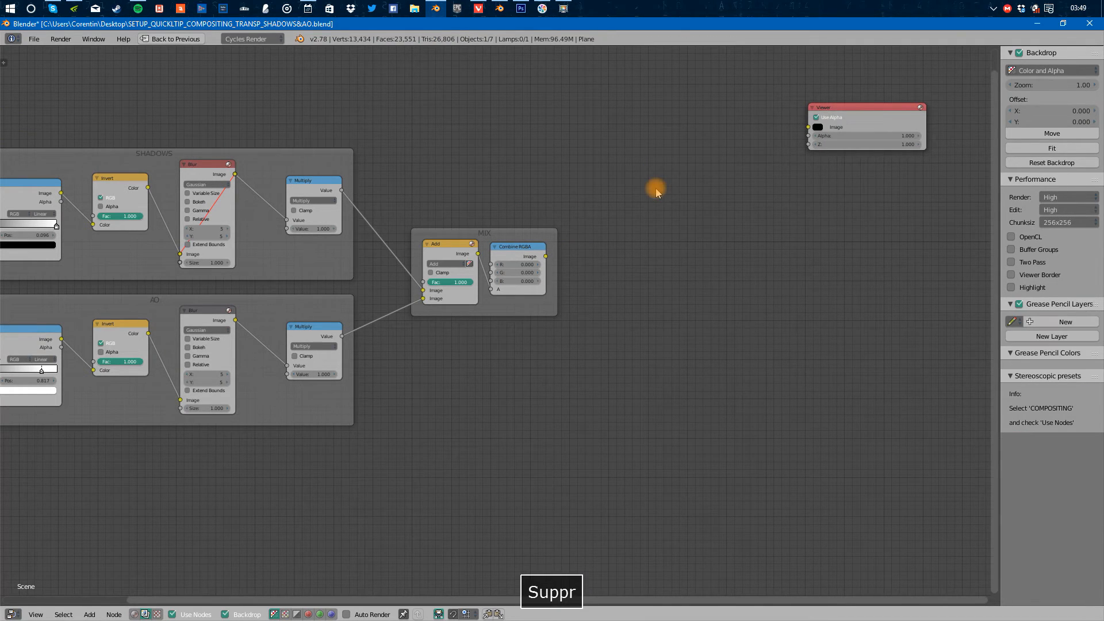
Add an Alpha Over node in the free space between the MIX frame and the Viewer
{"action": "middle_click_drag", "start_coordinate": [504, 256], "coordinate": [669, 233]}
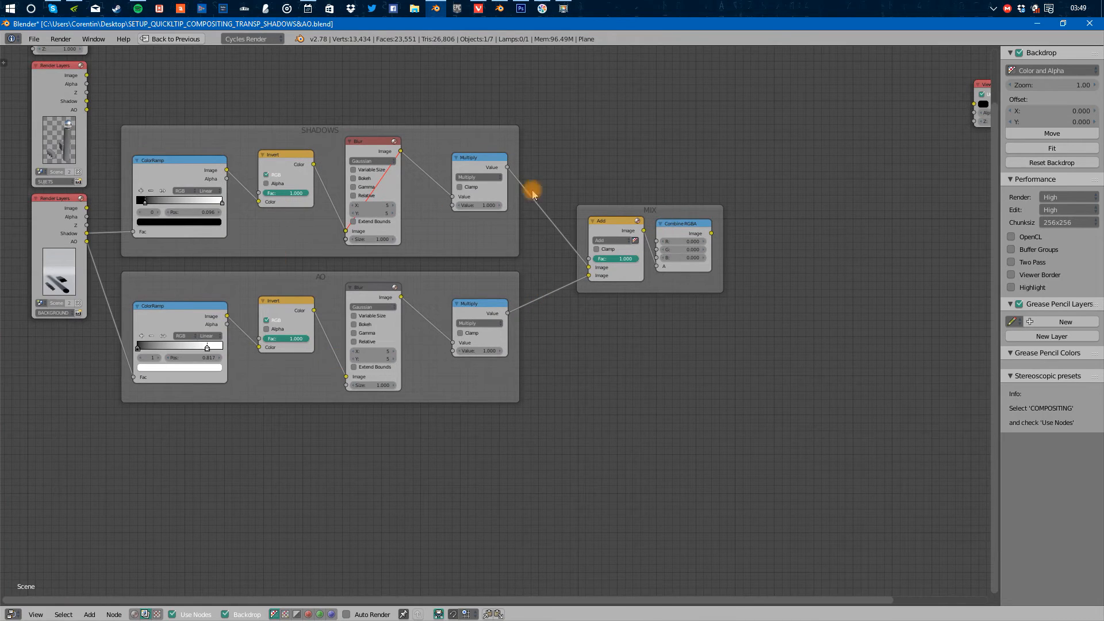
{"action": "middle_click_drag", "start_coordinate": [276, 118], "coordinate": [279, 176]}
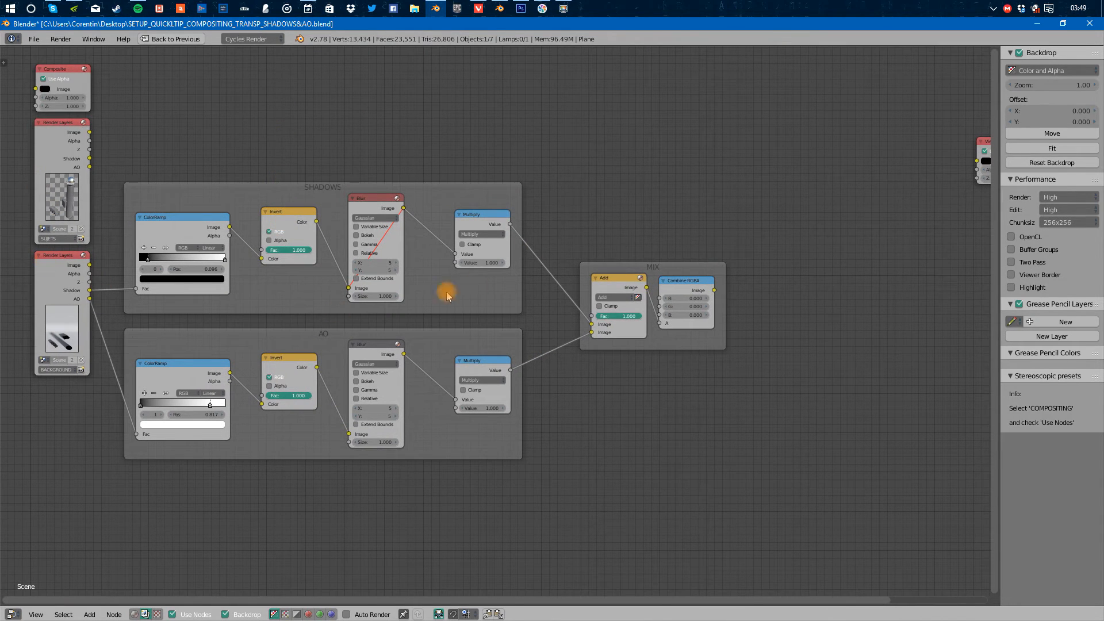
{"action": "left_click", "coordinate": [78, 185]}
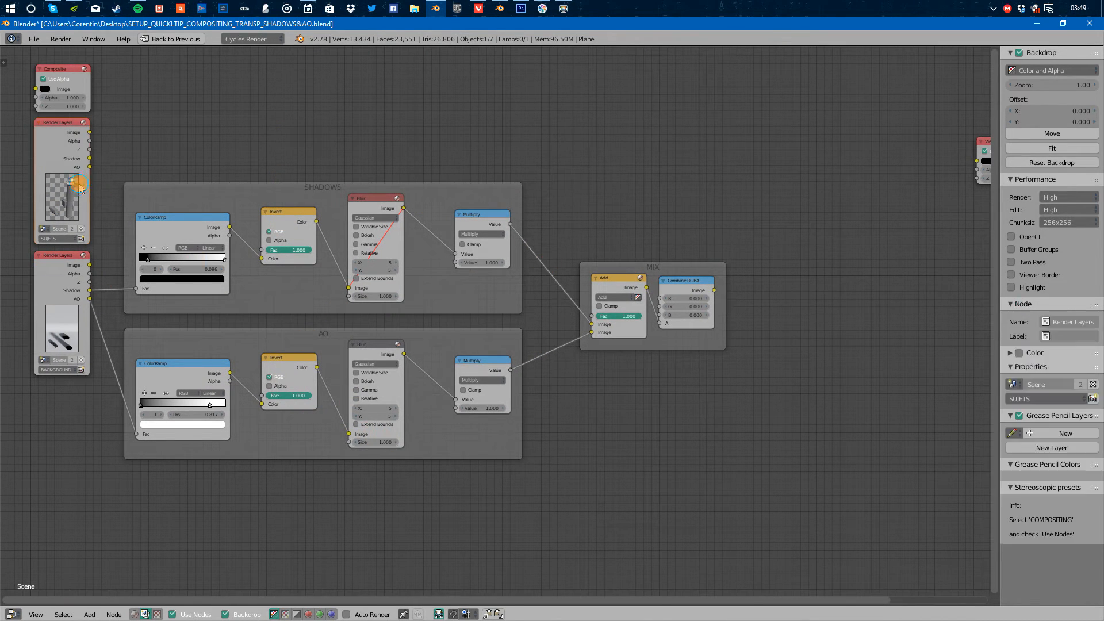
{"action": "middle_click_drag", "start_coordinate": [616, 276], "coordinate": [572, 275]}
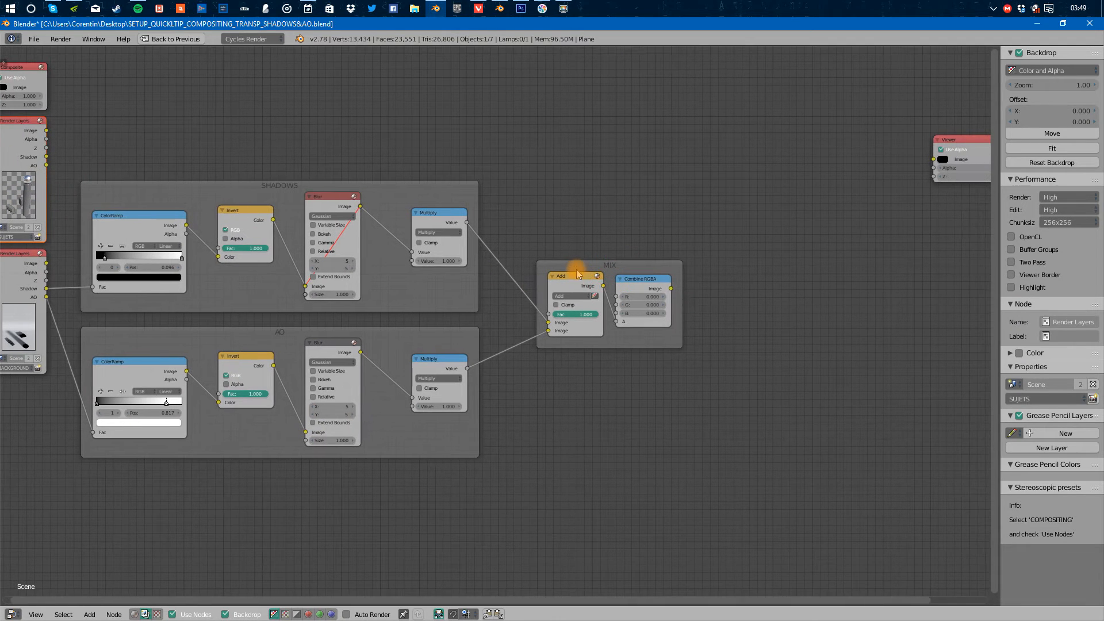
{"action": "key", "text": "shift+a"}
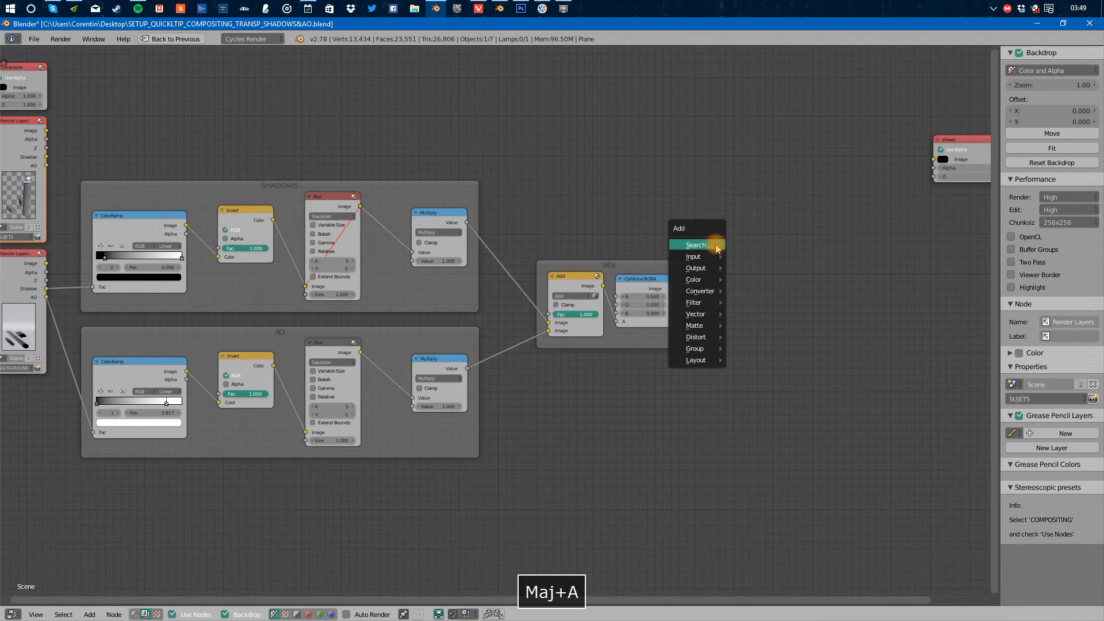
{"action": "left_click", "coordinate": [715, 246]}
{"action": "type", "text": "alp"}
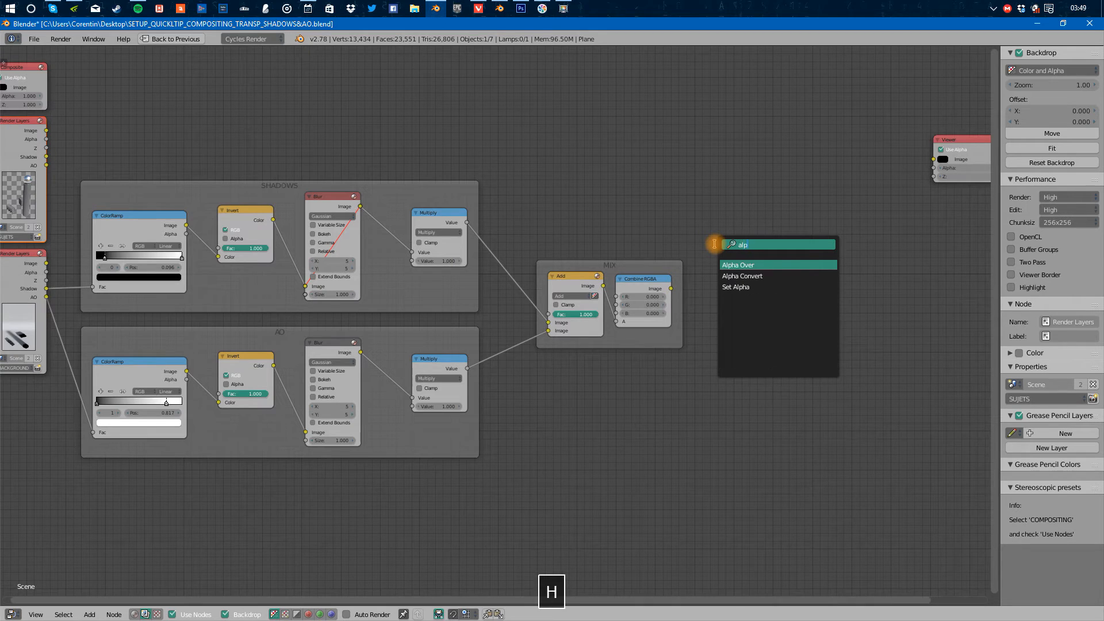
{"action": "type", "text": "ha"}
{"action": "key", "text": "Return"}
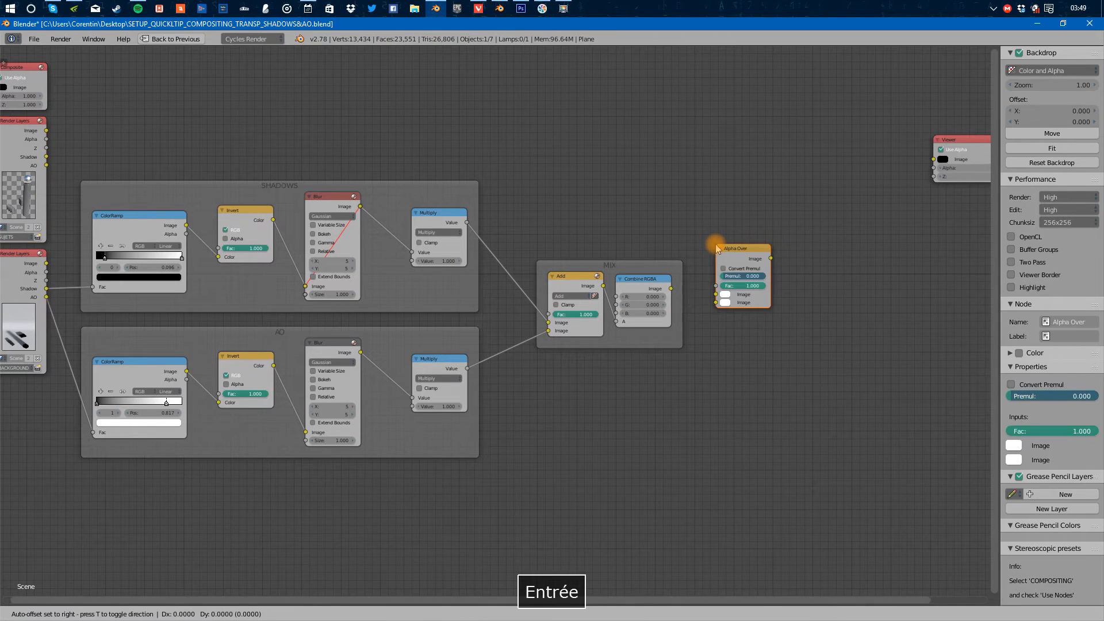
{"action": "left_click", "coordinate": [766, 259]}
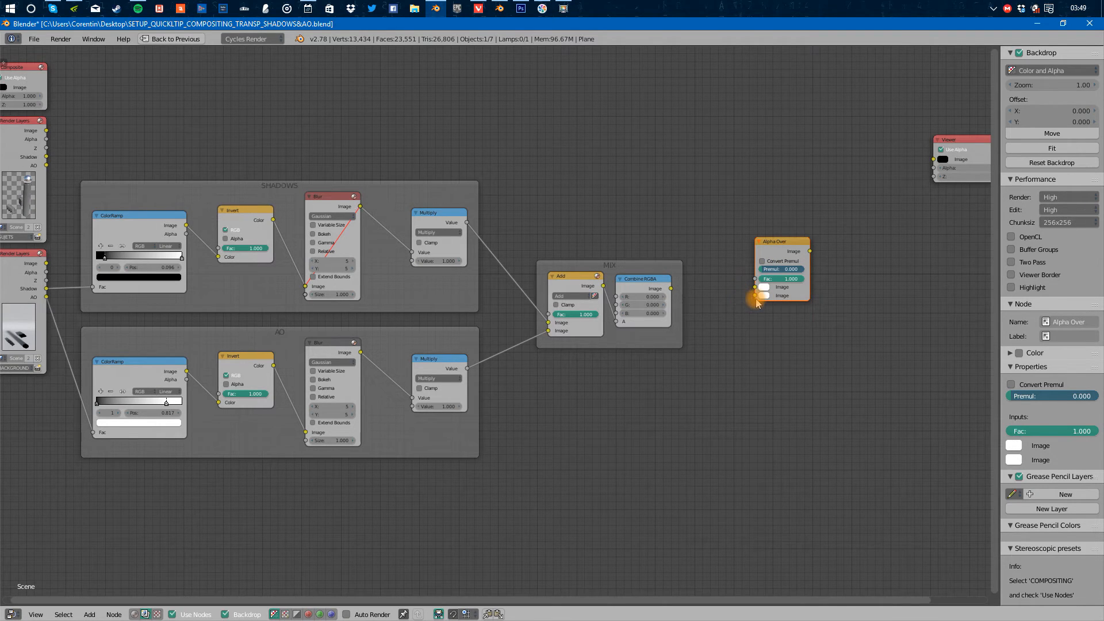
Connect the Combine RGBA output to the Alpha Over node's first image input and the Alpha Over output to the Viewer's Image input
{"action": "left_click_drag", "start_coordinate": [756, 296], "coordinate": [674, 288]}
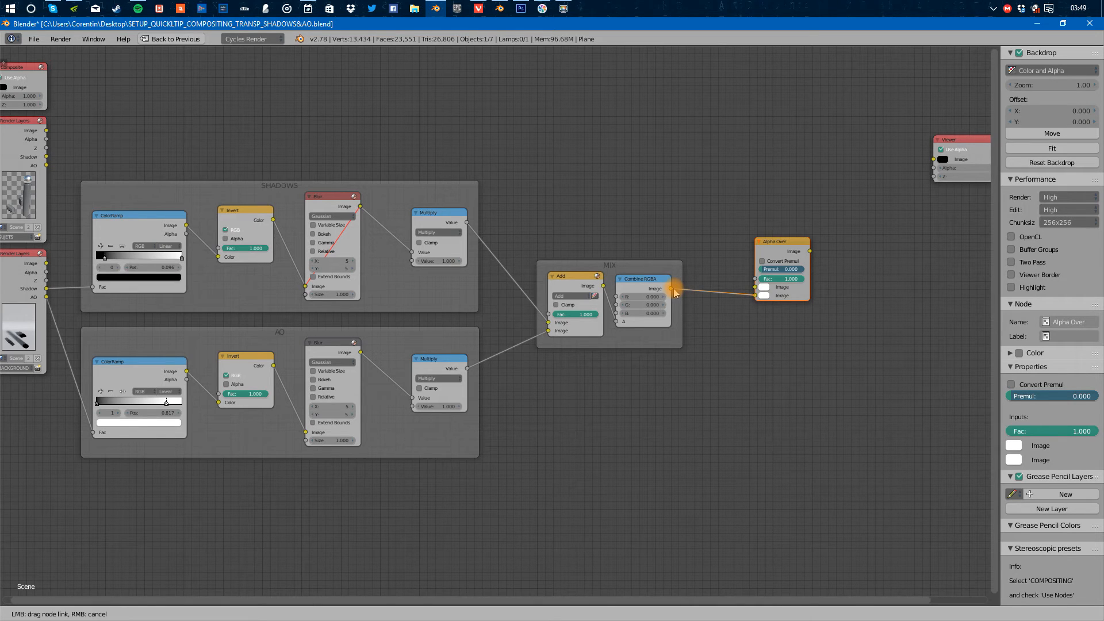
{"action": "left_click_drag", "start_coordinate": [674, 288], "coordinate": [760, 365]}
{"action": "left_click_drag", "start_coordinate": [754, 288], "coordinate": [671, 289]}
{"action": "left_click_drag", "start_coordinate": [780, 256], "coordinate": [935, 162]}
Connect the SUJETS Render Layers Image output to the Alpha Over node's second image input
{"action": "middle_click_drag", "start_coordinate": [737, 291], "coordinate": [786, 337]}
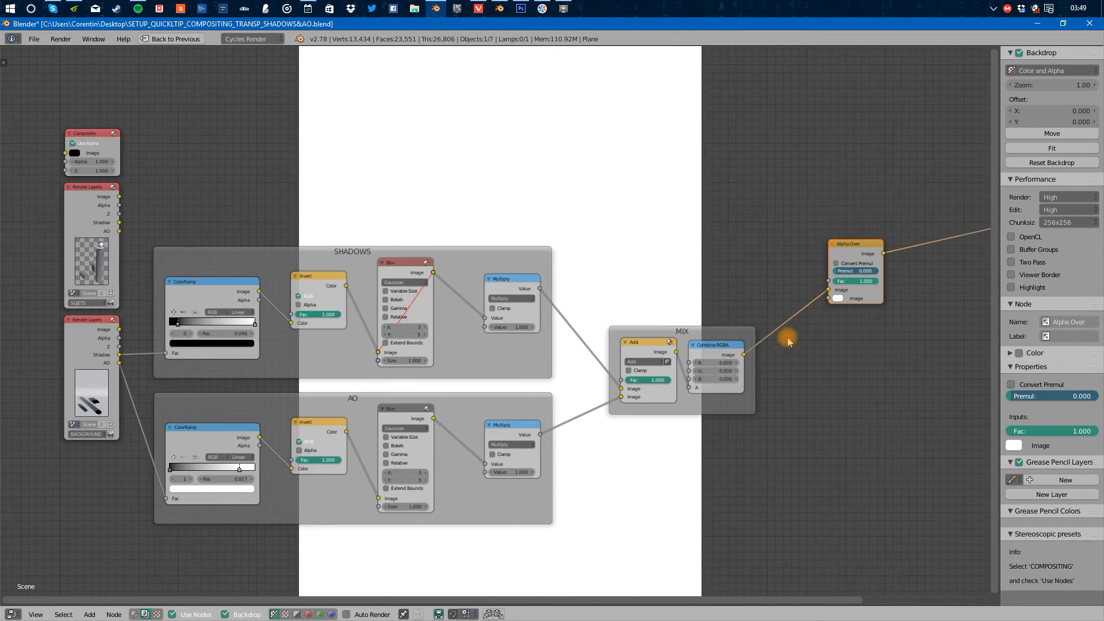
{"action": "left_click_drag", "start_coordinate": [828, 298], "coordinate": [121, 197]}
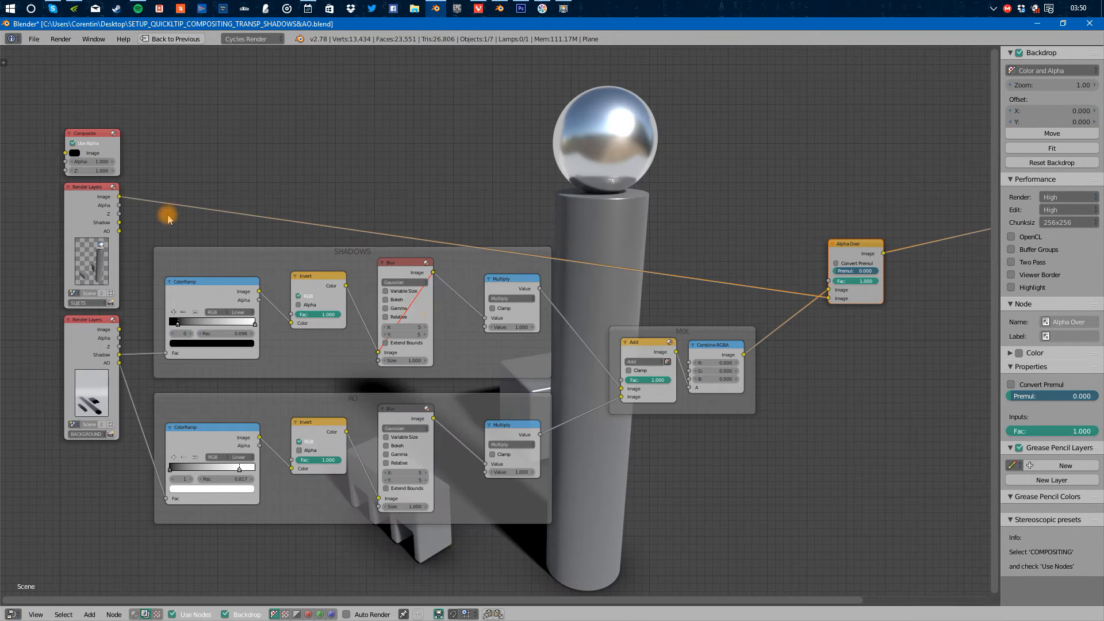
{"action": "middle_click_drag", "start_coordinate": [729, 394], "coordinate": [465, 234]}
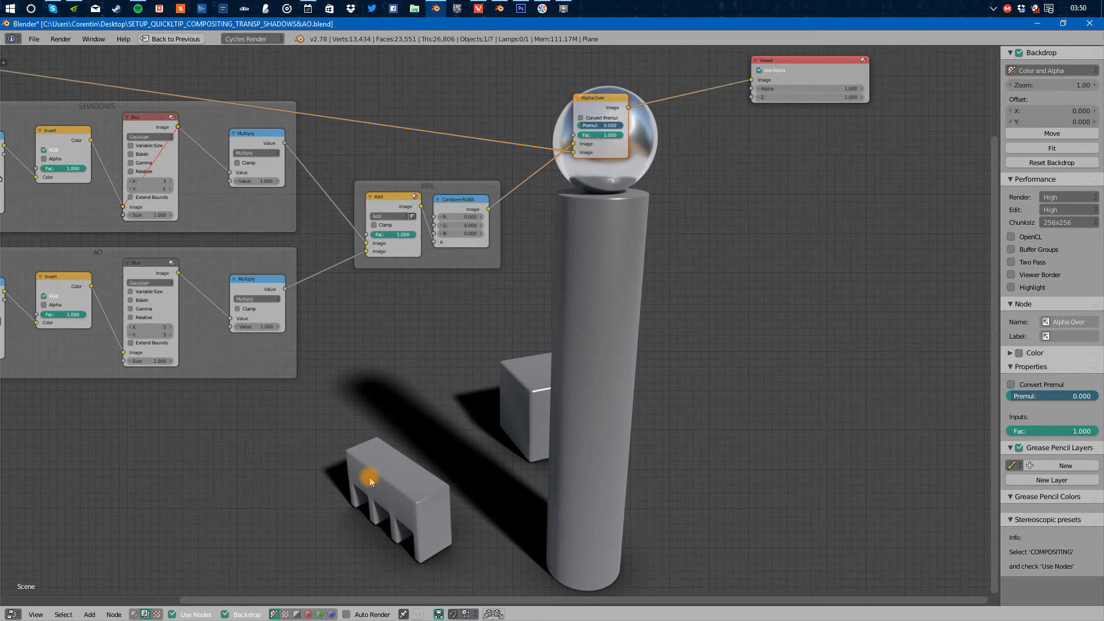
{"action": "middle_click_drag", "start_coordinate": [365, 476], "coordinate": [451, 436]}
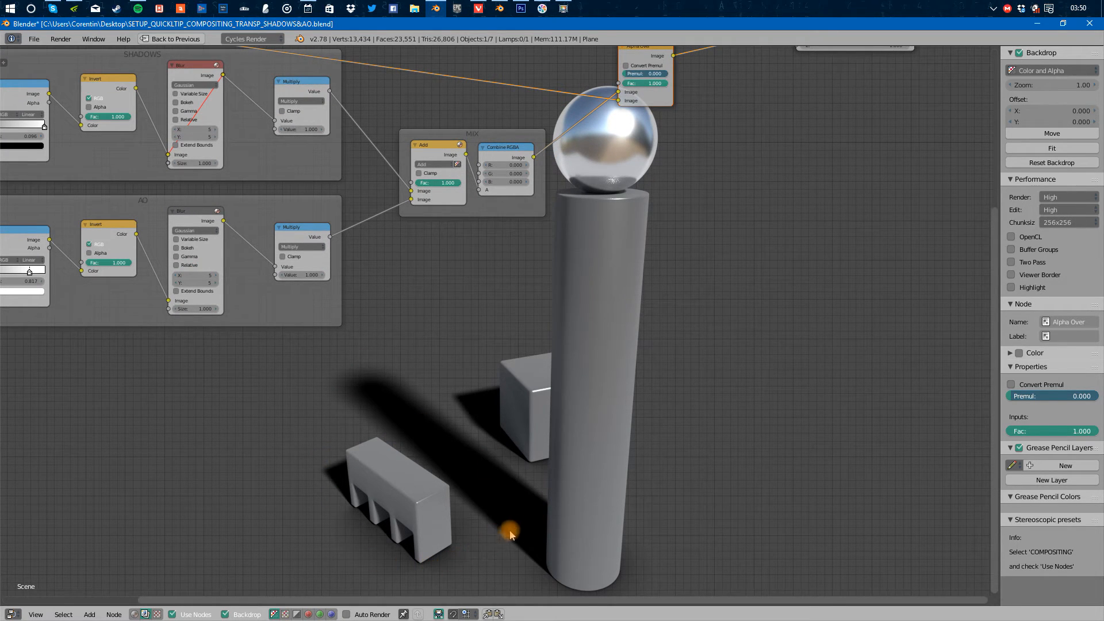
Shift the backdrop to an offset of about X 485 and Y 38, and move the Alpha Over node farther from the MIX frame
{"action": "middle_click_drag", "start_coordinate": [562, 506], "coordinate": [792, 491], "text": "alt"}
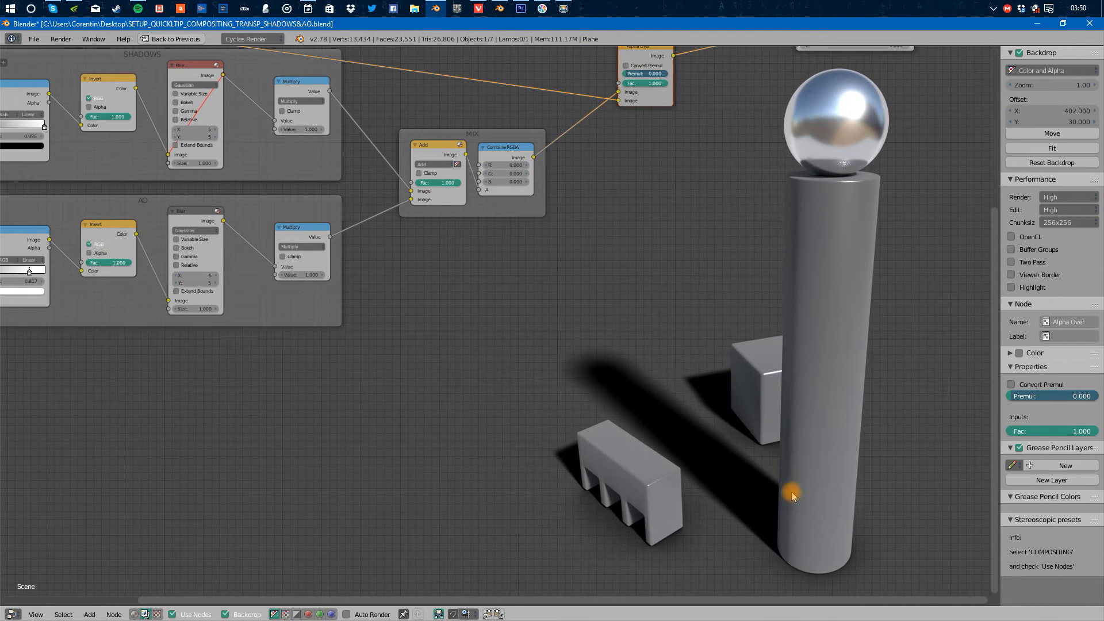
{"action": "middle_click_drag", "start_coordinate": [594, 451], "coordinate": [719, 455], "text": "alt"}
{"action": "middle_click_drag", "start_coordinate": [548, 367], "coordinate": [473, 507]}
{"action": "middle_click_drag", "start_coordinate": [512, 330], "coordinate": [573, 342]}
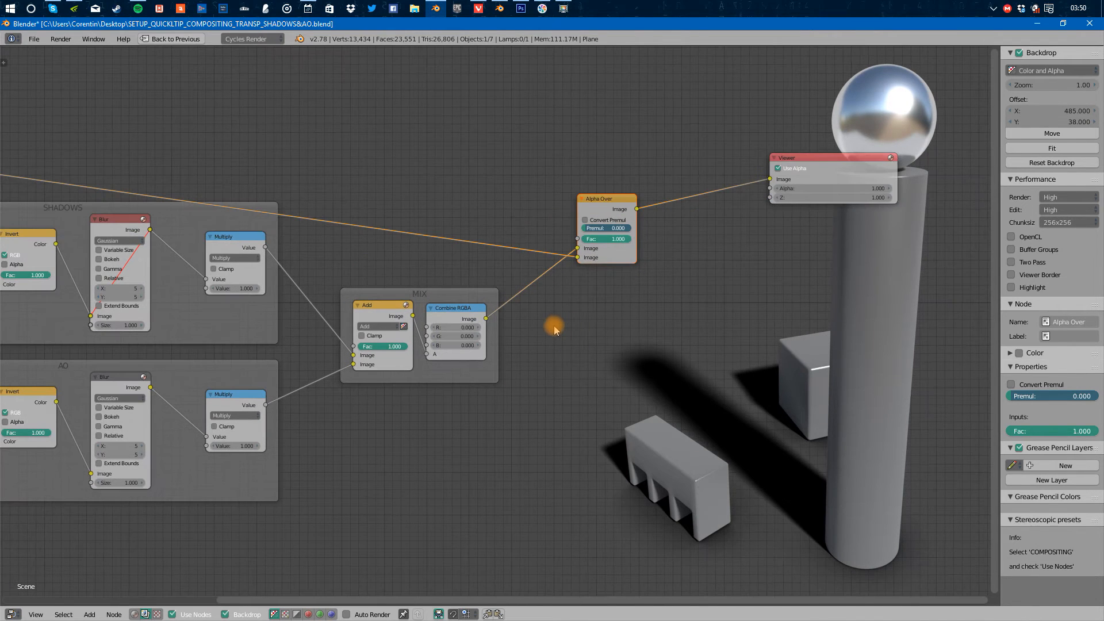
{"action": "scroll", "coordinate": [614, 313], "scroll_direction": "up", "scroll_amount": 1}
{"action": "left_click_drag", "start_coordinate": [613, 244], "coordinate": [704, 124]}
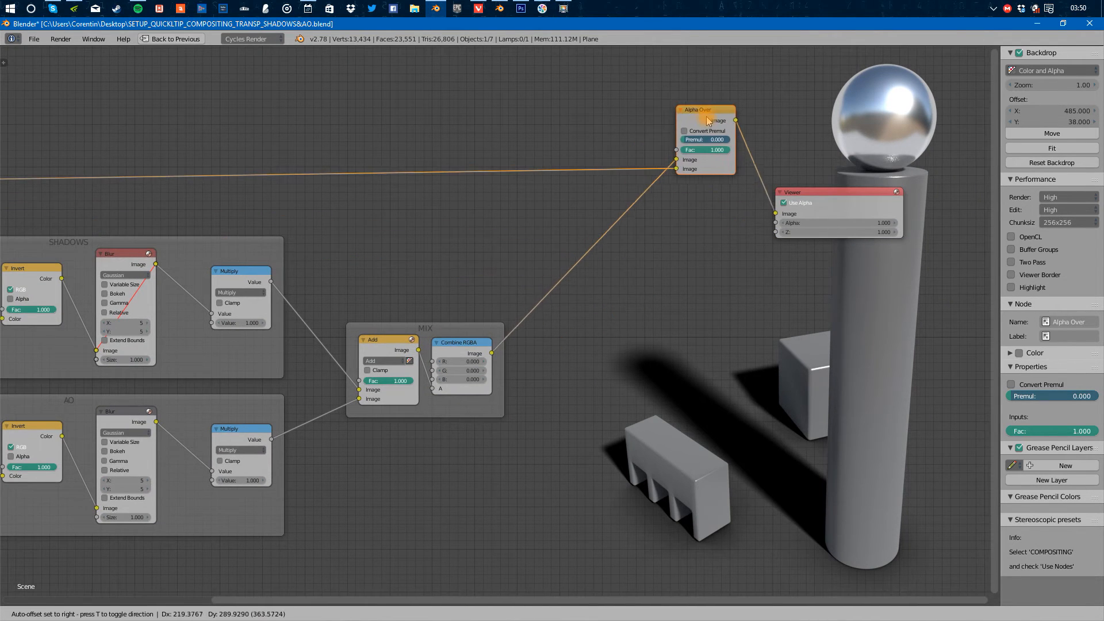
Insert a Mix node on the SUJETS Image link and connect the SUJETS Shadow output to its second image input
{"action": "key", "text": "Home"}
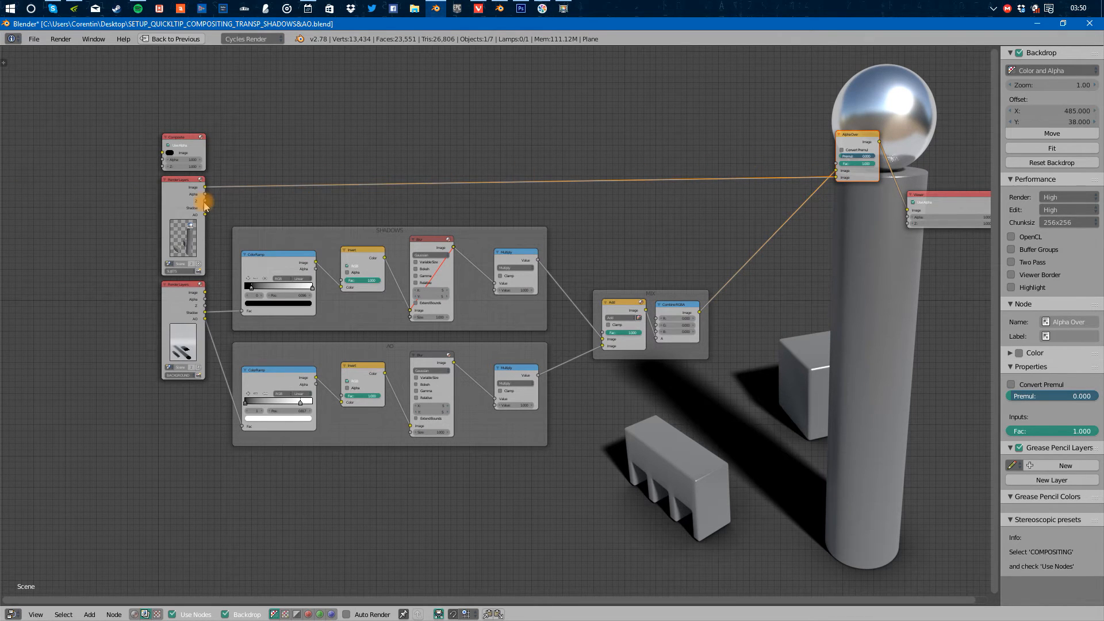
{"action": "scroll", "coordinate": [193, 209], "scroll_direction": "up", "scroll_amount": 2}
{"action": "left_click", "coordinate": [194, 211]}
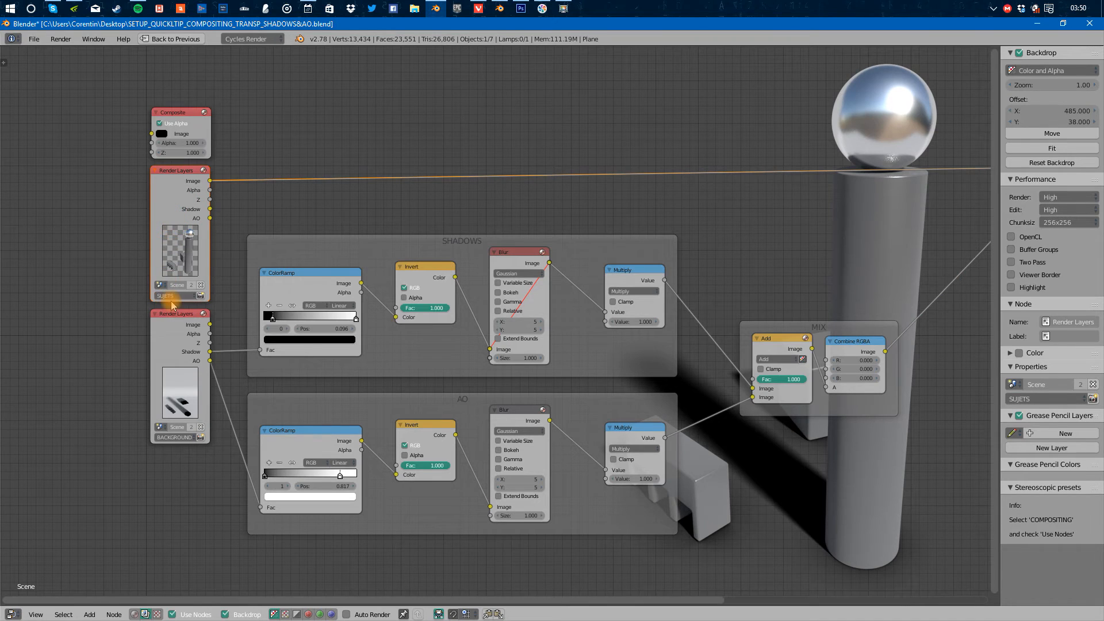
{"action": "key", "text": "shift+a"}
{"action": "type", "text": "mi"}
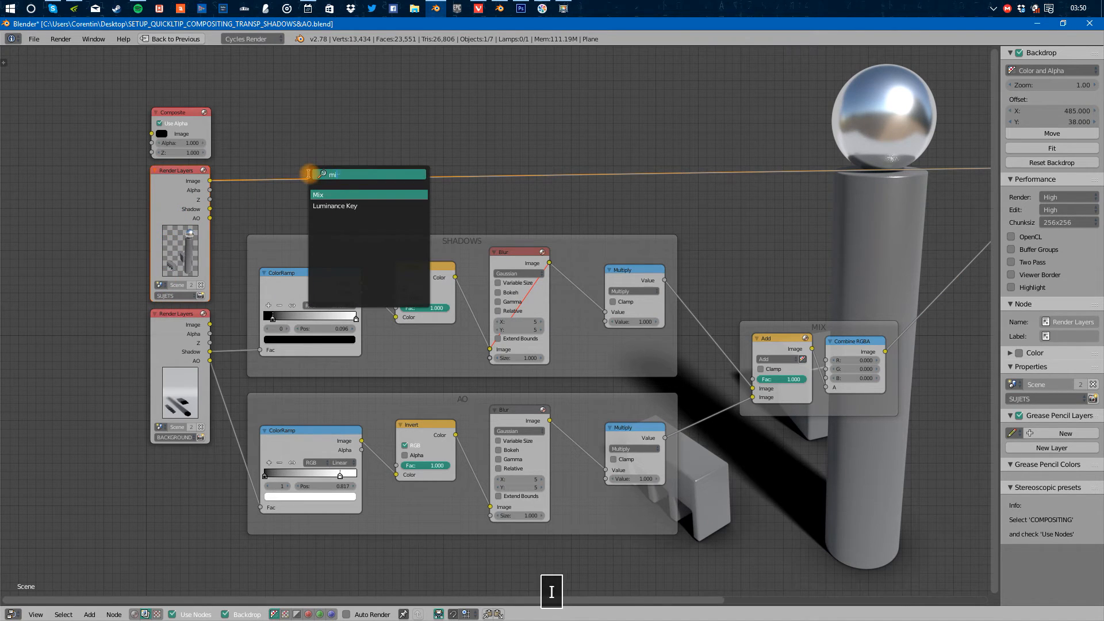
{"action": "key", "text": "Return"}
{"action": "left_click_drag", "start_coordinate": [362, 193], "coordinate": [210, 208]}
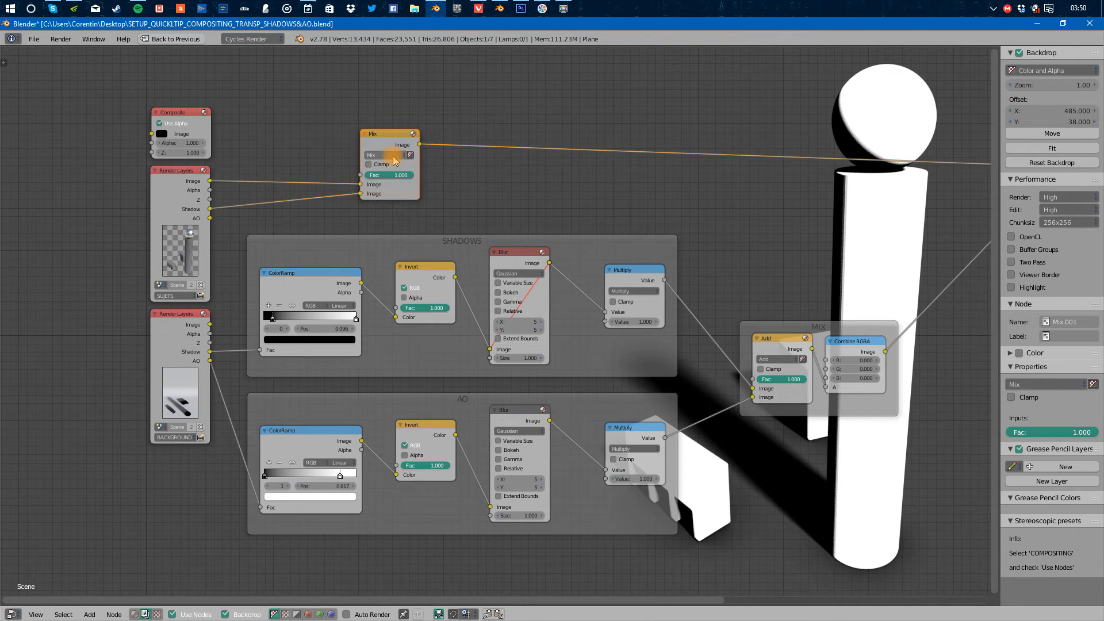
Set the new Mix node's blend type to Multiply and move it closer to the SUJETS Render Layers node
{"action": "left_click", "coordinate": [394, 155]}
{"action": "left_click", "coordinate": [385, 178]}
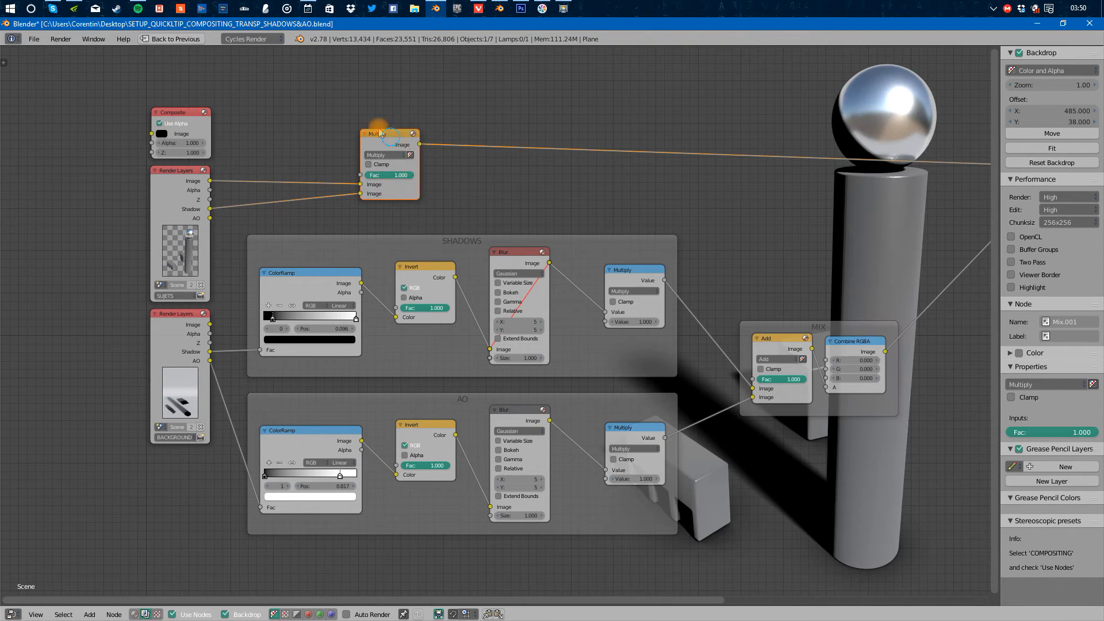
{"action": "left_click_drag", "start_coordinate": [389, 137], "coordinate": [344, 106]}
Duplicate the Multiply node onto the link to Alpha Over and connect the SUJETS AO output to its second image input
{"action": "key", "text": "shift+d"}
{"action": "left_click", "coordinate": [554, 183]}
{"action": "left_click_drag", "start_coordinate": [521, 186], "coordinate": [210, 218]}
Align the AO Multiply node with the Shadow Multiply node and set the Shadow one's Fac to 0.5
{"action": "scroll", "coordinate": [440, 182], "scroll_direction": "down", "scroll_amount": 2, "text": "ctrl"}
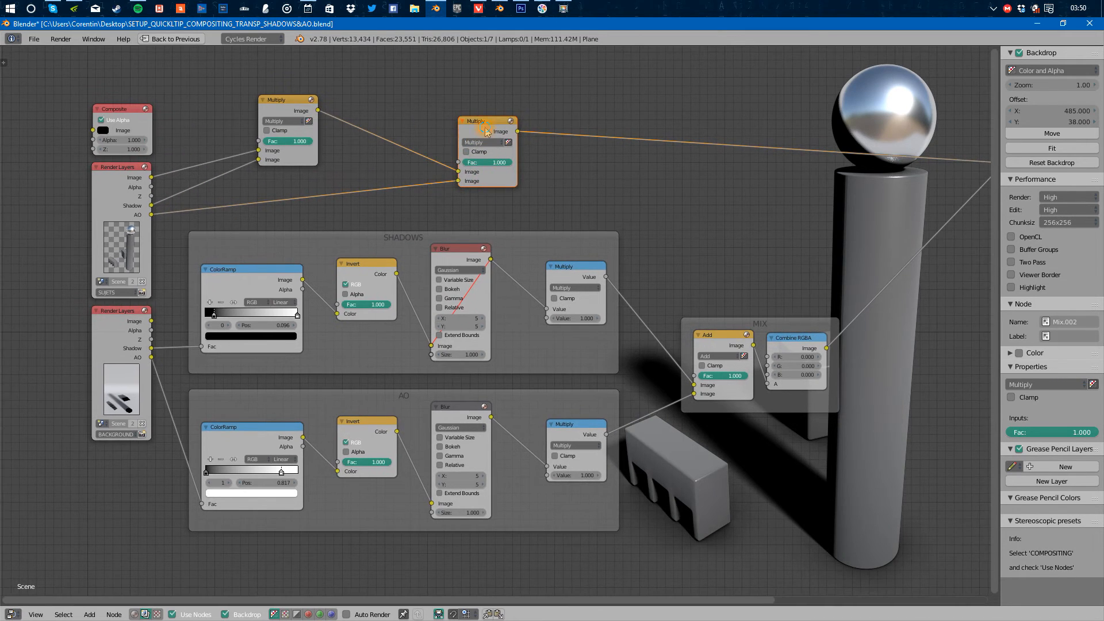
{"action": "left_click_drag", "start_coordinate": [486, 131], "coordinate": [486, 110]}
{"action": "type", "text": ".5"}
{"action": "key", "text": "Return"}
Examine the node tree from the SUJETS Shadow and AO passes through the Multiply nodes to Alpha Over
{"action": "scroll", "coordinate": [506, 270], "scroll_direction": "down", "scroll_amount": 5, "text": "ctrl"}
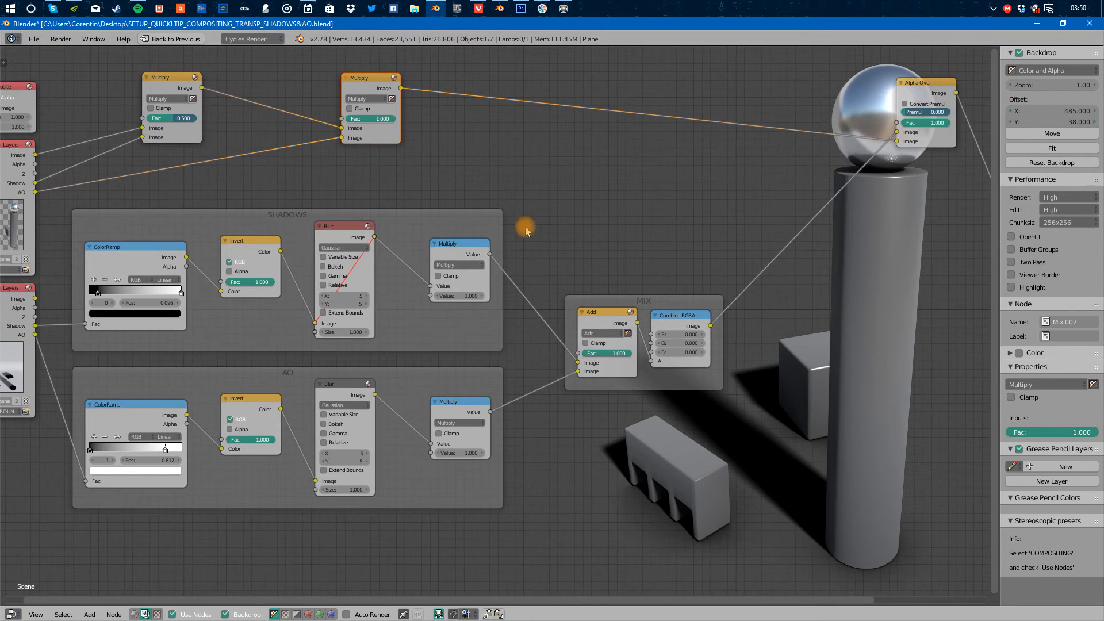
{"action": "middle_click_drag", "start_coordinate": [601, 260], "coordinate": [707, 249]}
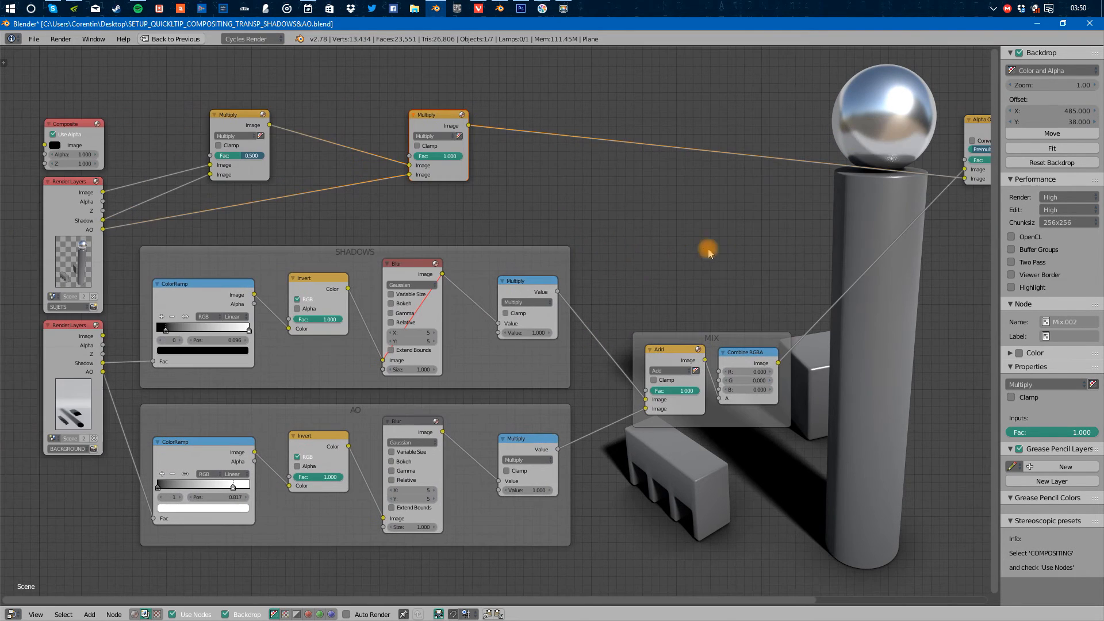
{"action": "middle_click_drag", "start_coordinate": [167, 215], "coordinate": [284, 207]}
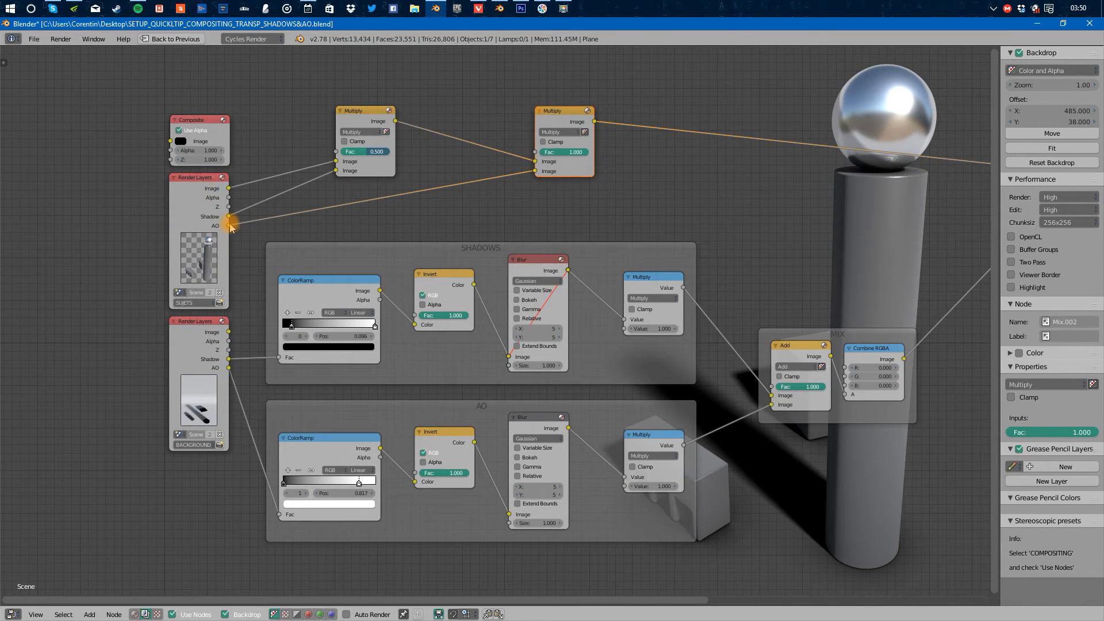
{"action": "middle_click_drag", "start_coordinate": [671, 235], "coordinate": [638, 243]}
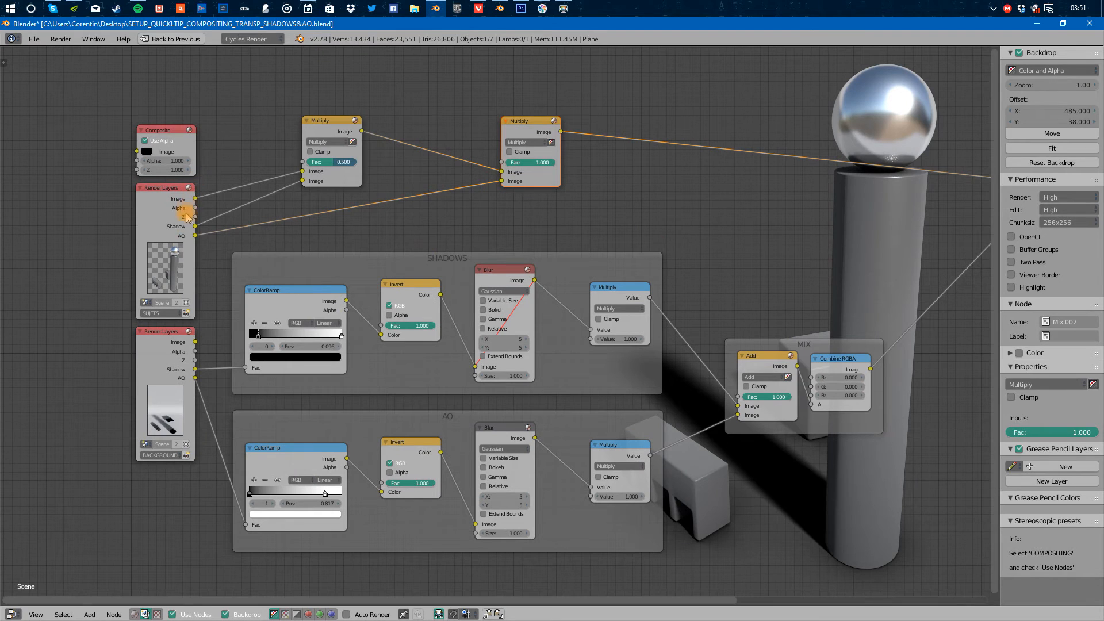
{"action": "middle_click_drag", "start_coordinate": [747, 266], "coordinate": [598, 236]}
{"action": "middle_click_drag", "start_coordinate": [449, 214], "coordinate": [542, 239]}
{"action": "left_click", "coordinate": [82, 228]}
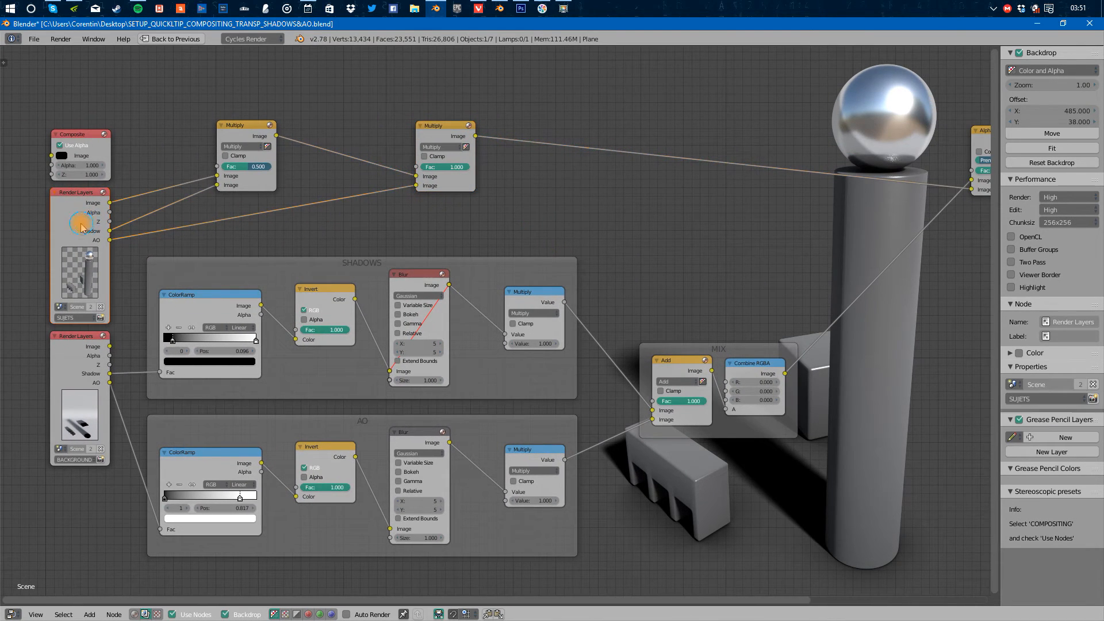
Move the Shadow Multiply node closer to the AO Multiply node
{"action": "left_click_drag", "start_coordinate": [248, 130], "coordinate": [312, 115]}
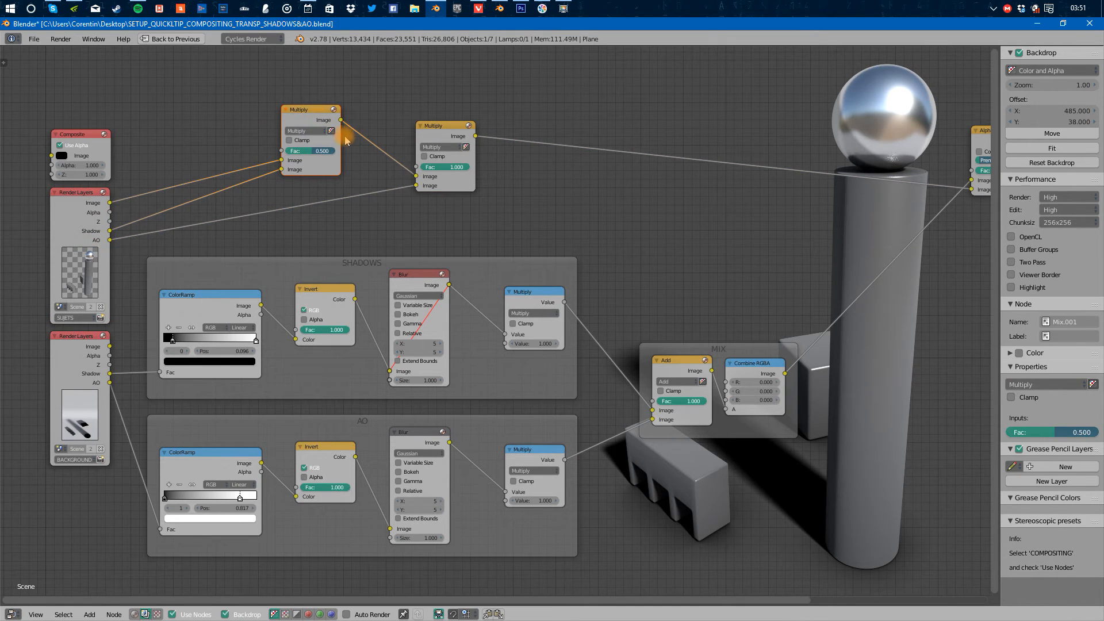
{"action": "mouse_move", "coordinate": [444, 176]}
{"action": "middle_mouse_down"}
{"action": "mouse_move", "coordinate": [453, 139]}
{"action": "mouse_move", "coordinate": [422, 129]}
{"action": "mouse_move", "coordinate": [463, 167]}
{"action": "mouse_move", "coordinate": [458, 179]}
{"action": "middle_mouse_up"}
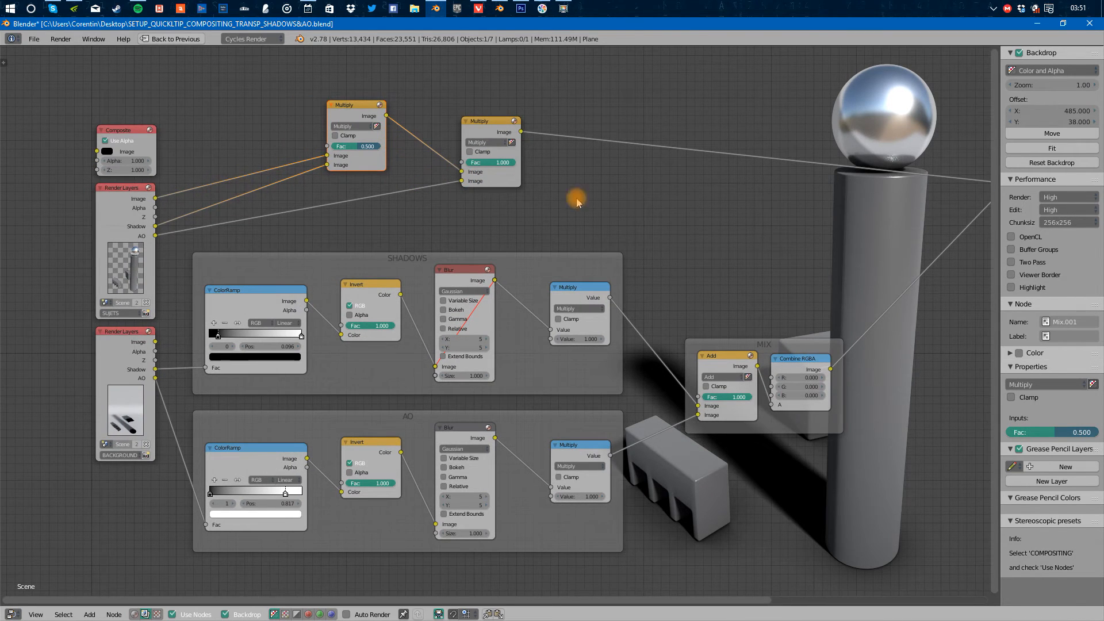
{"action": "scroll", "coordinate": [434, 197], "scroll_direction": "down", "scroll_amount": 2}
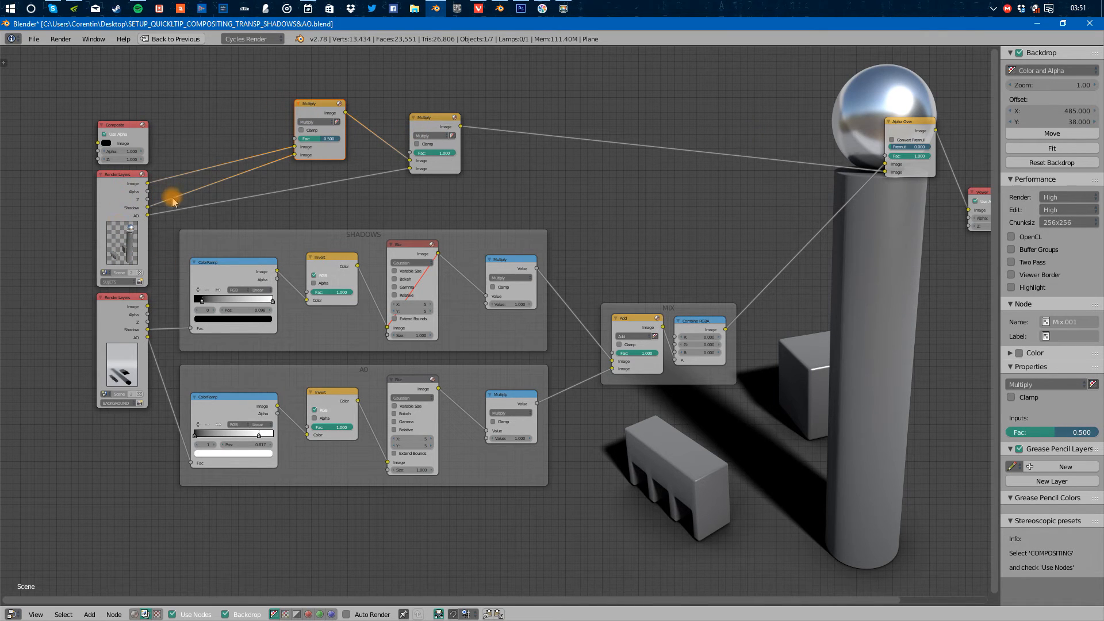
Detach both Multiply nodes from the SUJETS passes and delete them
{"action": "left_click_drag", "start_coordinate": [326, 114], "coordinate": [279, 84], "text": "alt"}
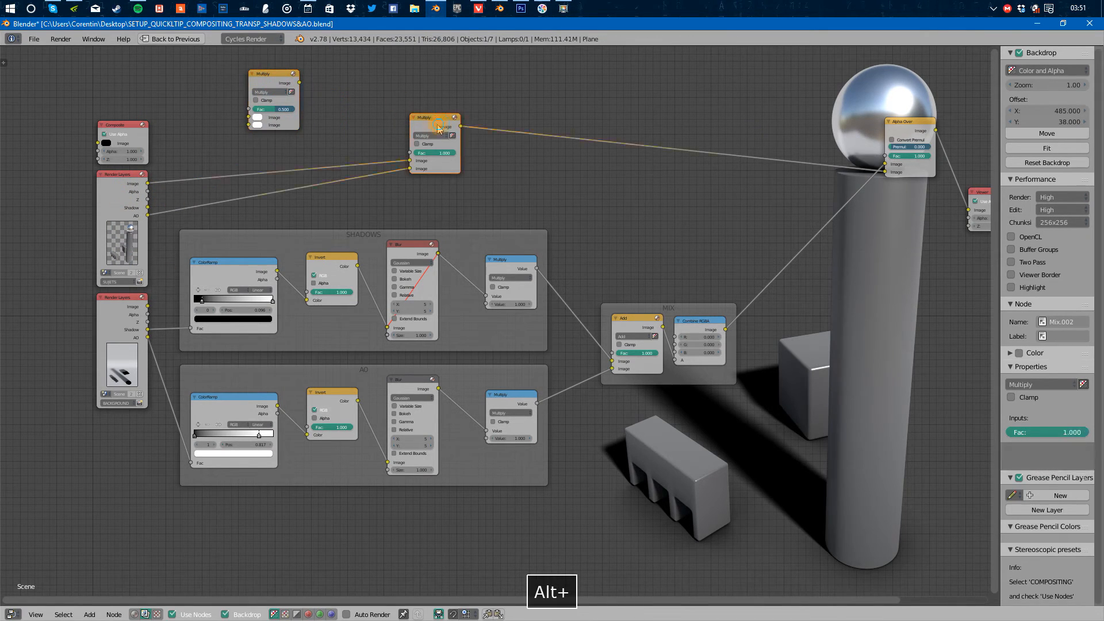
{"action": "left_click_drag", "start_coordinate": [440, 128], "coordinate": [399, 105], "text": "alt"}
{"action": "left_click_drag", "start_coordinate": [221, 58], "coordinate": [419, 137]}
{"action": "key", "text": "Delete"}
{"action": "middle_click_drag", "start_coordinate": [640, 165], "coordinate": [621, 100]}
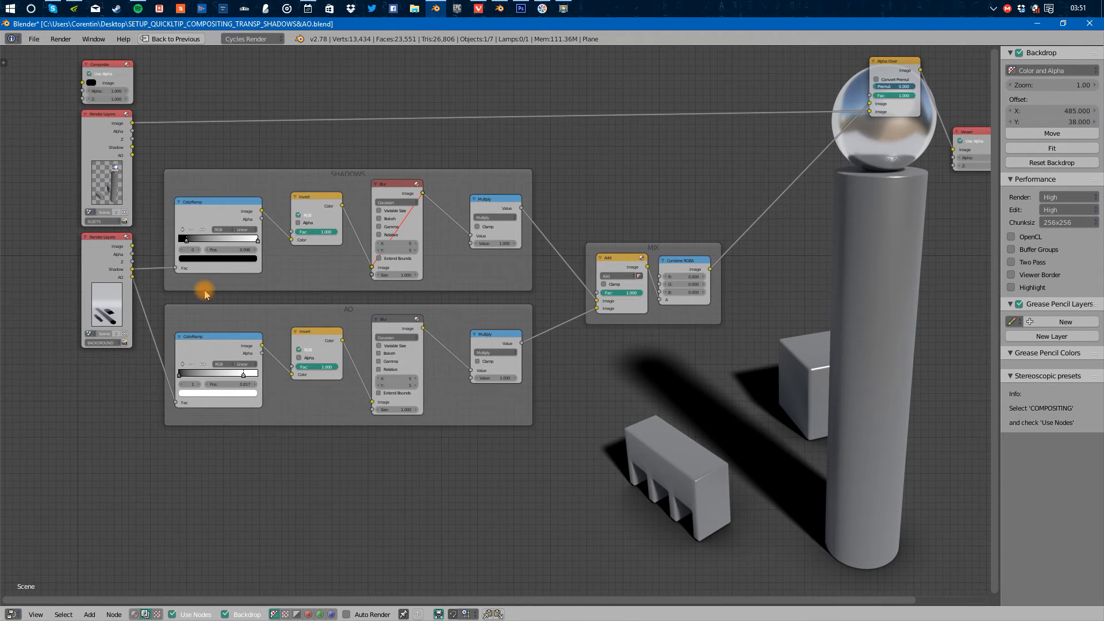
Examine the BACKGROUND layer's SHADOWS, AO and MIX chains and the SUJETS image link into Alpha Over
{"action": "left_click", "coordinate": [116, 282]}
{"action": "left_click_drag", "start_coordinate": [157, 164], "coordinate": [713, 492]}
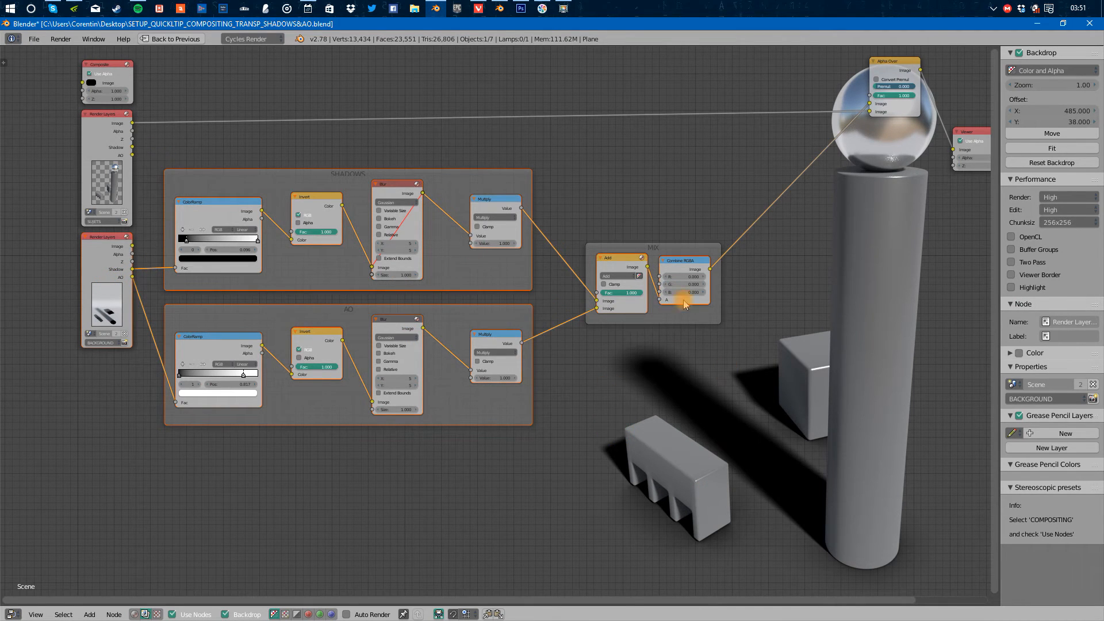
{"action": "middle_click_drag", "start_coordinate": [683, 299], "coordinate": [566, 420]}
{"action": "middle_click_drag", "start_coordinate": [600, 284], "coordinate": [660, 266]}
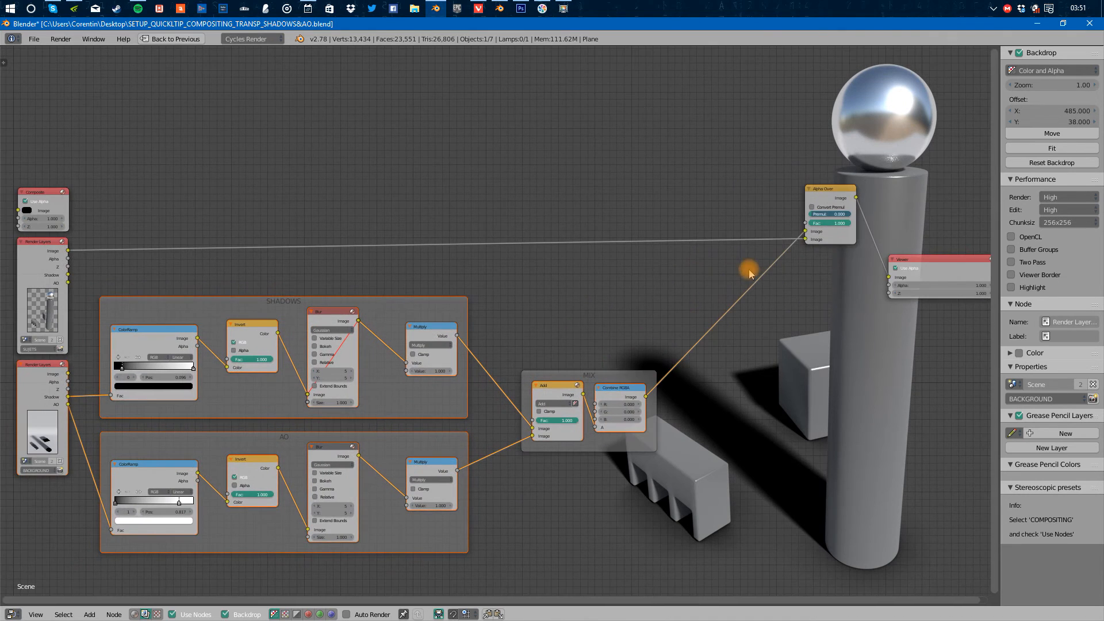
{"action": "middle_click_drag", "start_coordinate": [167, 271], "coordinate": [279, 257]}
{"action": "left_click_drag", "start_coordinate": [164, 294], "coordinate": [163, 290]}
{"action": "middle_click_drag", "start_coordinate": [402, 295], "coordinate": [382, 296]}
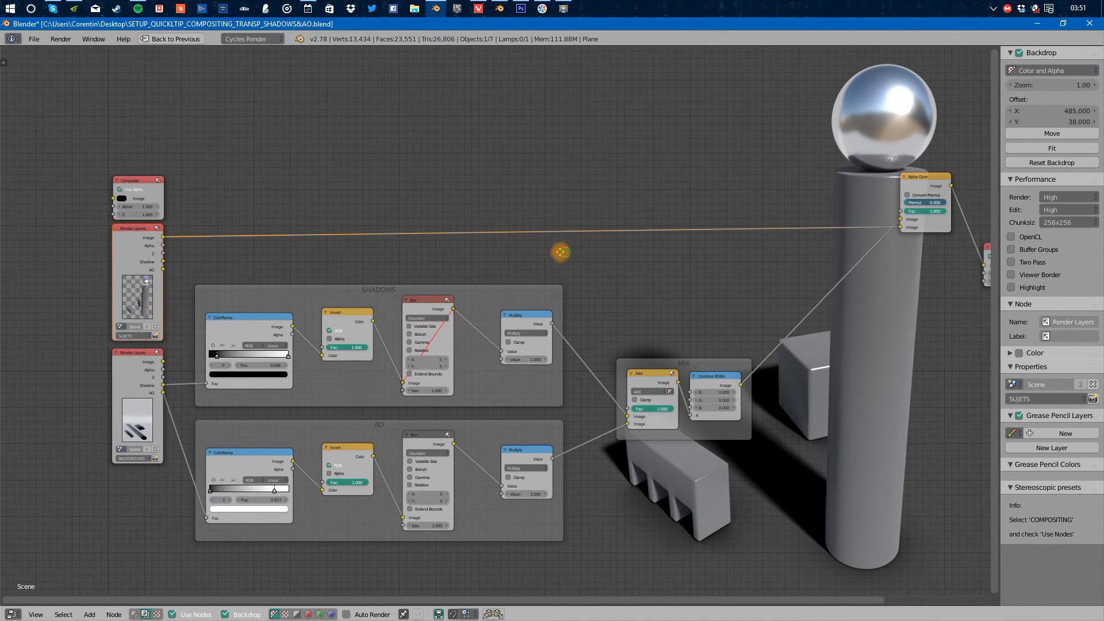
Move the Viewer node well away from the Alpha Over node to leave room on the link between them
{"action": "middle_click_drag", "start_coordinate": [561, 253], "coordinate": [201, 238]}
{"action": "left_click_drag", "start_coordinate": [550, 173], "coordinate": [489, 243]}
{"action": "middle_click_drag", "start_coordinate": [733, 286], "coordinate": [412, 275]}
{"action": "left_click_drag", "start_coordinate": [412, 275], "coordinate": [926, 269]}
{"action": "middle_click_drag", "start_coordinate": [599, 278], "coordinate": [515, 369]}
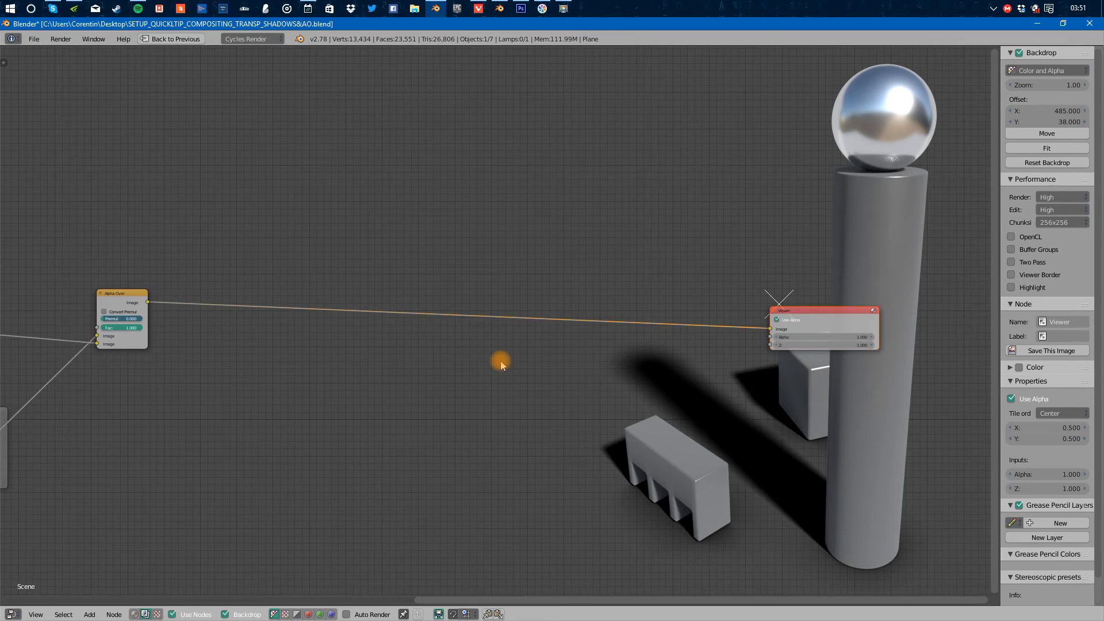
{"action": "middle_click_drag", "start_coordinate": [283, 327], "coordinate": [316, 310]}
{"action": "left_click", "coordinate": [924, 318]}
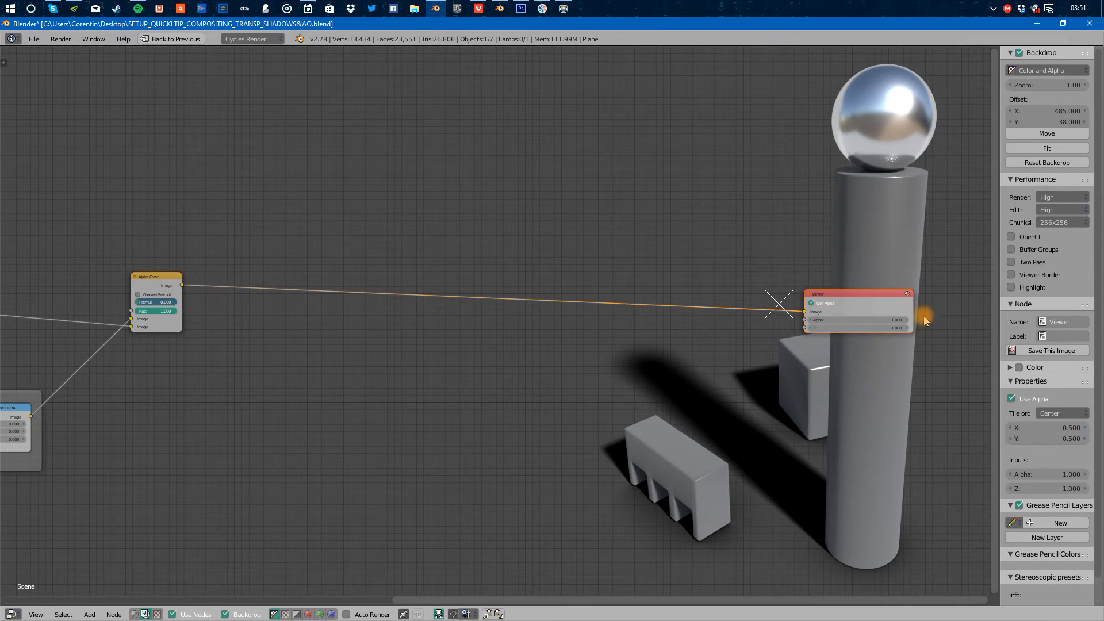
{"action": "left_click_drag", "start_coordinate": [883, 311], "coordinate": [787, 278]}
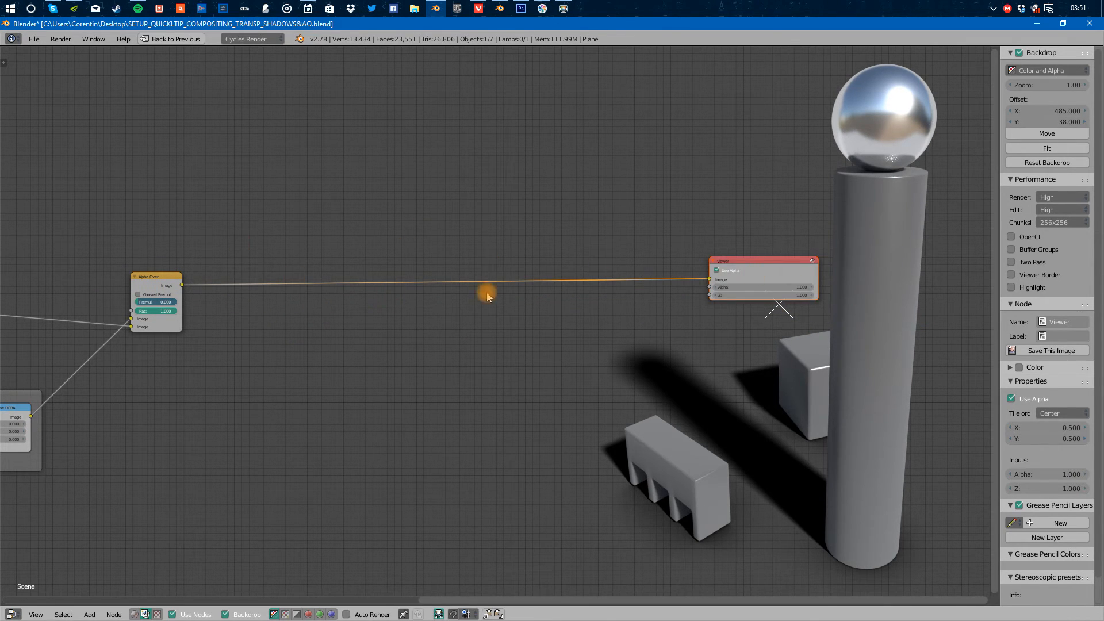
Level the Viewer node with the Alpha Over node's image output
{"action": "middle_click_drag", "start_coordinate": [271, 321], "coordinate": [638, 279]}
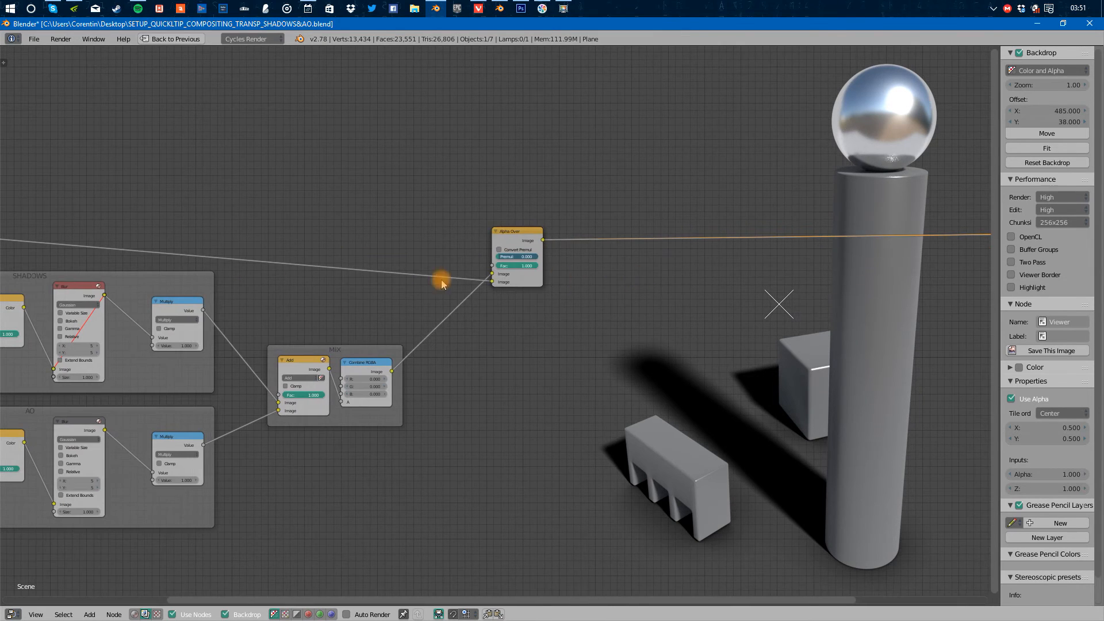
{"action": "middle_click_drag", "start_coordinate": [265, 284], "coordinate": [543, 258]}
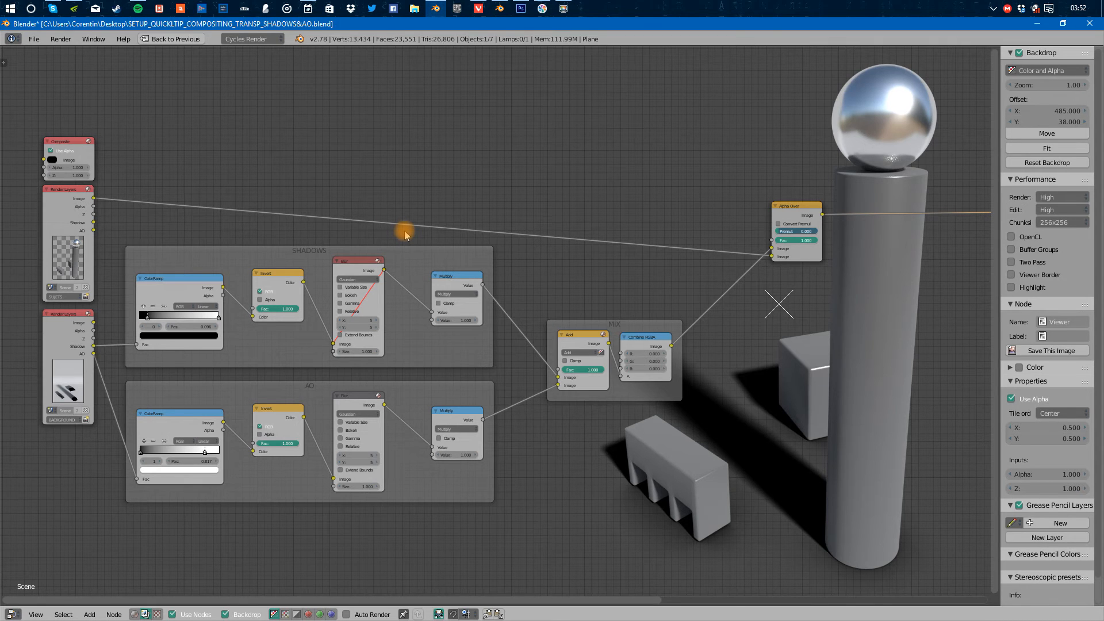
{"action": "middle_click_drag", "start_coordinate": [404, 234], "coordinate": [320, 256]}
{"action": "middle_click_drag", "start_coordinate": [543, 259], "coordinate": [324, 259]}
{"action": "middle_click_drag", "start_coordinate": [633, 285], "coordinate": [380, 298]}
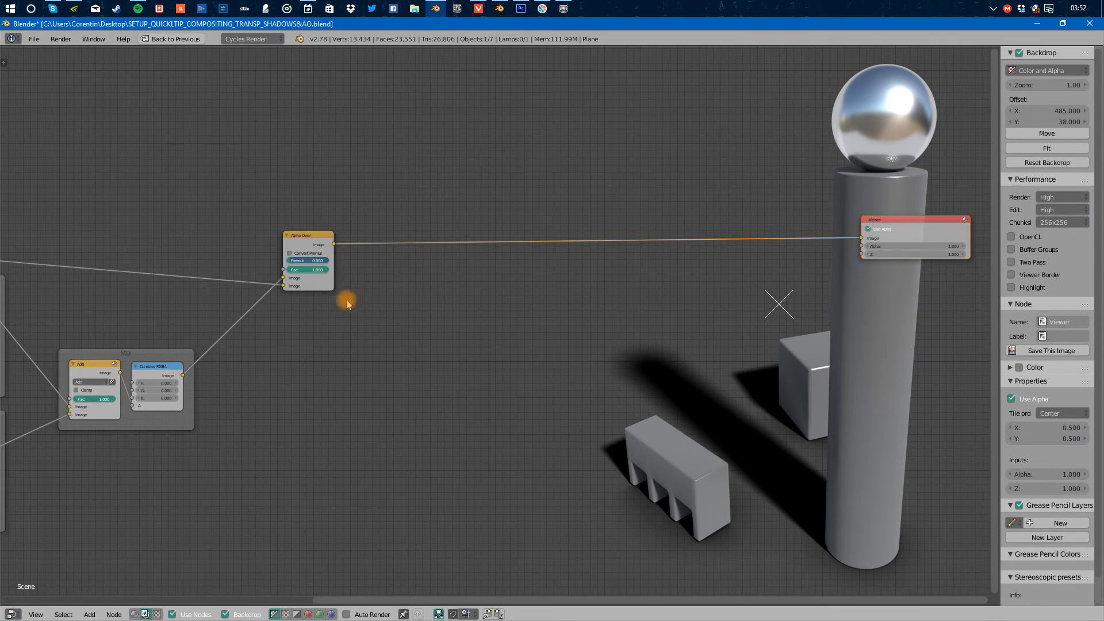
{"action": "mouse_move", "coordinate": [562, 242]}
{"action": "middle_mouse_down"}
{"action": "mouse_move", "coordinate": [520, 243]}
{"action": "mouse_move", "coordinate": [550, 232]}
{"action": "middle_mouse_up"}
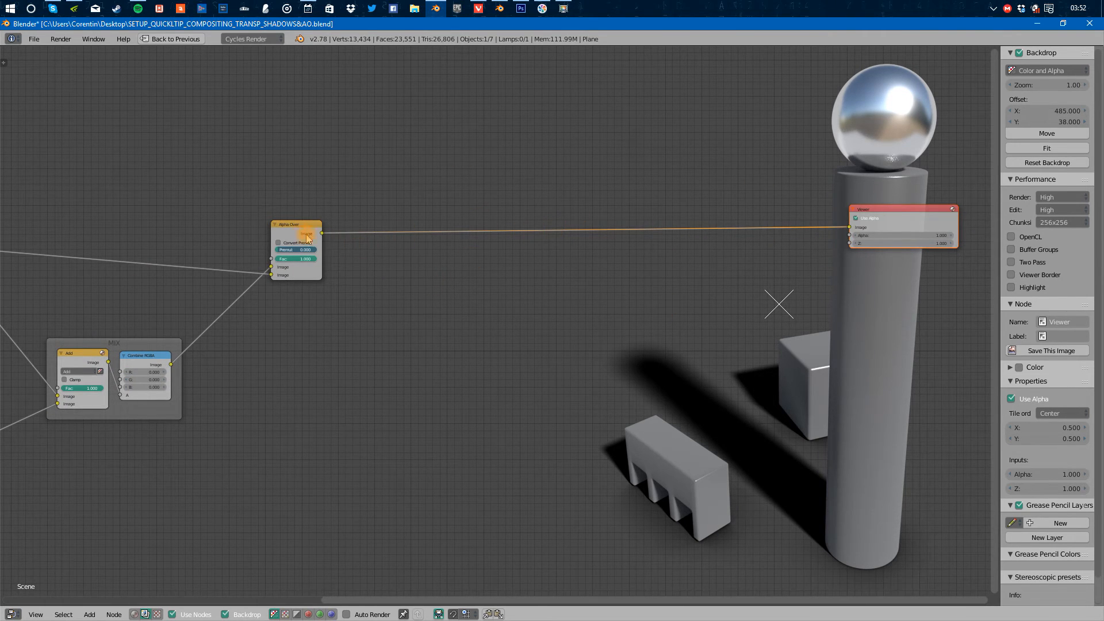
{"action": "left_click_drag", "start_coordinate": [635, 230], "coordinate": [895, 214]}
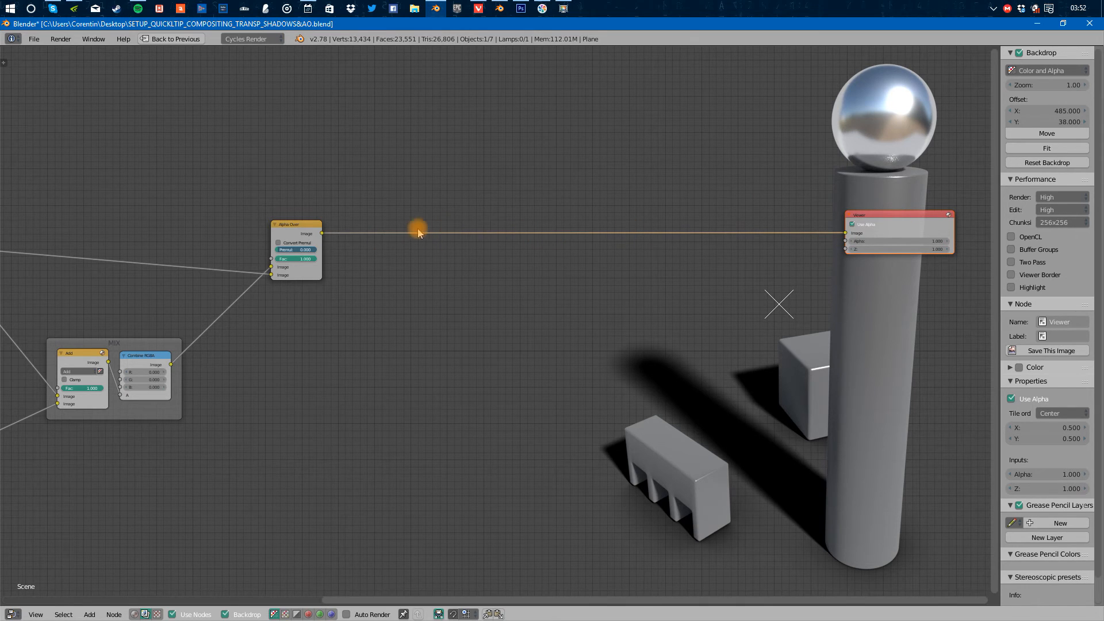
{"action": "key", "text": "shift+a"}
{"action": "left_click", "coordinate": [637, 219]}
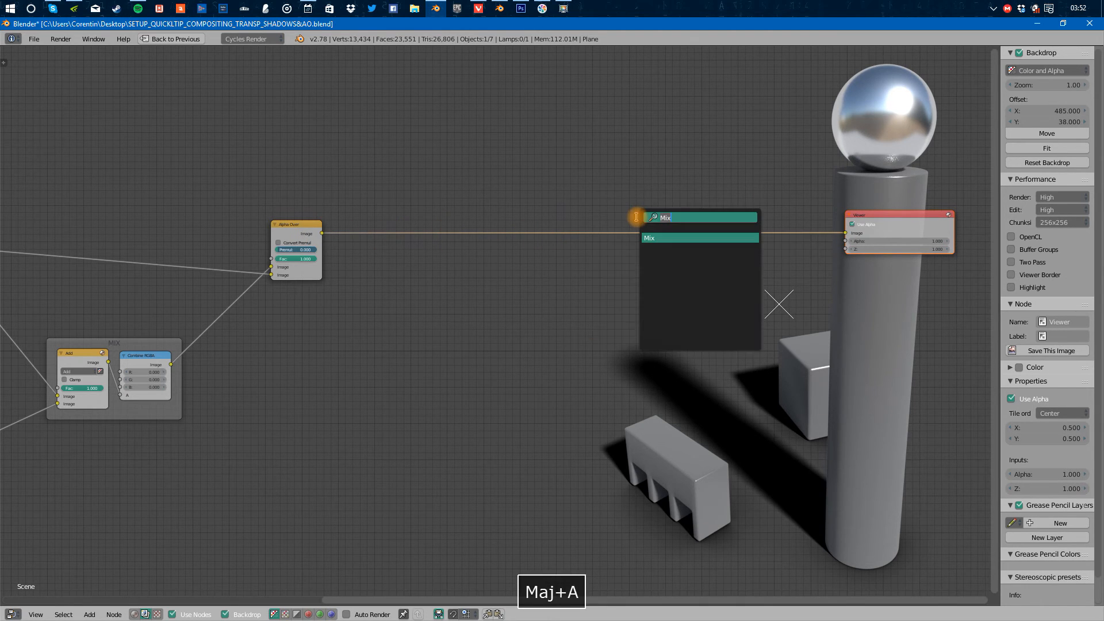
{"action": "type", "text": "mix"}
{"action": "key", "text": "Return"}
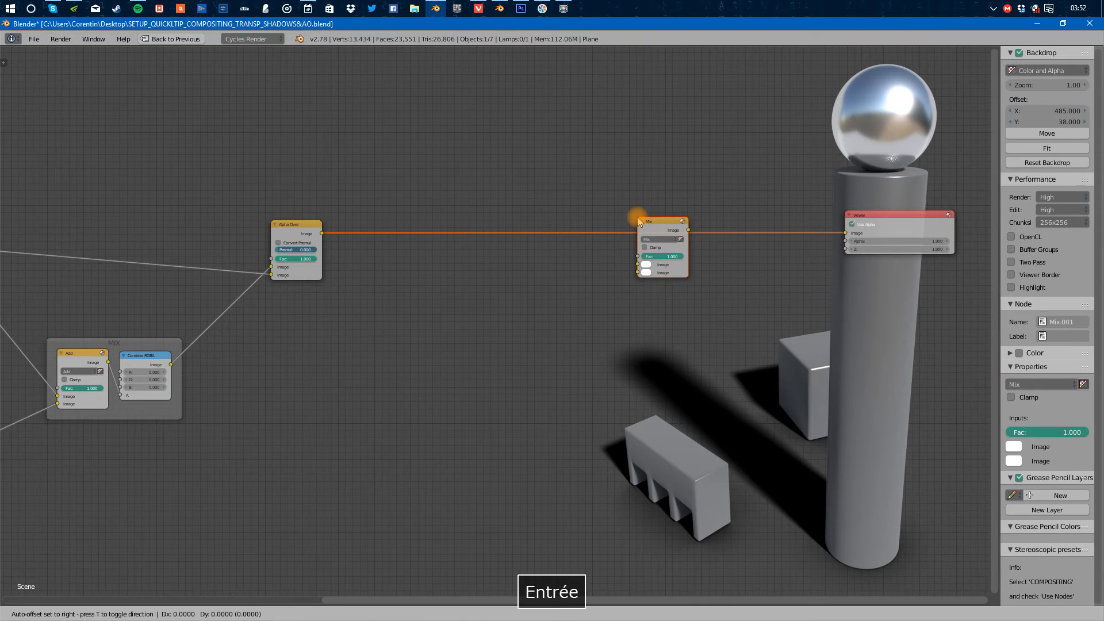
{"action": "left_click", "coordinate": [586, 218]}
{"action": "left_click_drag", "start_coordinate": [588, 265], "coordinate": [588, 272], "text": "ctrl"}
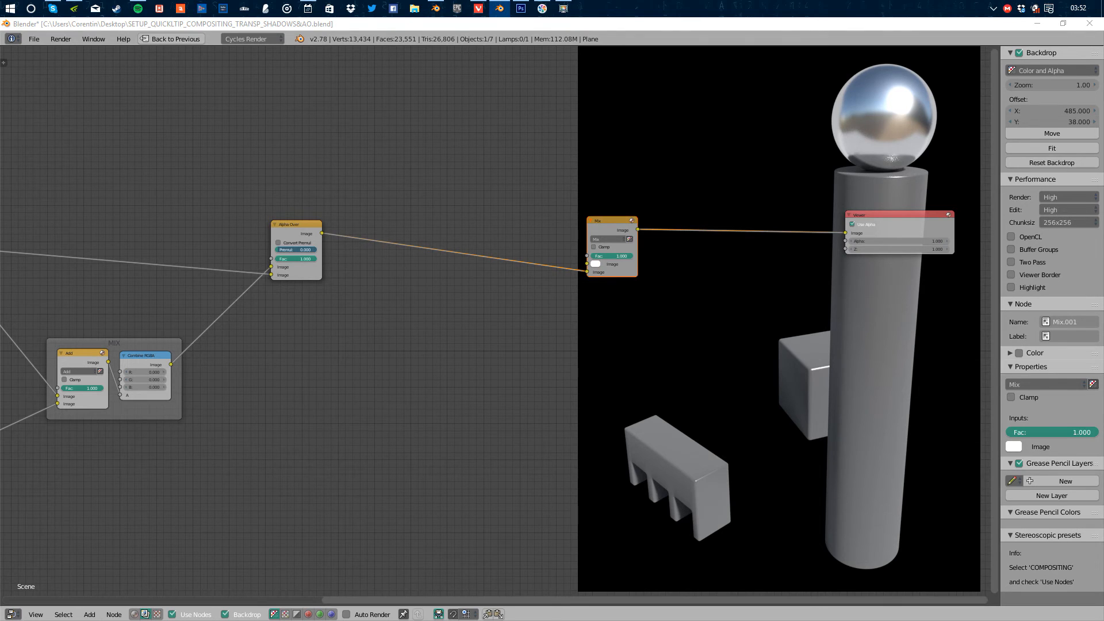
{"action": "left_click_drag", "start_coordinate": [612, 224], "coordinate": [531, 217]}
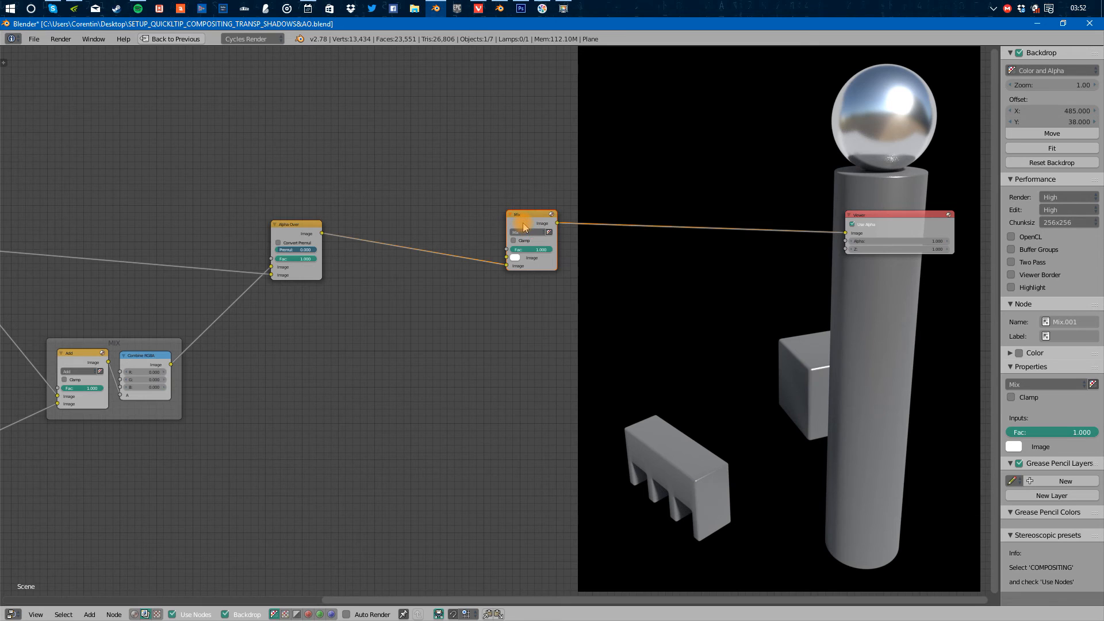
{"action": "left_click_drag", "start_coordinate": [523, 237], "coordinate": [451, 326], "text": "alt"}
{"action": "key", "text": "Delete"}
Duplicate the Alpha Over node onto the link to the Viewer and switch the incoming link to the copy's second image input
{"action": "left_click", "coordinate": [304, 236]}
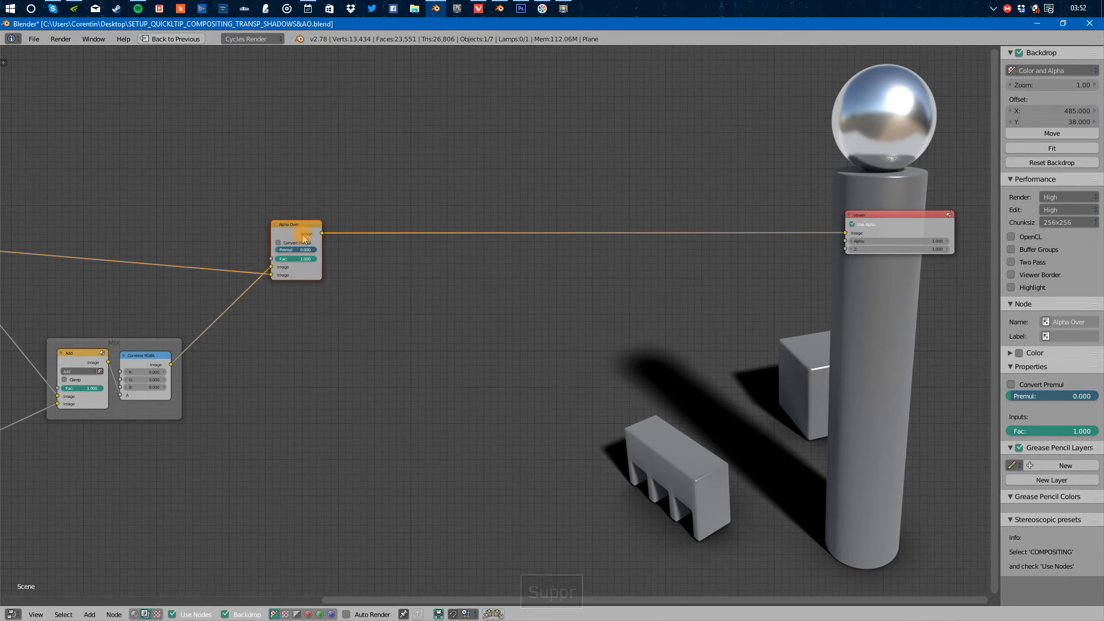
{"action": "key", "text": "shift+d"}
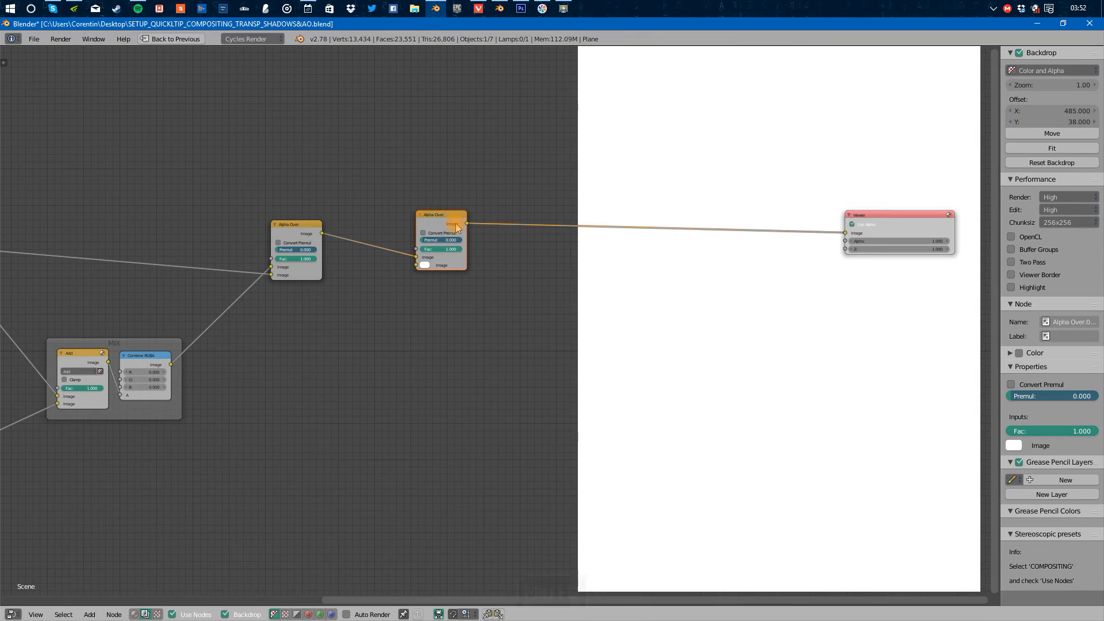
{"action": "left_click", "coordinate": [414, 226]}
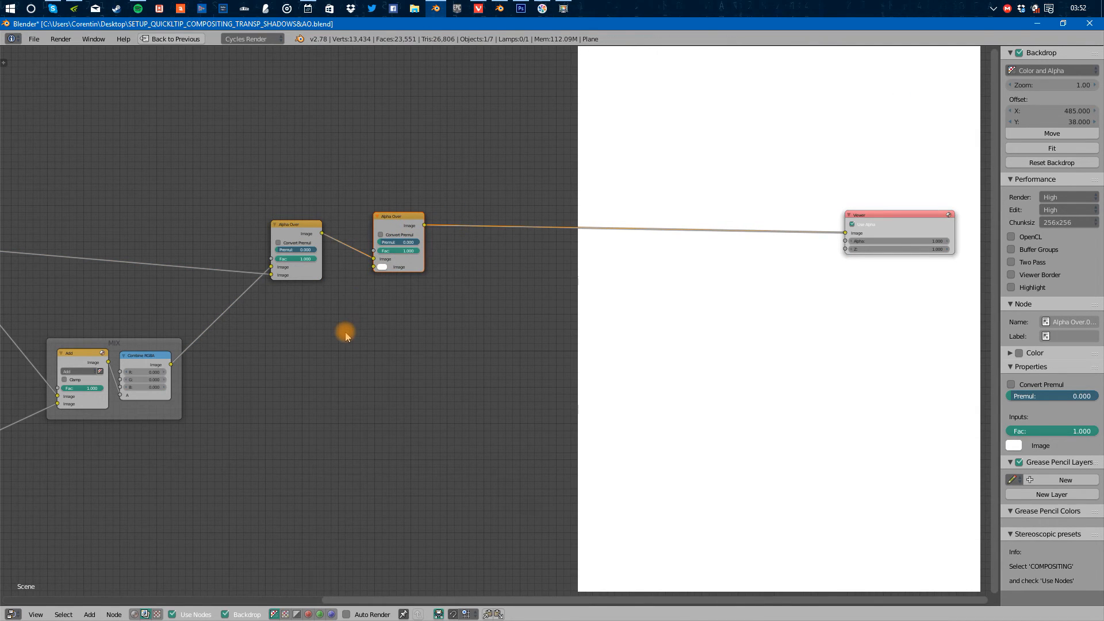
{"action": "left_click_drag", "start_coordinate": [374, 259], "coordinate": [374, 267], "text": "ctrl"}
{"action": "left_click_drag", "start_coordinate": [394, 216], "coordinate": [401, 174]}
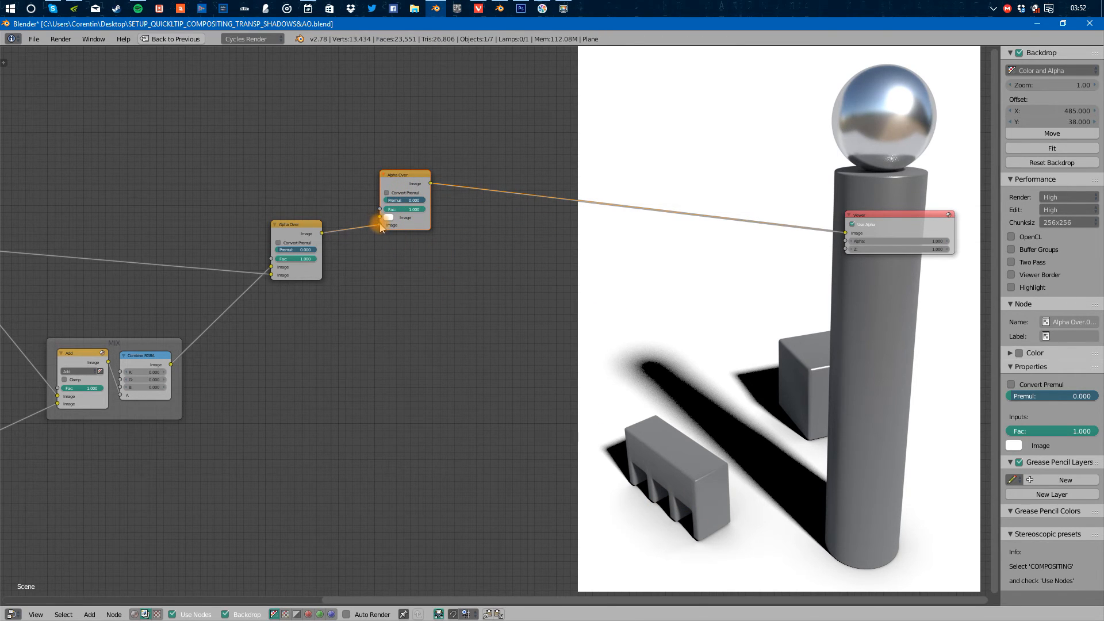
{"action": "mouse_move", "coordinate": [380, 228]}
{"action": "left_mouse_down", "text": "ctrl"}
{"action": "mouse_move", "coordinate": [353, 236]}
{"action": "mouse_move", "coordinate": [379, 217]}
{"action": "mouse_move", "coordinate": [383, 226]}
{"action": "left_mouse_up", "text": "ctrl"}
Turn Convert Premul on and back off on the second Alpha Over node to compare the result
{"action": "scroll", "coordinate": [407, 205], "scroll_direction": "up", "scroll_amount": 3}
{"action": "left_click", "coordinate": [386, 193]}
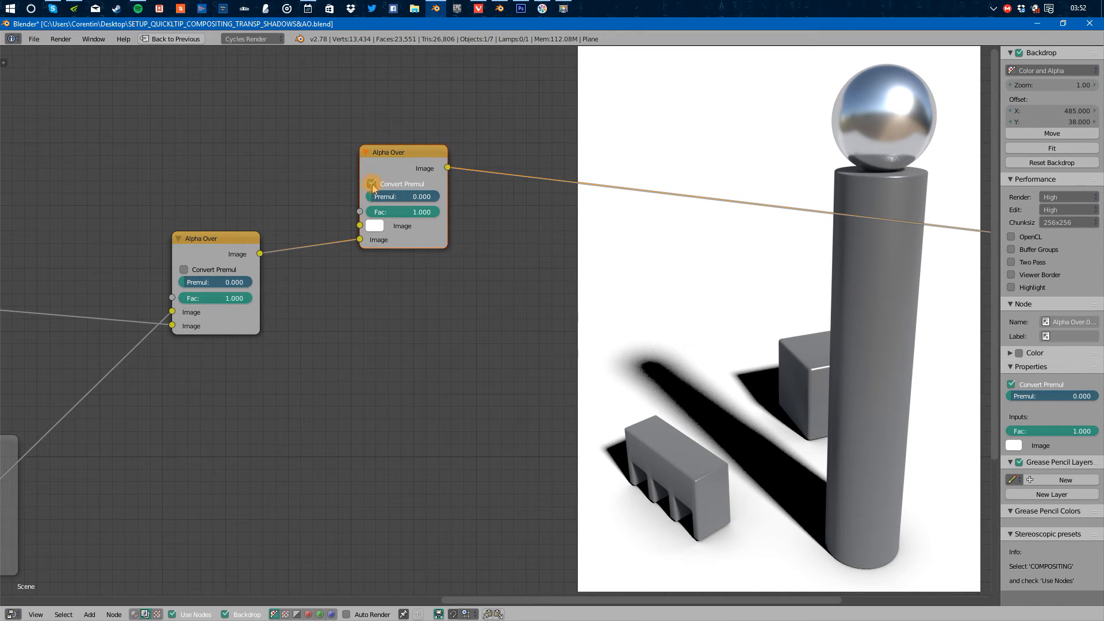
{"action": "left_click", "coordinate": [372, 184]}
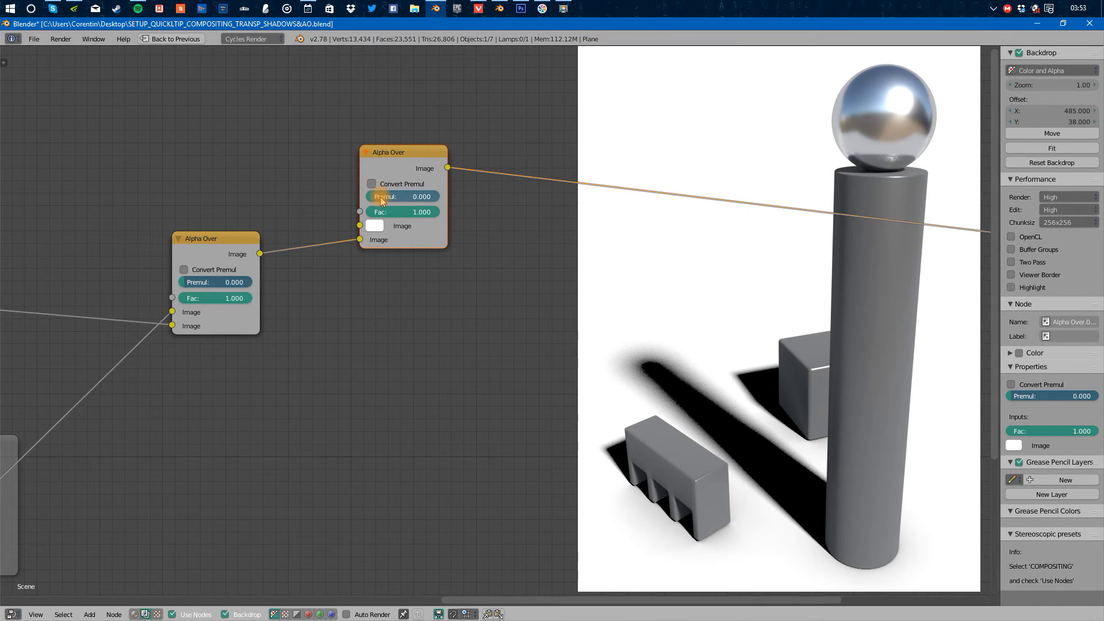
Try green and pink as the second Alpha Over node's first image colour, and settle on a light blue
{"action": "middle_click_drag", "start_coordinate": [348, 284], "coordinate": [371, 291]}
{"action": "left_click", "coordinate": [398, 233]}
{"action": "left_click", "coordinate": [420, 239]}
{"action": "left_click", "coordinate": [407, 228]}
{"action": "left_click", "coordinate": [454, 64]}
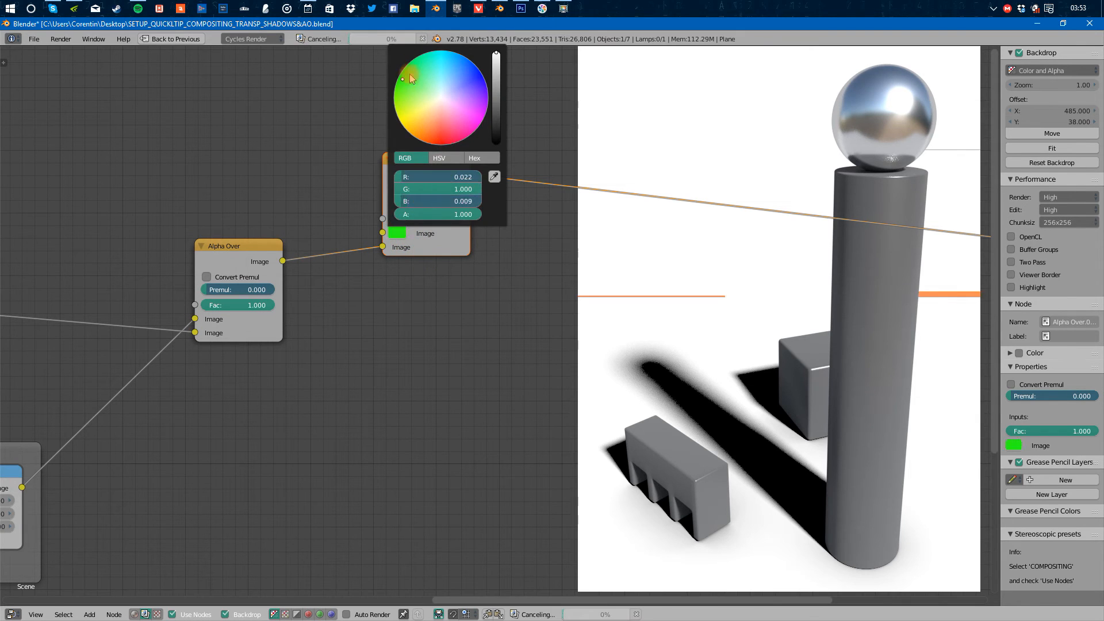
{"action": "left_click", "coordinate": [458, 126]}
{"action": "left_click", "coordinate": [462, 123]}
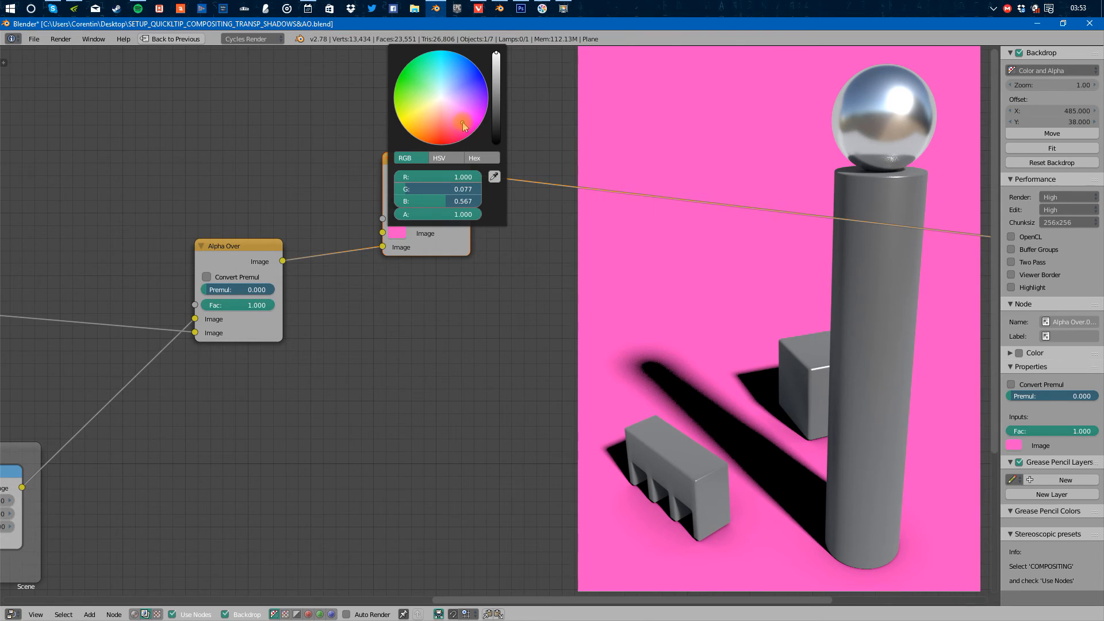
{"action": "left_click", "coordinate": [460, 91]}
{"action": "left_click", "coordinate": [460, 78]}
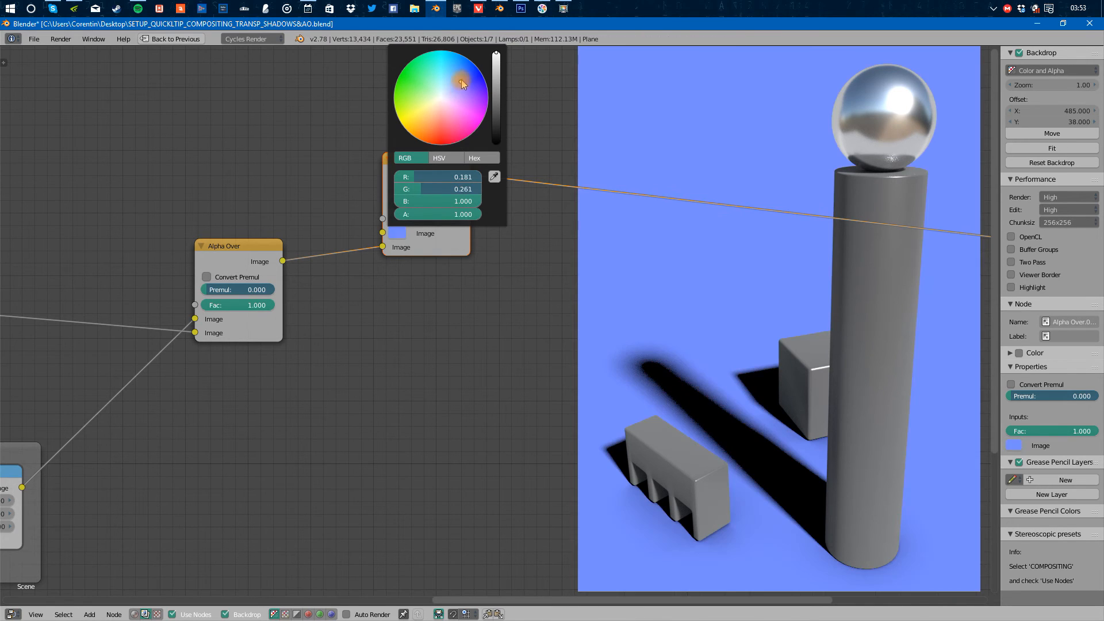
{"action": "left_click_drag", "start_coordinate": [478, 77], "coordinate": [457, 80]}
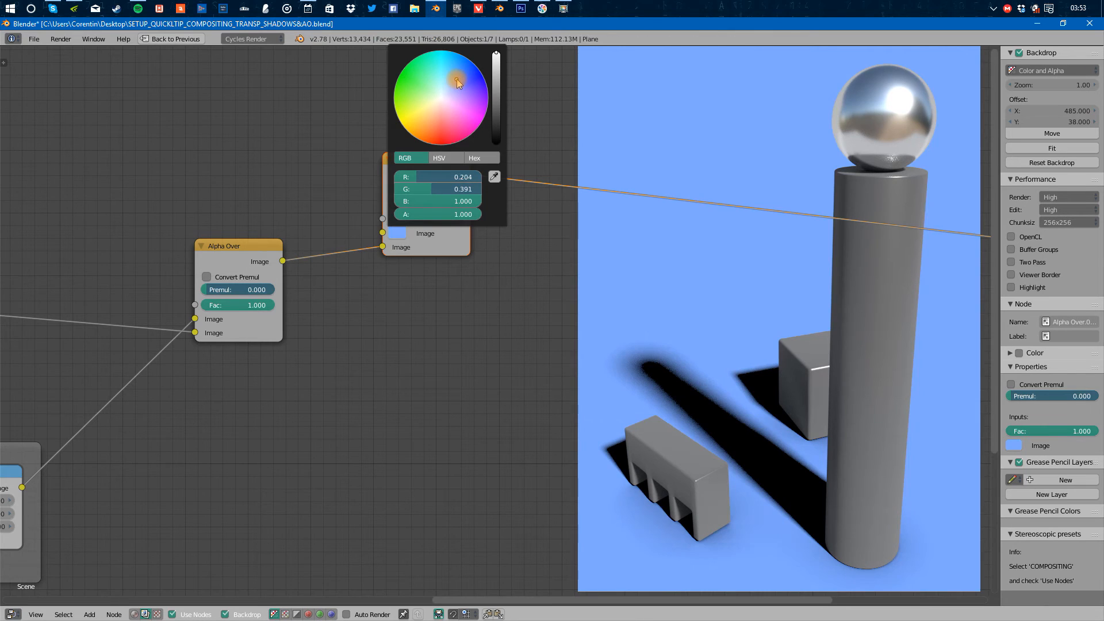
Shift the white stop of the AO ColorRamp to position 0.780
{"action": "middle_click_drag", "start_coordinate": [330, 375], "coordinate": [421, 351]}
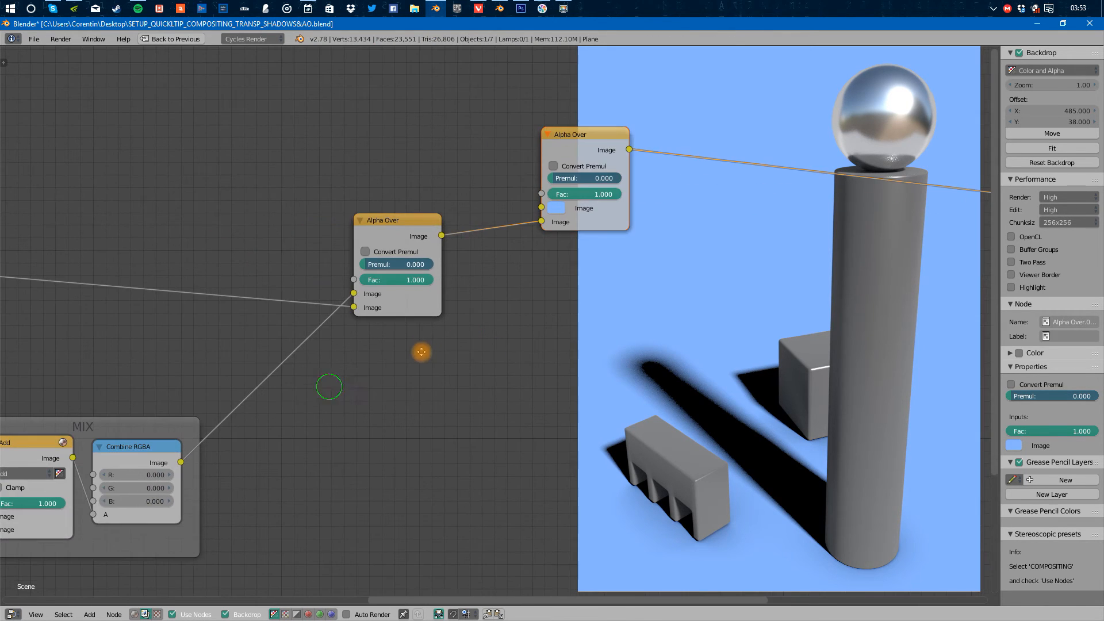
{"action": "middle_click_drag", "start_coordinate": [357, 374], "coordinate": [734, 251]}
{"action": "middle_click_drag", "start_coordinate": [561, 312], "coordinate": [840, 230]}
{"action": "middle_click_drag", "start_coordinate": [612, 277], "coordinate": [635, 277]}
{"action": "middle_click_drag", "start_coordinate": [628, 229], "coordinate": [482, 241]}
{"action": "middle_click_drag", "start_coordinate": [546, 296], "coordinate": [521, 267]}
{"action": "middle_click_drag", "start_coordinate": [345, 299], "coordinate": [439, 285]}
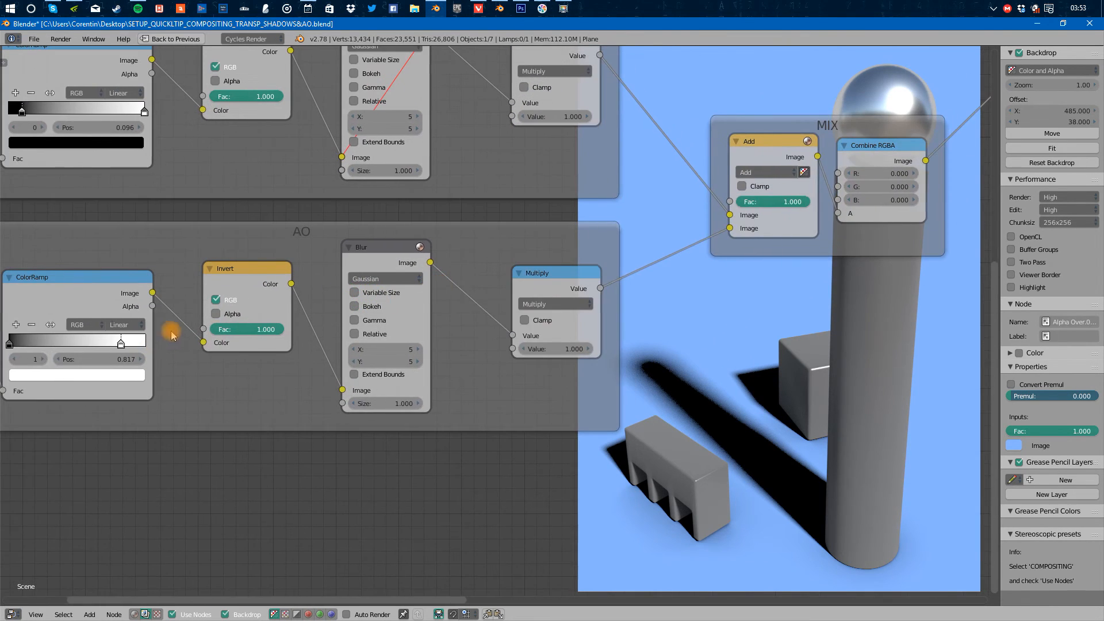
{"action": "middle_click_drag", "start_coordinate": [134, 348], "coordinate": [189, 344]}
{"action": "left_click_drag", "start_coordinate": [173, 342], "coordinate": [170, 344]}
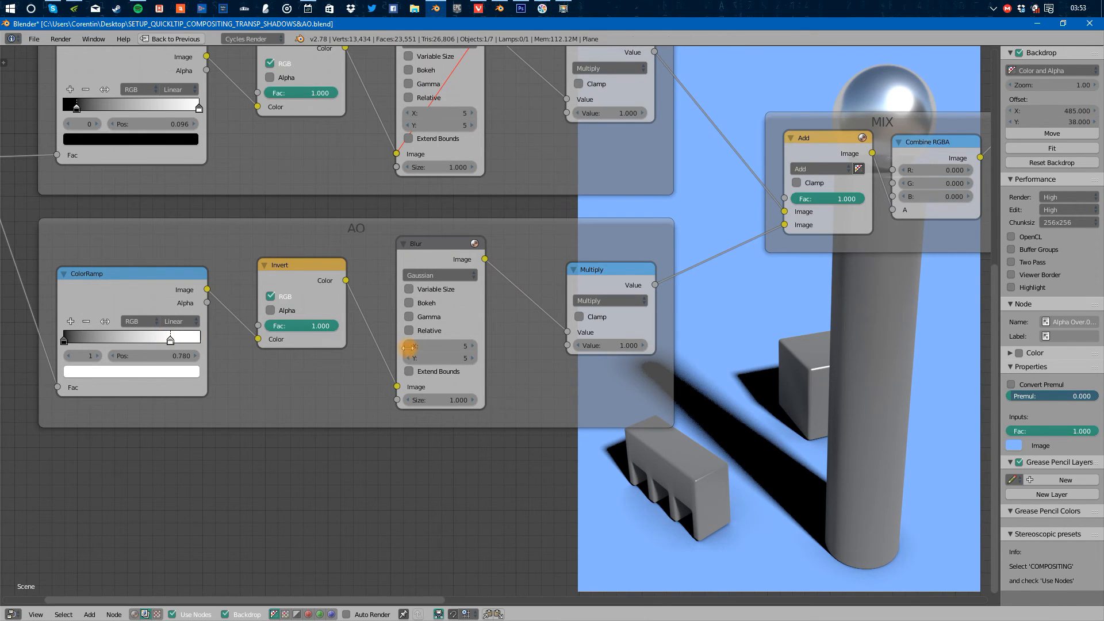
Set the AO Multiply node's value to 0.75
{"action": "left_click", "coordinate": [606, 346]}
{"action": "type", "text": ".7"}
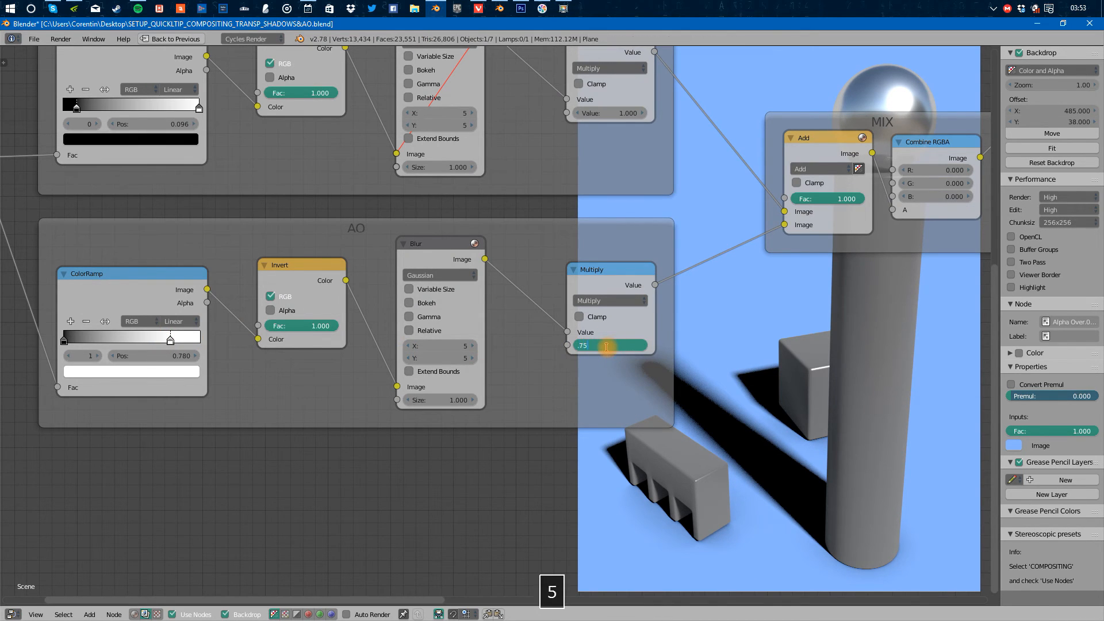
{"action": "type", "text": "5"}
{"action": "key", "text": "Return"}
Shift the SHADOWS ColorRamp's black stop to position 0.000 and its white stop to 0.867
{"action": "middle_click_drag", "start_coordinate": [593, 302], "coordinate": [509, 375]}
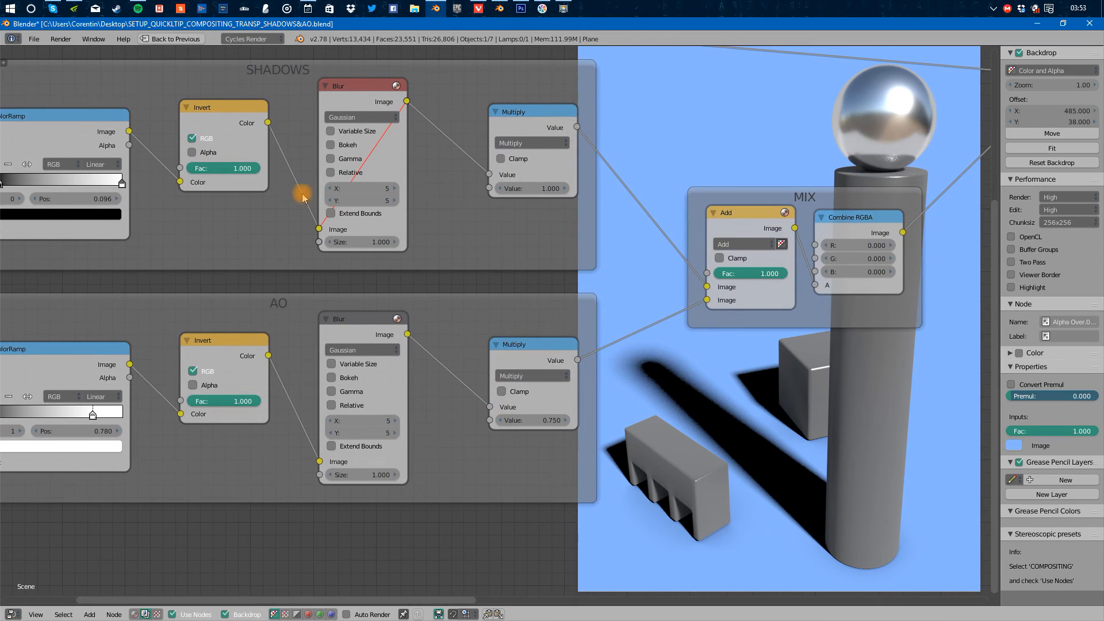
{"action": "middle_click_drag", "start_coordinate": [163, 183], "coordinate": [340, 190]}
{"action": "left_click_drag", "start_coordinate": [187, 193], "coordinate": [157, 191]}
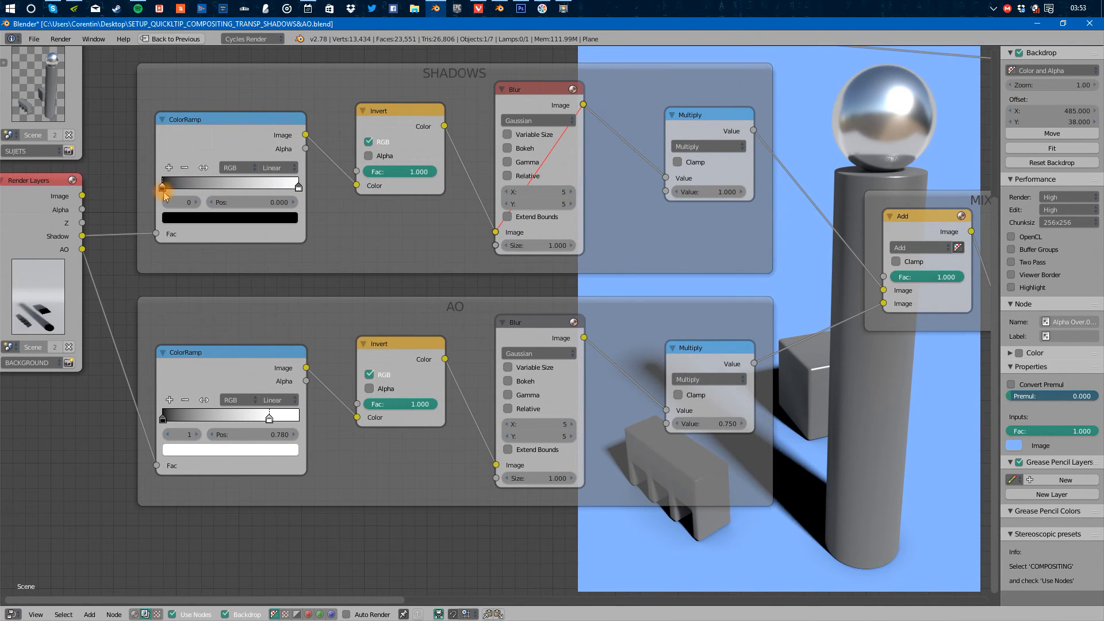
{"action": "left_click", "coordinate": [166, 195]}
{"action": "left_click_drag", "start_coordinate": [298, 187], "coordinate": [280, 188]}
Set the SHADOWS Multiply node's value to 0.65
{"action": "middle_click_drag", "start_coordinate": [280, 188], "coordinate": [271, 223]}
{"action": "left_click", "coordinate": [549, 161]}
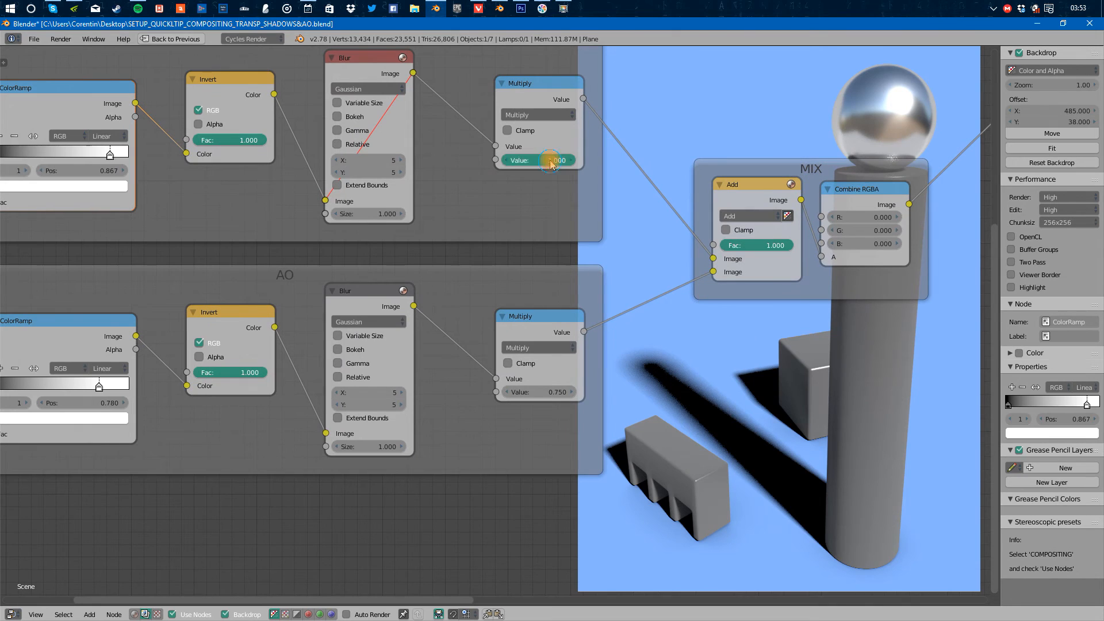
{"action": "type", "text": "0.65"}
{"action": "key", "text": "Return"}
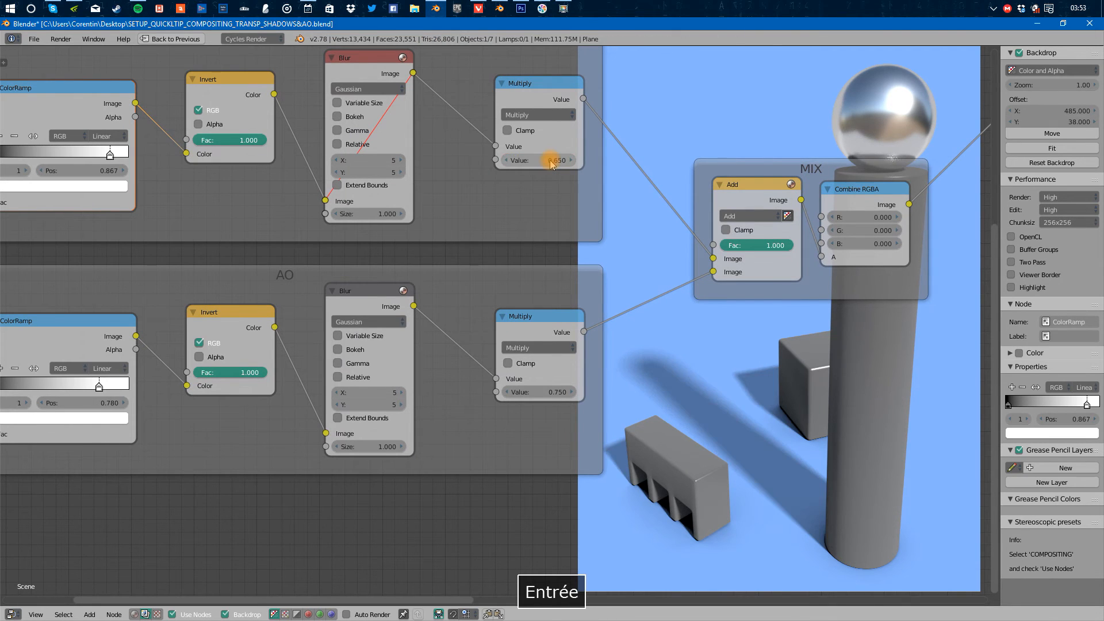
Try a value of 0.75 on the SHADOWS Multiply node
{"action": "left_click", "coordinate": [549, 161]}
{"action": "type", "text": "0.75"}
{"action": "key", "text": "Return"}
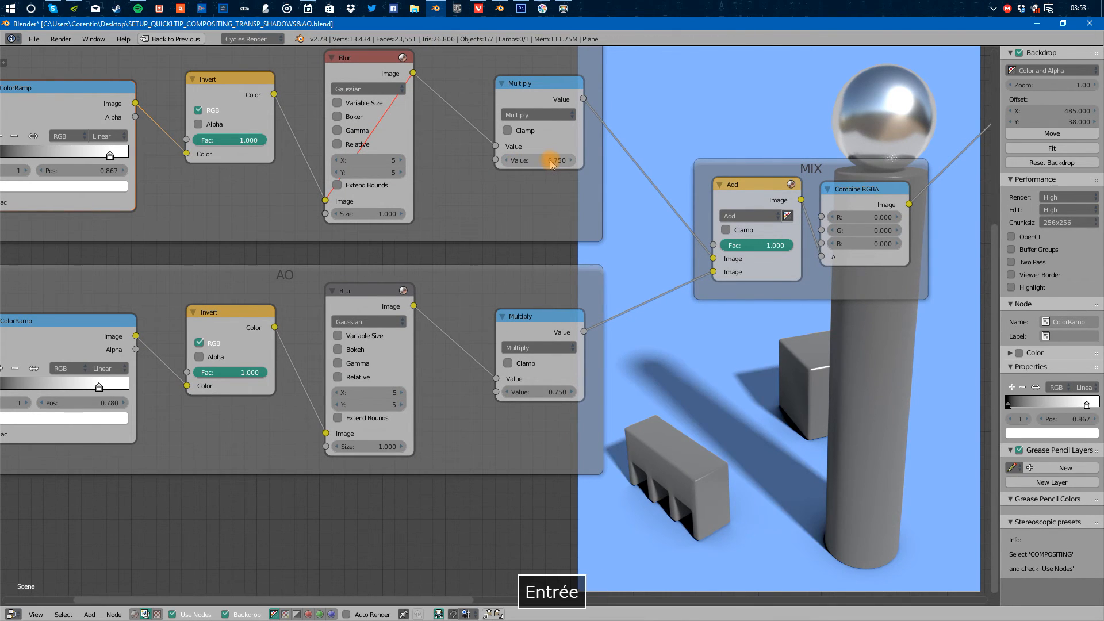
Set the SHADOWS Multiply node's value to 0.65
{"action": "middle_click_drag", "start_coordinate": [563, 210], "coordinate": [507, 264]}
{"action": "left_click", "coordinate": [493, 208]}
{"action": "type", "text": ".65"}
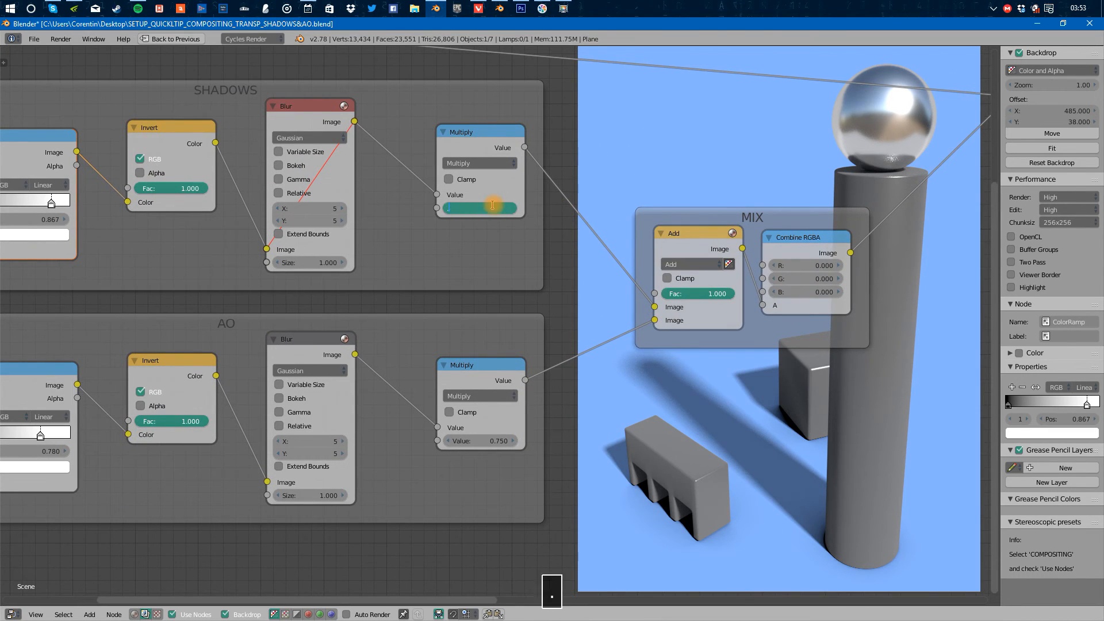
{"action": "key", "text": "Return"}
Unmute the SHADOWS Blur node, toggling its mute once to compare the shadow with and without blur
{"action": "left_click", "coordinate": [303, 117]}
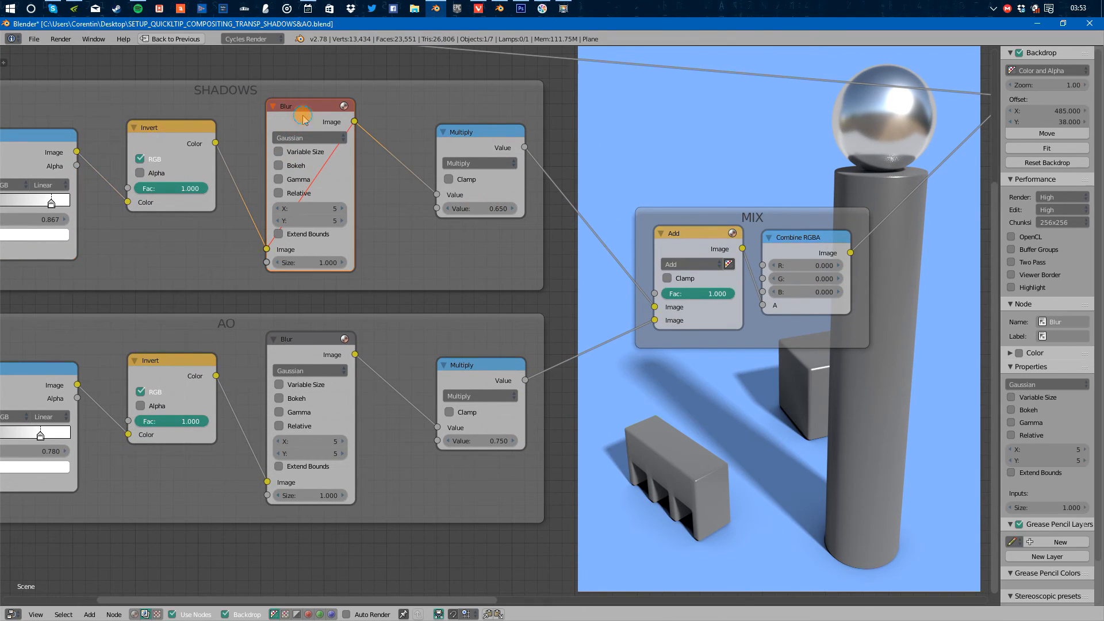
{"action": "key", "text": "m"}
{"action": "middle_click_drag", "start_coordinate": [396, 294], "coordinate": [409, 265]}
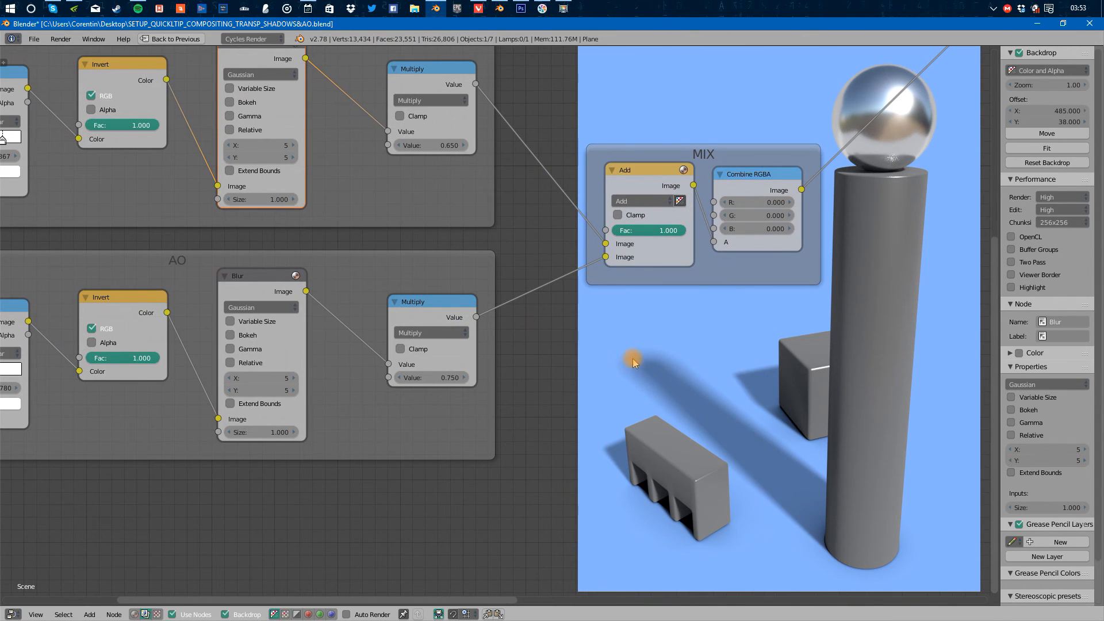
{"action": "key", "text": "m"}
{"action": "middle_click_drag", "start_coordinate": [662, 384], "coordinate": [659, 404]}
{"action": "key", "text": "m"}
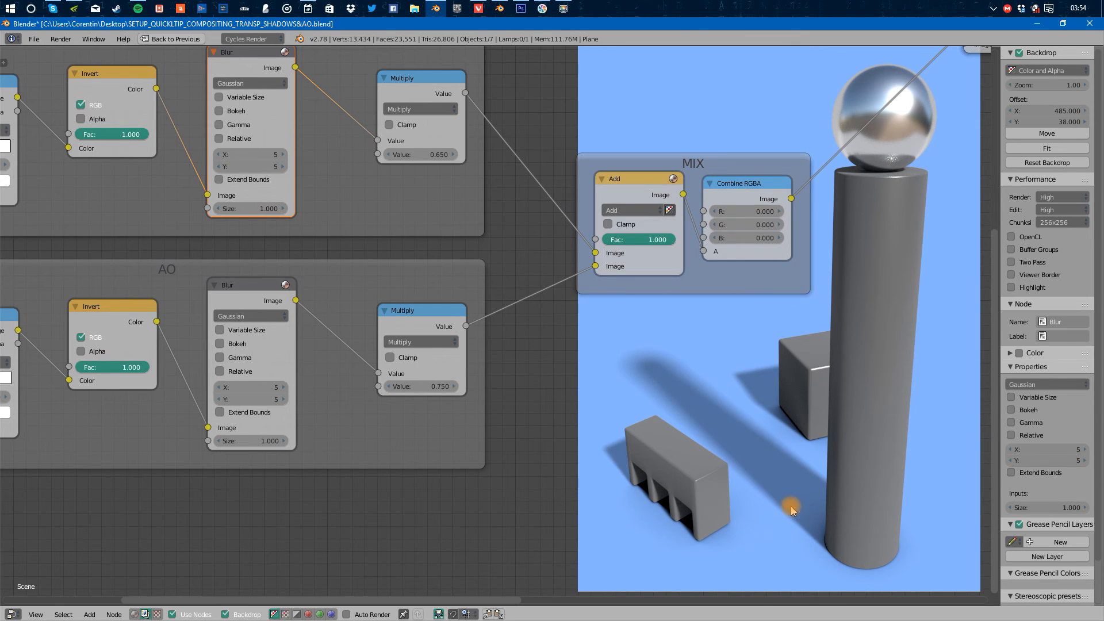
Move the two Alpha Over nodes closer to the MIX frame and detach the blue-background Alpha Over from the node chain
{"action": "middle_click_drag", "start_coordinate": [746, 421], "coordinate": [626, 422]}
{"action": "middle_click_drag", "start_coordinate": [839, 365], "coordinate": [526, 458]}
{"action": "scroll", "coordinate": [631, 400], "scroll_direction": "down", "scroll_amount": 1}
{"action": "left_click_drag", "start_coordinate": [532, 251], "coordinate": [545, 248]}
{"action": "left_click_drag", "start_coordinate": [684, 173], "coordinate": [639, 168]}
{"action": "middle_click_drag", "start_coordinate": [726, 259], "coordinate": [578, 267]}
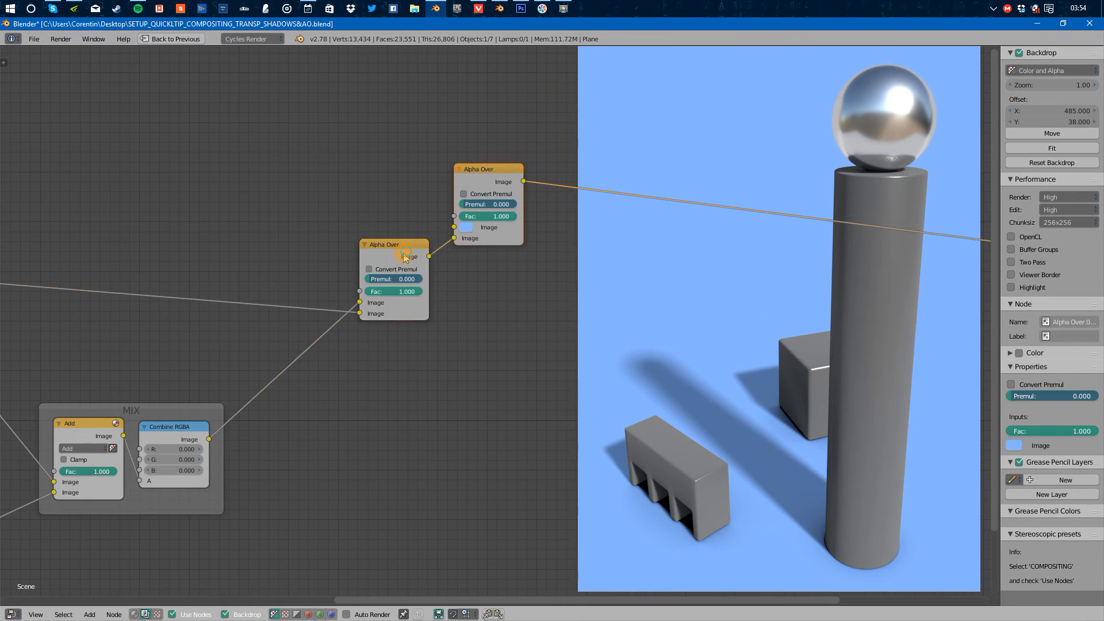
{"action": "left_click_drag", "start_coordinate": [405, 257], "coordinate": [353, 271]}
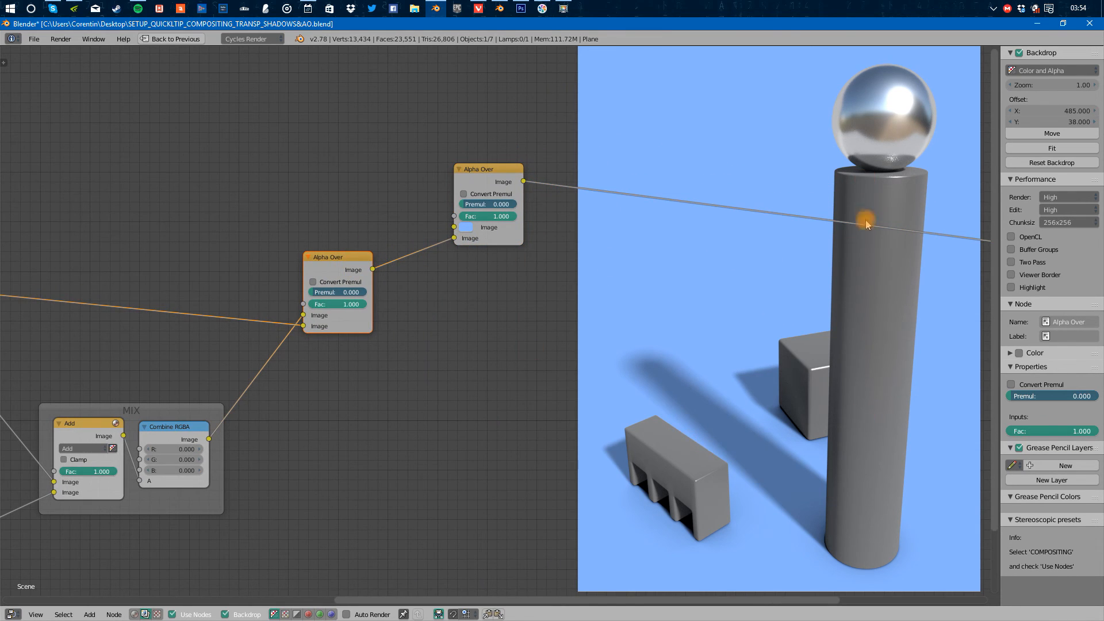
{"action": "left_click_drag", "start_coordinate": [496, 186], "coordinate": [460, 406]}
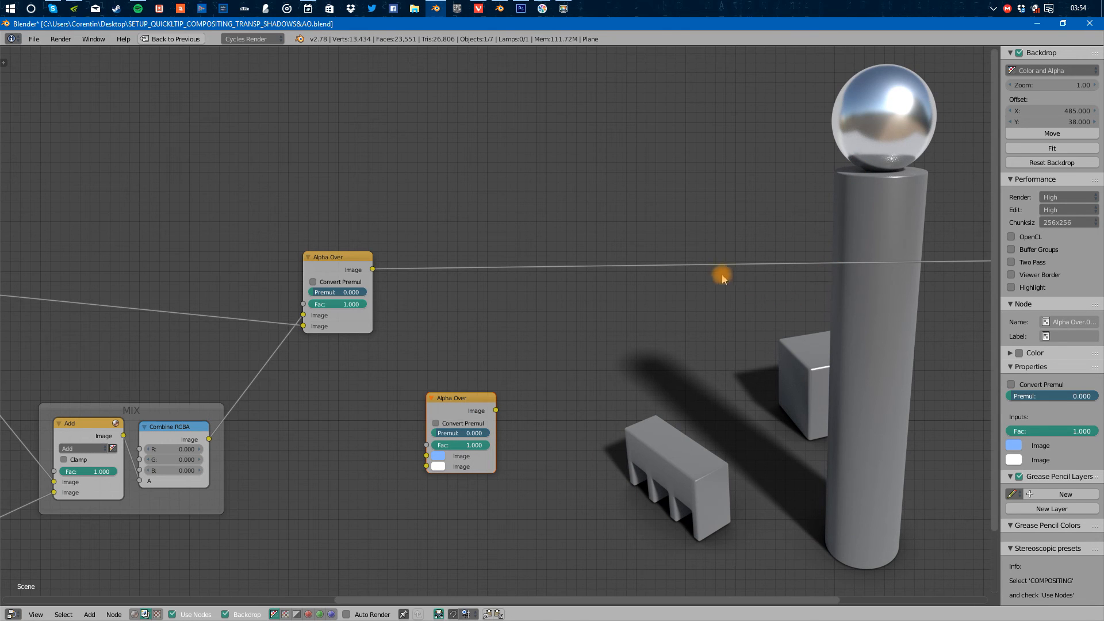
Return to the full layout, change the Outliner area into a UV/Image Editor, and maximize the node editor again
{"action": "key", "text": "shift+space"}
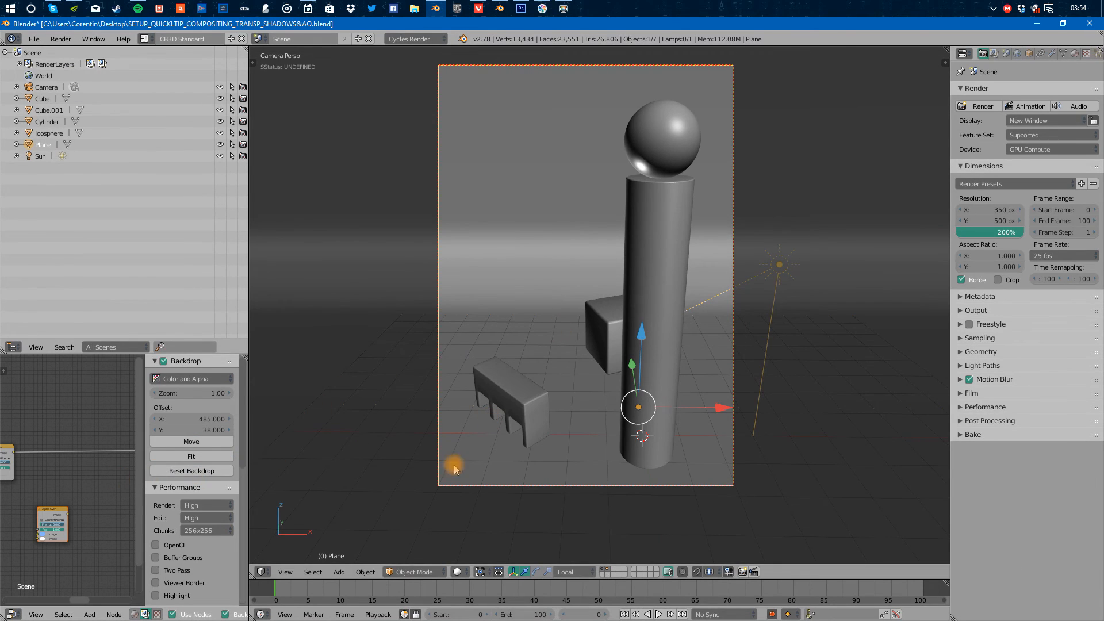
{"action": "left_click", "coordinate": [12, 348]}
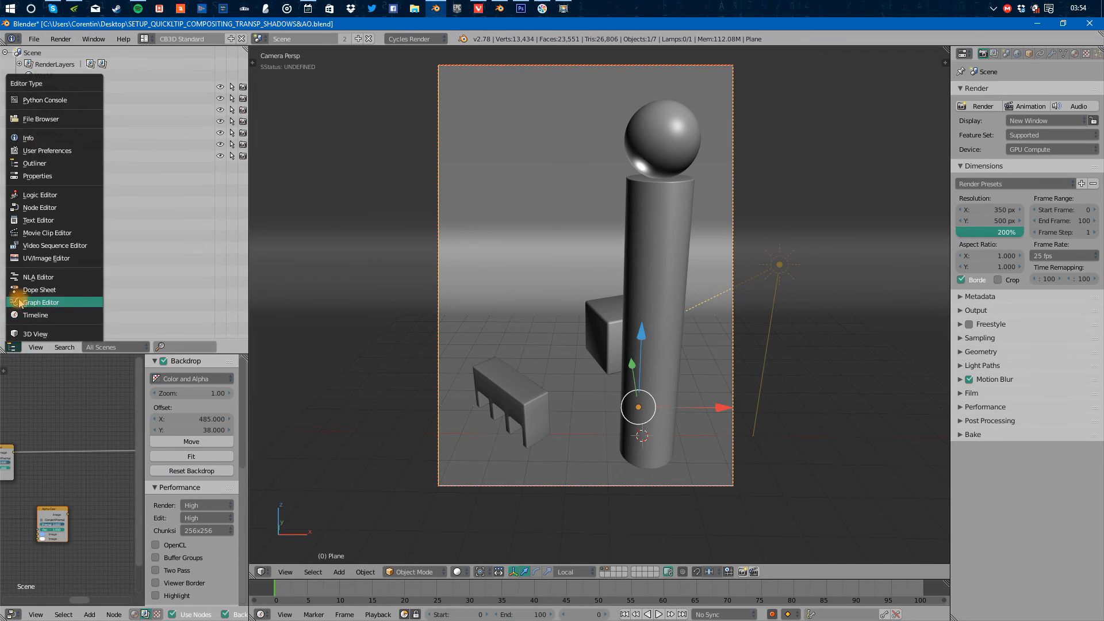
{"action": "left_click", "coordinate": [23, 251]}
{"action": "left_click", "coordinate": [87, 348]}
{"action": "key", "text": "shift+space"}
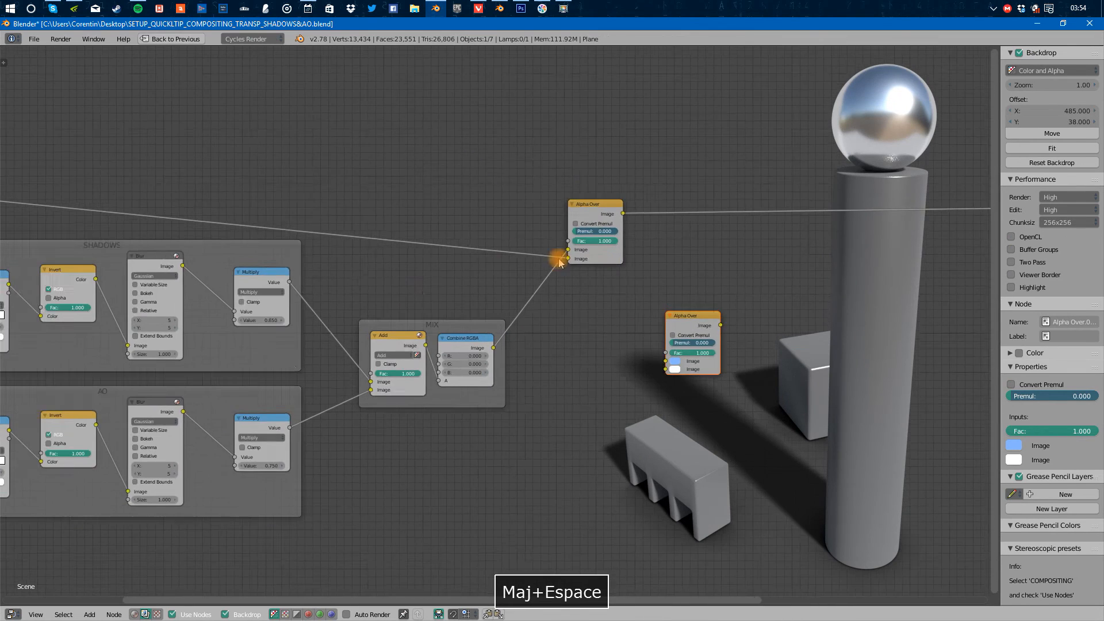
Move the Composite node across the tree to the output end, near the Viewer node
{"action": "scroll", "coordinate": [593, 263], "scroll_direction": "down", "scroll_amount": 1}
{"action": "middle_click_drag", "start_coordinate": [205, 202], "coordinate": [629, 278]}
{"action": "left_click_drag", "start_coordinate": [276, 202], "coordinate": [749, 211]}
{"action": "middle_click_drag", "start_coordinate": [778, 262], "coordinate": [216, 234]}
{"action": "left_click_drag", "start_coordinate": [186, 185], "coordinate": [759, 193]}
{"action": "middle_click_drag", "start_coordinate": [767, 236], "coordinate": [642, 260]}
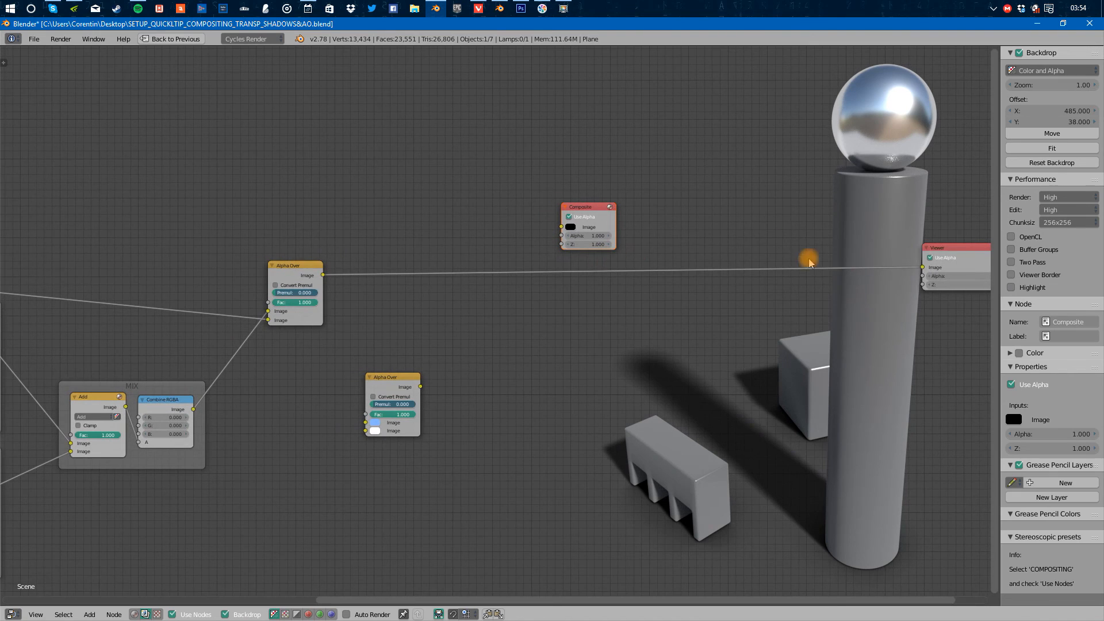
Group the Viewer and Composite nodes beside the remaining Alpha Over and link the Alpha Over's Image output to the Composite
{"action": "left_click_drag", "start_coordinate": [966, 260], "coordinate": [450, 294]}
{"action": "left_click_drag", "start_coordinate": [584, 208], "coordinate": [454, 222]}
{"action": "left_click_drag", "start_coordinate": [385, 377], "coordinate": [338, 381]}
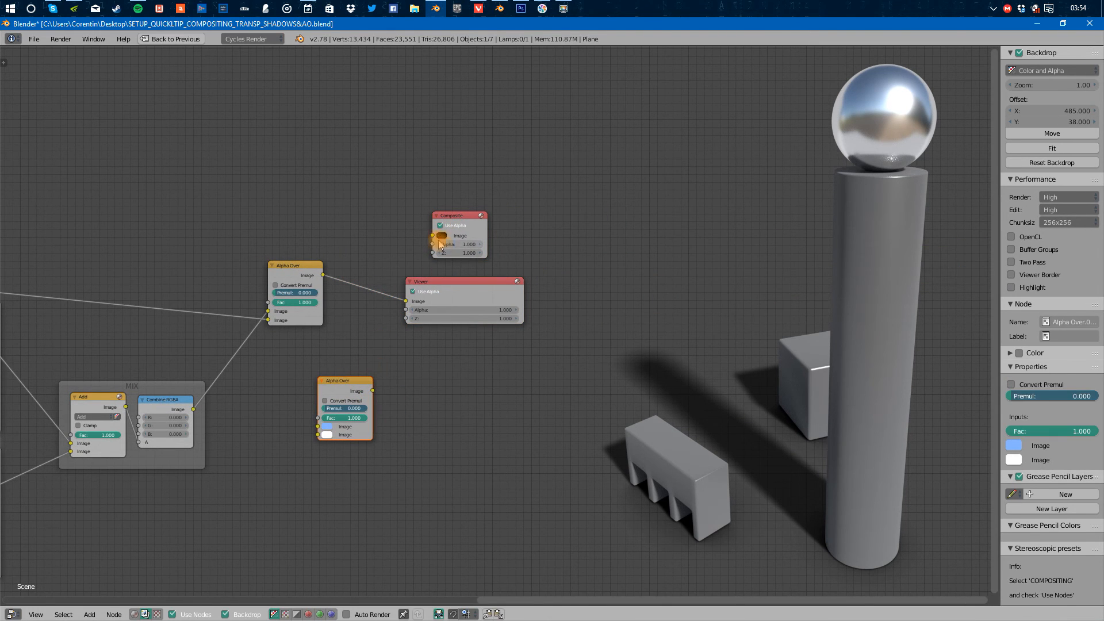
{"action": "left_click_drag", "start_coordinate": [433, 235], "coordinate": [323, 275]}
Disable and re-enable Use Alpha on the Viewer node, and shift the node slightly away from the Alpha Over
{"action": "left_click", "coordinate": [473, 294]}
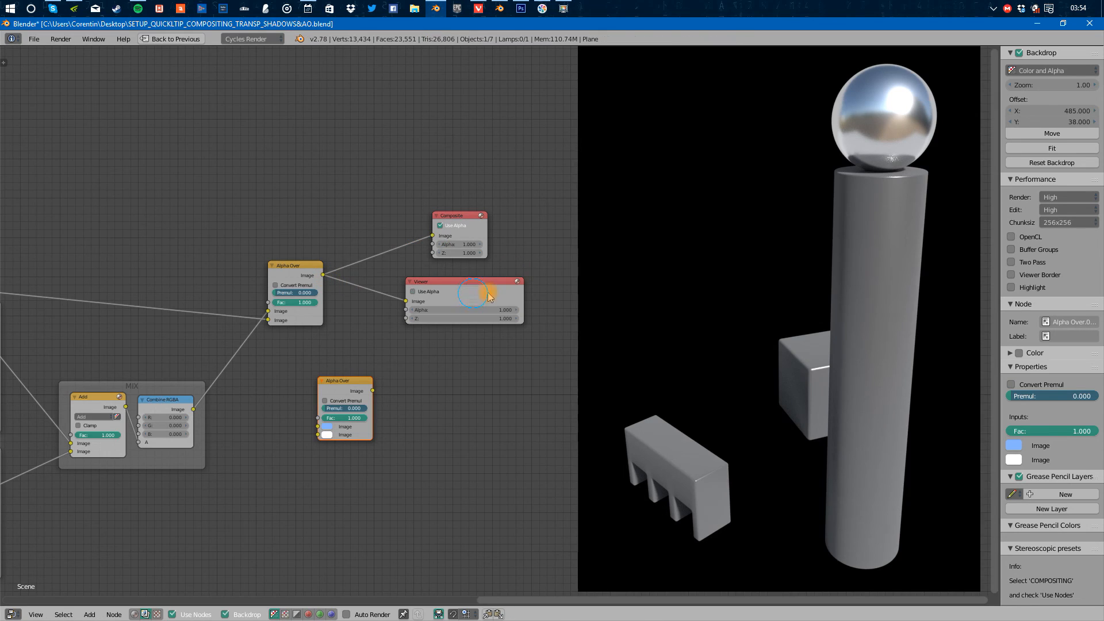
{"action": "left_click", "coordinate": [424, 293]}
{"action": "left_click_drag", "start_coordinate": [469, 284], "coordinate": [499, 281]}
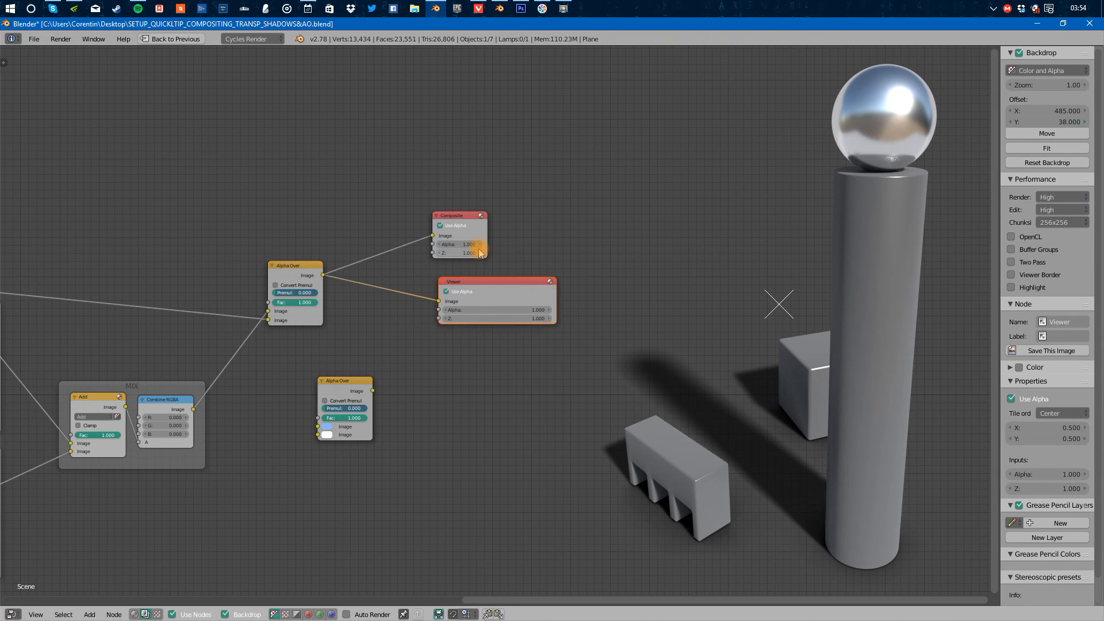
Show the Viewer Node image in the UV/Image Editor after comparing it with the Render Result, and maximize that editor
{"action": "key", "text": "shift+space"}
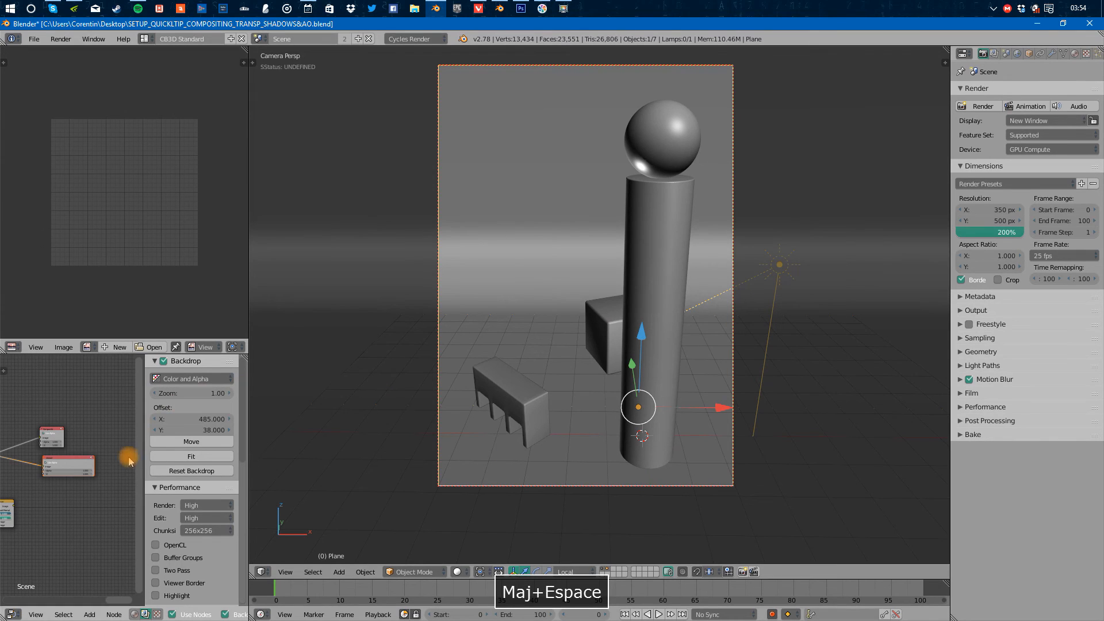
{"action": "left_click", "coordinate": [89, 346]}
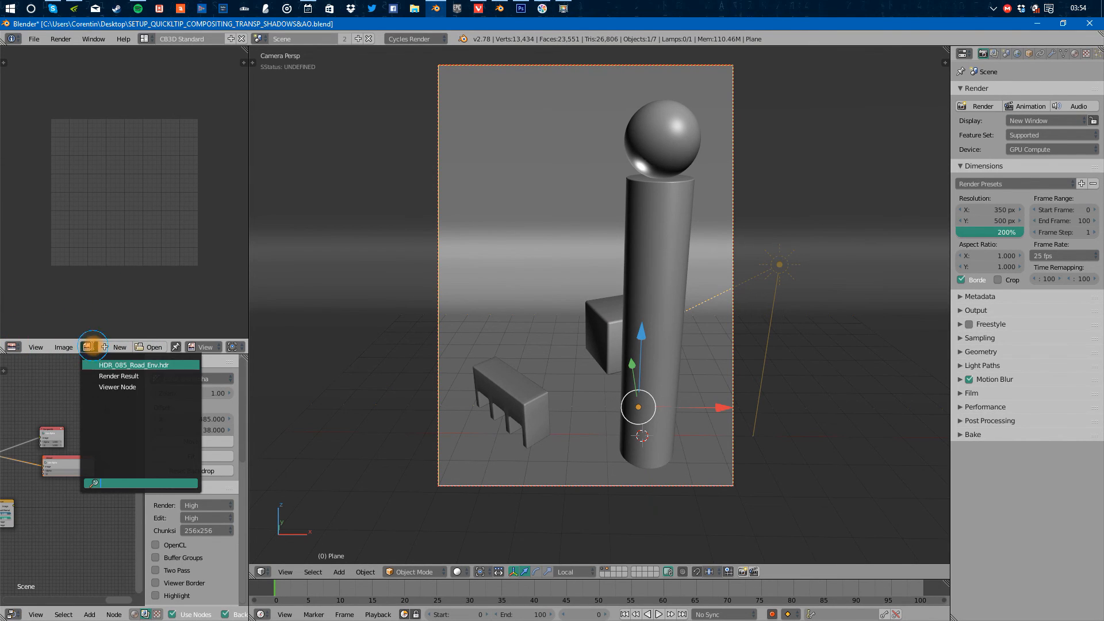
{"action": "left_click", "coordinate": [133, 386]}
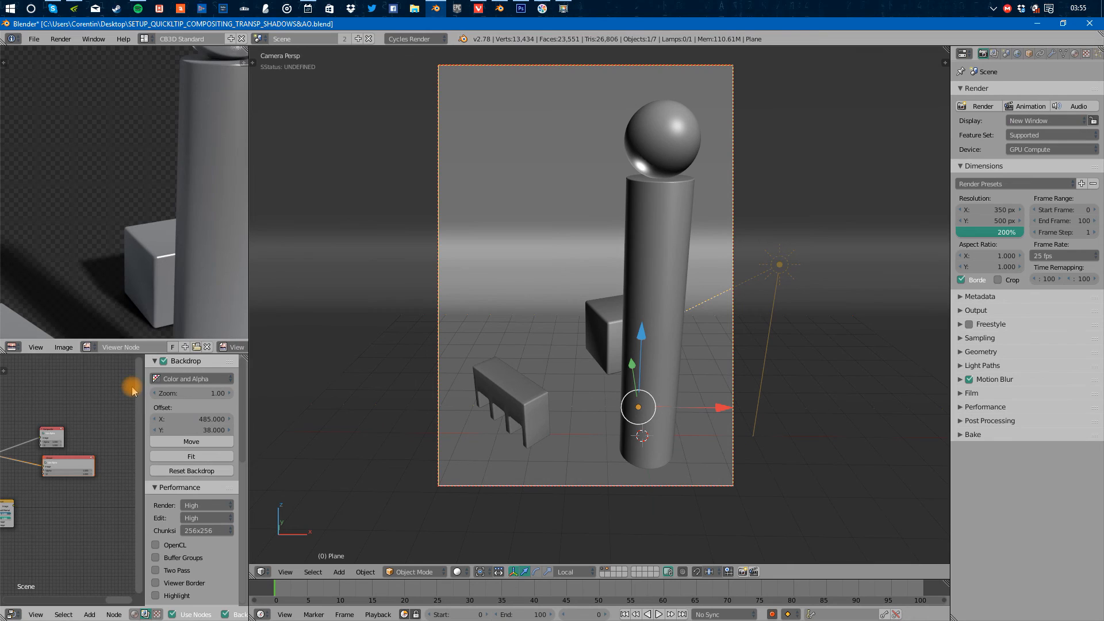
{"action": "left_click", "coordinate": [87, 347]}
{"action": "left_click", "coordinate": [104, 376]}
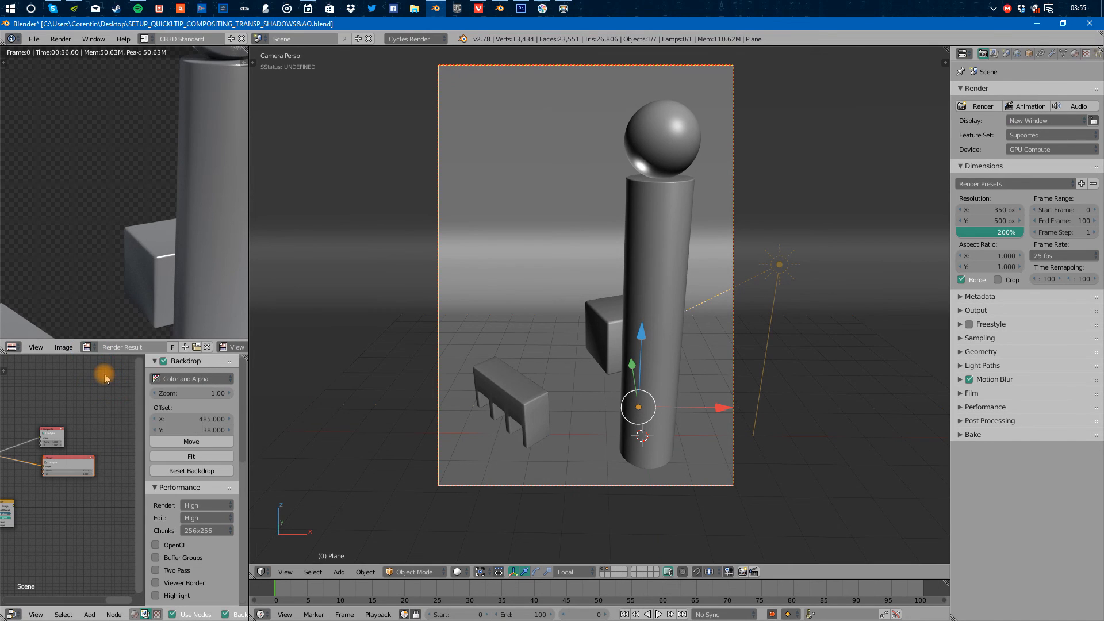
{"action": "left_click", "coordinate": [87, 347]}
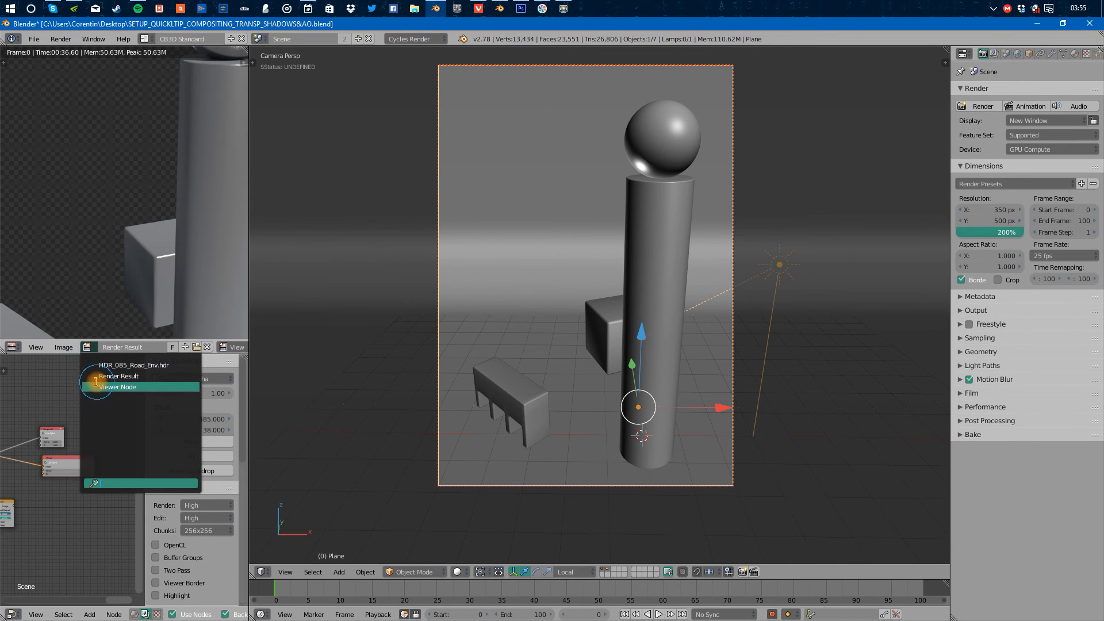
{"action": "left_click", "coordinate": [98, 386]}
{"action": "key", "text": "shift+space"}
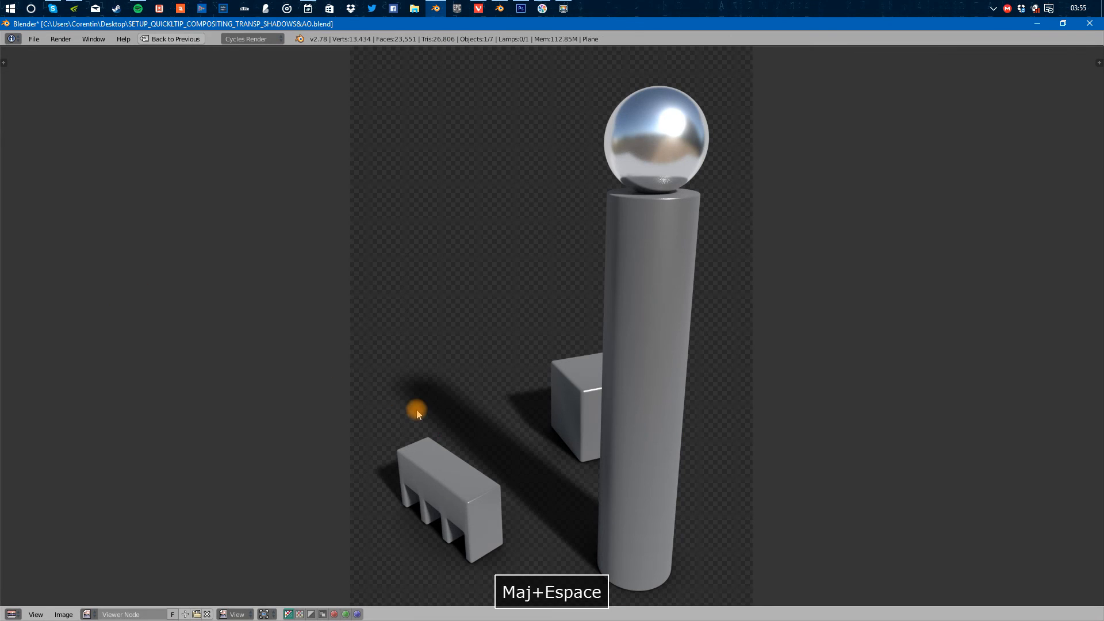
Save the Viewer Node image to the Desktop as "render tuto.png"
{"action": "key", "text": "F3"}
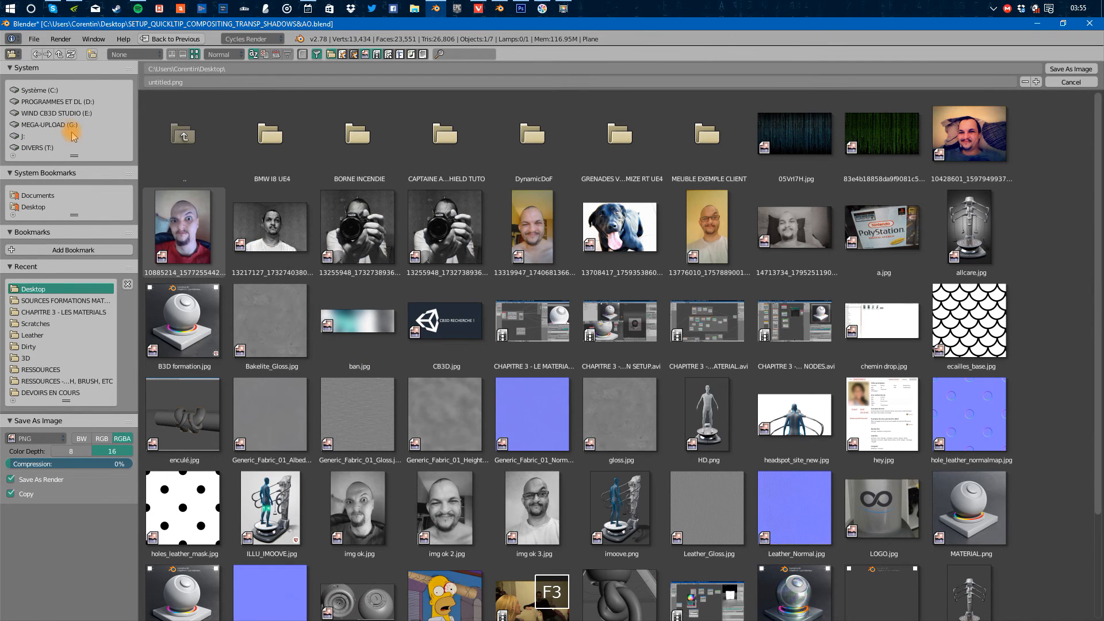
{"action": "left_click", "coordinate": [189, 82]}
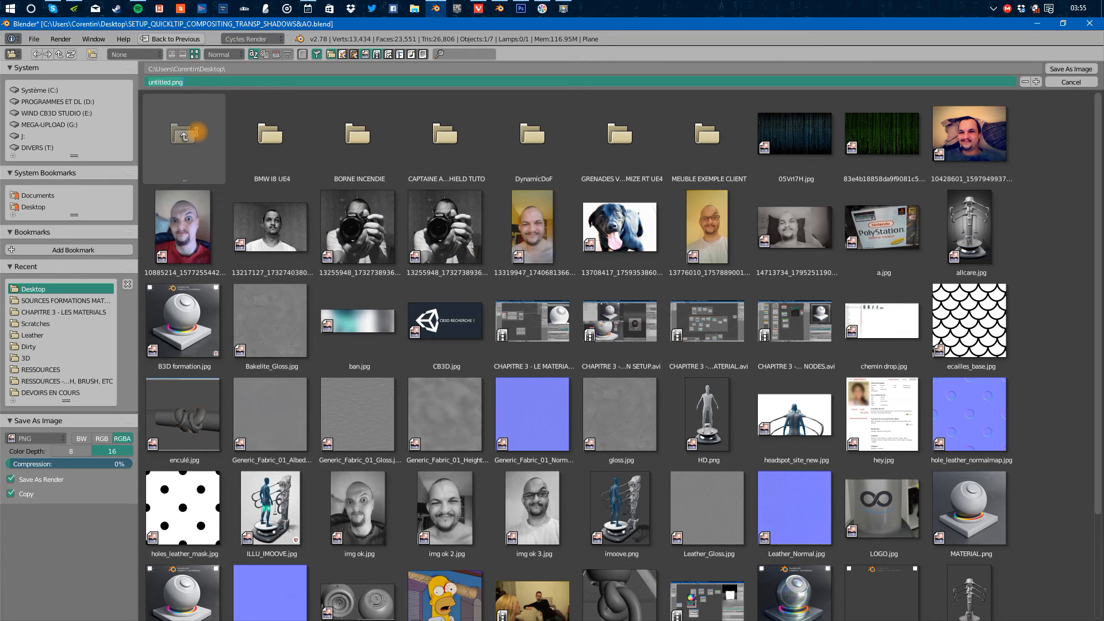
{"action": "type", "text": "render tuto"}
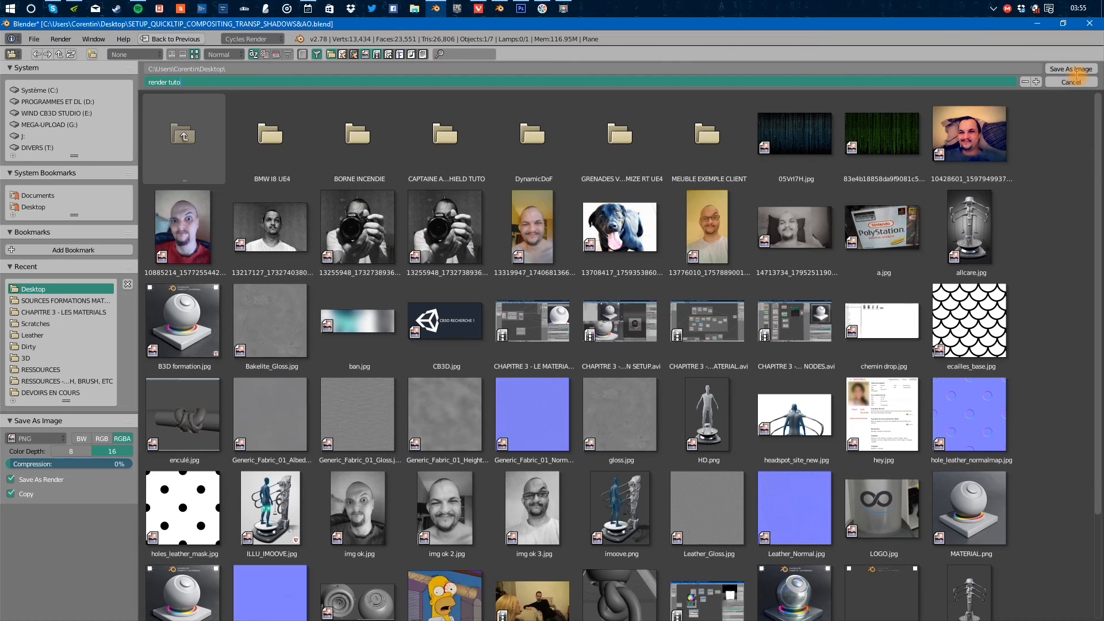
{"action": "left_click", "coordinate": [1074, 69]}
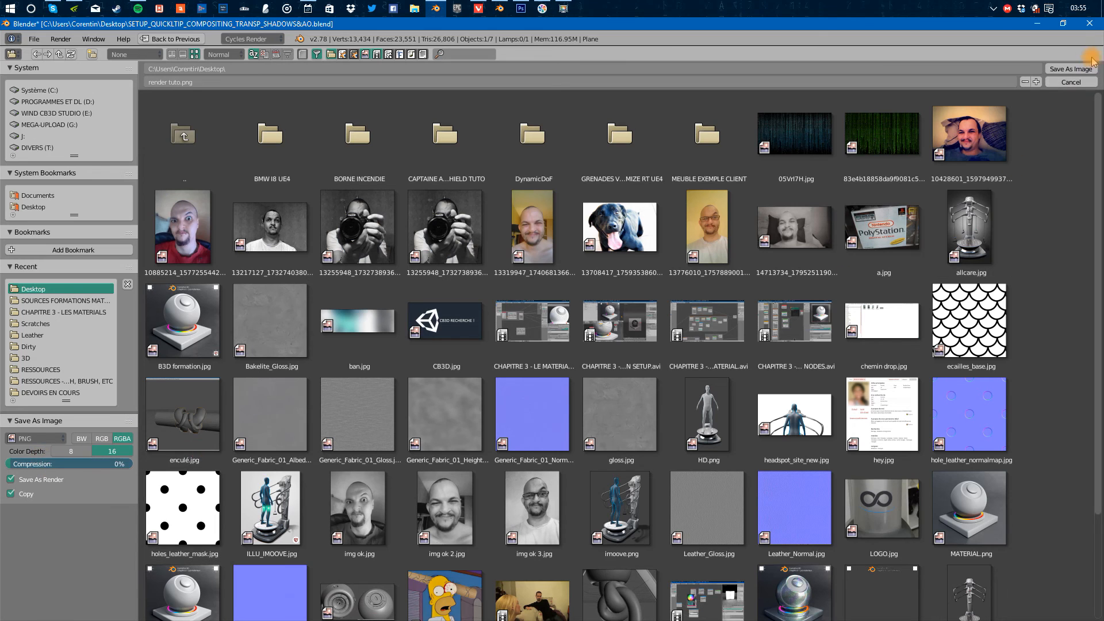
{"action": "left_click", "coordinate": [1057, 71]}
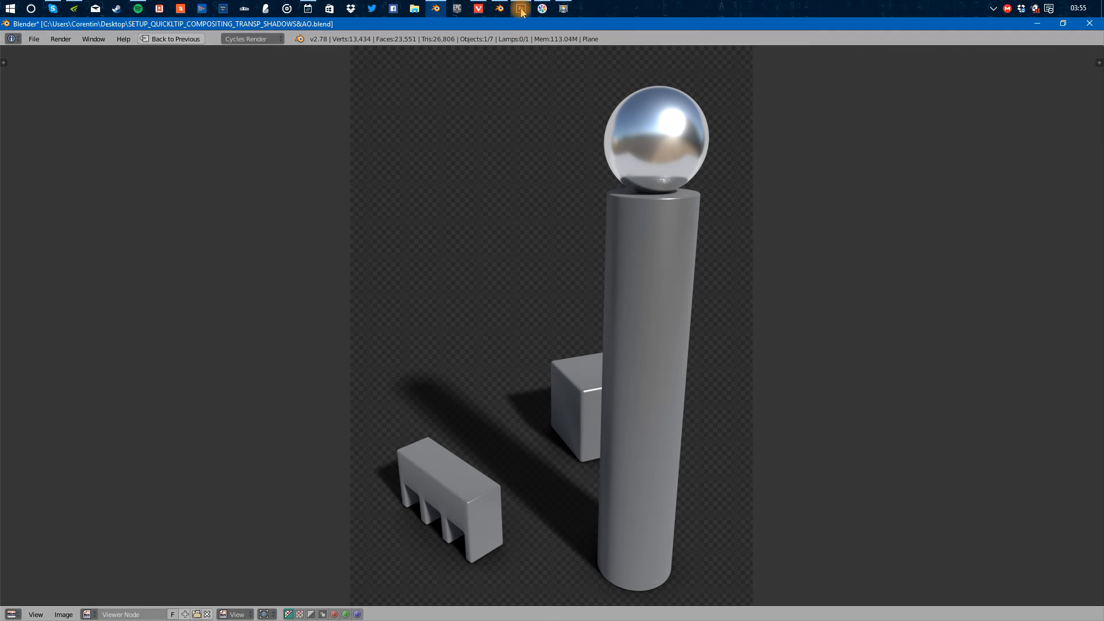
Switch to Photoshop and open "render tuto.png" from the Desktop
{"action": "left_click", "coordinate": [521, 8]}
{"action": "key", "text": "space"}
{"action": "key", "text": "ctrl+o"}
{"action": "left_click", "coordinate": [407, 167]}
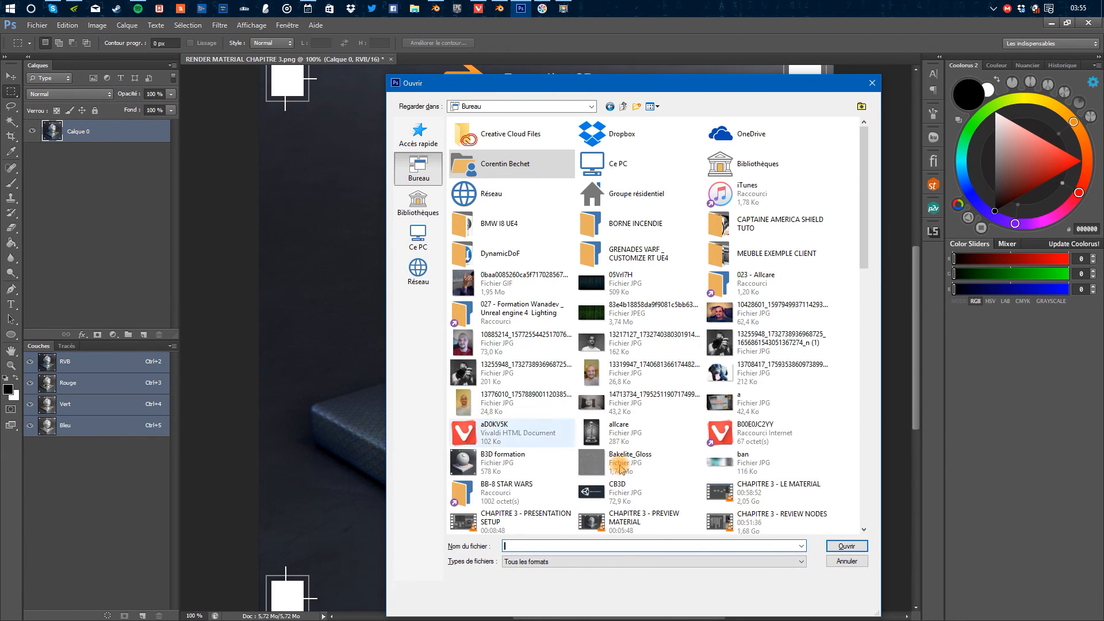
{"action": "left_click_drag", "start_coordinate": [863, 233], "coordinate": [862, 268]}
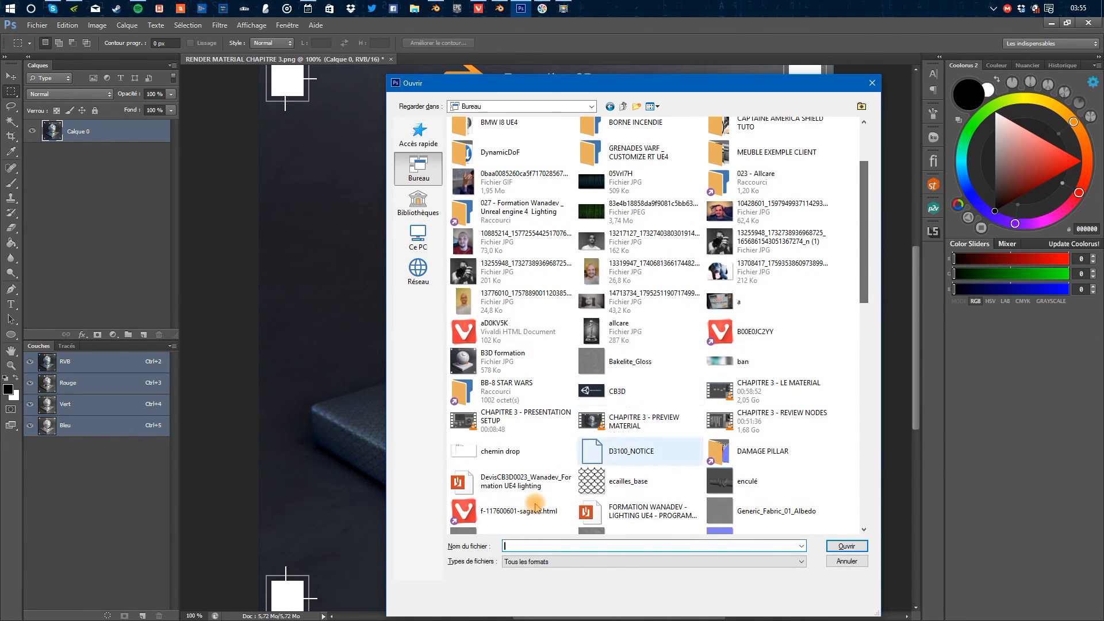
{"action": "type", "text": "rend"}
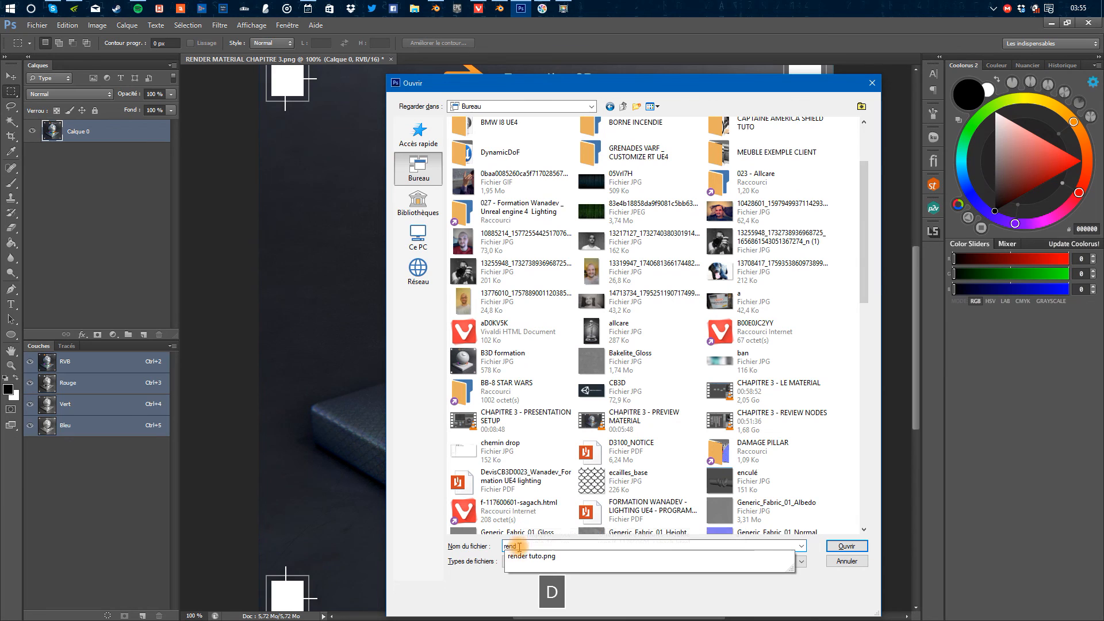
{"action": "left_click", "coordinate": [519, 558]}
{"action": "left_click", "coordinate": [845, 546]}
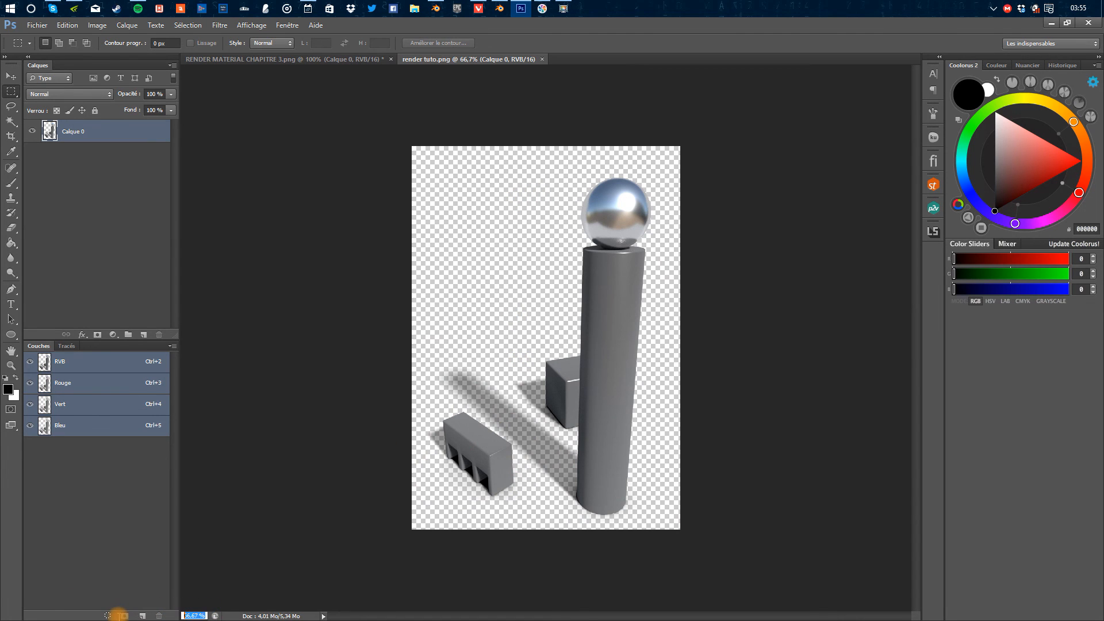
Add a new empty layer above the render layer
{"action": "type", "text": "100"}
{"action": "key", "text": "Return"}
{"action": "scroll", "coordinate": [420, 443], "scroll_direction": "down", "scroll_amount": 1}
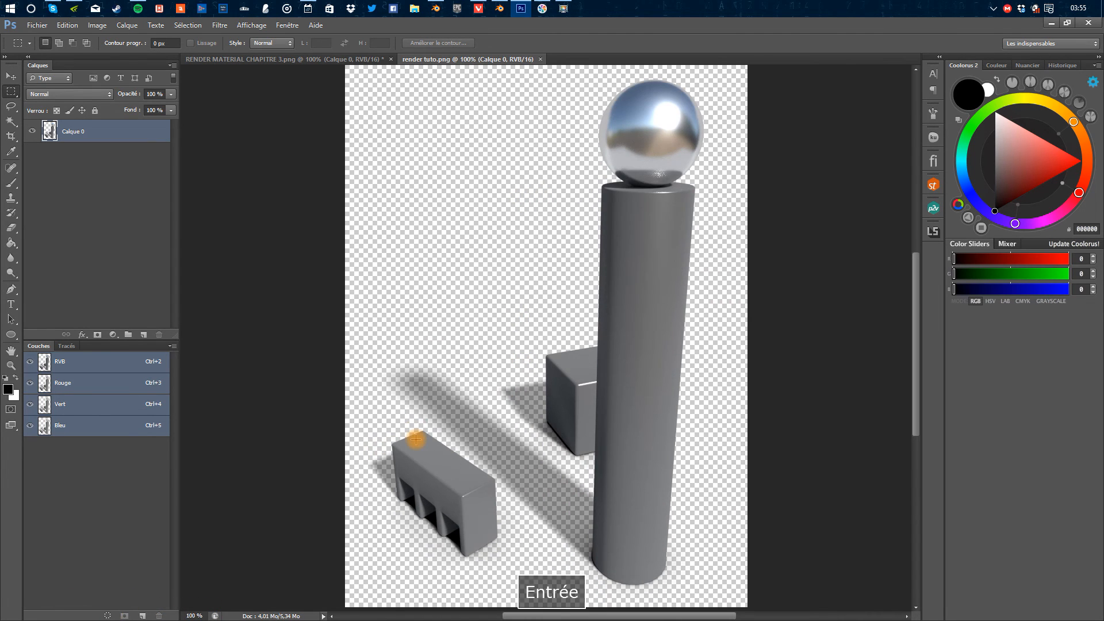
{"action": "key", "text": "ctrl+shift+n"}
{"action": "key", "text": "Return"}
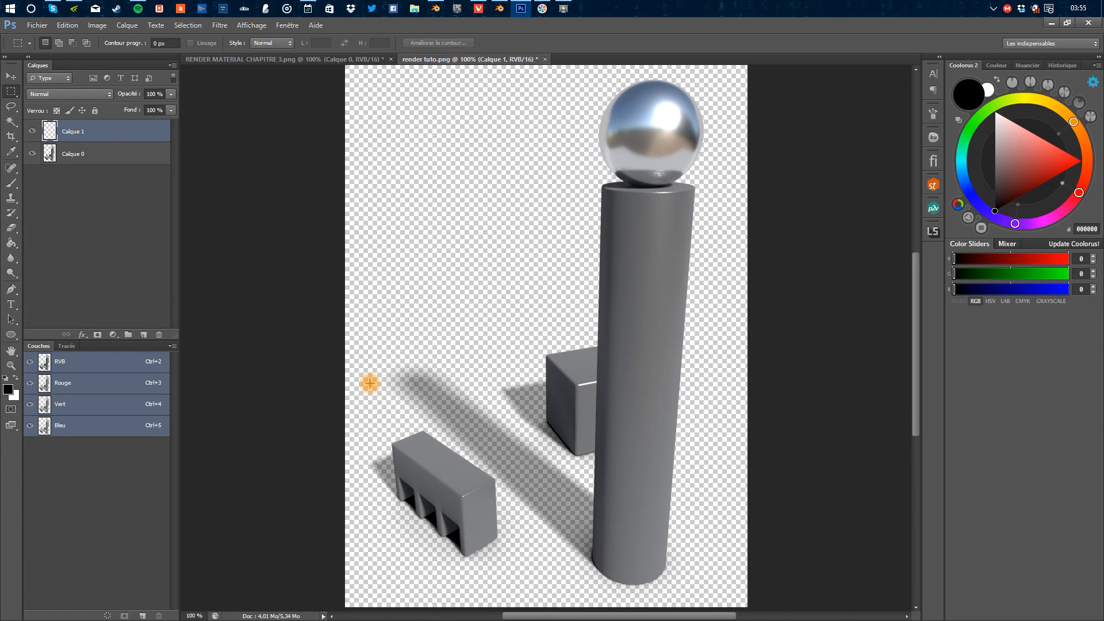
Activate the Paint Bucket tool, choose dusty pink #BB8080 as foreground colour, and swap the foreground and background colours
{"action": "key", "text": "g"}
{"action": "left_click", "coordinate": [8, 389]}
{"action": "left_click", "coordinate": [569, 344]}
{"action": "key", "text": "Return"}
{"action": "key", "text": "x"}
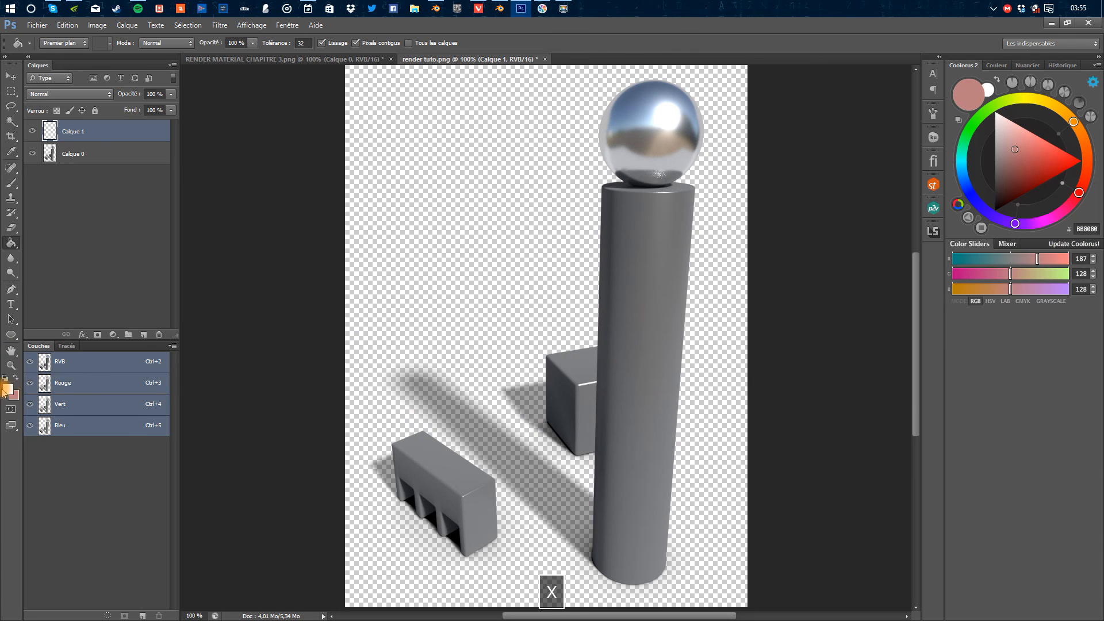
Set the foreground colour to turquoise #00ffd8
{"action": "left_click", "coordinate": [8, 389]}
{"action": "left_click", "coordinate": [683, 416]}
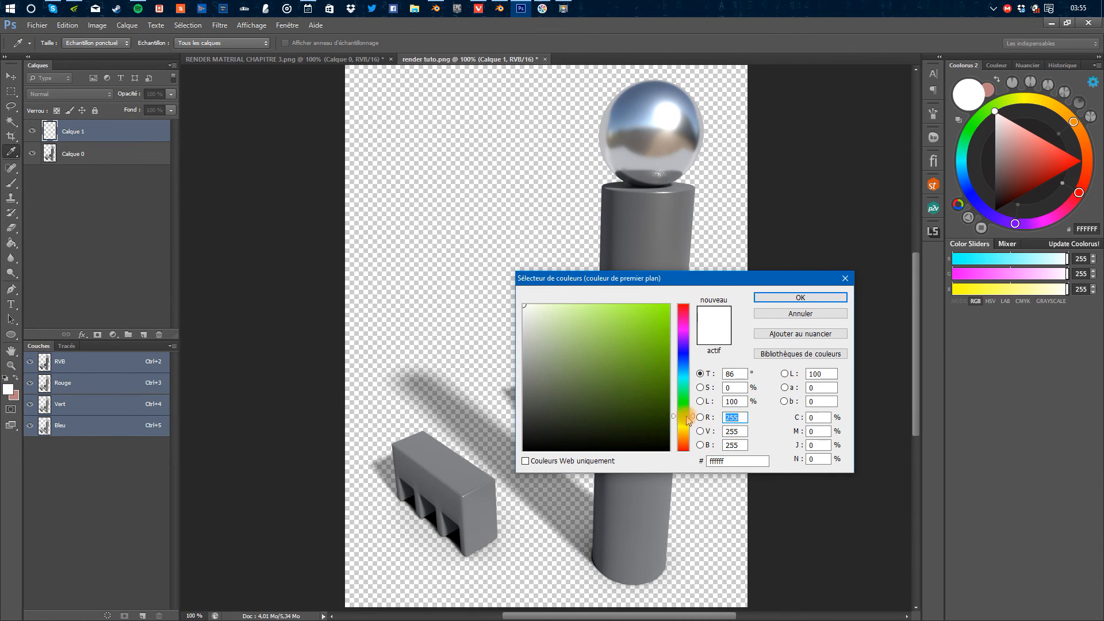
{"action": "left_click", "coordinate": [669, 305]}
{"action": "left_click", "coordinate": [683, 382]}
{"action": "key", "text": "Return"}
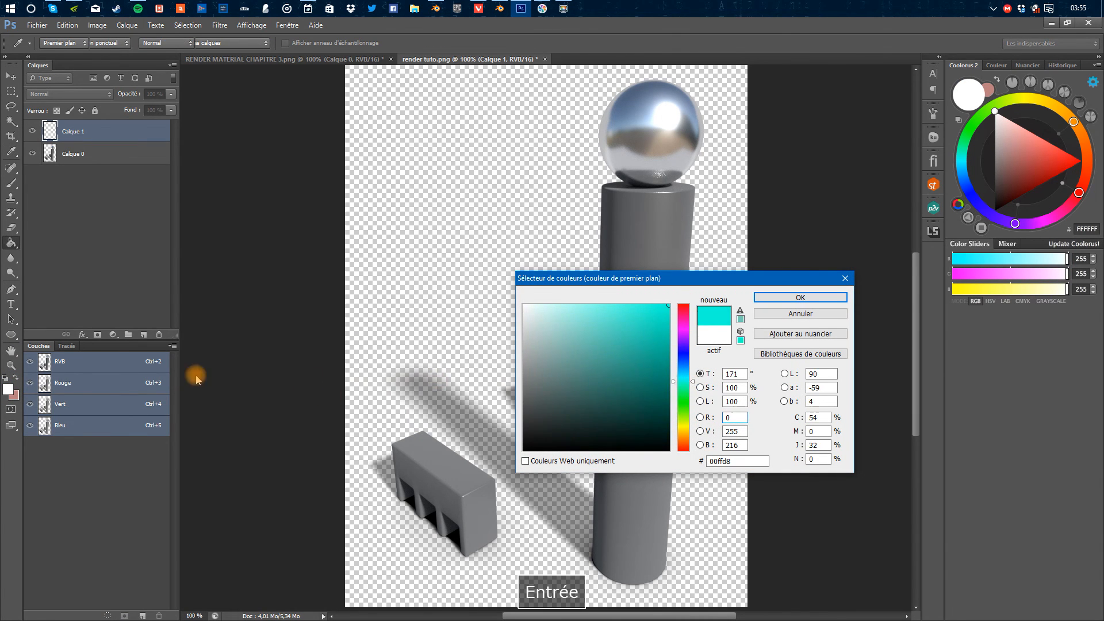
Fill Calque 1 with a diagonal turquoise-to-dusty-pink gradient running from the lower-left to the upper-right of the canvas
{"action": "left_click", "coordinate": [13, 245]}
{"action": "left_click", "coordinate": [69, 242]}
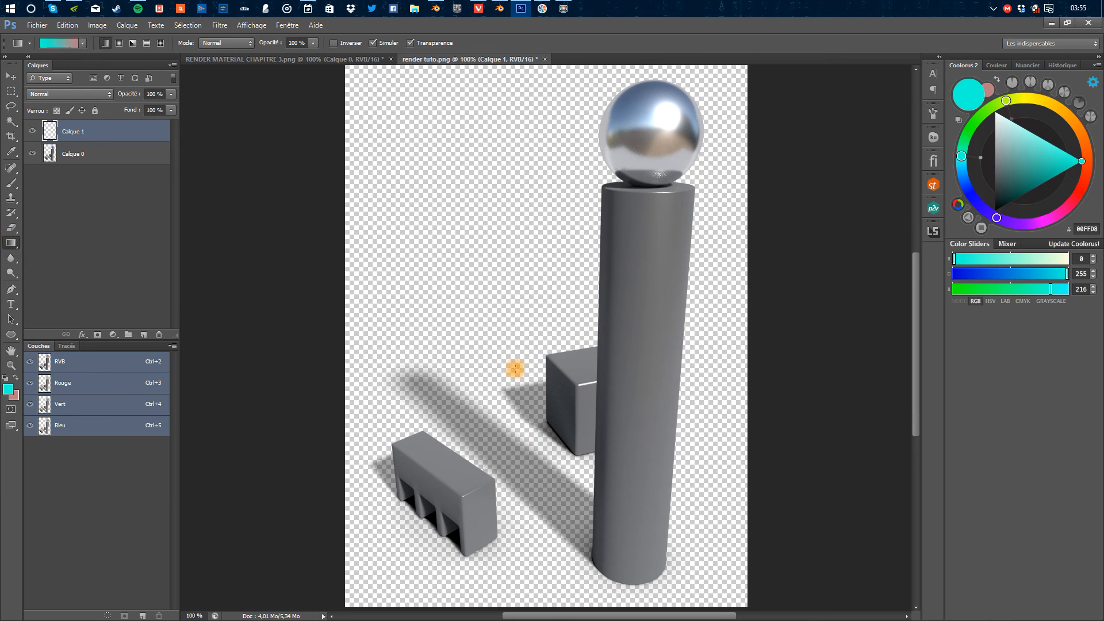
{"action": "left_click_drag", "start_coordinate": [833, 430], "coordinate": [832, 431], "text": "shift"}
{"action": "left_click_drag", "start_coordinate": [338, 357], "coordinate": [905, 300], "text": "shift"}
{"action": "left_click_drag", "start_coordinate": [329, 592], "coordinate": [699, 167]}
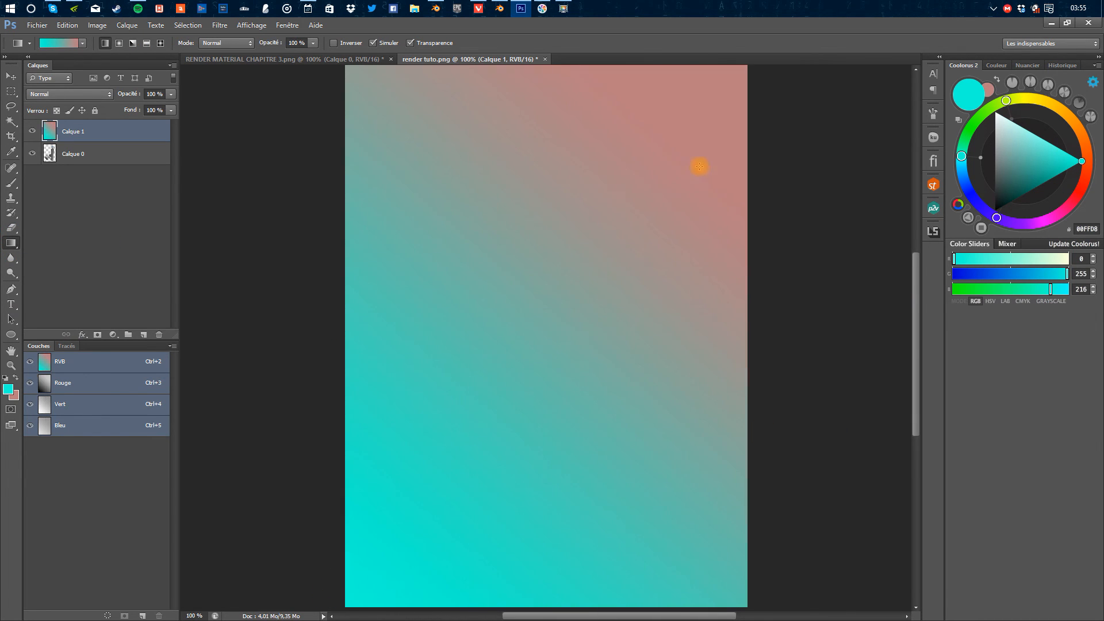
Move the gradient layer Calque 1 below the render layer Calque 0 and check the transparent shadows against the gradient
{"action": "left_click_drag", "start_coordinate": [110, 132], "coordinate": [87, 207]}
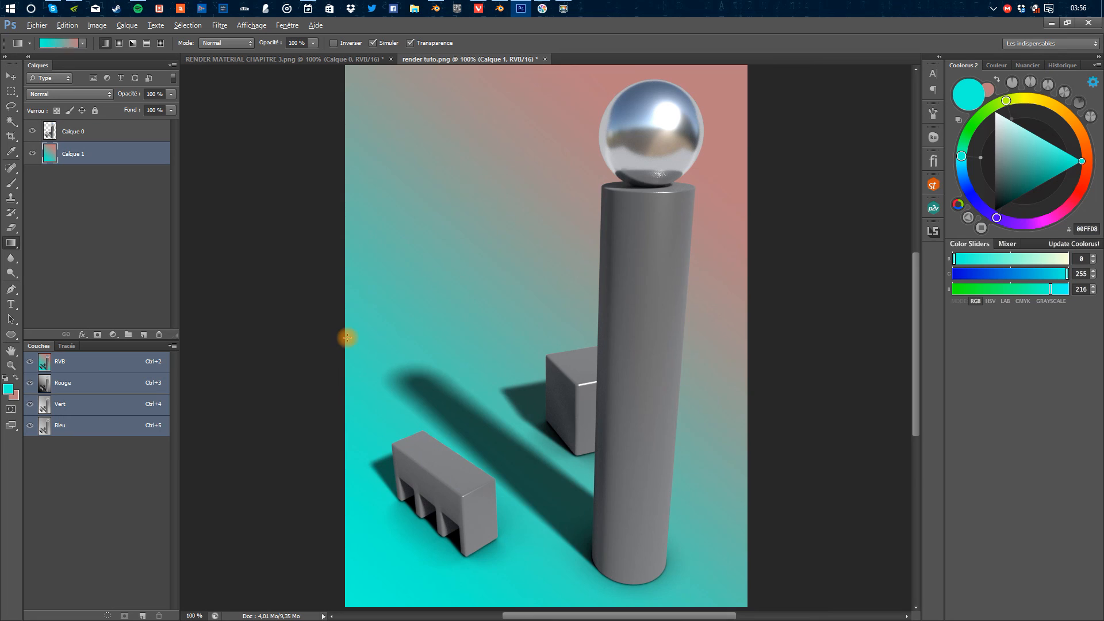
{"action": "scroll", "coordinate": [347, 338], "scroll_direction": "down", "scroll_amount": 1, "text": "alt"}
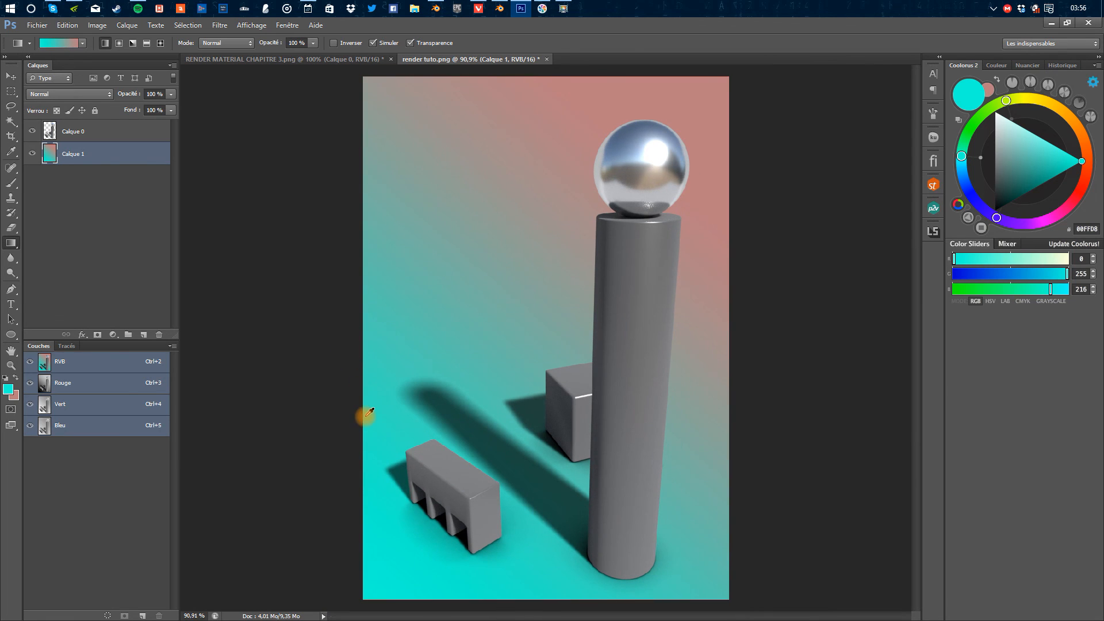
{"action": "scroll", "coordinate": [368, 413], "scroll_direction": "up", "scroll_amount": 1, "text": "alt"}
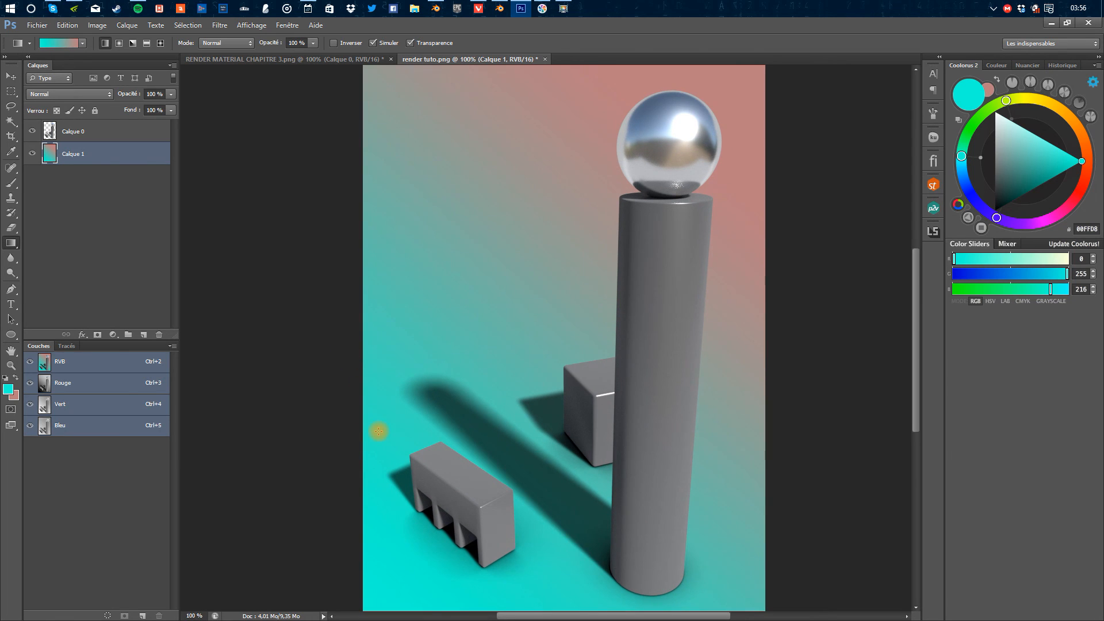
Switch to the Vivaldi browser and open the CB3D Studio portfolio website
{"action": "mouse_move", "coordinate": [481, 15]}
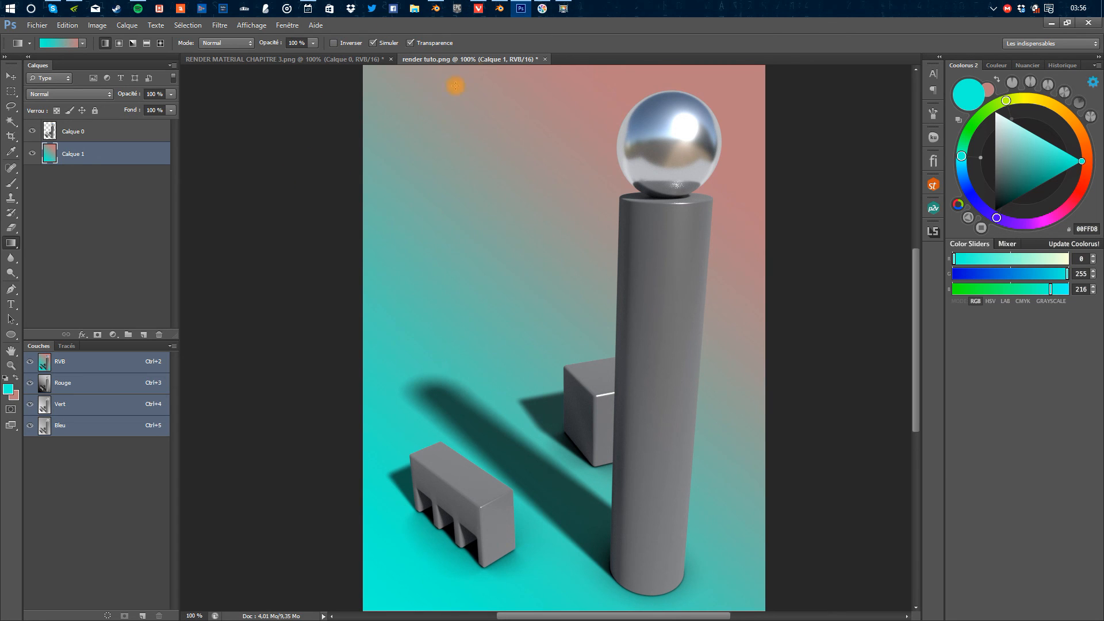
{"action": "left_click", "coordinate": [480, 10]}
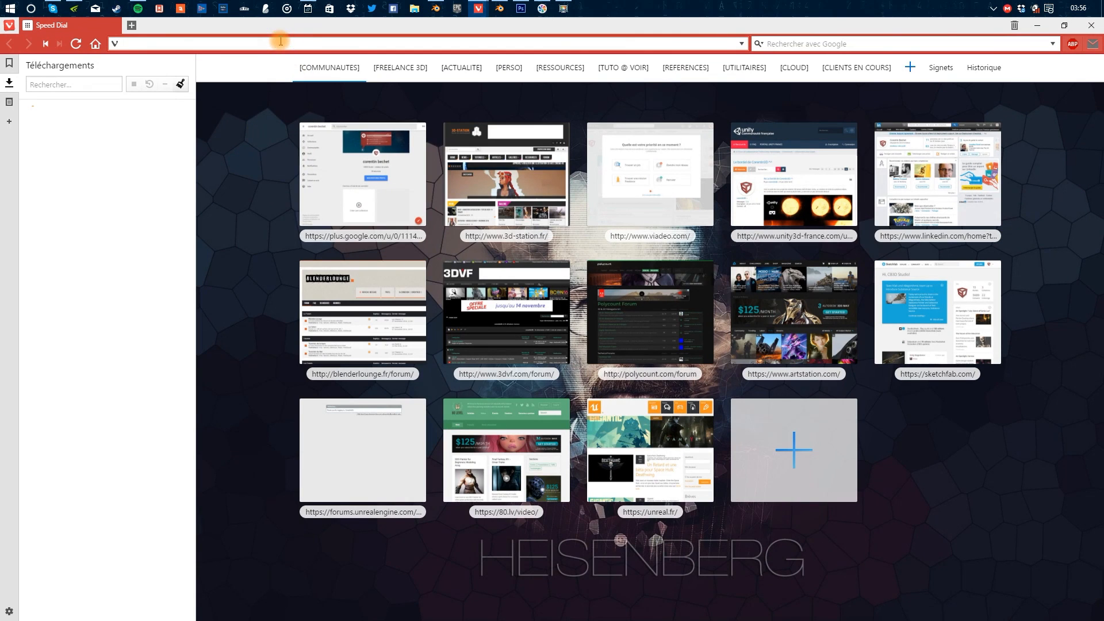
{"action": "type", "text": "www.corentin-bechet.com/"}
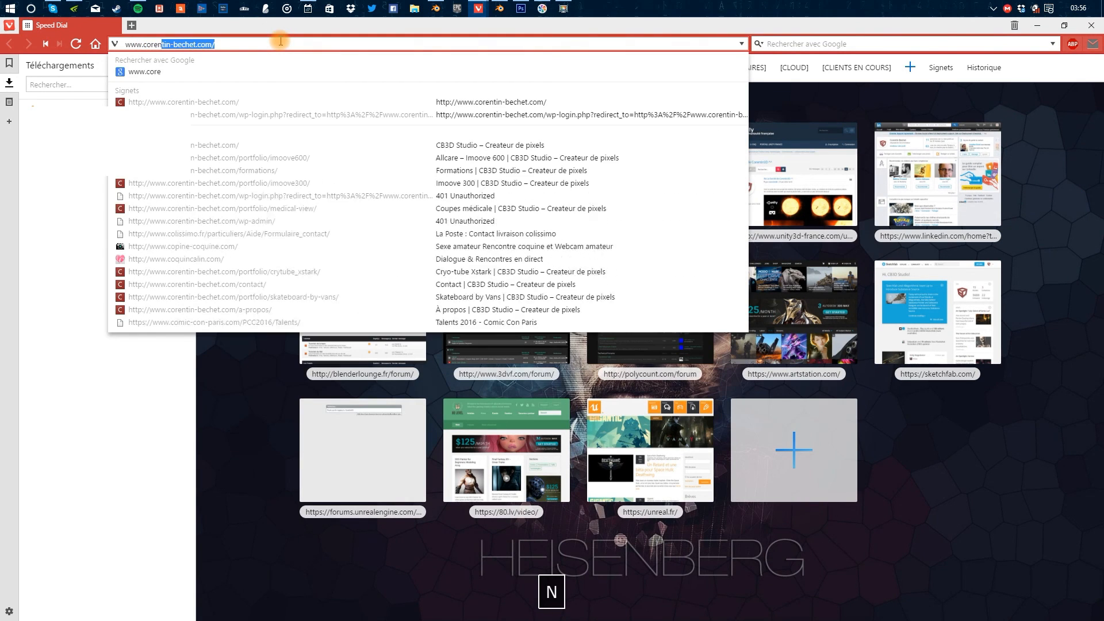
{"action": "key", "text": "Return"}
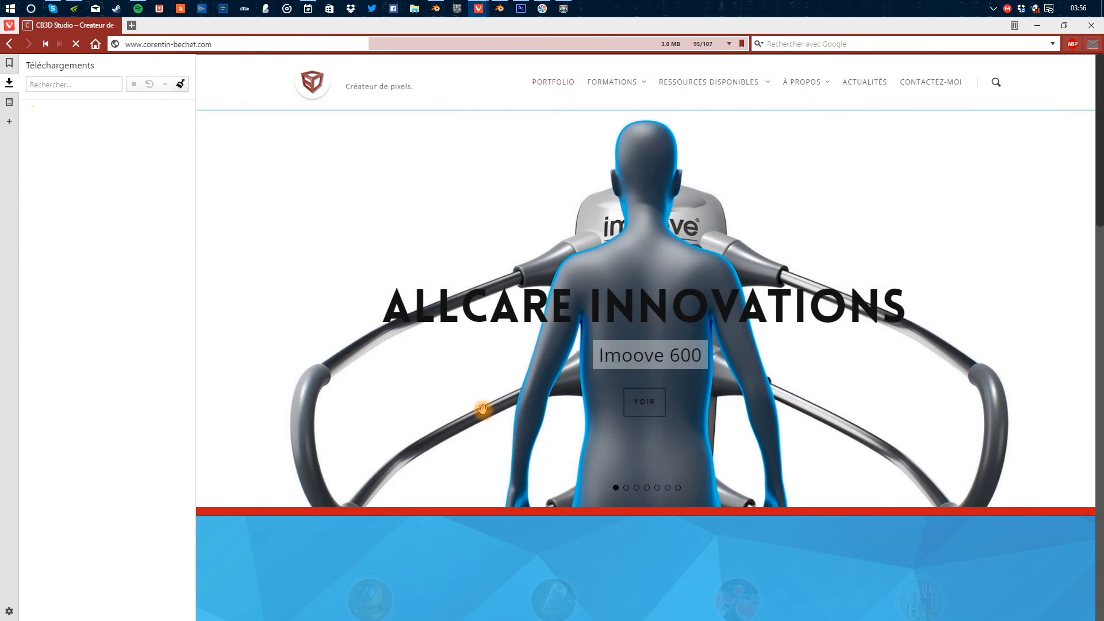
Look through the portfolio home page and open the Imoove 600 project
{"action": "scroll", "coordinate": [484, 411], "scroll_direction": "down", "scroll_amount": 5}
{"action": "scroll", "coordinate": [484, 411], "scroll_direction": "down", "scroll_amount": 4}
{"action": "scroll", "coordinate": [484, 410], "scroll_direction": "up", "scroll_amount": 3}
{"action": "scroll", "coordinate": [309, 488], "scroll_direction": "up", "scroll_amount": 1}
{"action": "scroll", "coordinate": [322, 512], "scroll_direction": "down", "scroll_amount": 2}
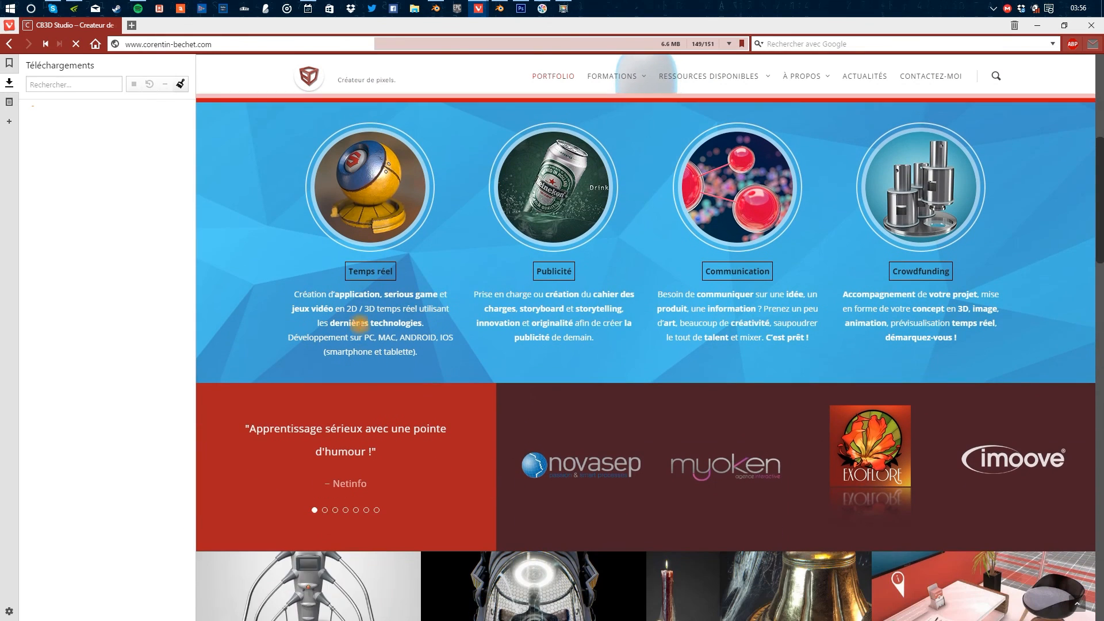
{"action": "left_click", "coordinate": [334, 535]}
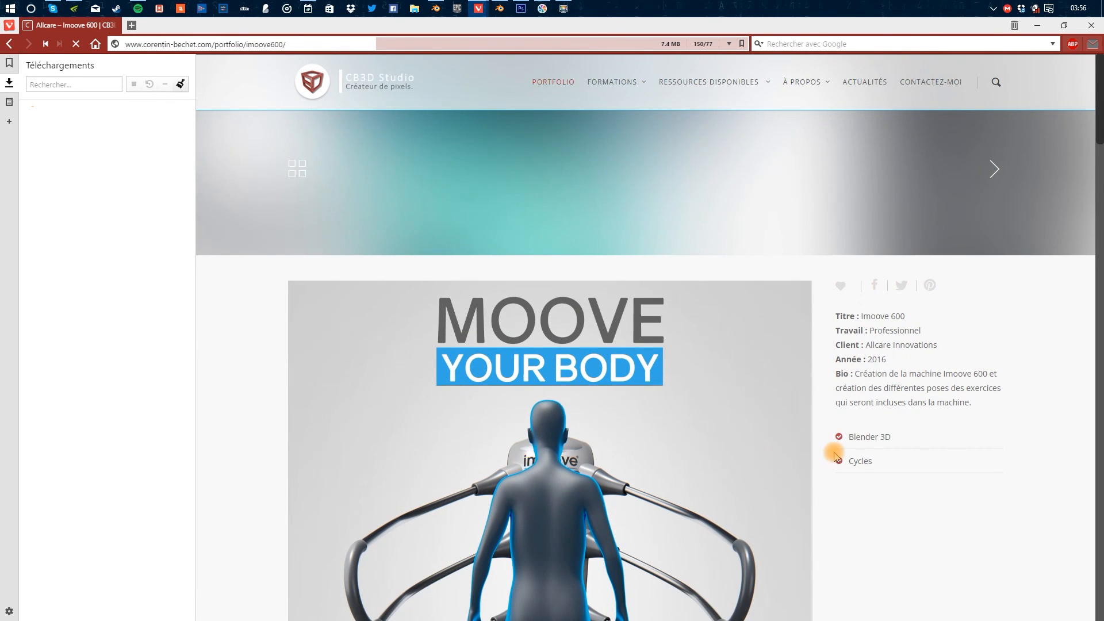
Browse the Imoove 600 project renders and enlarge the "Rééducation musculaire" image to examine its floor shadow
{"action": "scroll", "coordinate": [836, 457], "scroll_direction": "down", "scroll_amount": 2}
{"action": "scroll", "coordinate": [871, 457], "scroll_direction": "down", "scroll_amount": 1}
{"action": "scroll", "coordinate": [872, 458], "scroll_direction": "down", "scroll_amount": 3}
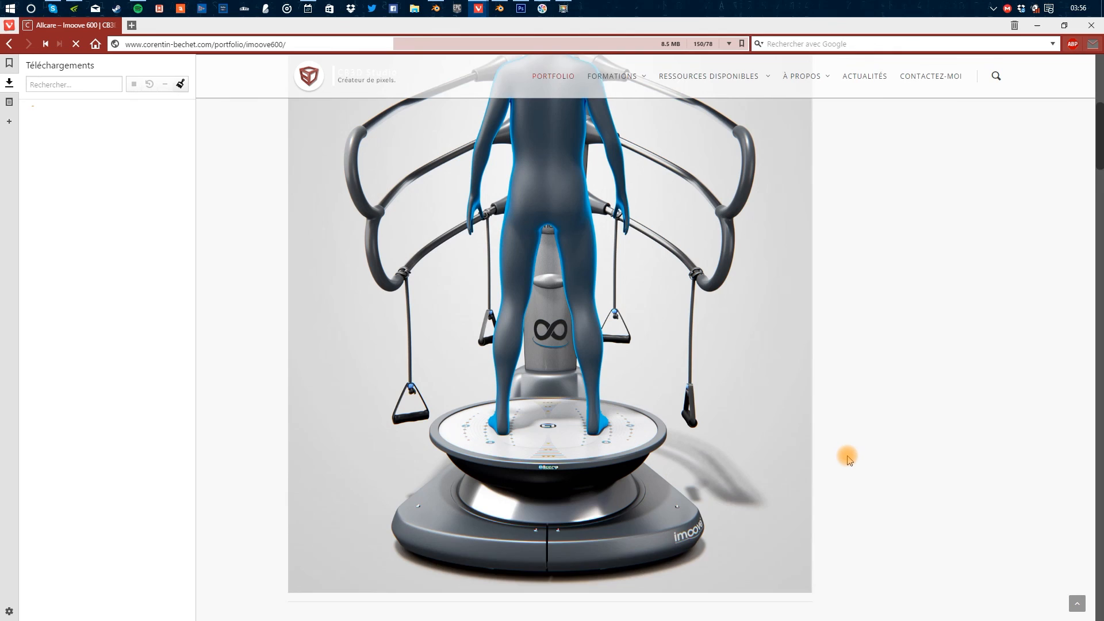
{"action": "scroll", "coordinate": [851, 454], "scroll_direction": "down", "scroll_amount": 10}
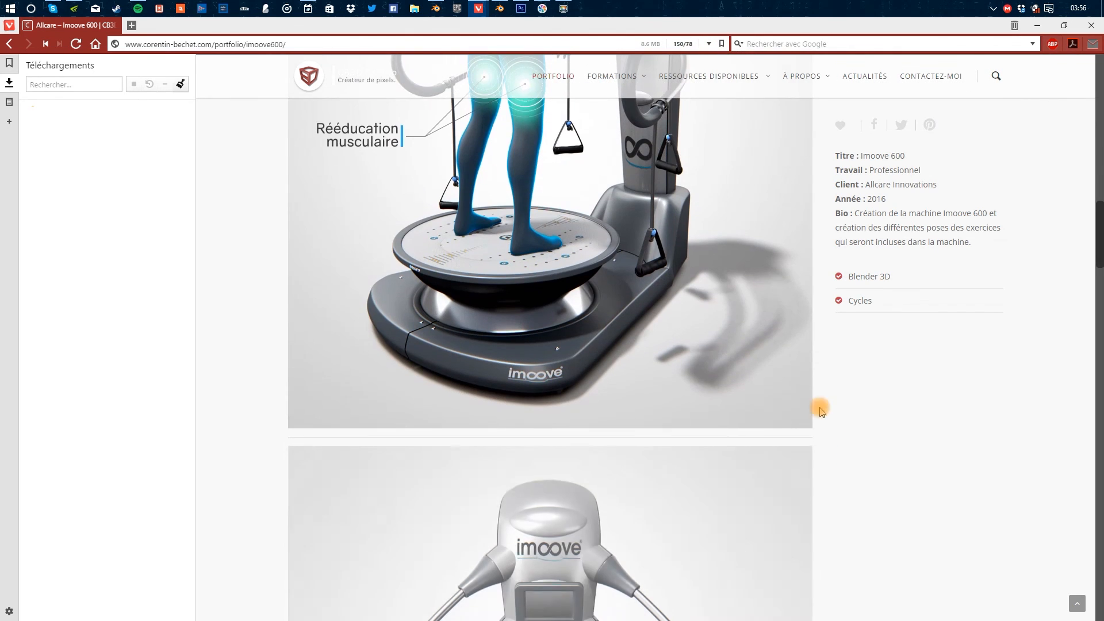
{"action": "left_click", "coordinate": [698, 298]}
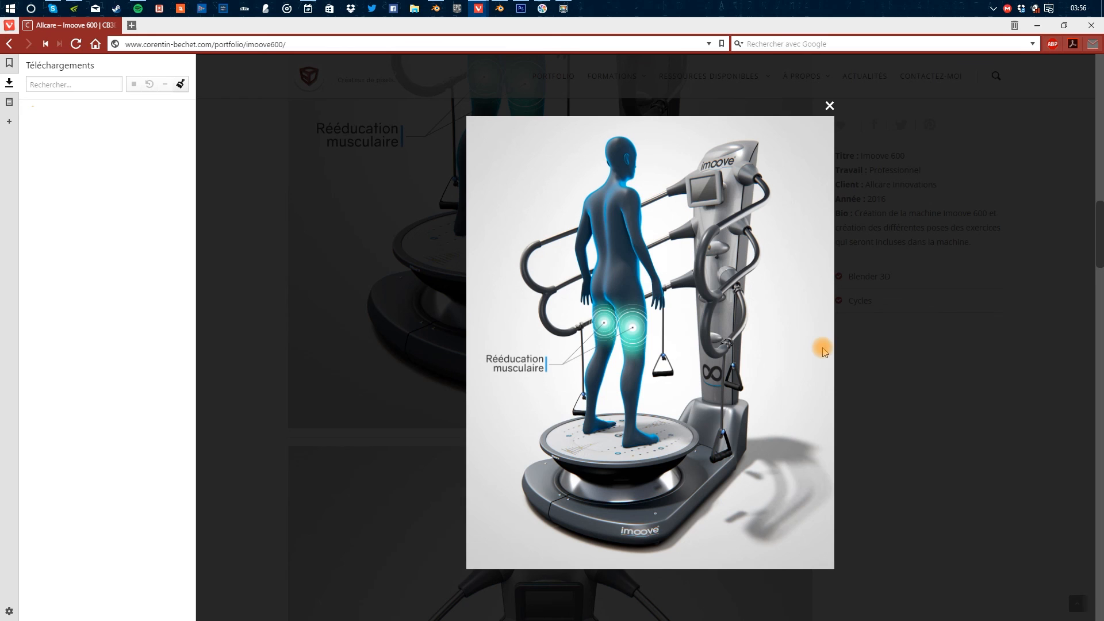
Minimise the browser and switch from Photoshop to the Blender window with the compositing file
{"action": "left_click", "coordinate": [1038, 25]}
{"action": "key", "text": "space"}
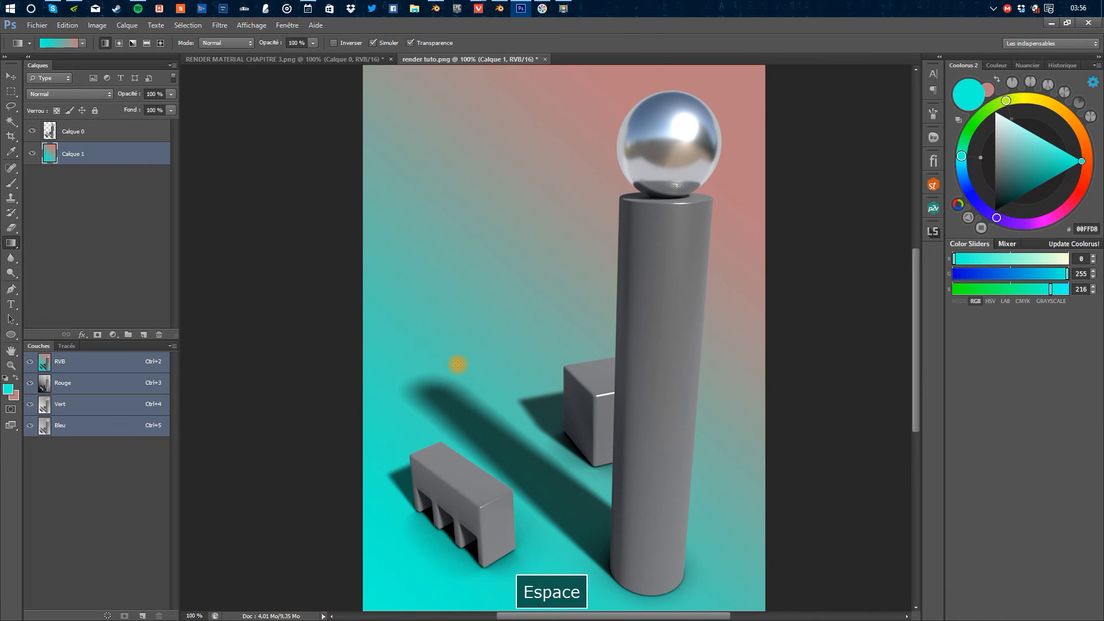
{"action": "left_click", "coordinate": [498, 15]}
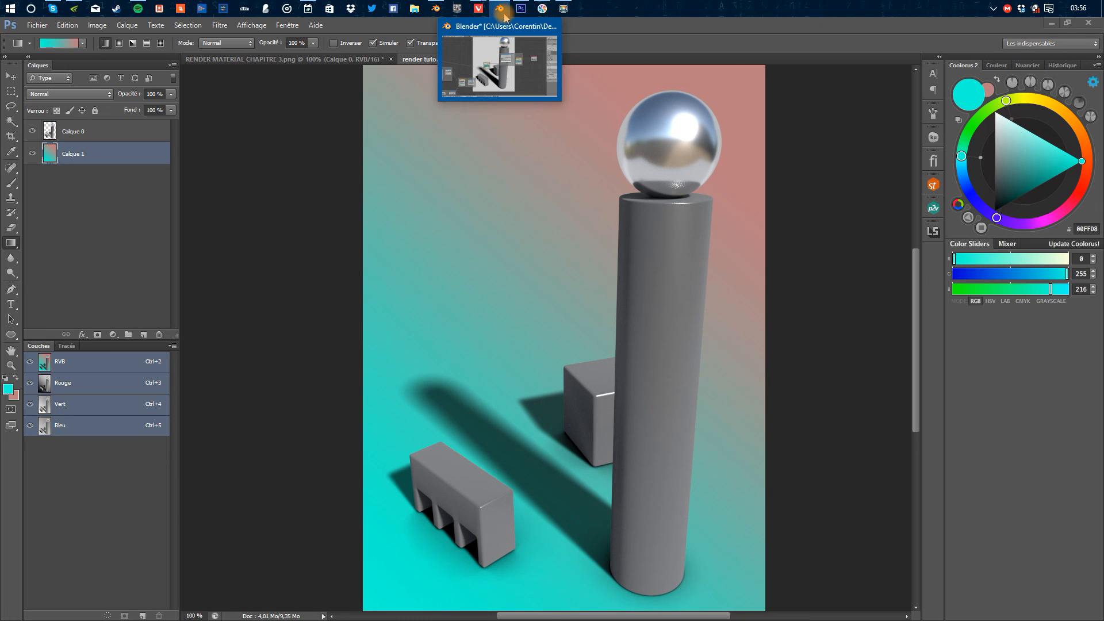
{"action": "left_click", "coordinate": [443, 35]}
{"action": "left_click", "coordinate": [534, 259]}
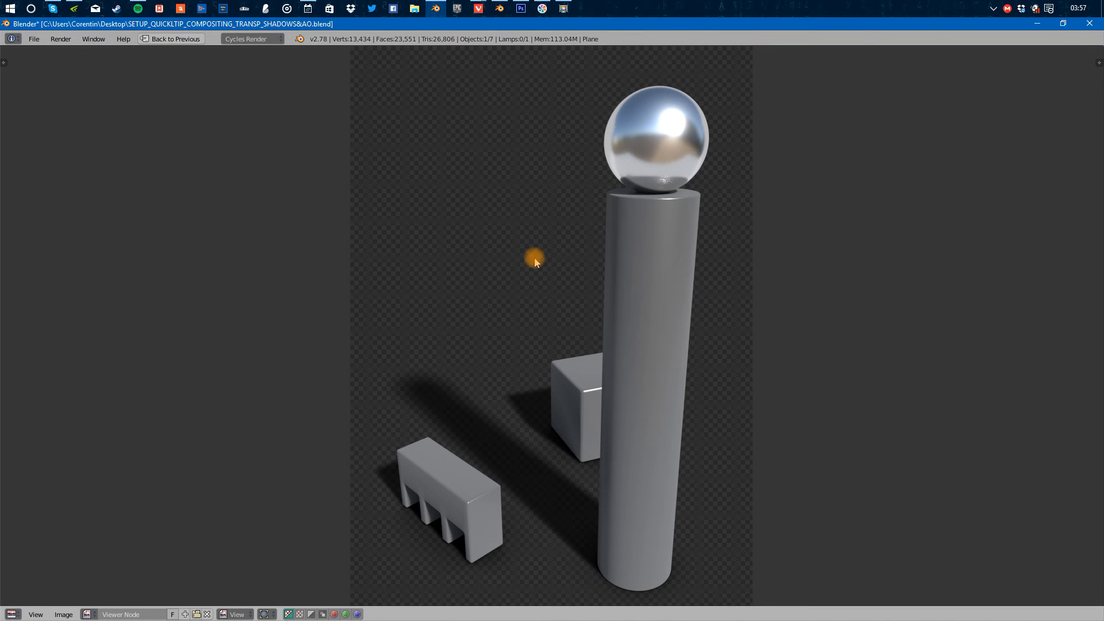
Leave the full-screen image view, maximise the compositing node editor and save the blend file over the existing one
{"action": "key", "text": "Escape"}
{"action": "key", "text": "shift+space"}
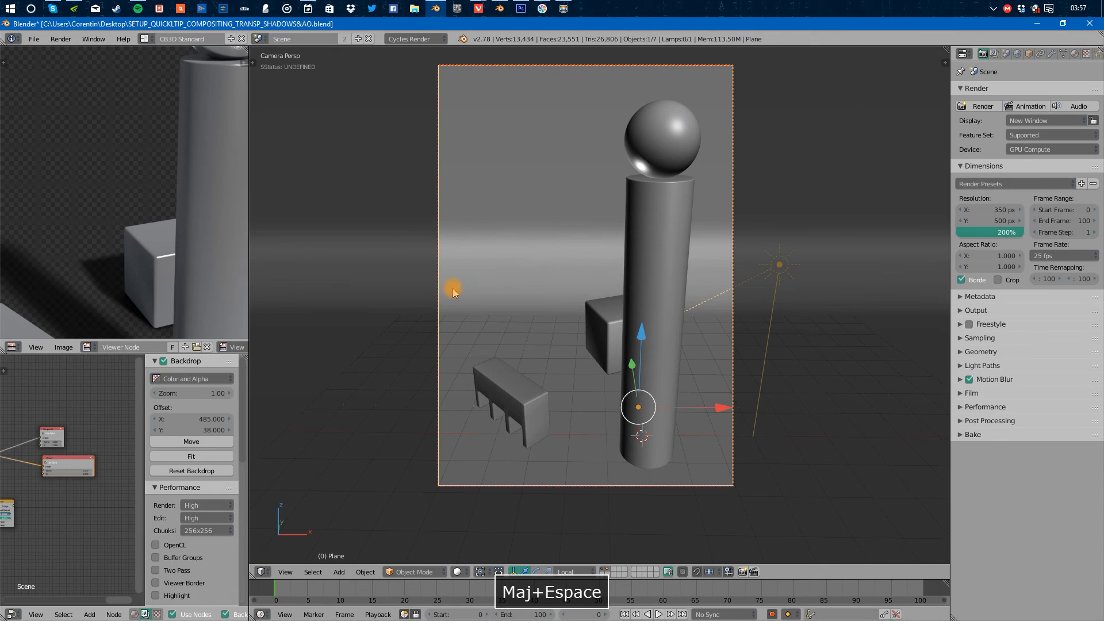
{"action": "key", "text": "shift+space"}
{"action": "key", "text": "ctrl+s"}
{"action": "left_click", "coordinate": [151, 417]}
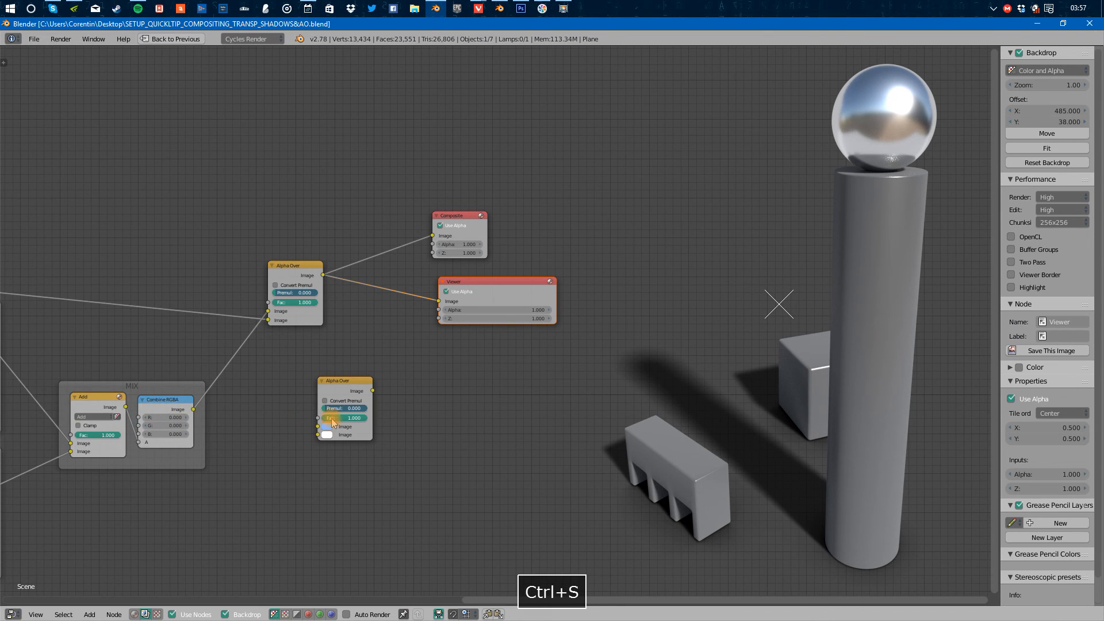
Inspect the composited result in the maximised image viewer and restore the multi-editor layout
{"action": "key", "text": "shift+space"}
{"action": "key", "text": "shift+space"}
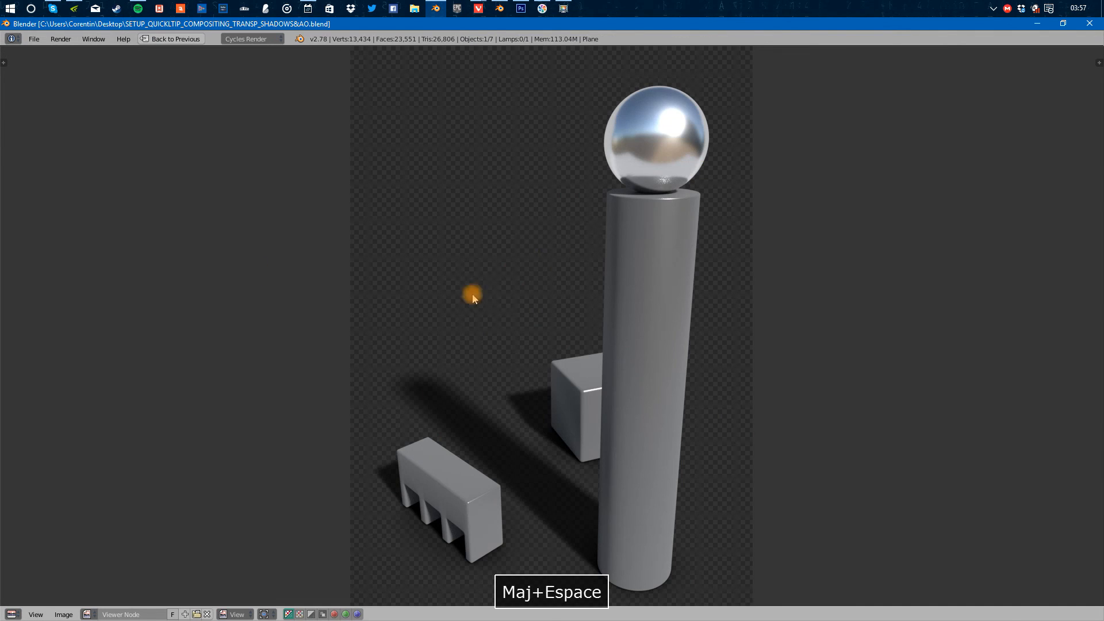
{"action": "key", "text": "shift+space"}
Hide the properties sidebar in the maximised node editor, bring the mix nodes into view and restore the multi-editor layout
{"action": "key", "text": "shift+space"}
{"action": "middle_click_drag", "start_coordinate": [236, 442], "coordinate": [596, 402]}
{"action": "key", "text": "n"}
{"action": "key", "text": "shift+space"}
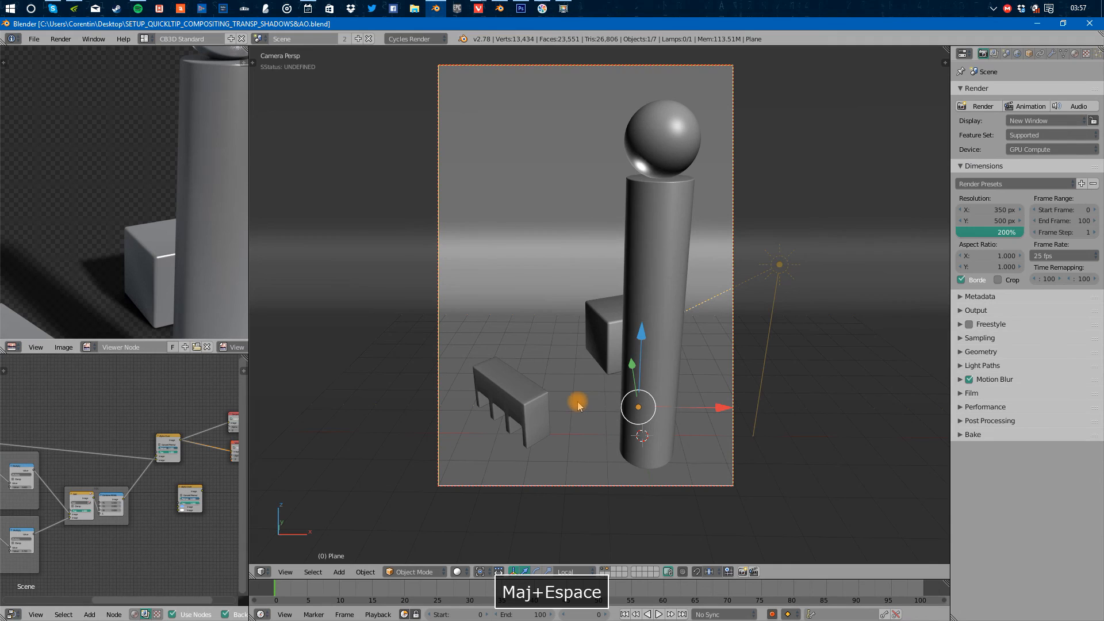